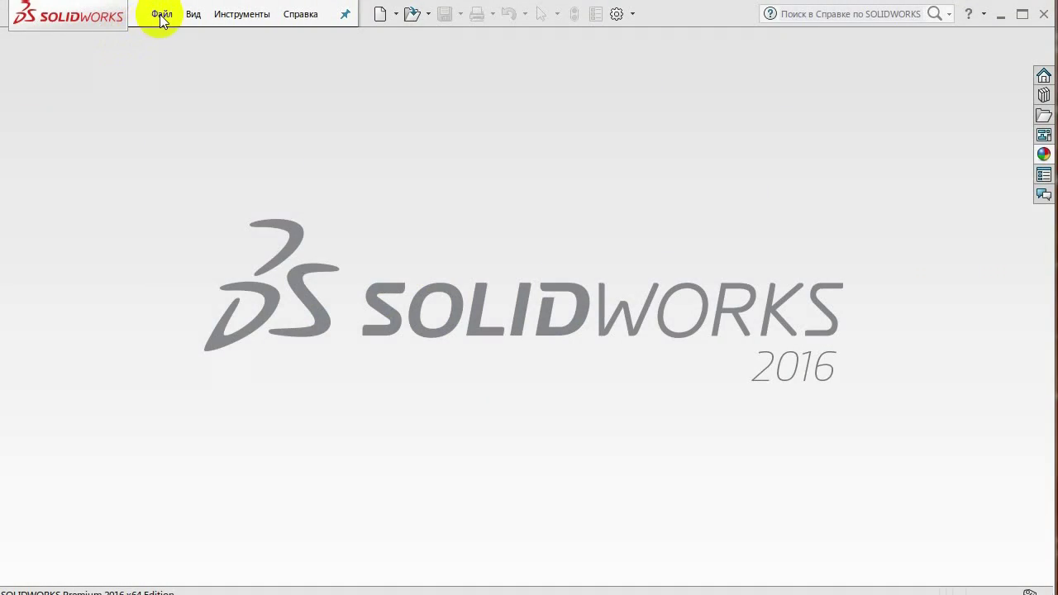
Create a new blank part document from the Part template.
left_click(161, 17)
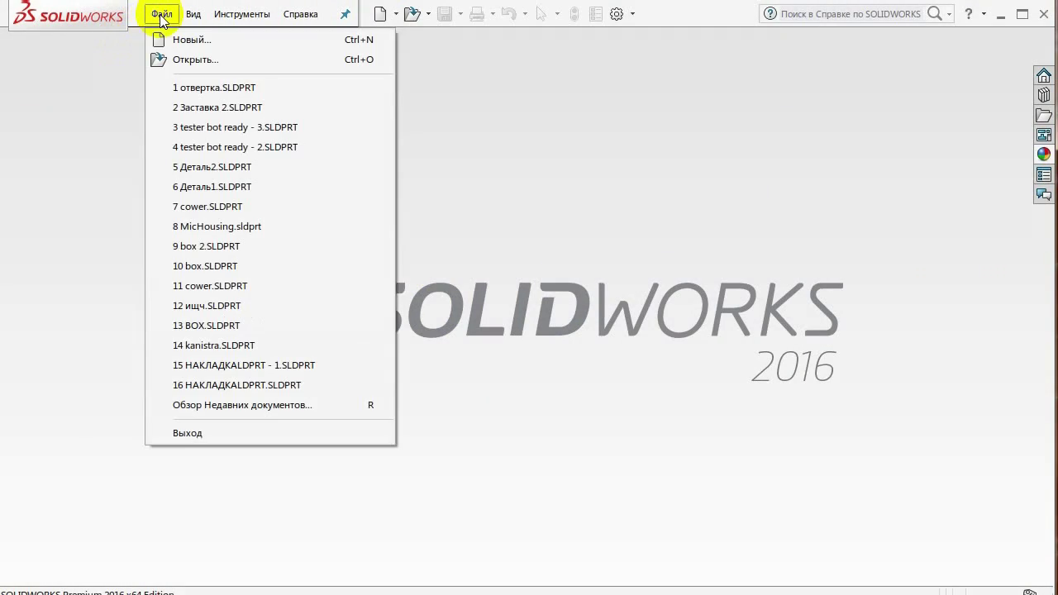
left_click(174, 41)
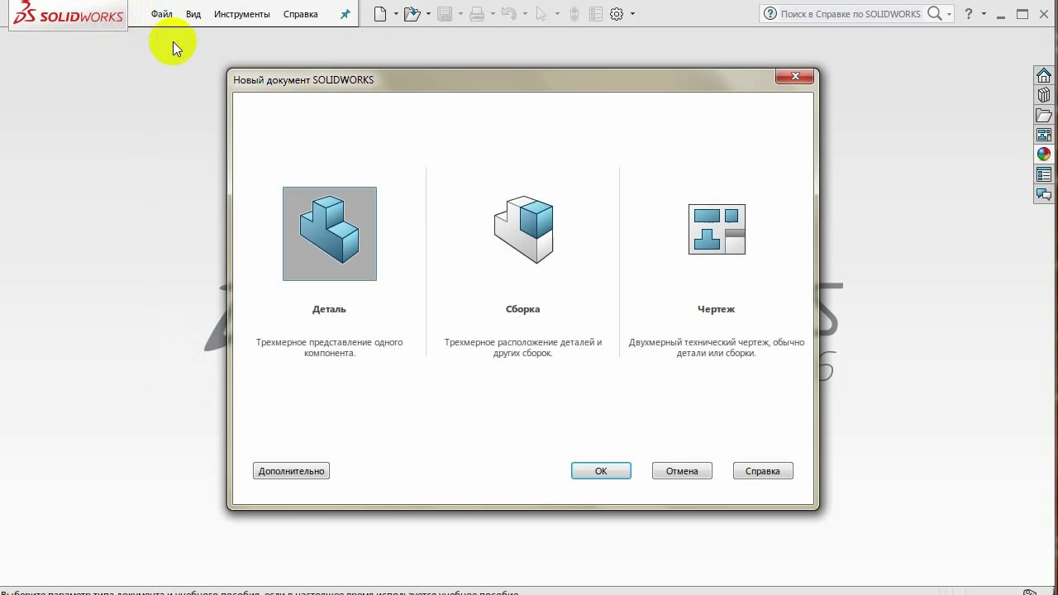
double_click(334, 241)
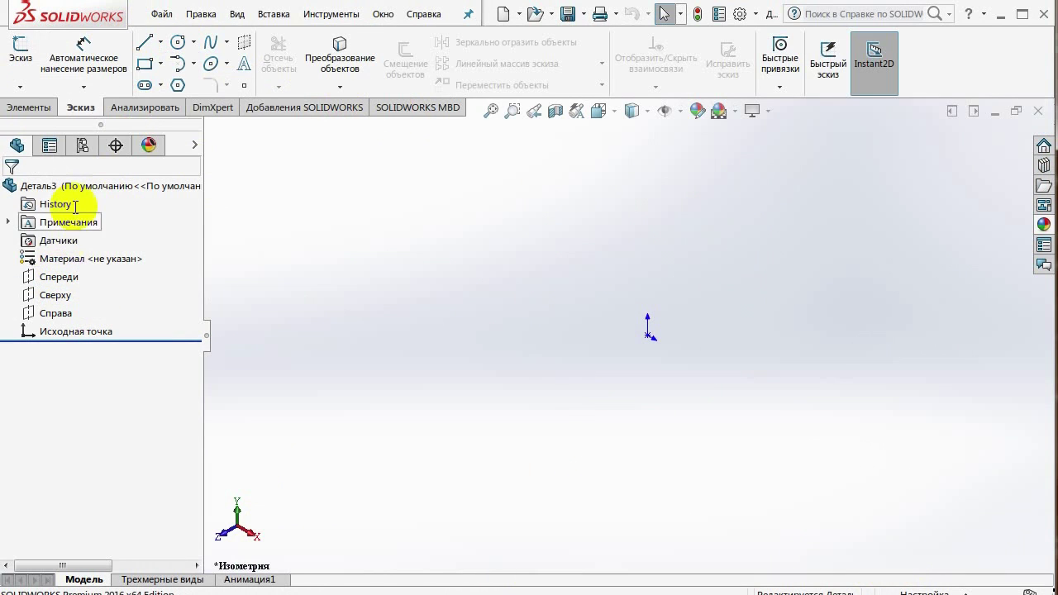
In Save As, create and open a folder named УНИВЕРСАЛЬНАЯ РУЧКА inside the SOLIDWORKS folder.
left_click(159, 17)
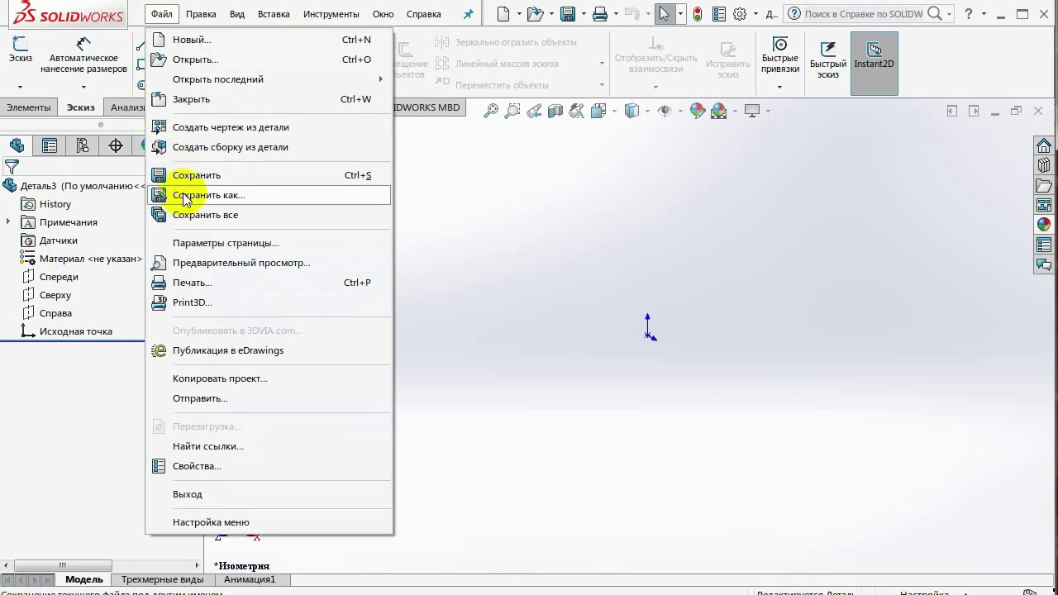
left_click(208, 196)
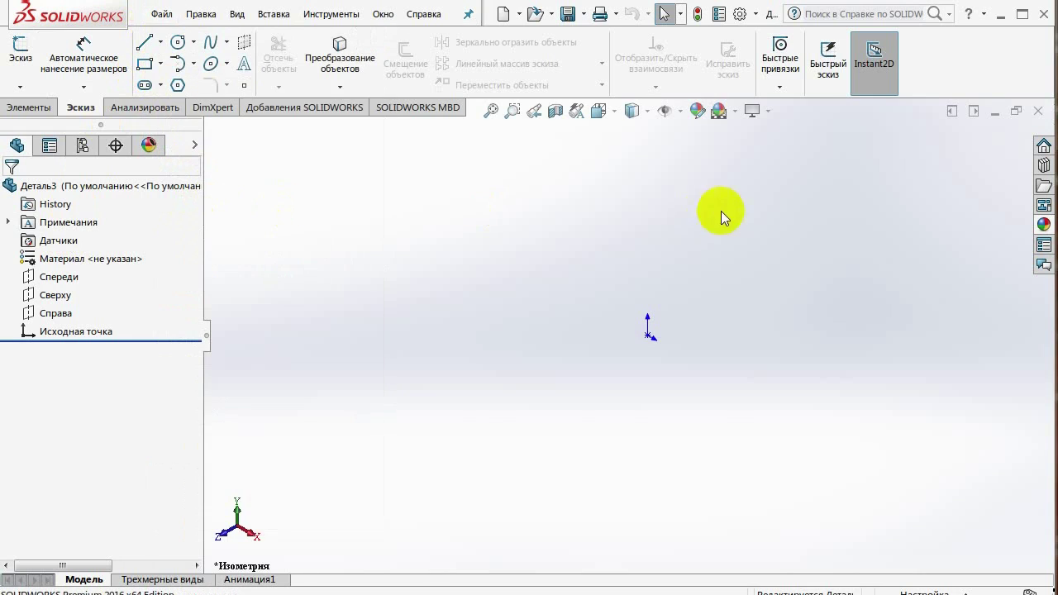
left_click(584, 130)
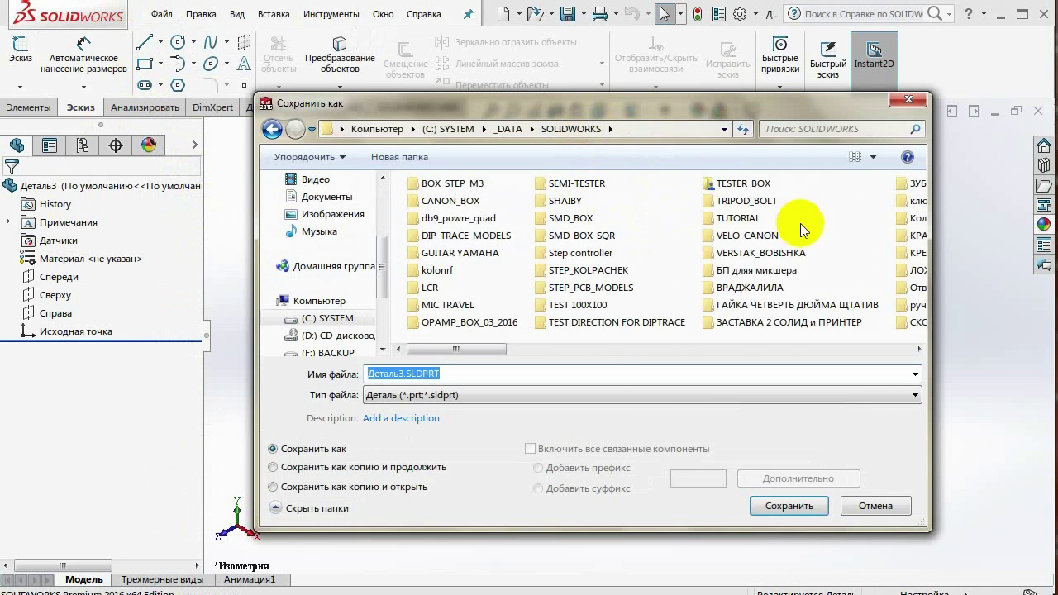
right_click(838, 221)
left_click(659, 140)
type("УНИВЕРСАЛЬНАЯ РУЧКА")
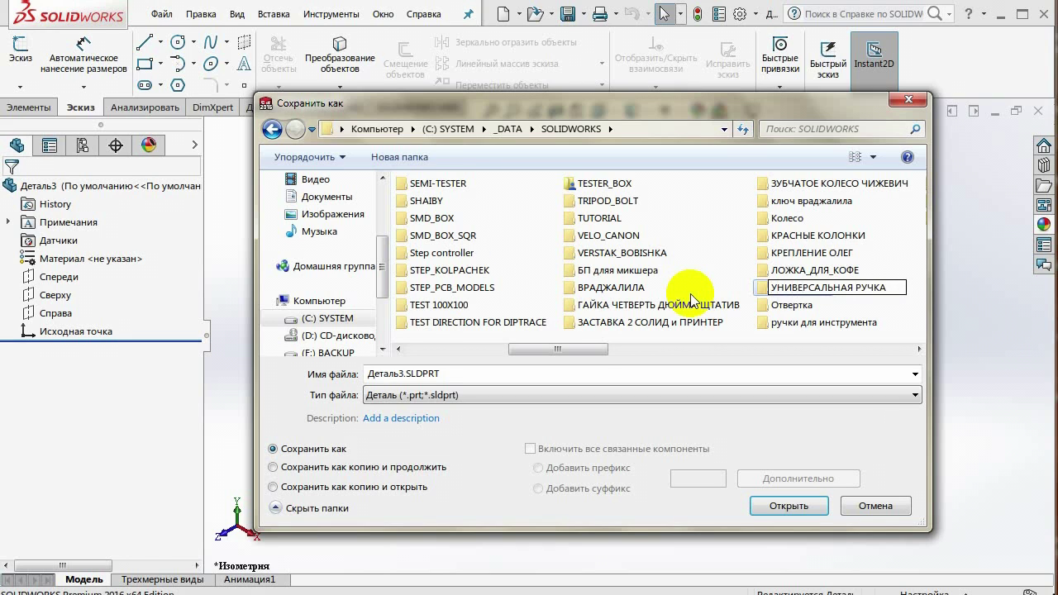
key("Return")
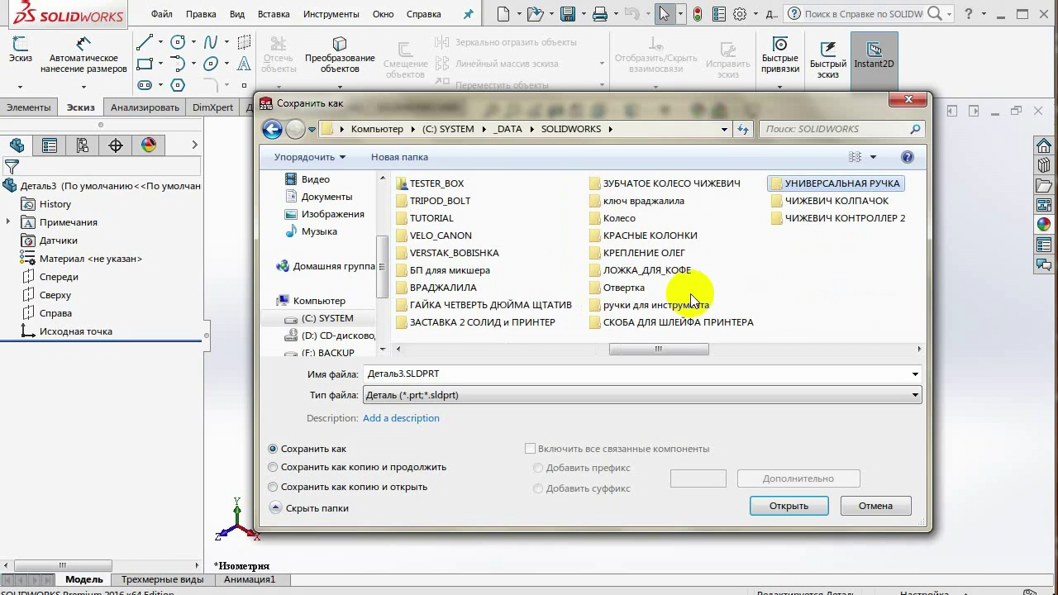
double_click(864, 189)
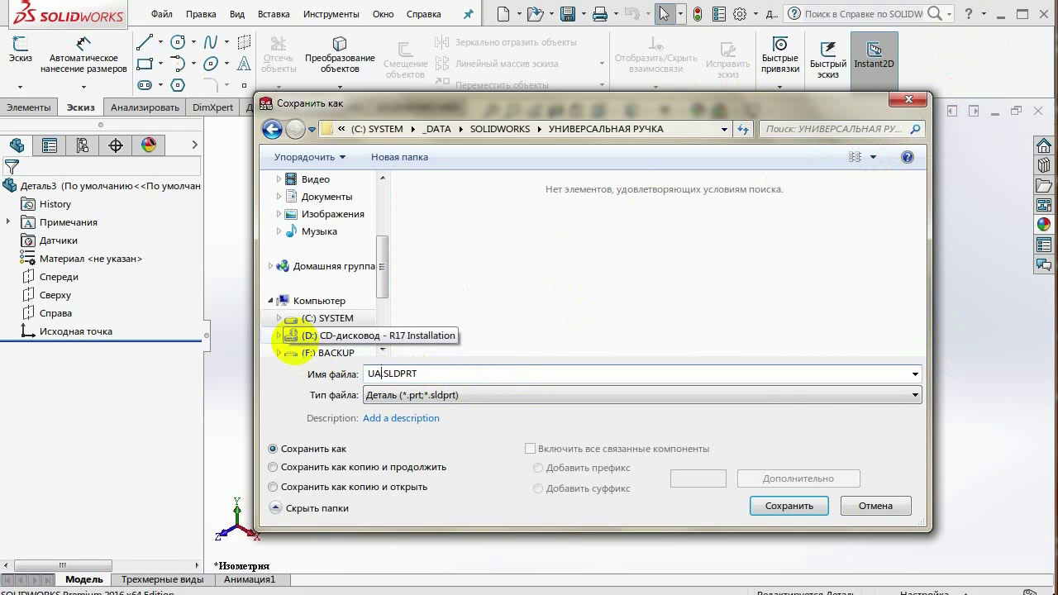
Save the part as UARM, then show the Front plane and orbit to face it.
left_click(789, 507)
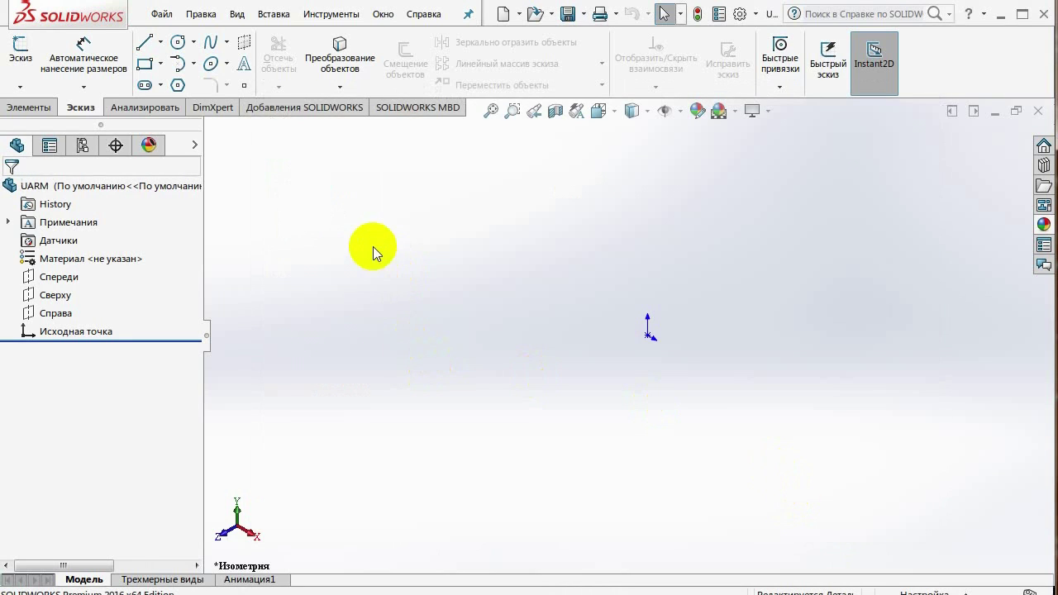
right_click(55, 281)
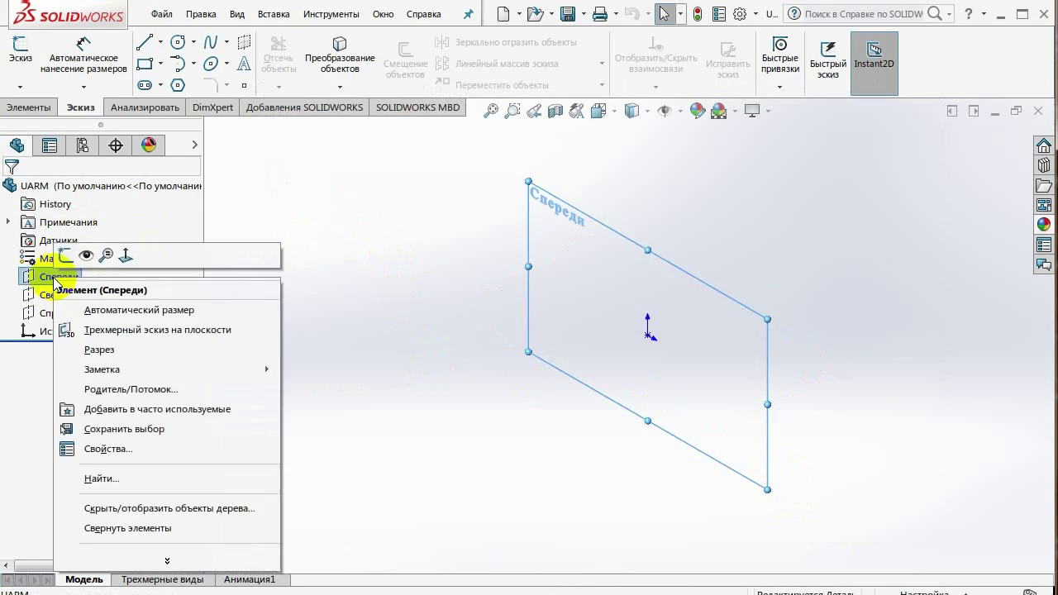
left_click(87, 259)
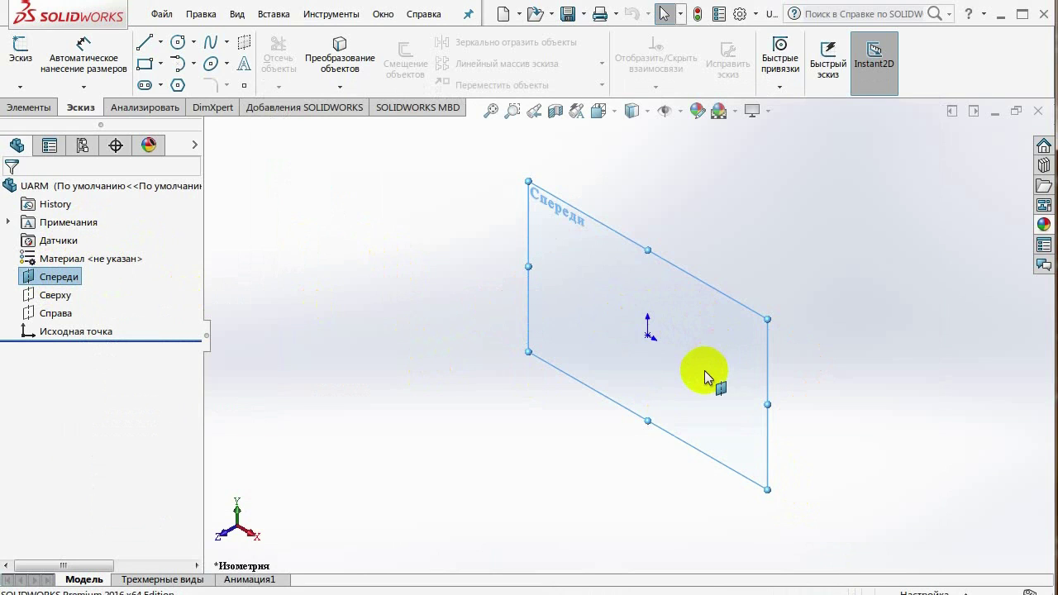
middle_click_drag(703, 369, 779, 137)
mouse_move(779, 371)
middle_mouse_down()
mouse_move(779, 305)
mouse_move(800, 302)
mouse_move(815, 319)
middle_mouse_up()
mouse_move(524, 343)
middle_mouse_down()
mouse_move(501, 338)
mouse_move(490, 353)
middle_mouse_up()
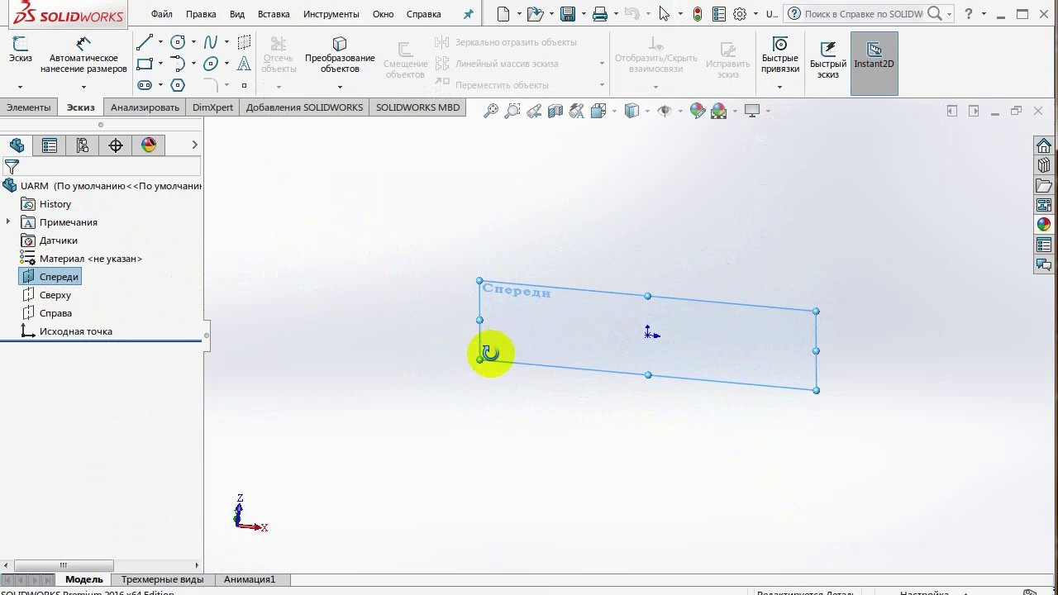
Select the Top plane and orbit slightly to see it against the Front plane.
right_click(50, 298)
left_click(74, 274)
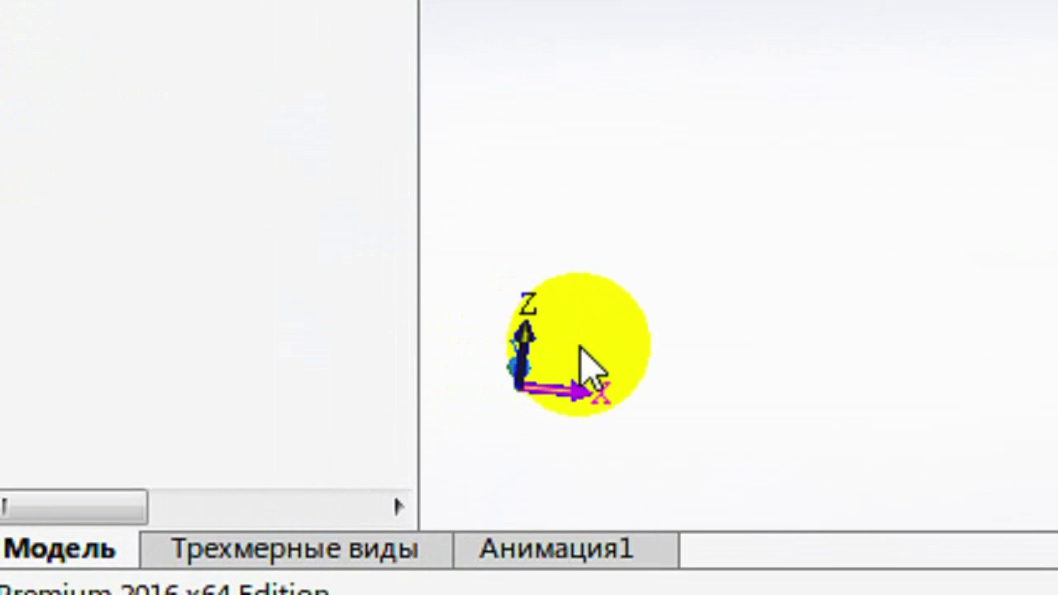
middle_click_drag(261, 520, 264, 492)
middle_click_drag(600, 283, 559, 256)
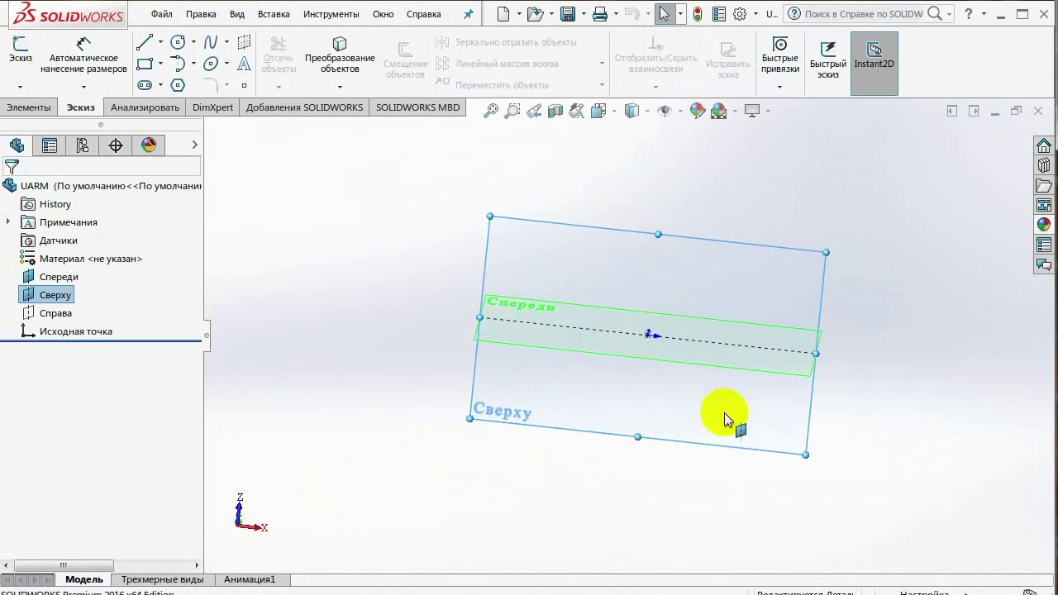
right_click(676, 261)
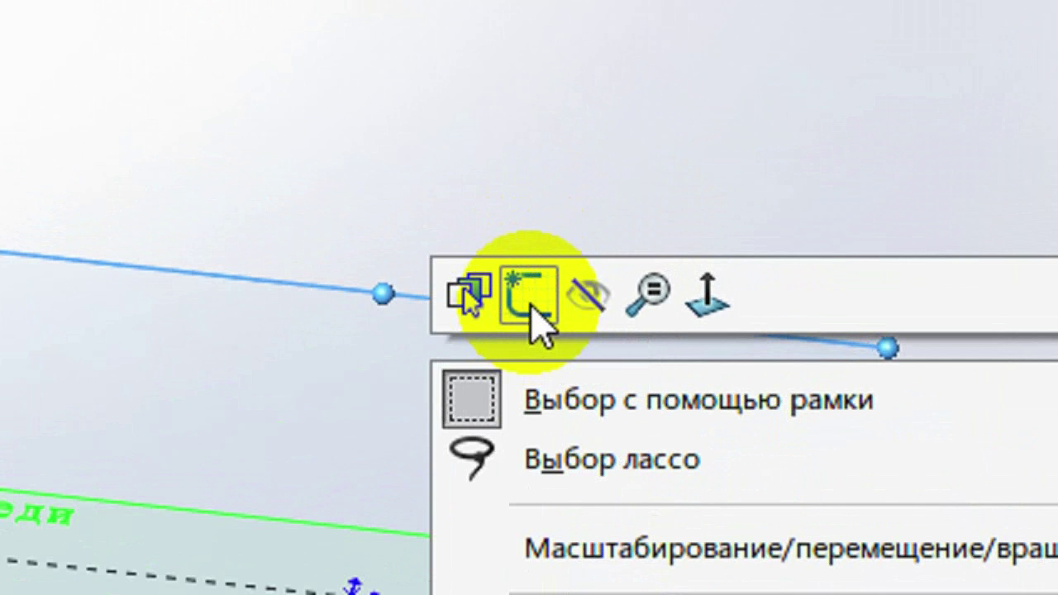
Start sketch Эскиз1 on the Top plane and set the view Normal To it.
left_click(530, 304)
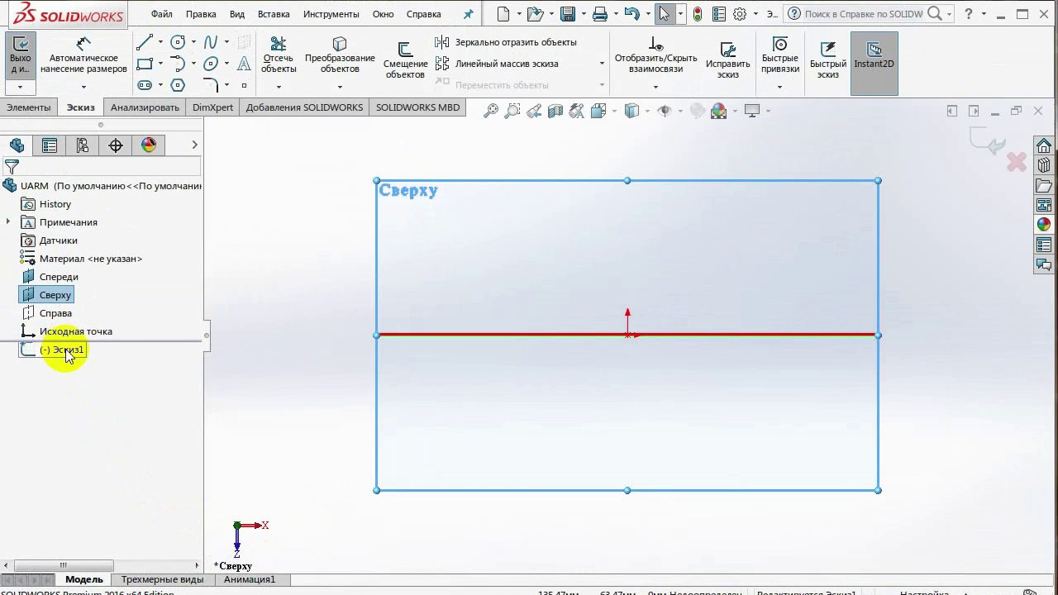
right_click(68, 354)
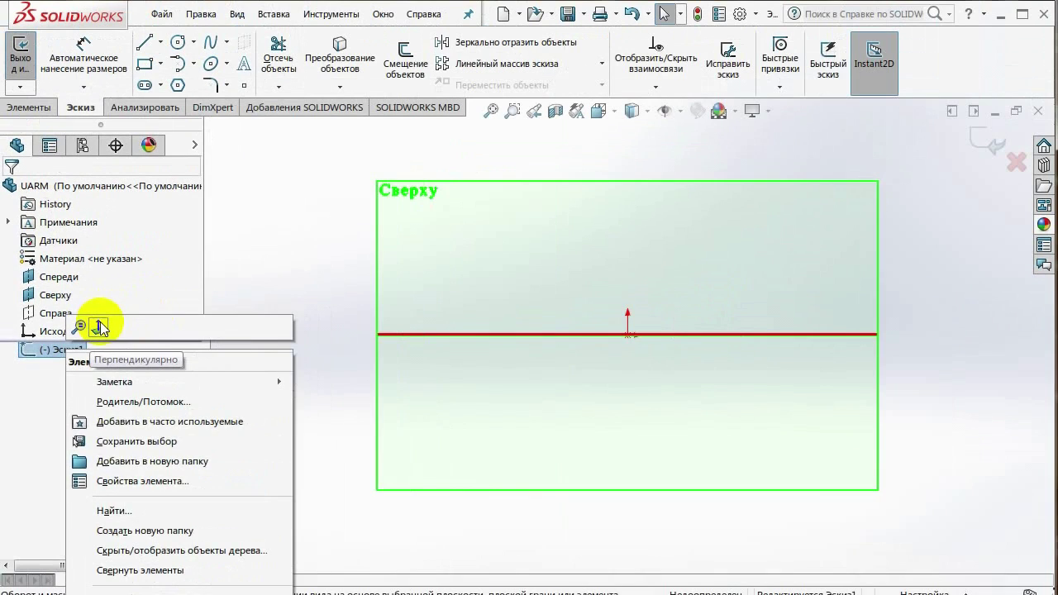
left_click(100, 322)
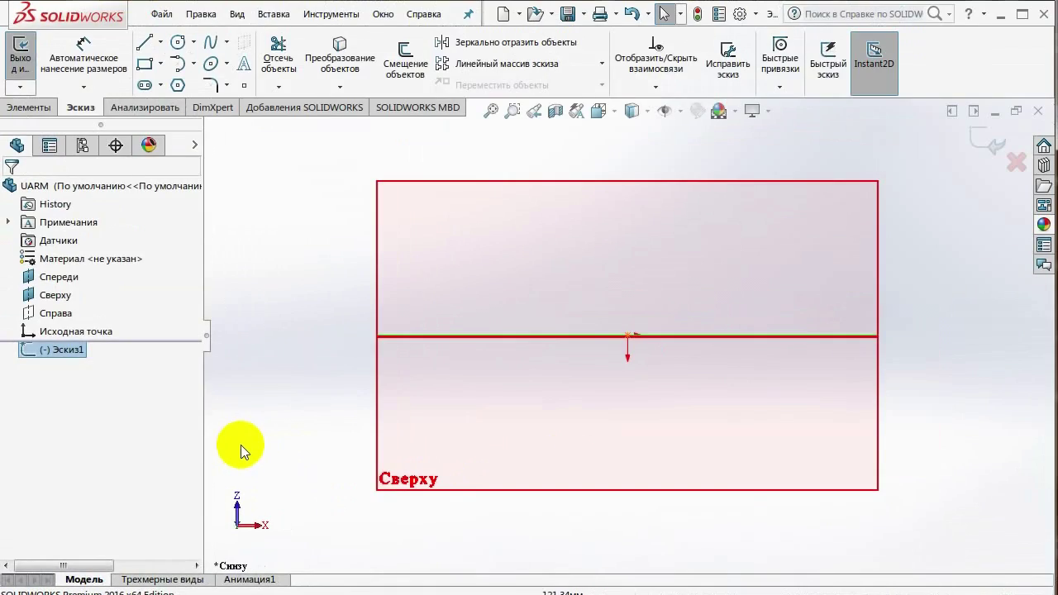
left_click(643, 256)
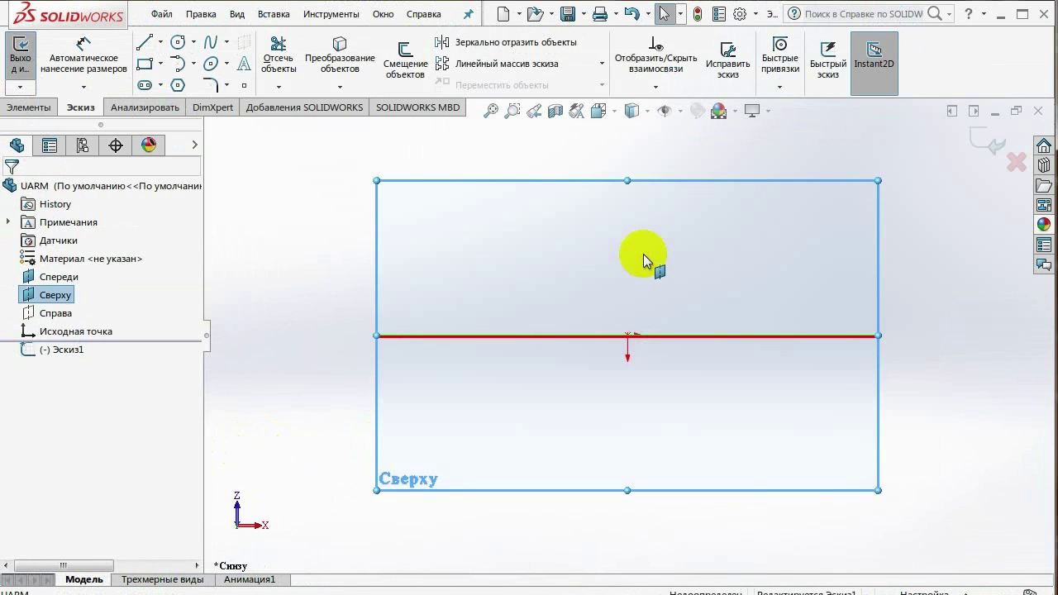
left_click(161, 44)
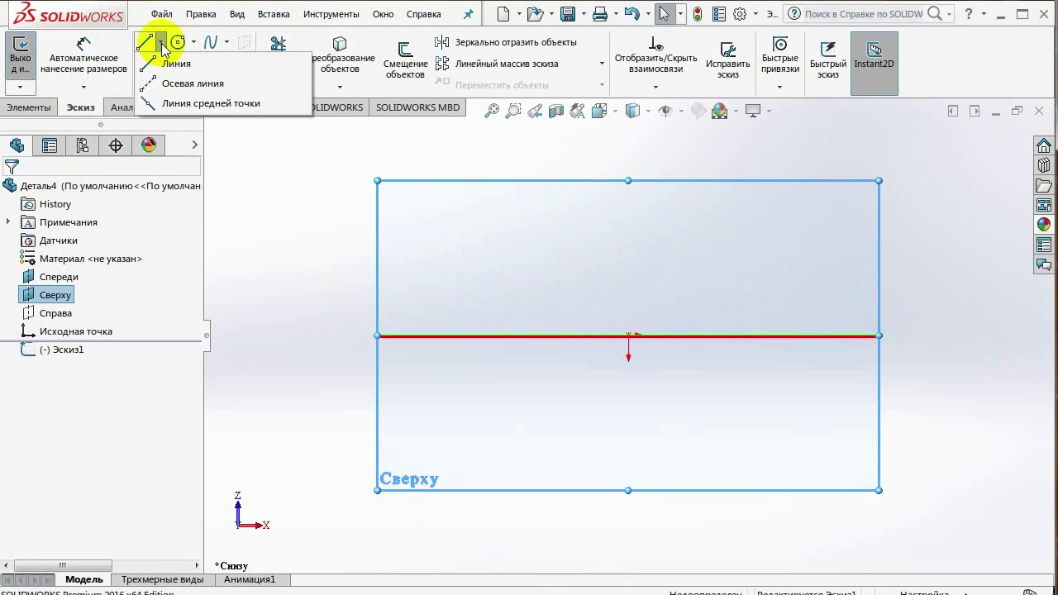
Draw an infinite vertical centerline through the origin as the revolve axis.
left_click(168, 86)
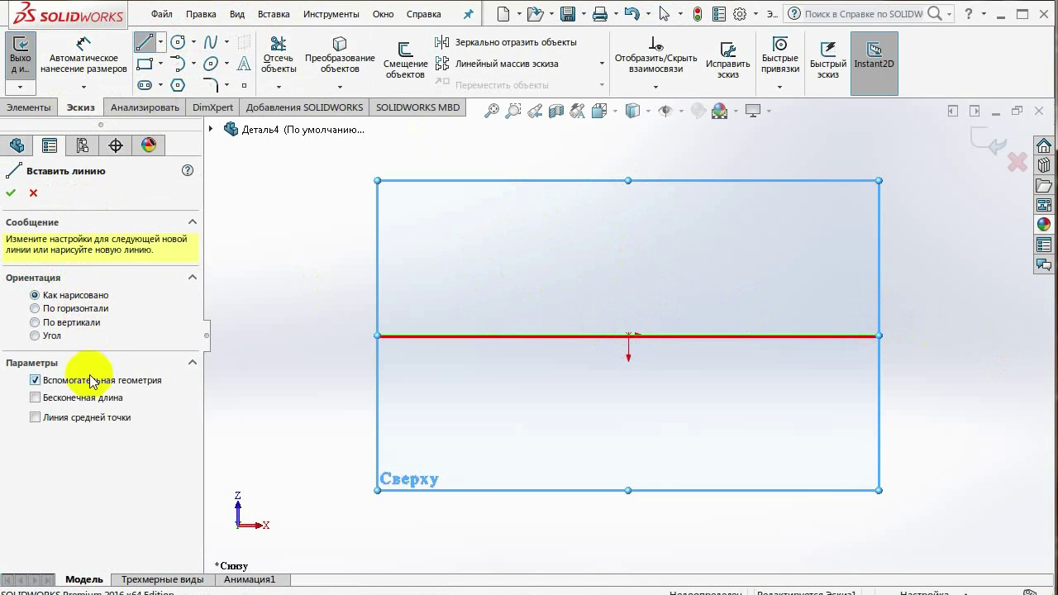
left_click(36, 323)
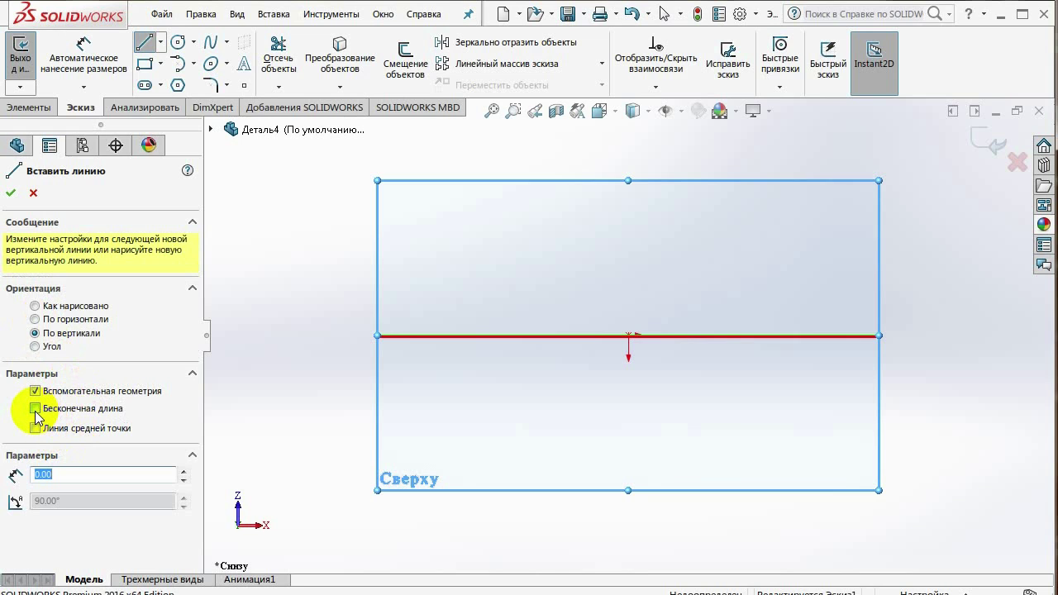
left_click(35, 409)
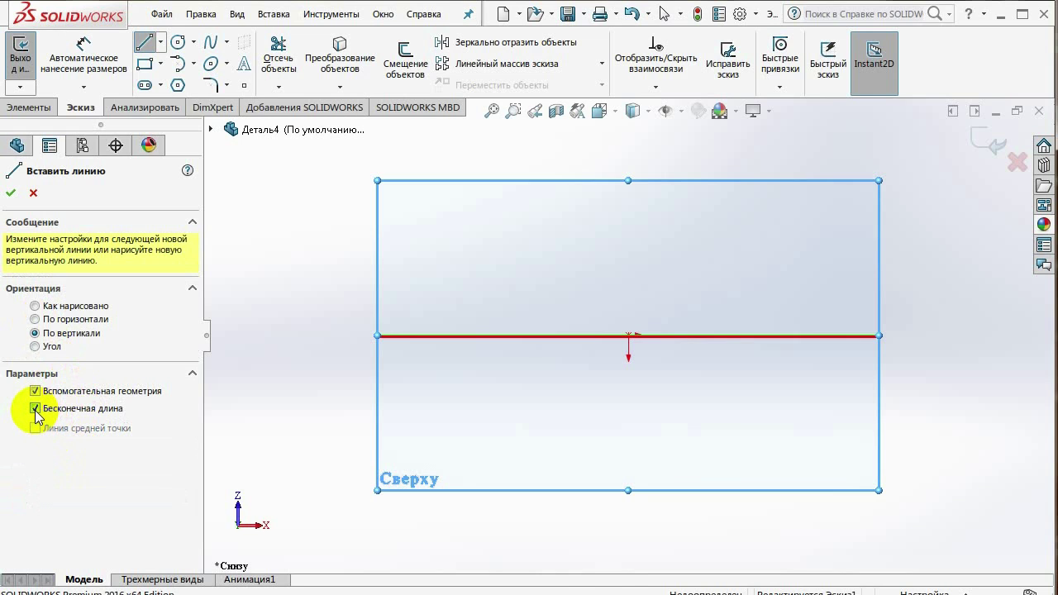
left_click(626, 172)
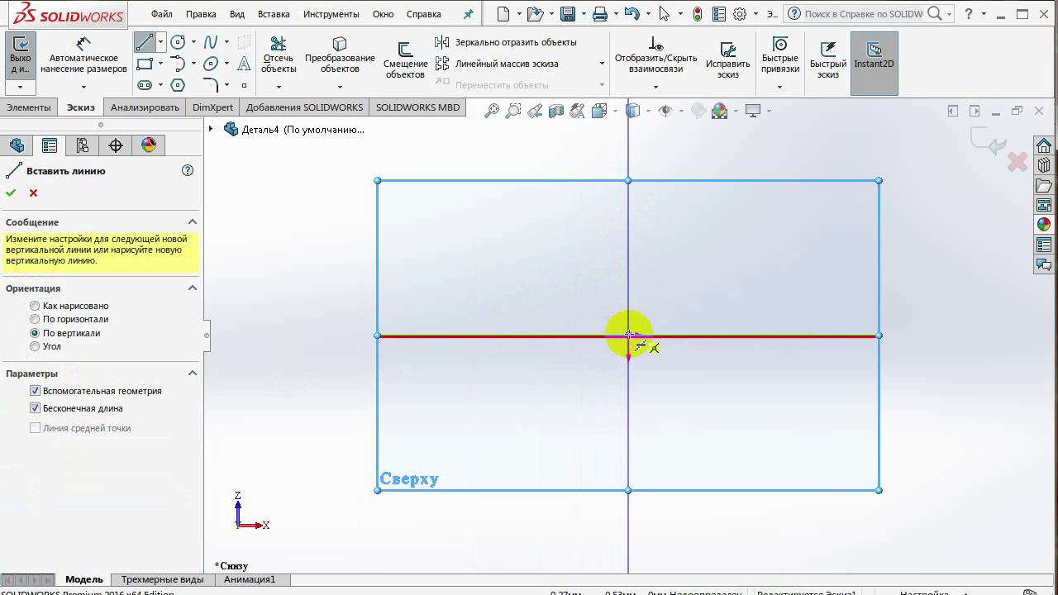
left_click(628, 337)
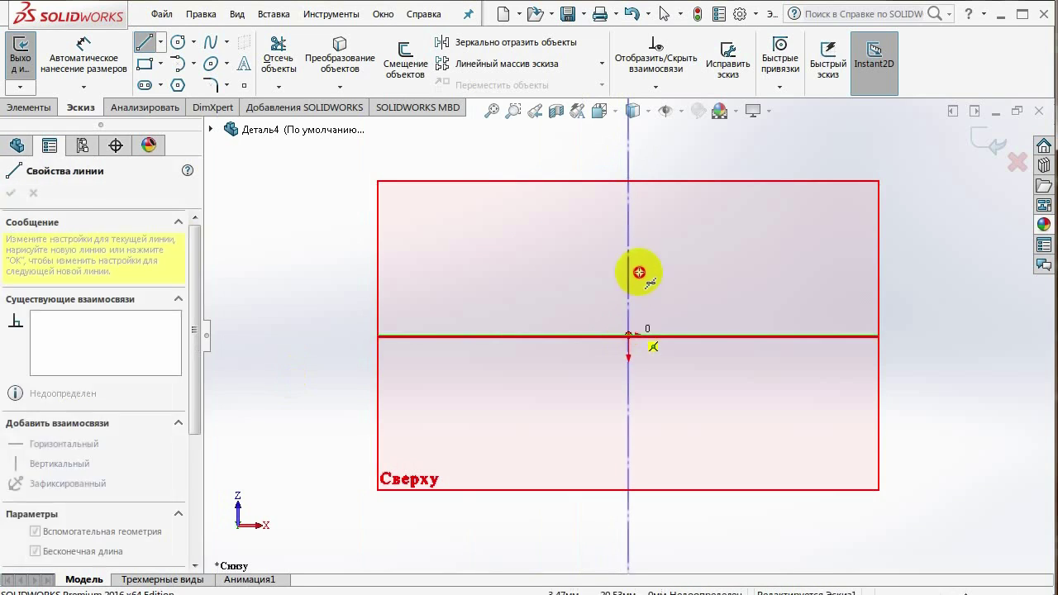
key("Escape")
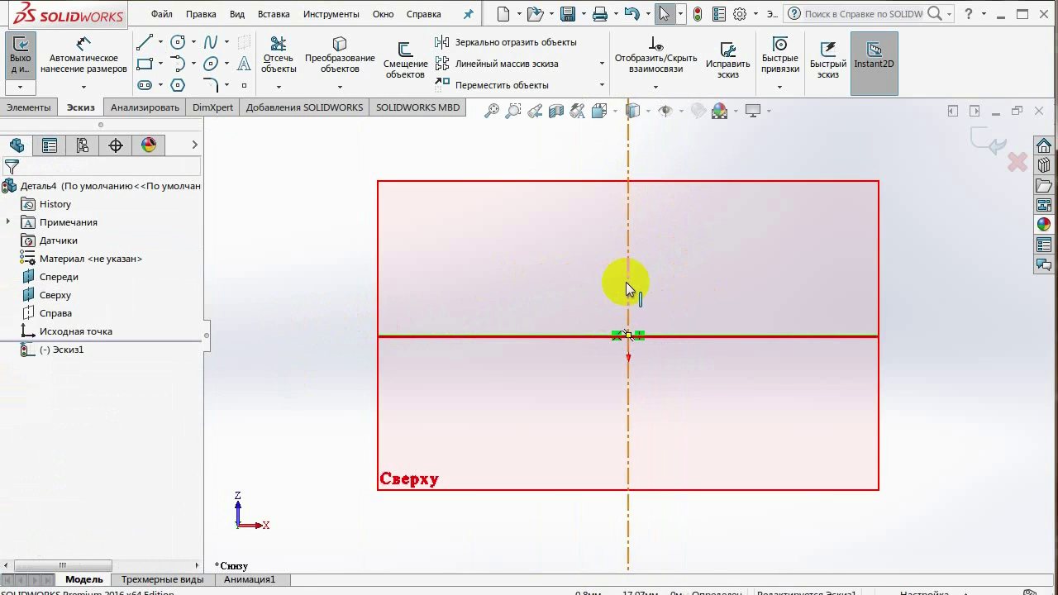
scroll(632, 272, "down", 2)
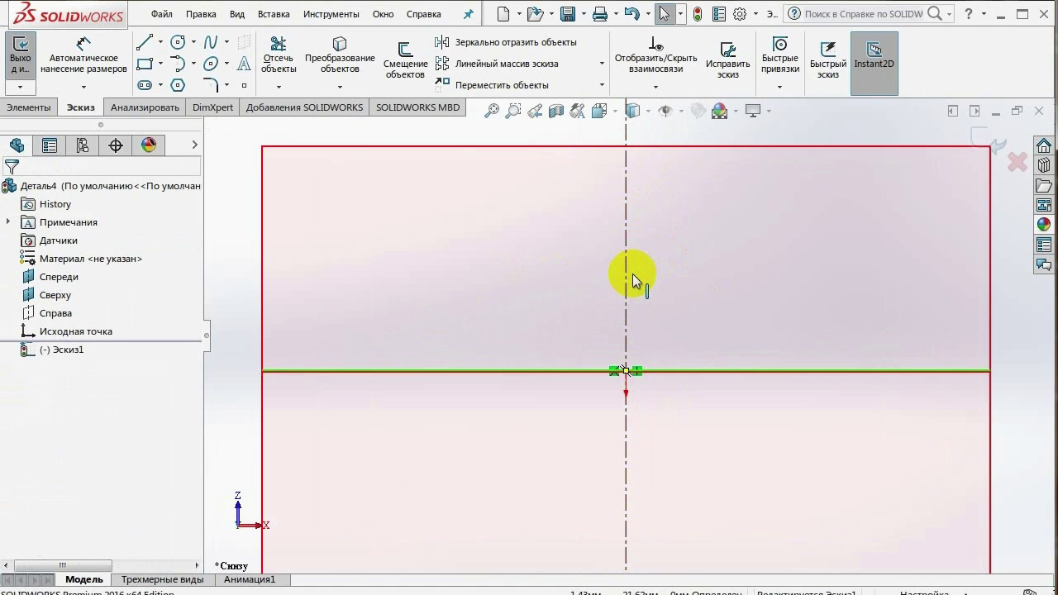
scroll(632, 274, "up", 3)
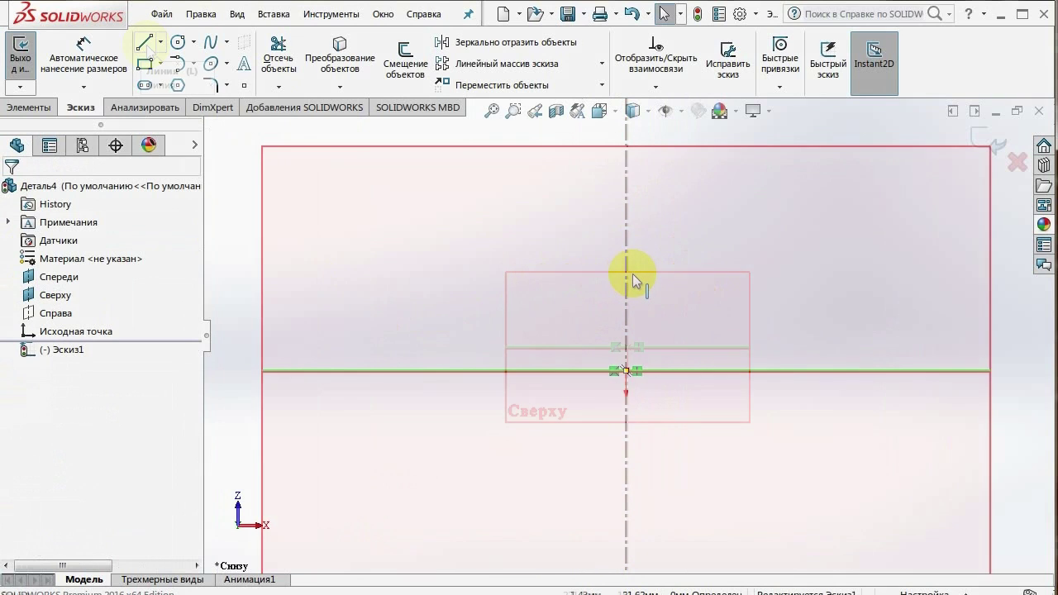
Draw a tall narrow corner rectangle from the origin, its left edge on the centreline.
left_click(147, 66)
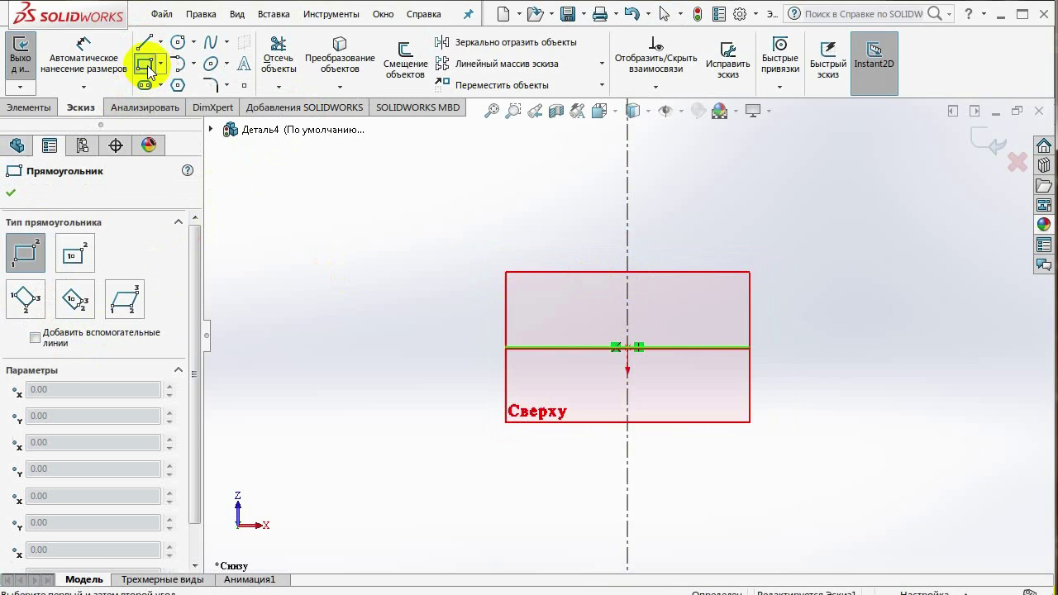
left_click(67, 258)
left_click(27, 298)
left_click(77, 299)
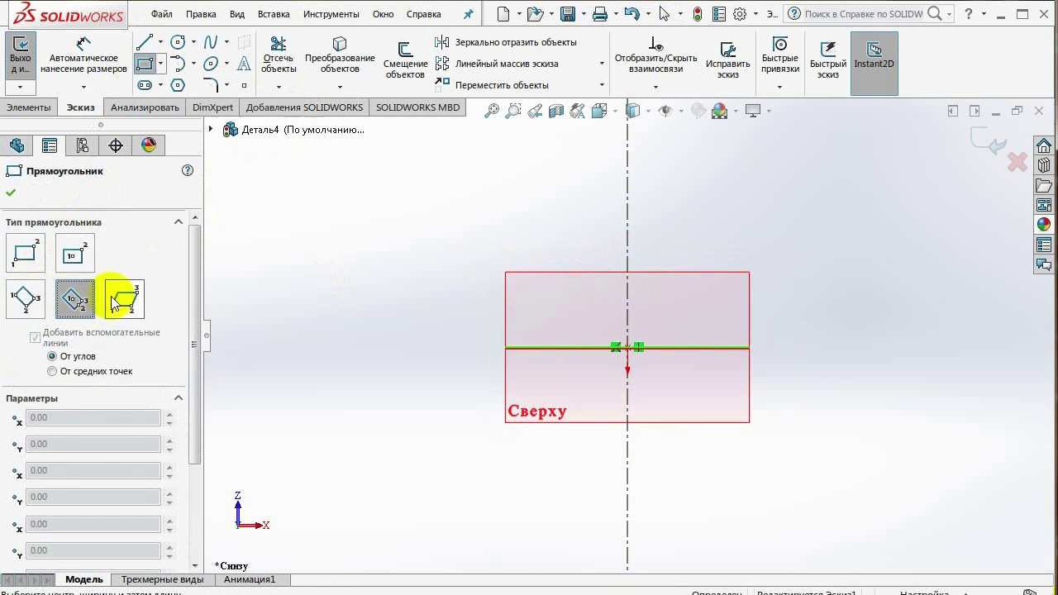
left_click(115, 302)
left_click(24, 254)
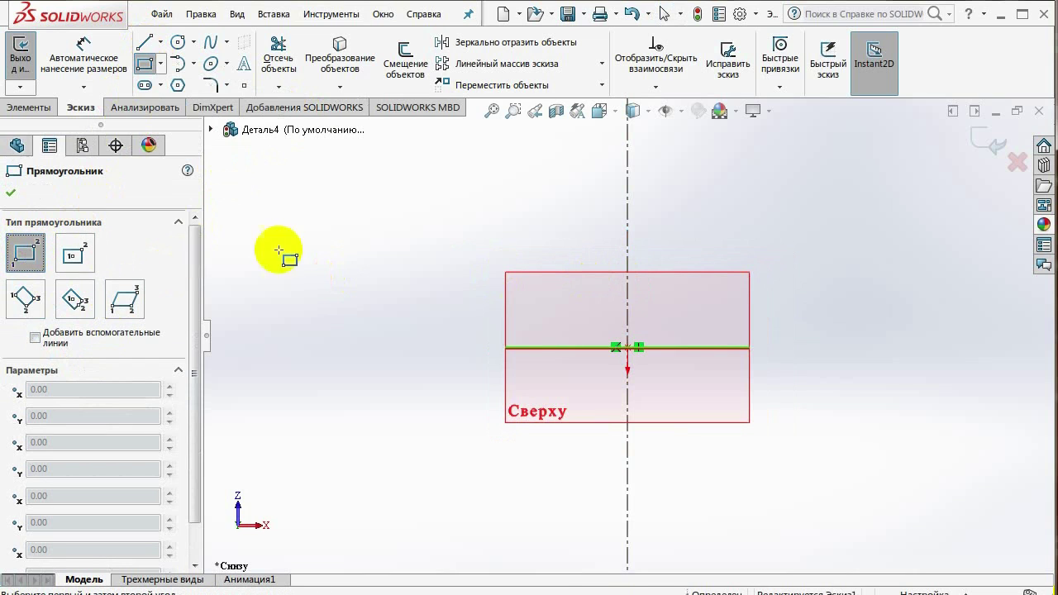
left_click(627, 153)
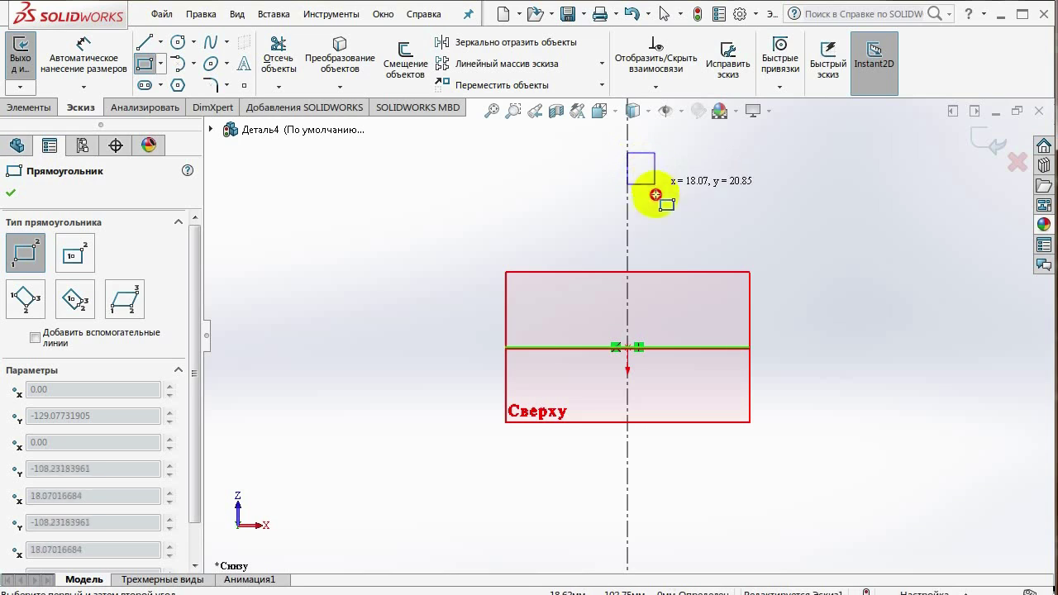
left_click(660, 346)
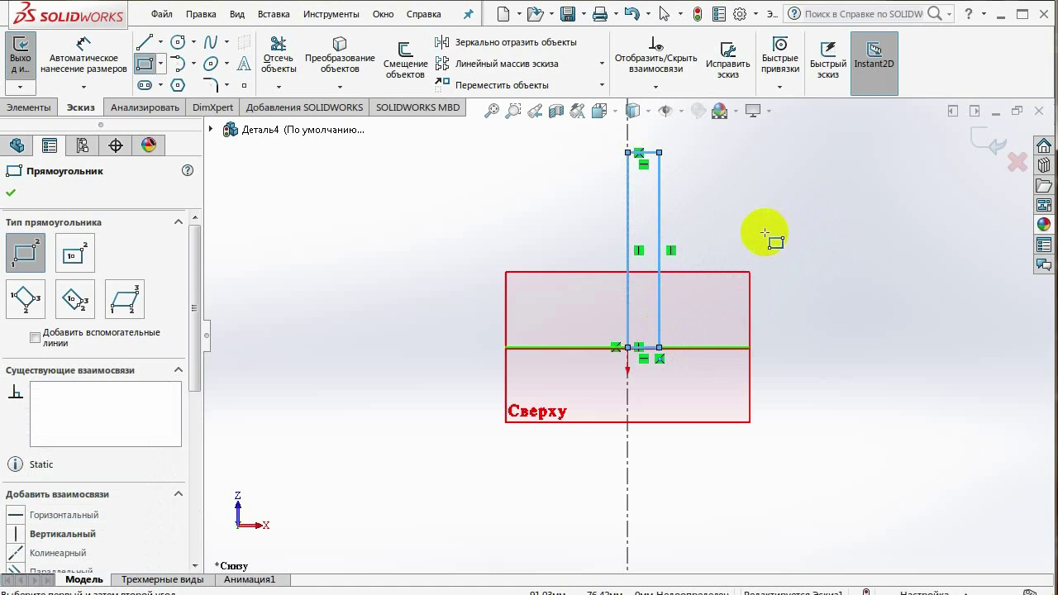
key("Escape")
scroll(678, 248, "down", 1)
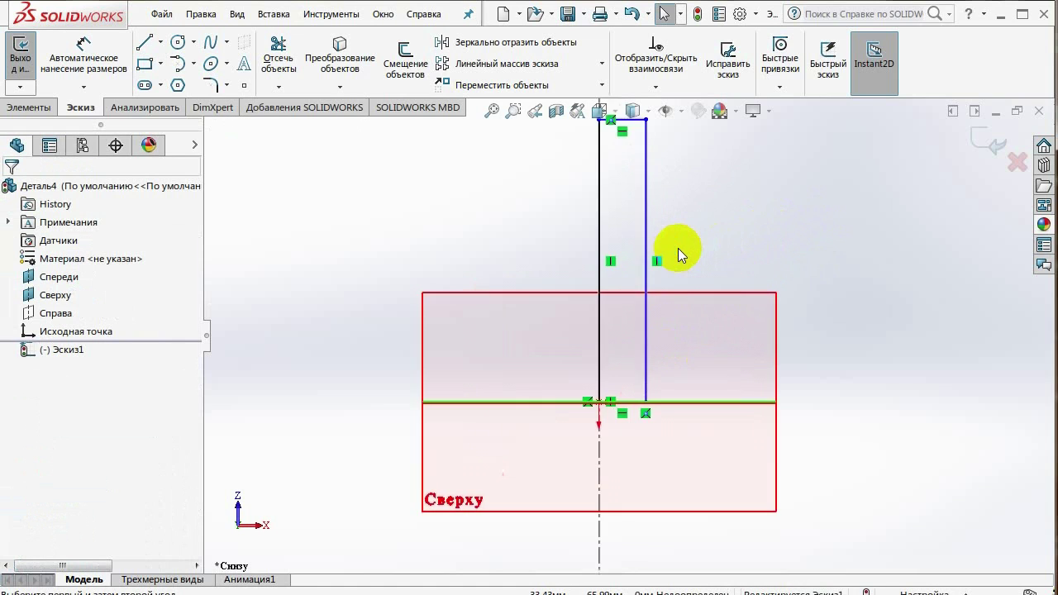
scroll(676, 252, "down", 1)
right_click_drag(686, 239, 690, 194)
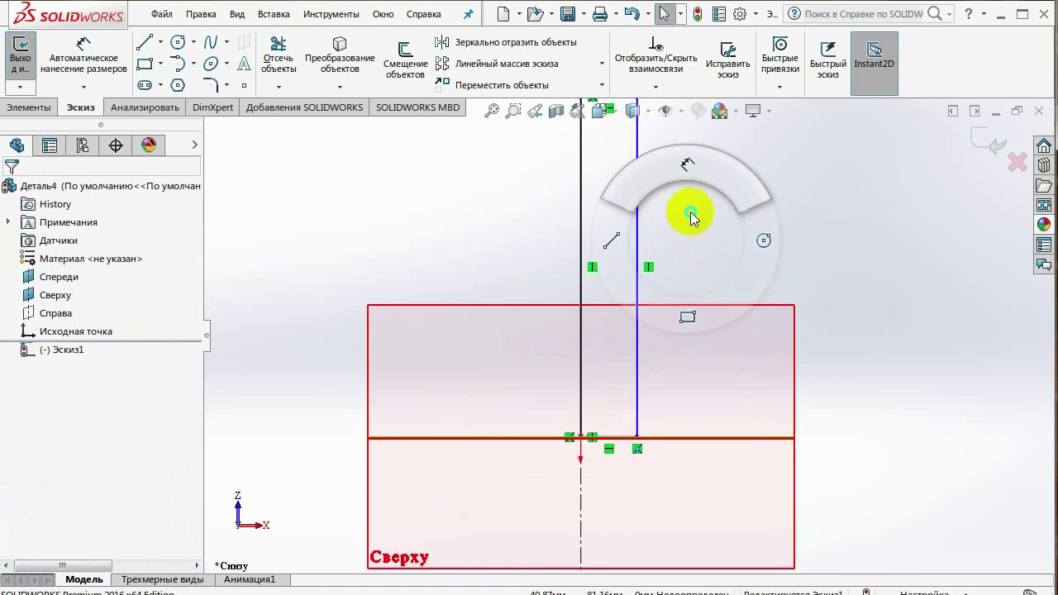
Dimension the rectangle's bottom edge to a 13 mm width.
left_click(617, 440)
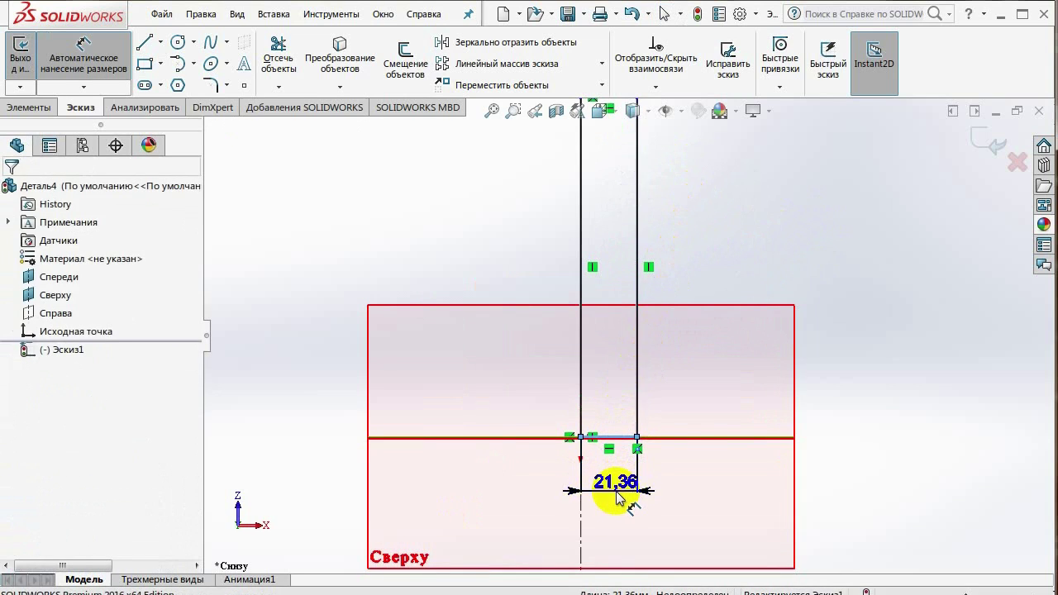
left_click(616, 491)
type("13")
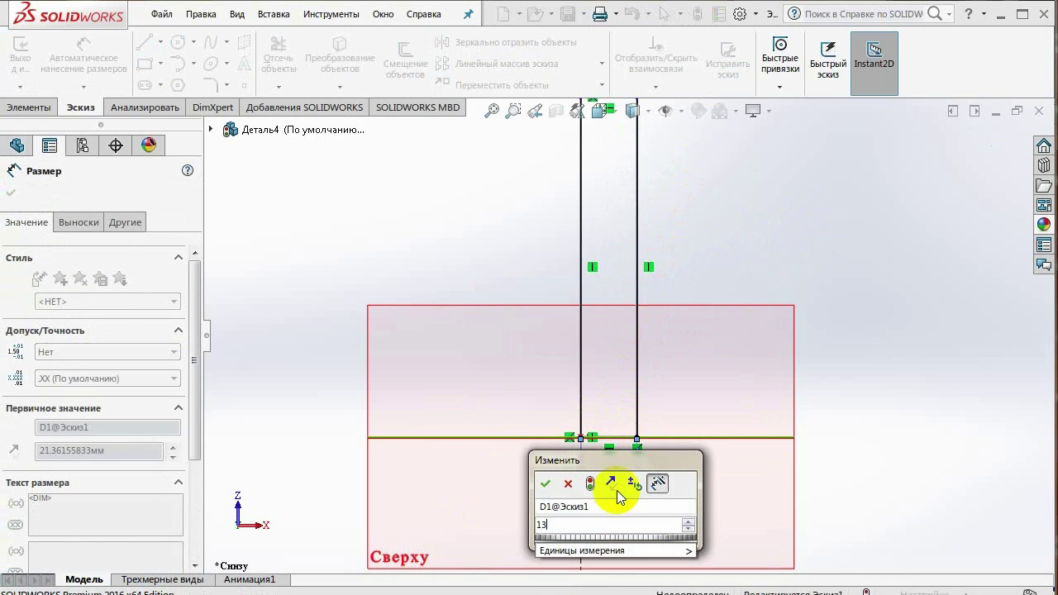
key("Return")
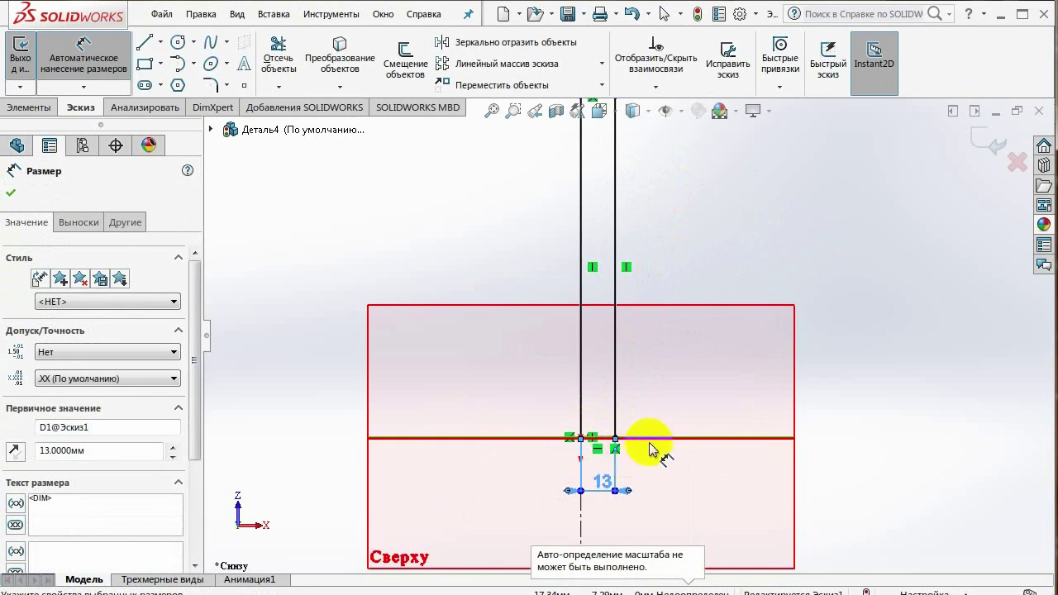
scroll(646, 235, "down", 2)
scroll(649, 175, "up", 2)
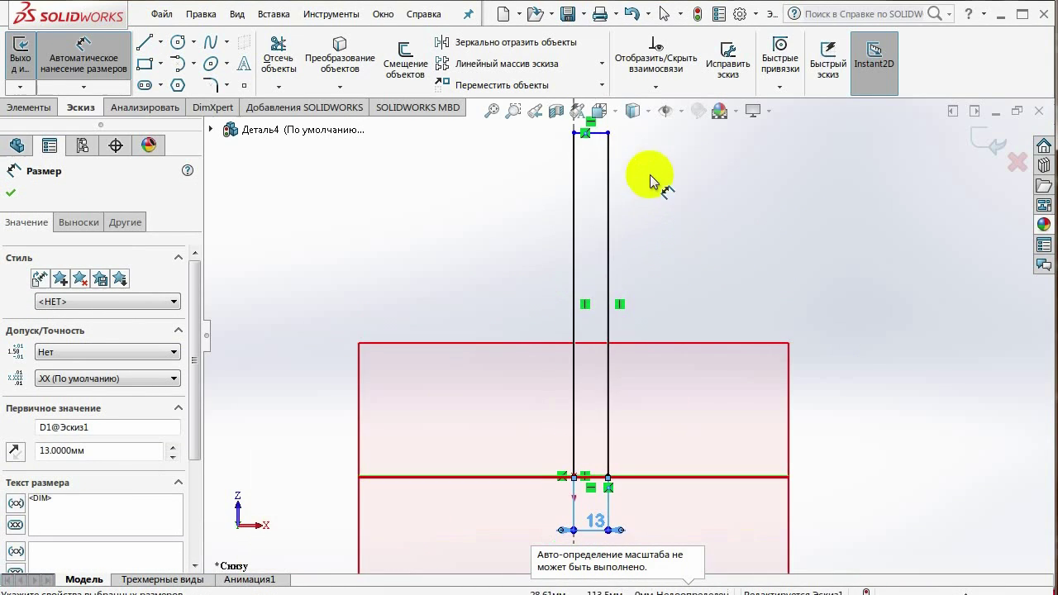
Dimension the rectangle's left edge to a 100 mm height.
left_click(574, 244)
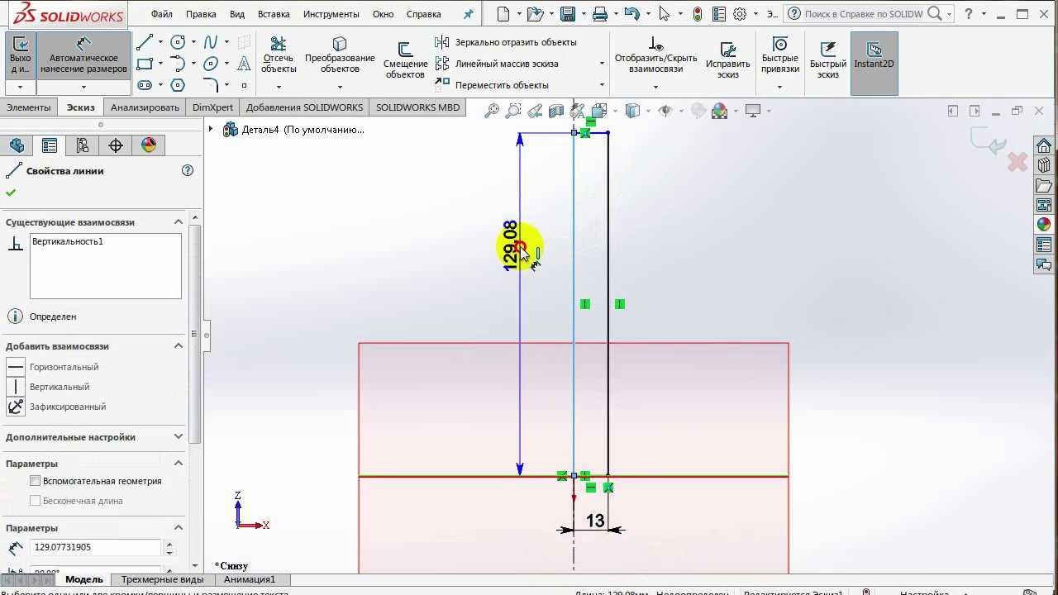
left_click(521, 252)
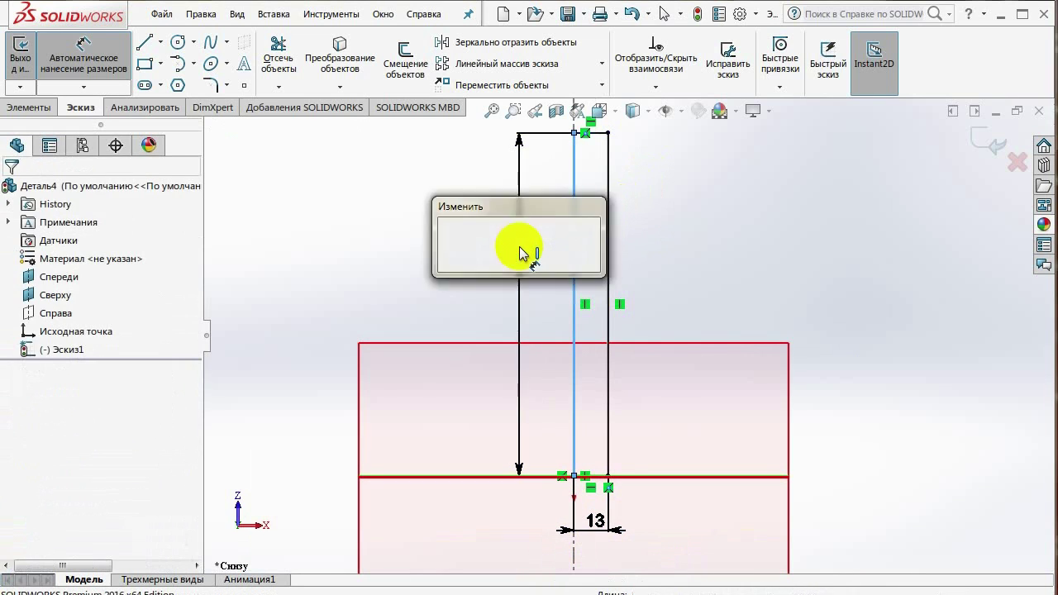
type("1")
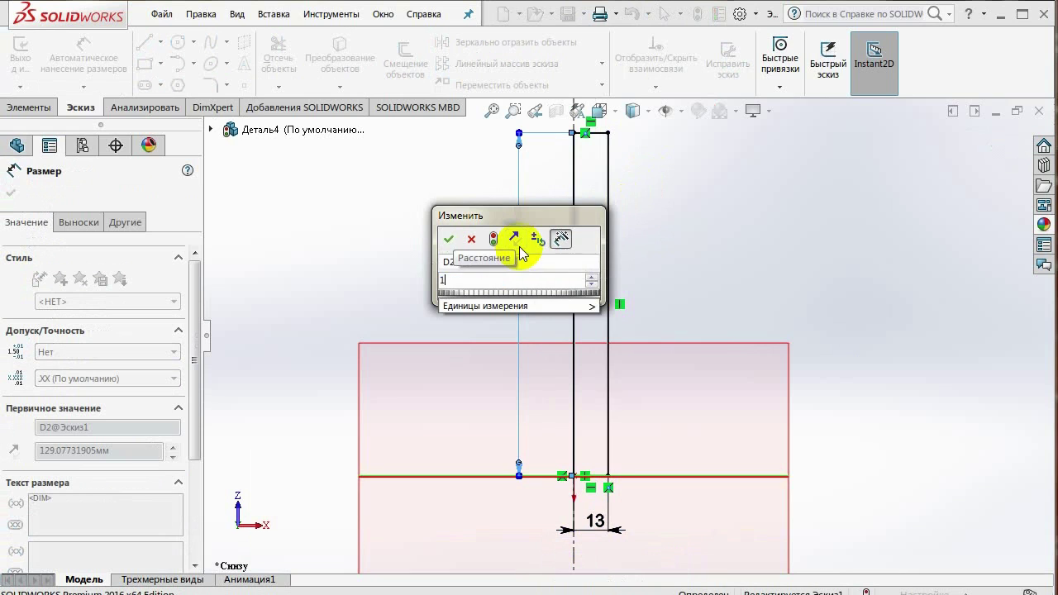
type("00")
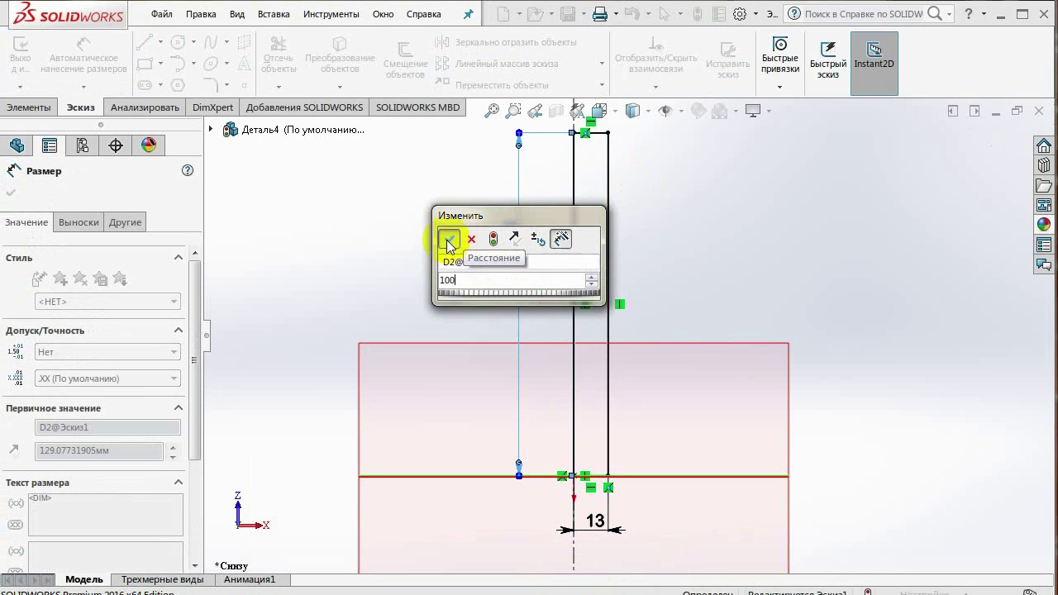
left_click(448, 239)
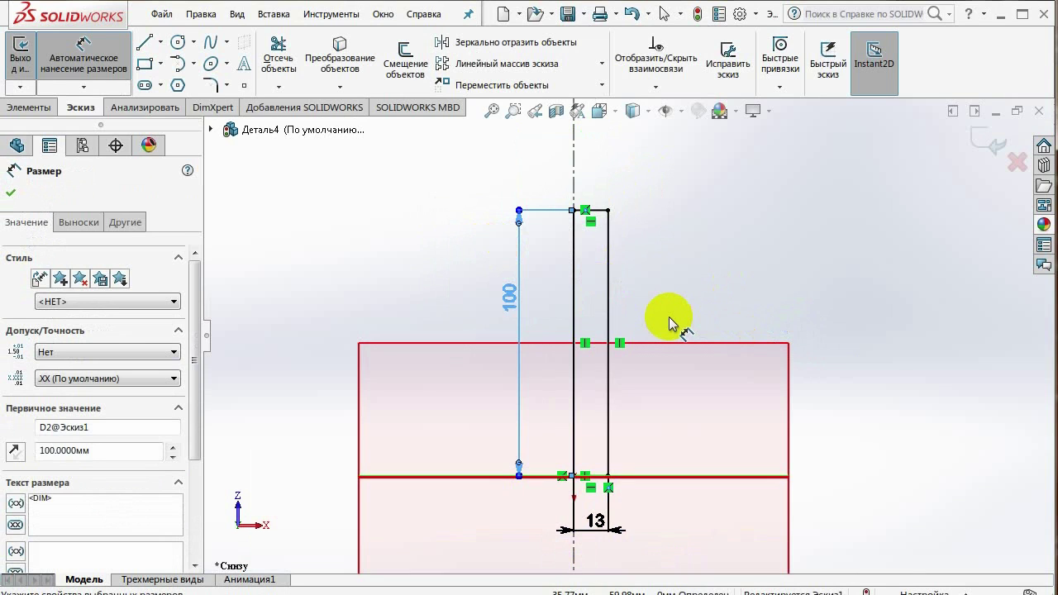
scroll(614, 256, "down", 3)
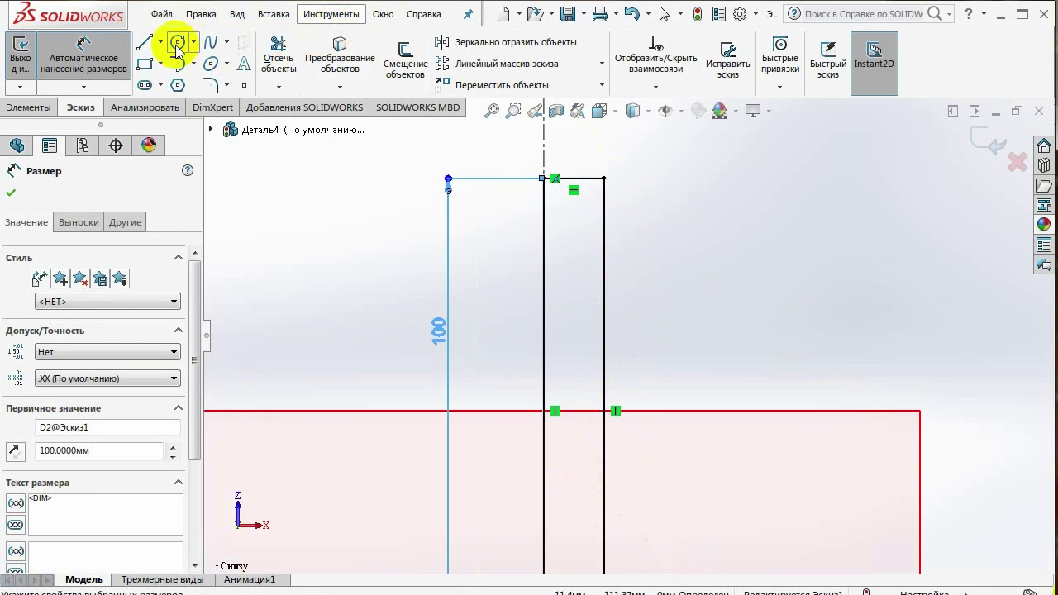
left_click(149, 47)
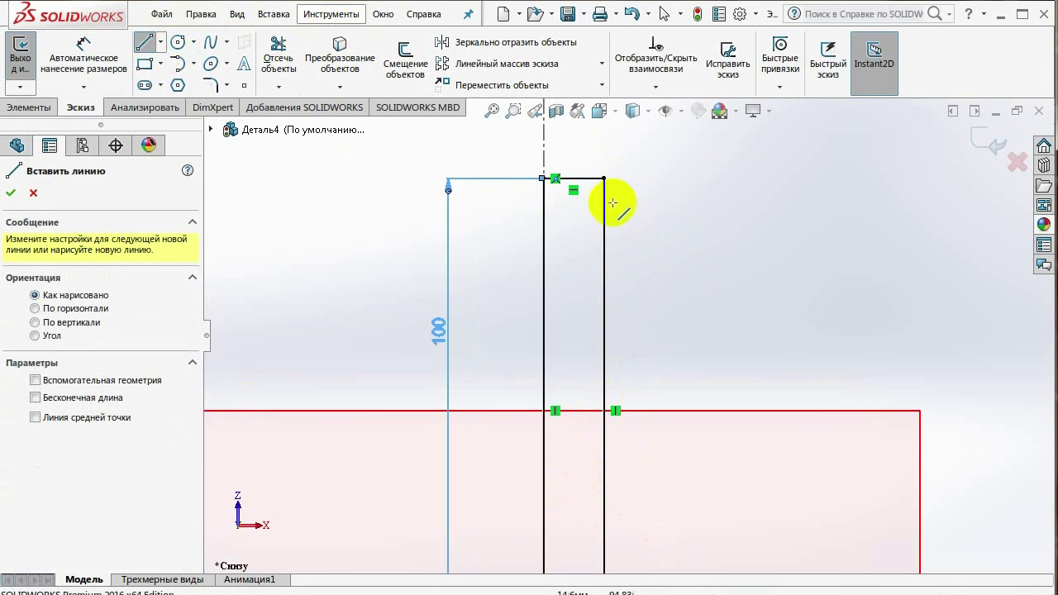
scroll(616, 210, "down", 2)
scroll(607, 223, "down", 2)
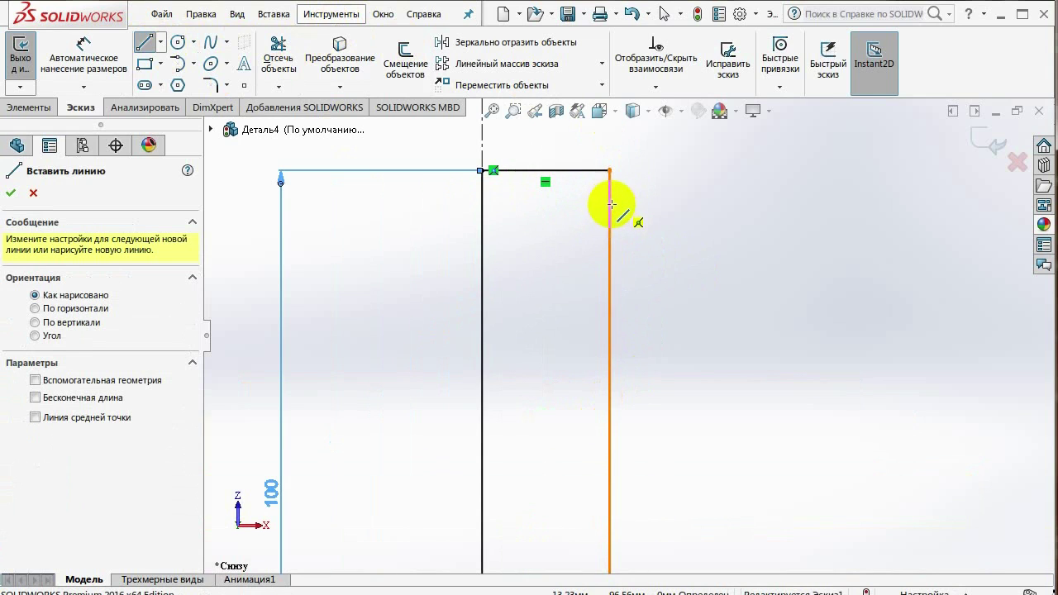
Draw the groove on the right edge: inward slant, vertical segment, slant back out.
left_click(610, 206)
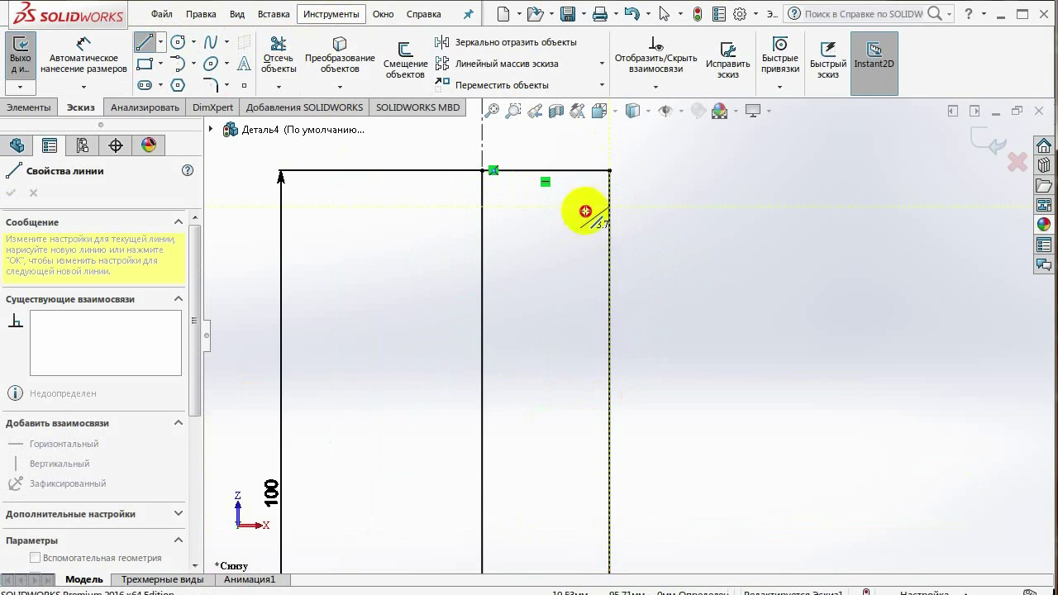
left_click(584, 247)
left_click(583, 342)
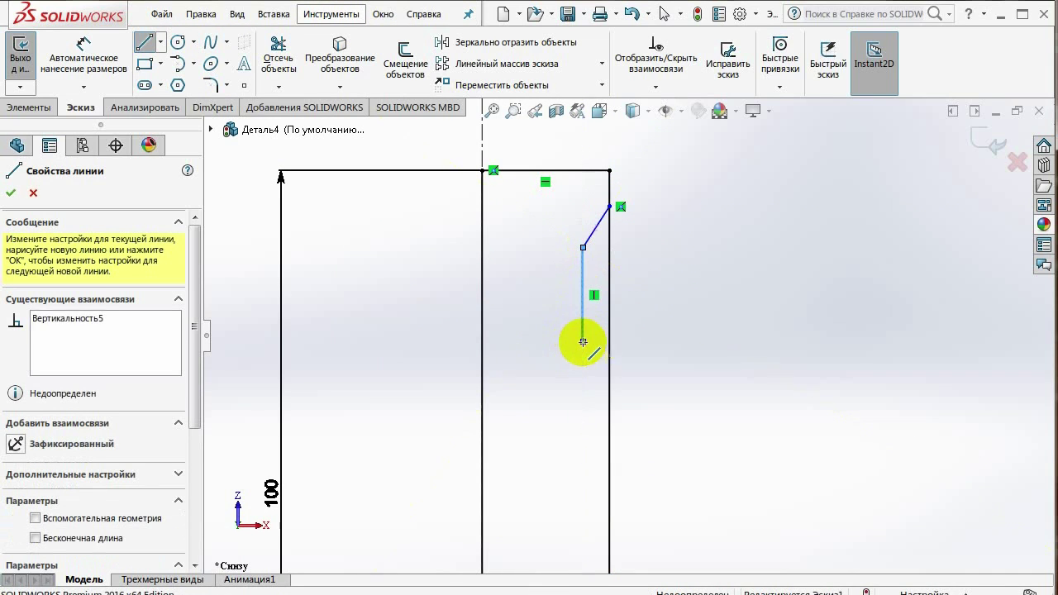
left_click(608, 396)
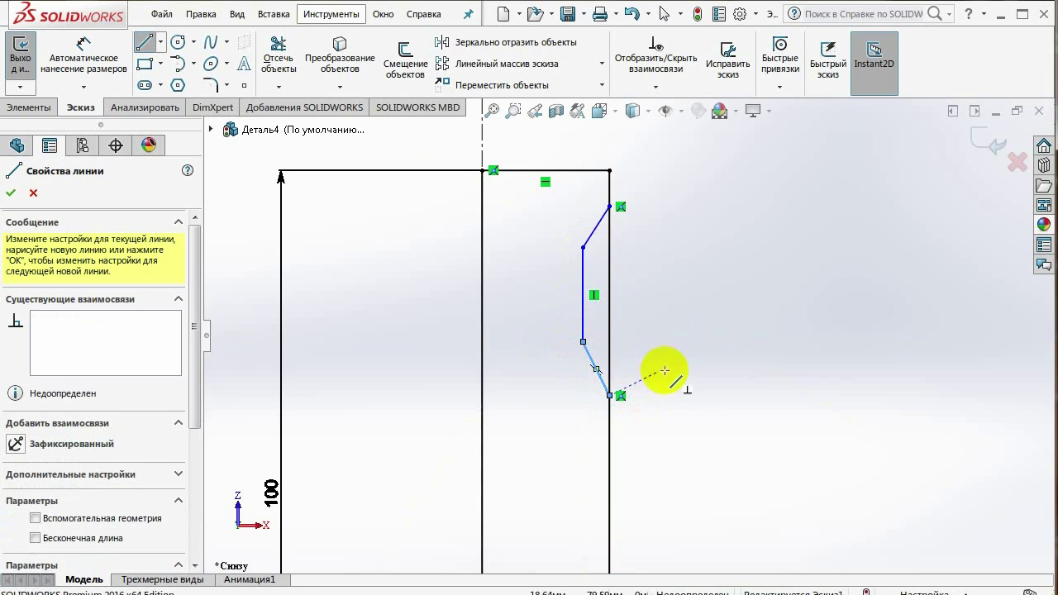
key("Escape")
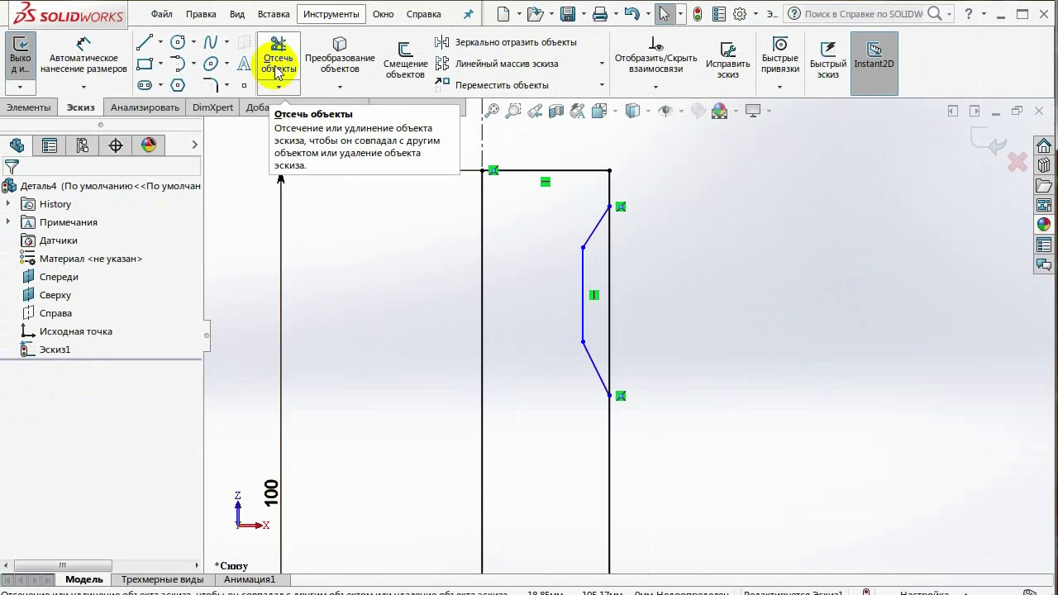
Trim away the right-edge segment between the groove's angled lines.
left_click(278, 59)
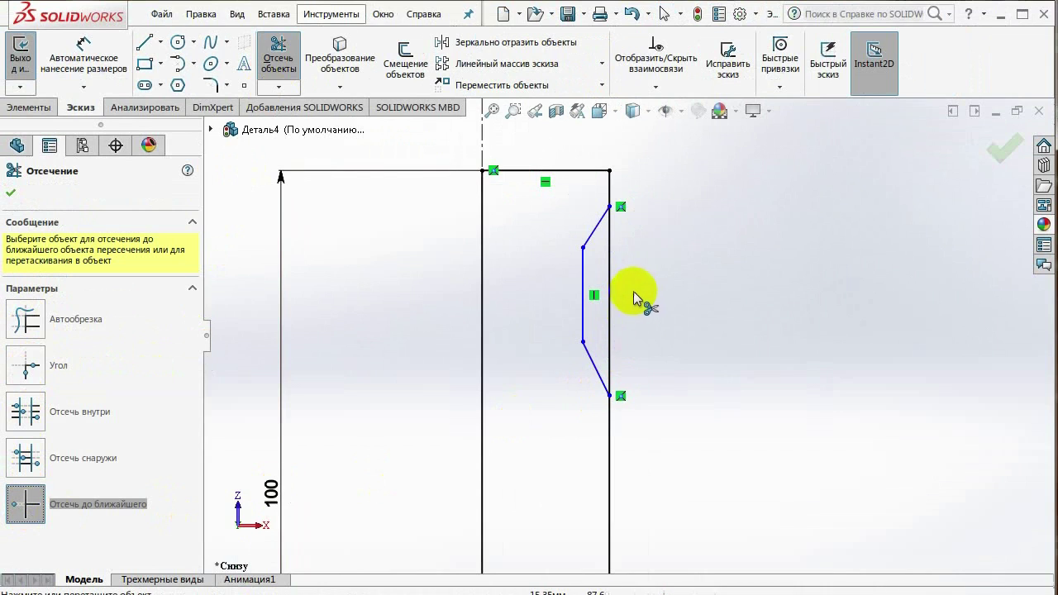
left_click(610, 303)
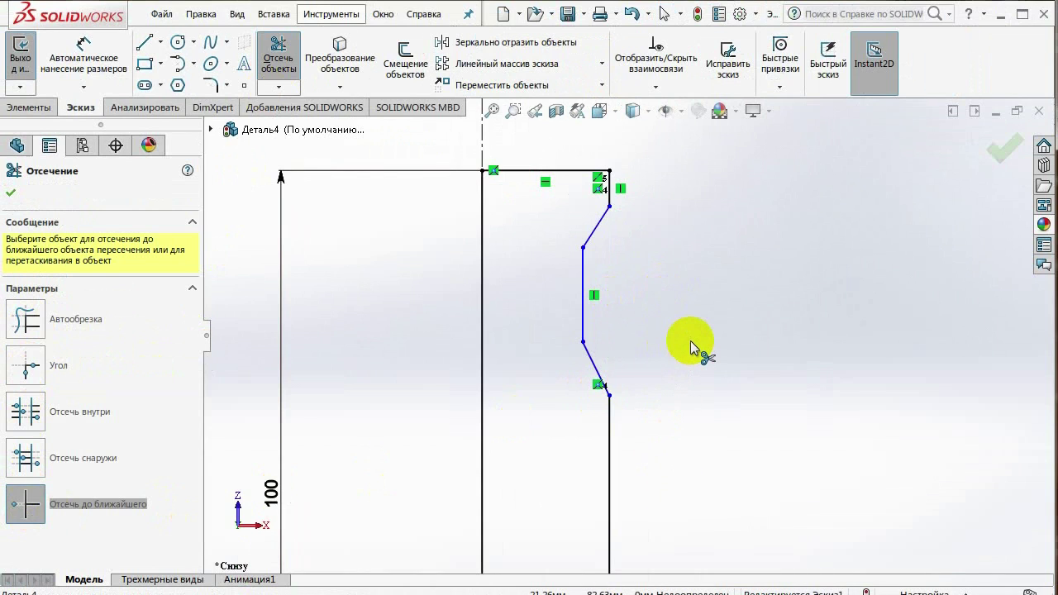
key("Escape")
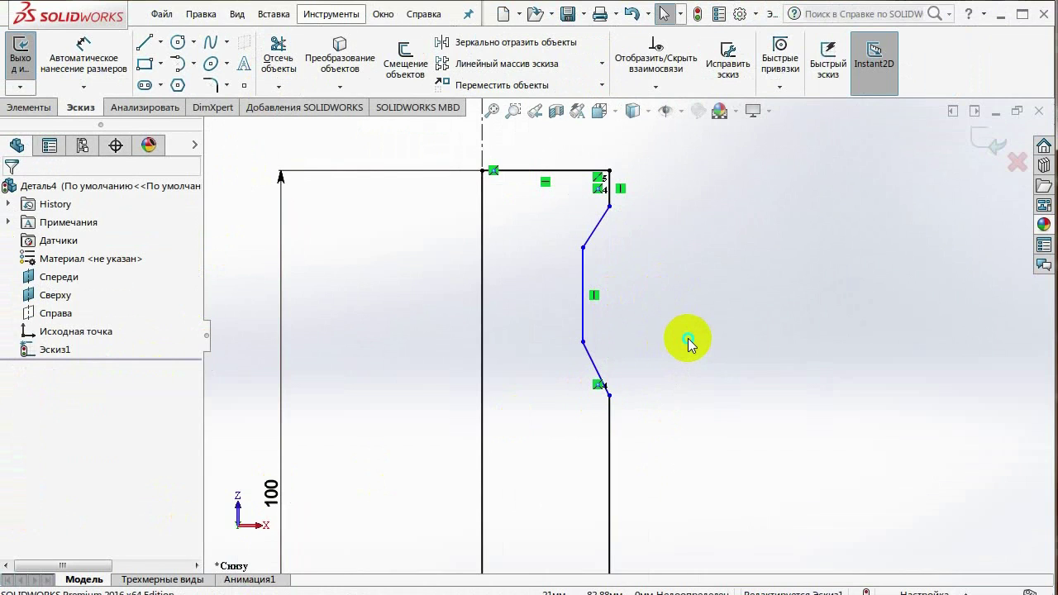
Dimension the short vertical line above the groove to 7 mm.
right_click_drag(687, 337, 685, 290)
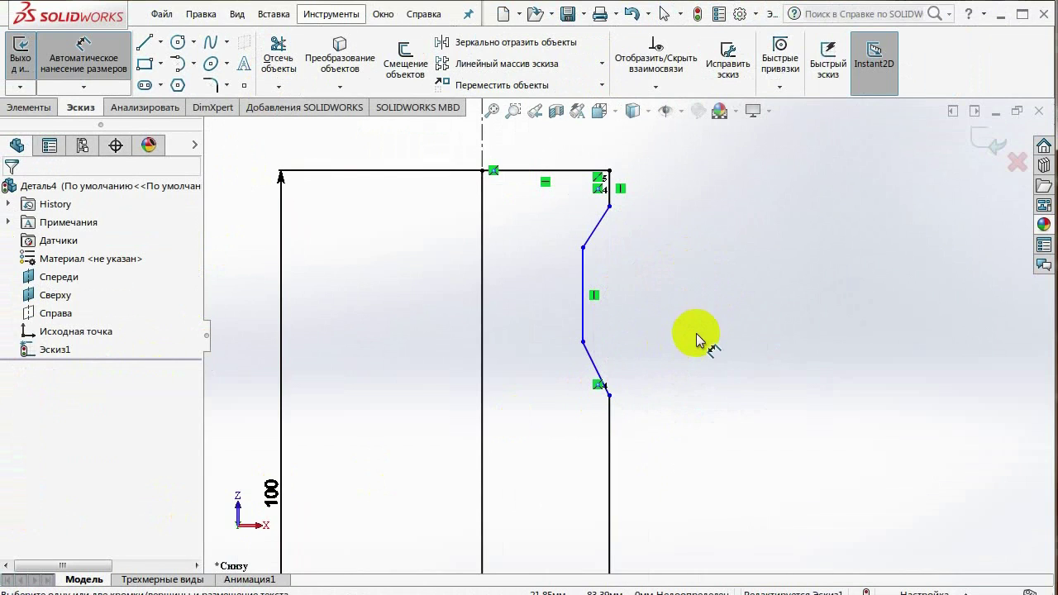
scroll(616, 227, "down", 5)
left_click(612, 227)
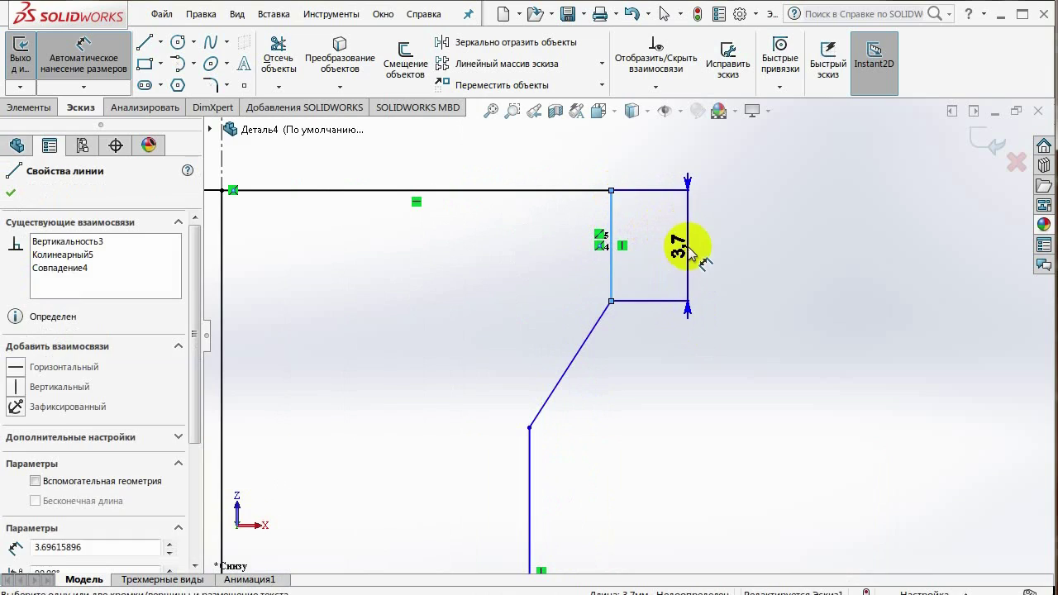
left_click(691, 249)
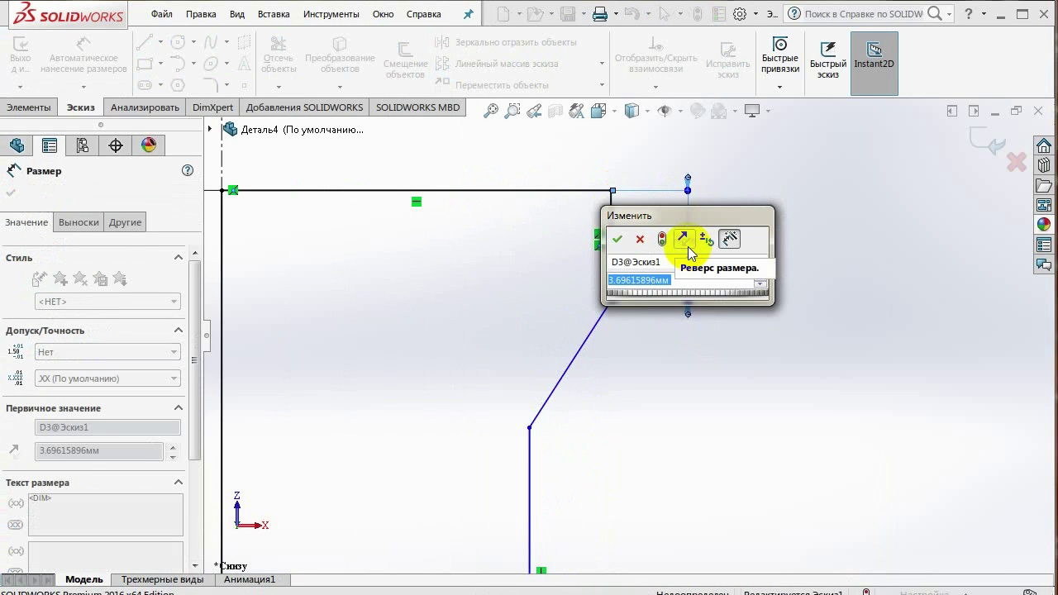
type("7")
key("Return")
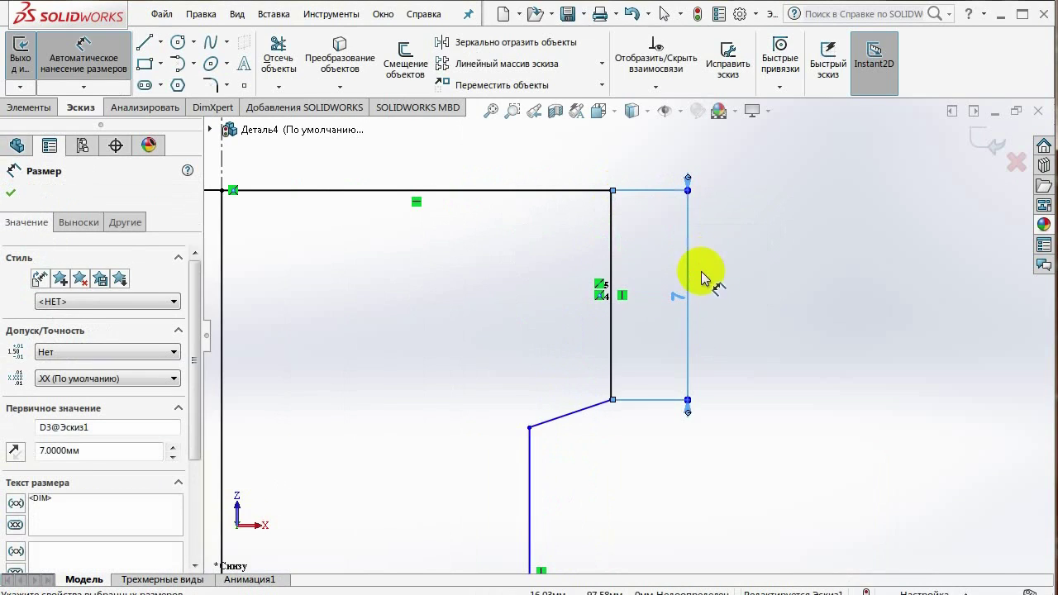
scroll(621, 372, "up", 2)
scroll(621, 372, "up", 2)
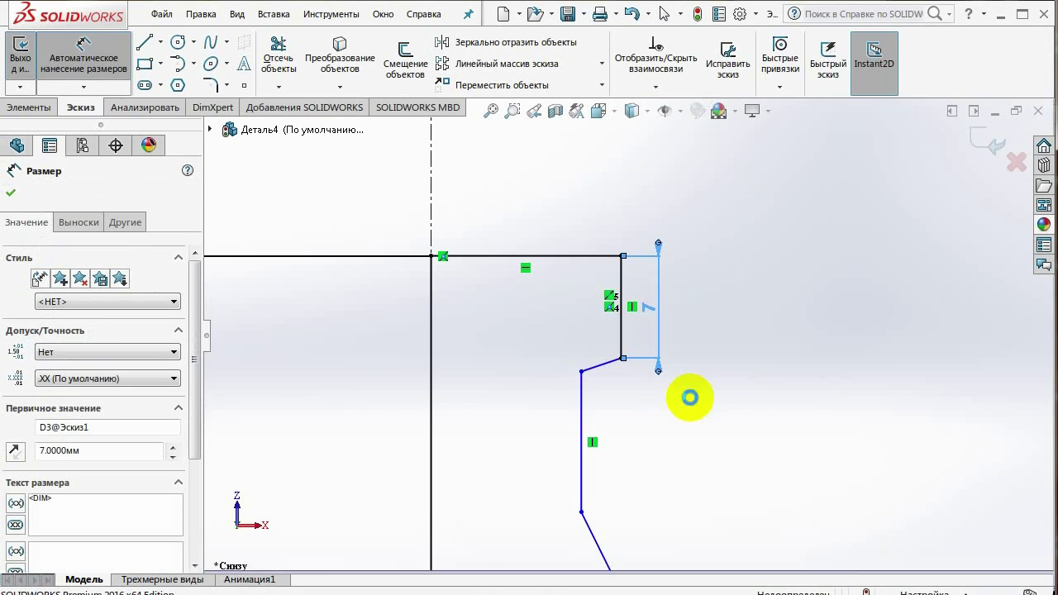
Dimension the lower vertical edge to 6 mm and its end 16 mm below the top edge.
left_click(582, 418)
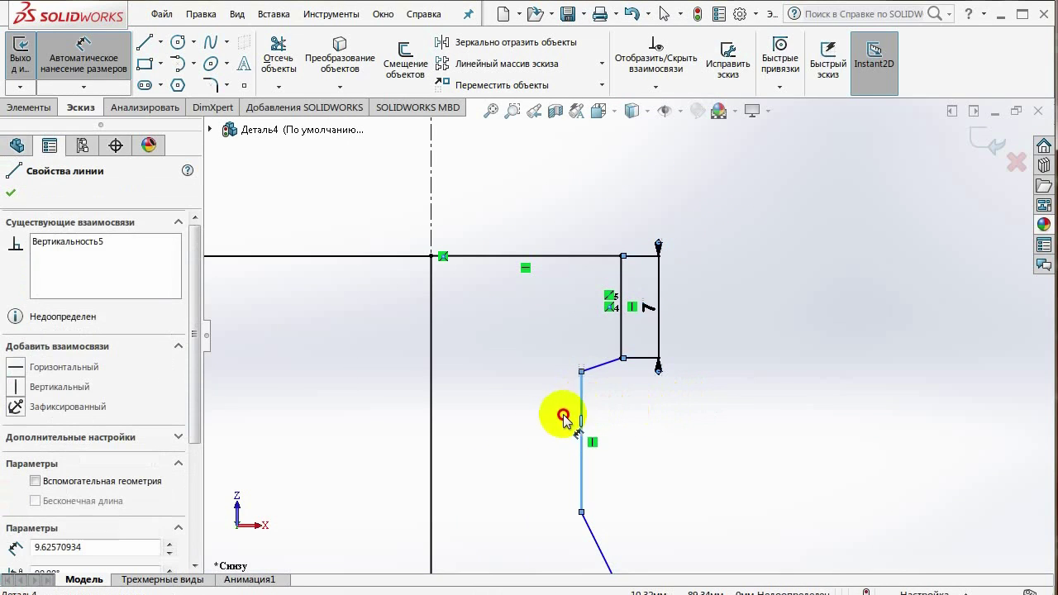
left_click(750, 430)
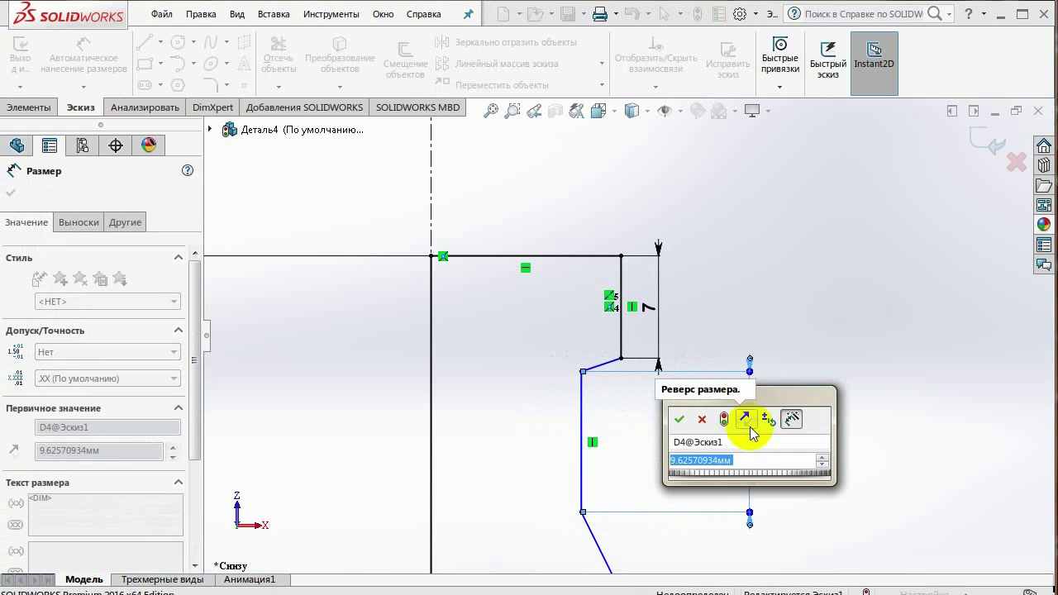
type("6")
key("Return")
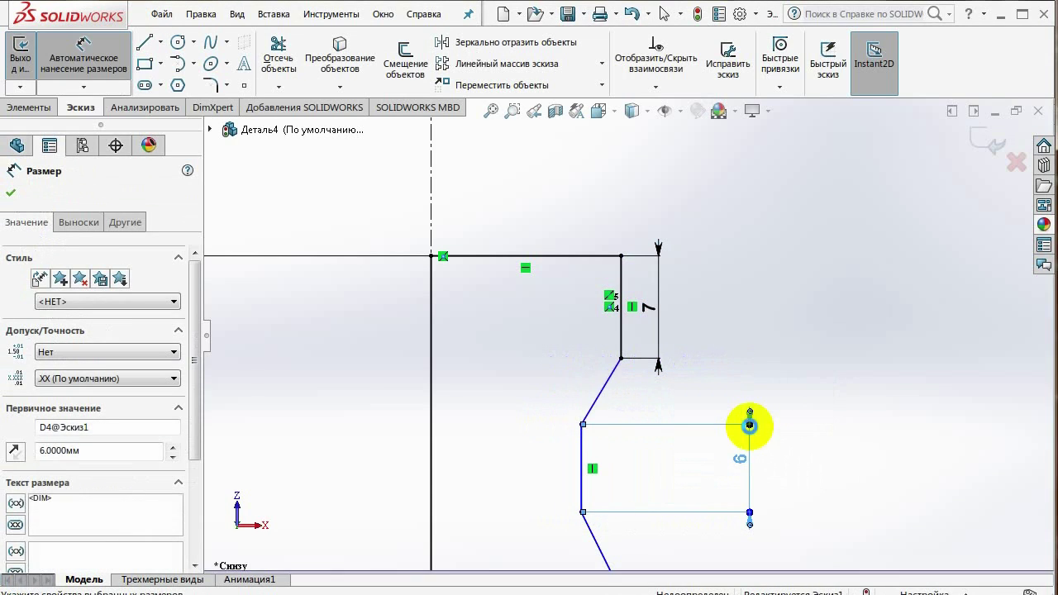
left_click(519, 474)
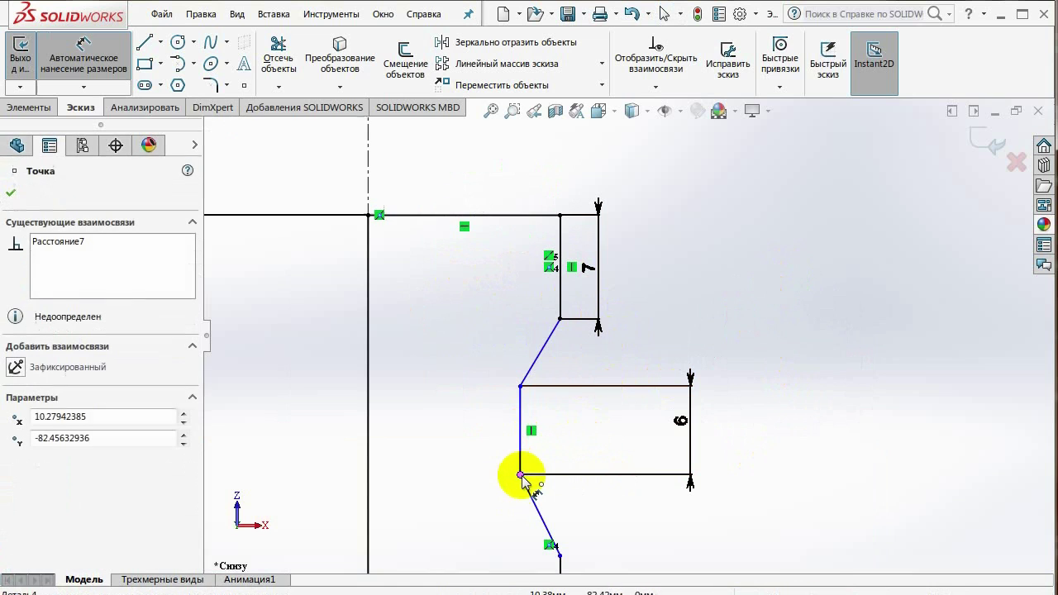
left_click(488, 215)
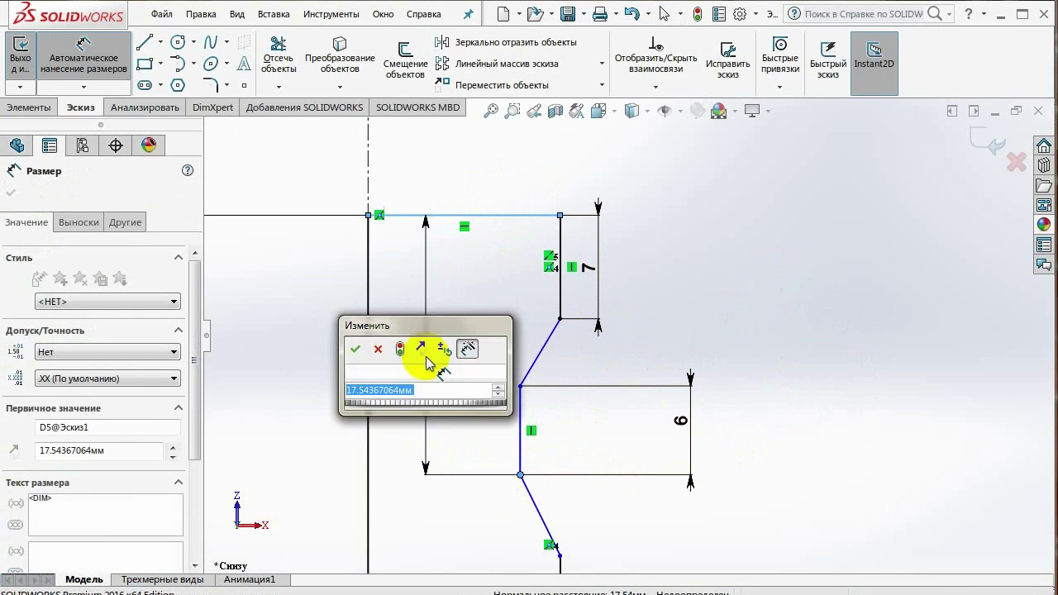
type("16")
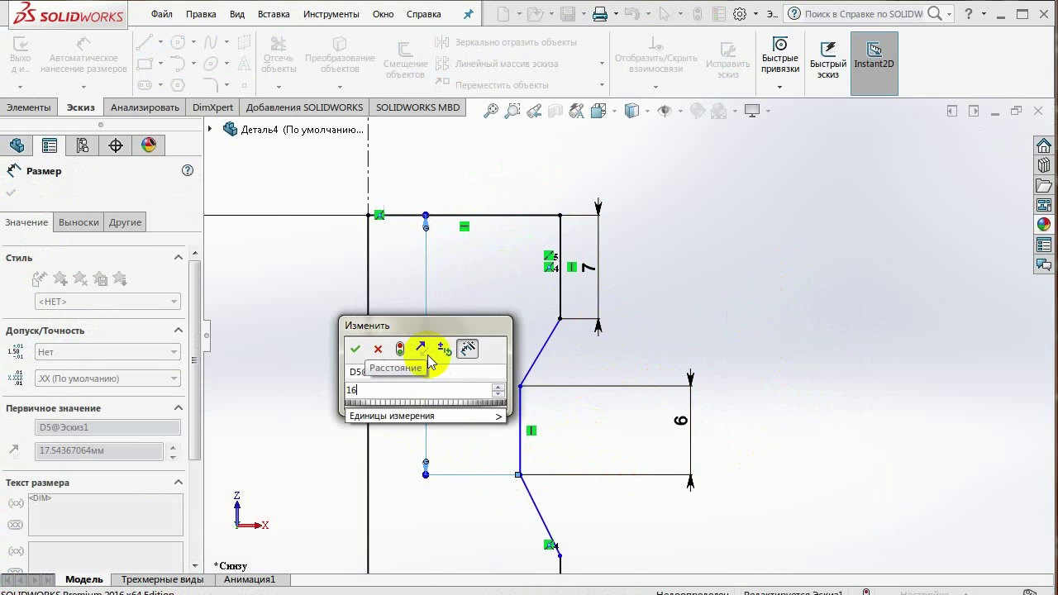
key("Return")
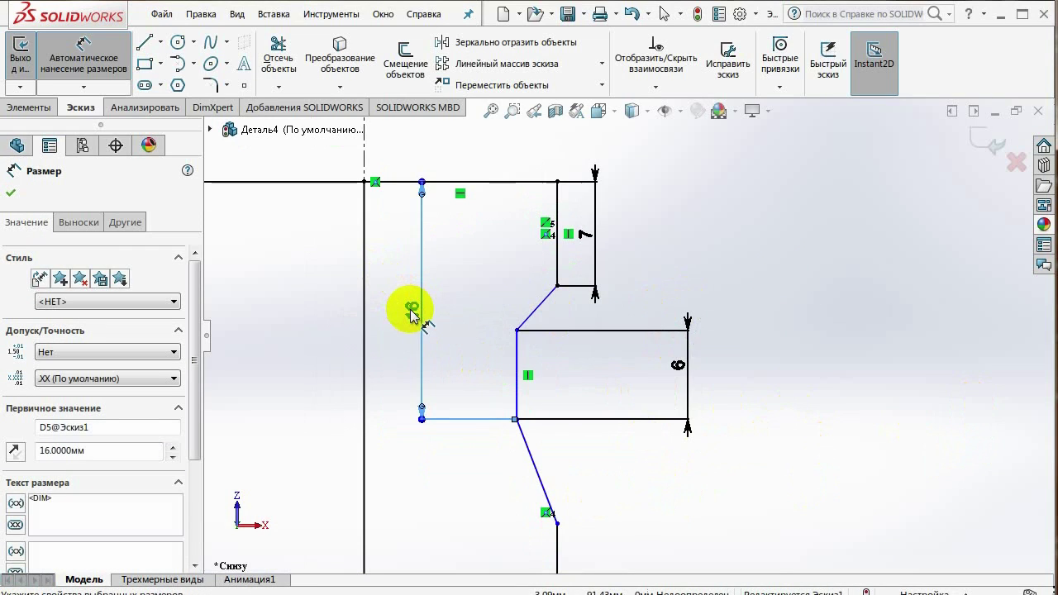
Reposition the 16 and 6 dimensions neatly beside the profile.
left_click_drag(412, 310, 710, 279)
left_click_drag(681, 366, 601, 366)
left_click_drag(708, 278, 655, 281)
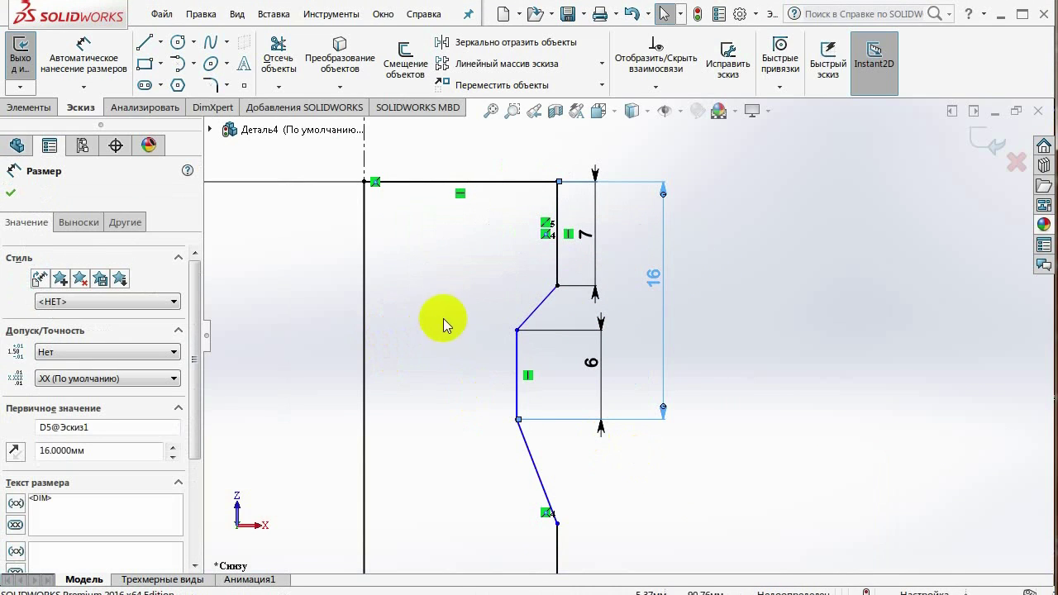
right_click_drag(441, 295, 442, 252)
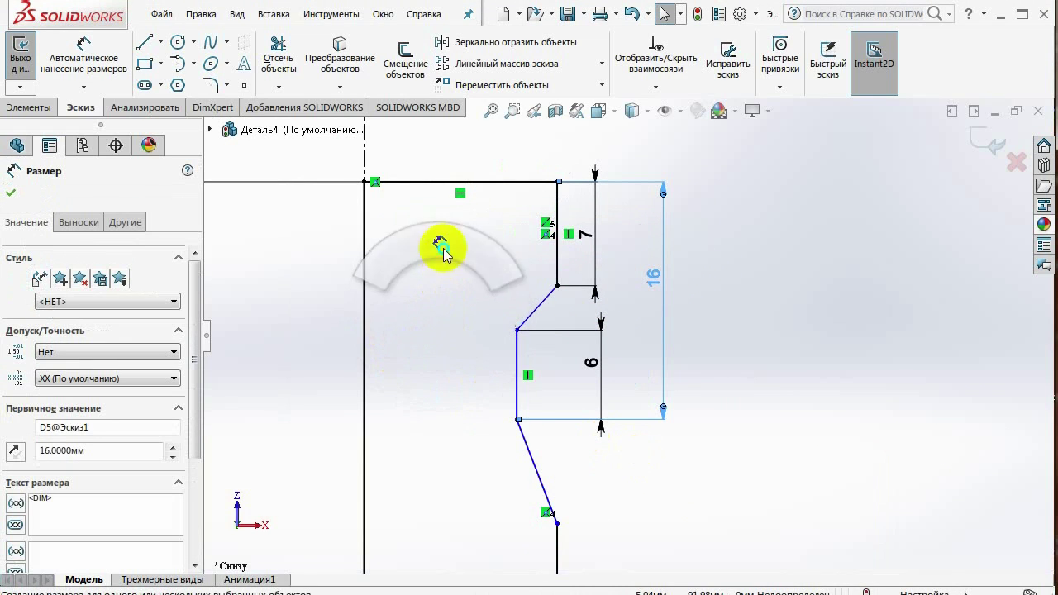
Dimension the ring step vertex 10 mm from the centre axis and position the label.
left_click(517, 331)
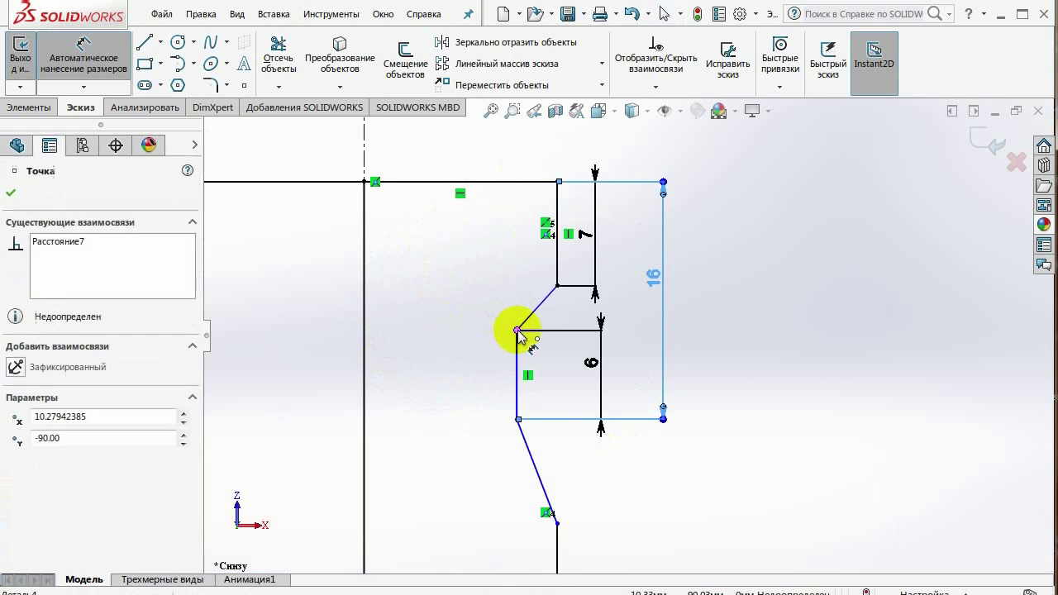
left_click(364, 335)
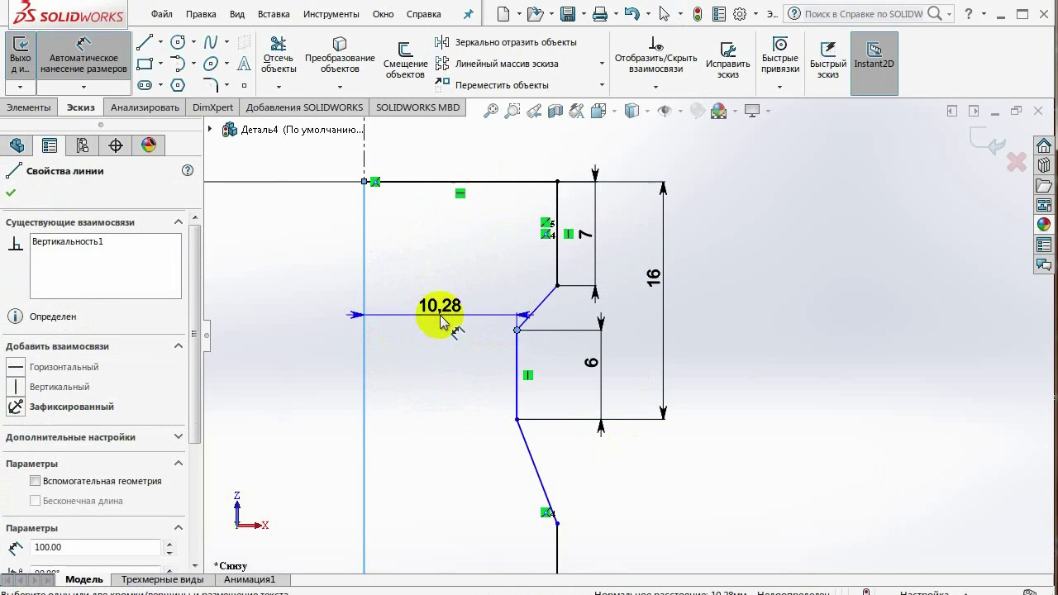
left_click(442, 323)
type("10")
key("Return")
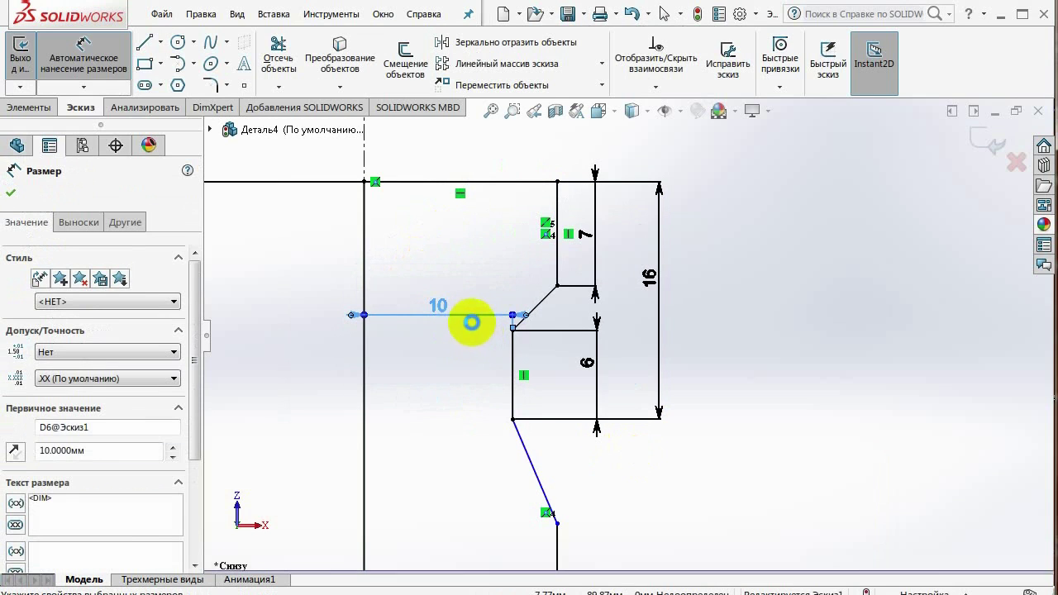
key("Escape")
left_click_drag(438, 308, 442, 322)
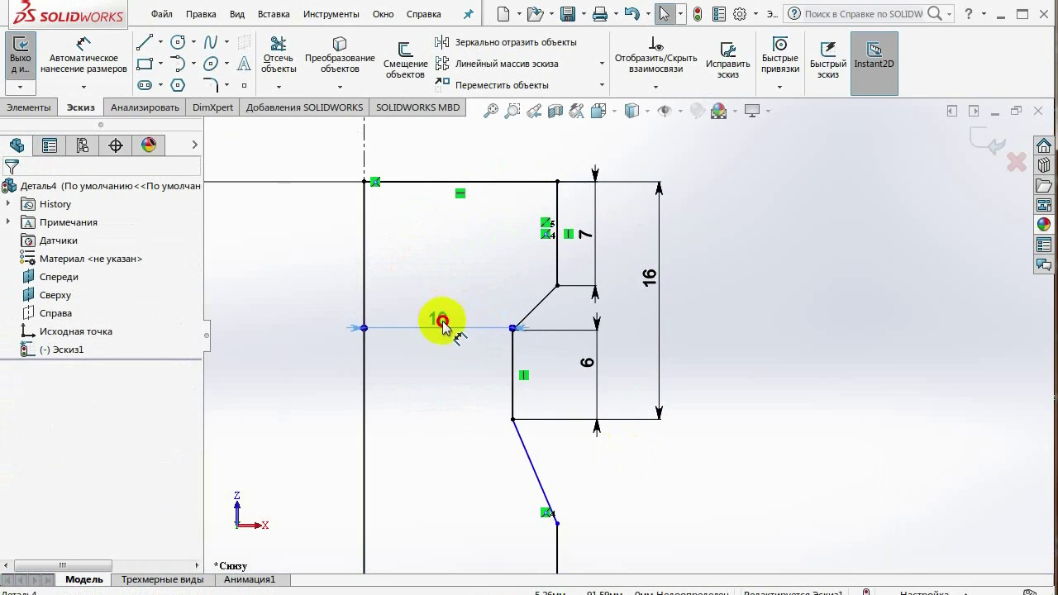
left_click(441, 338)
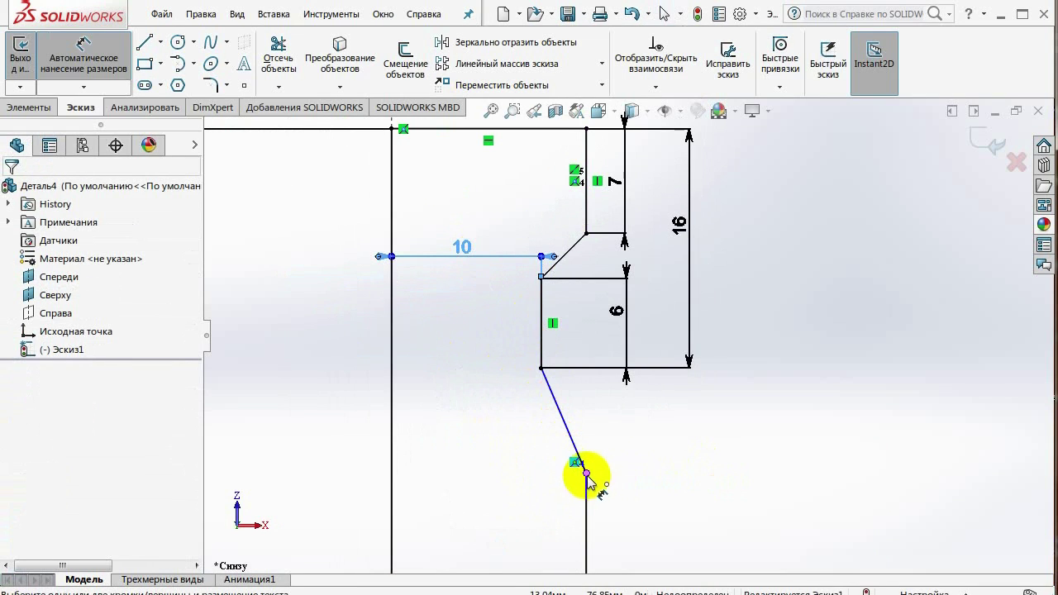
Dimension the angled edge's lower end 24 mm below the top edge, then zoom in.
left_click(585, 473)
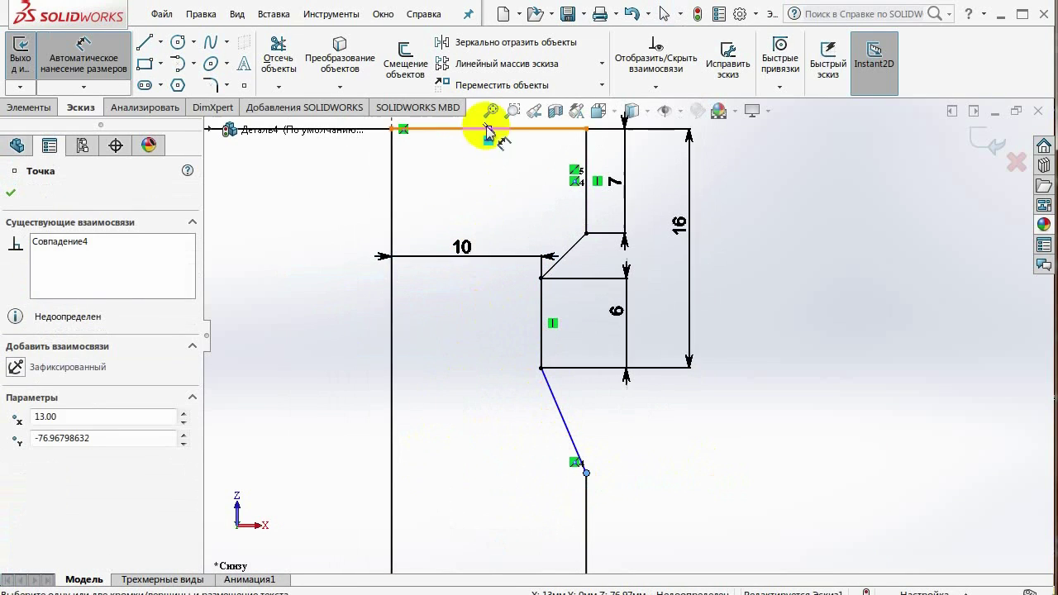
left_click(526, 144)
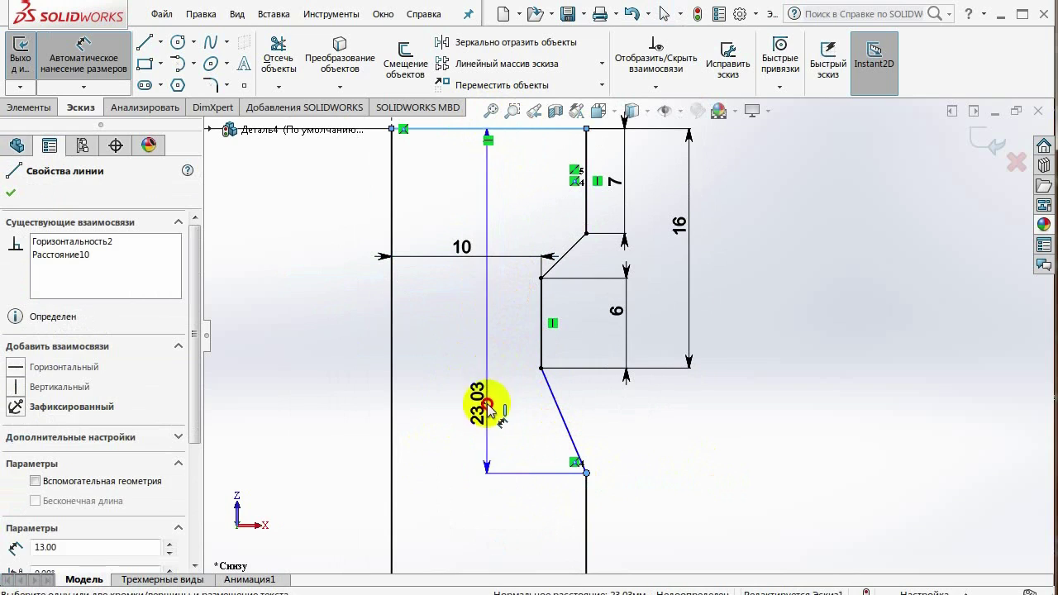
left_click(453, 404)
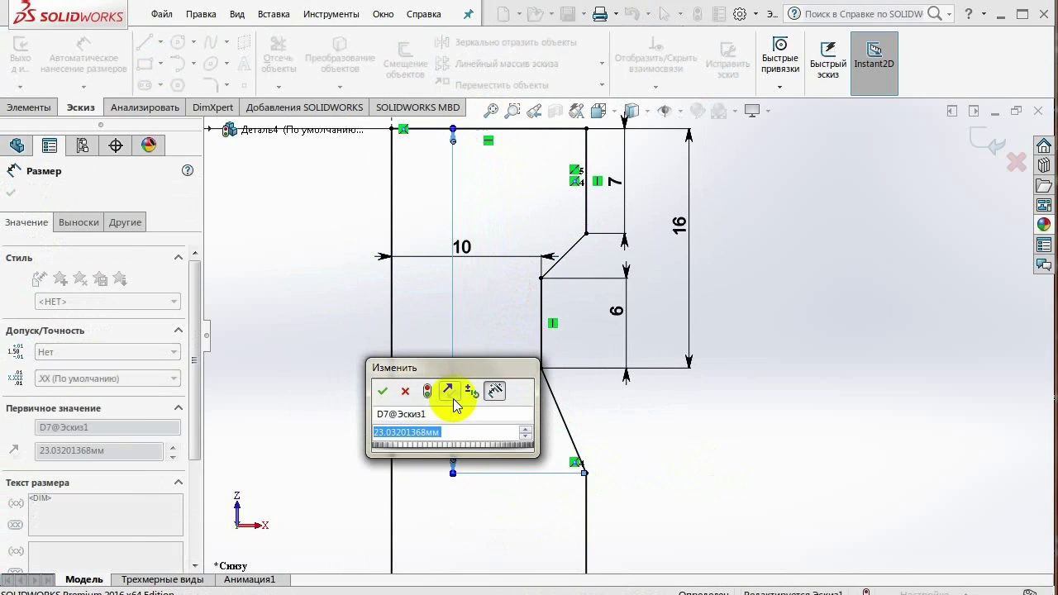
type("24")
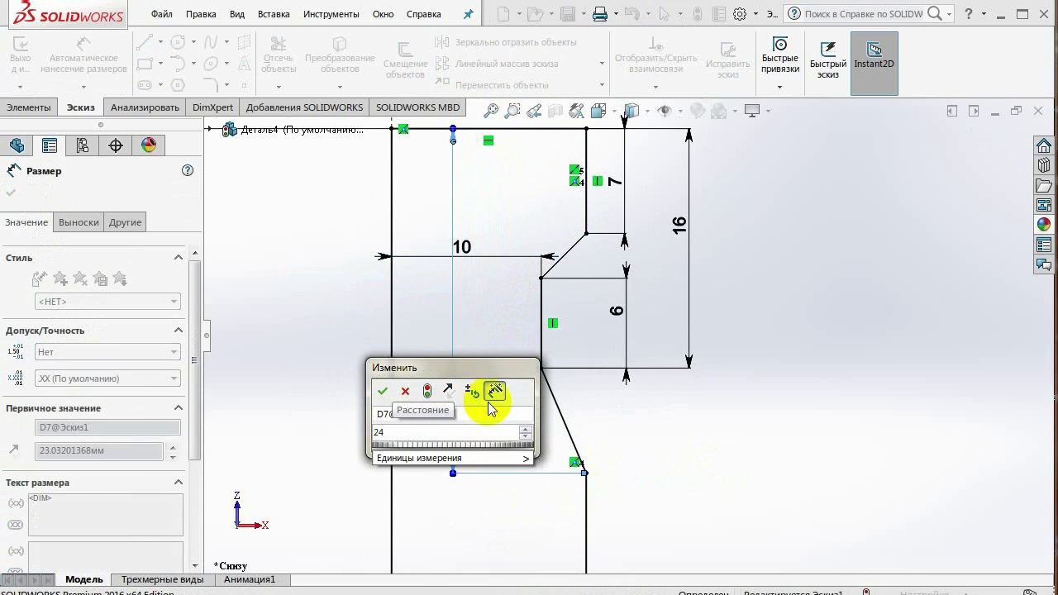
key("Return")
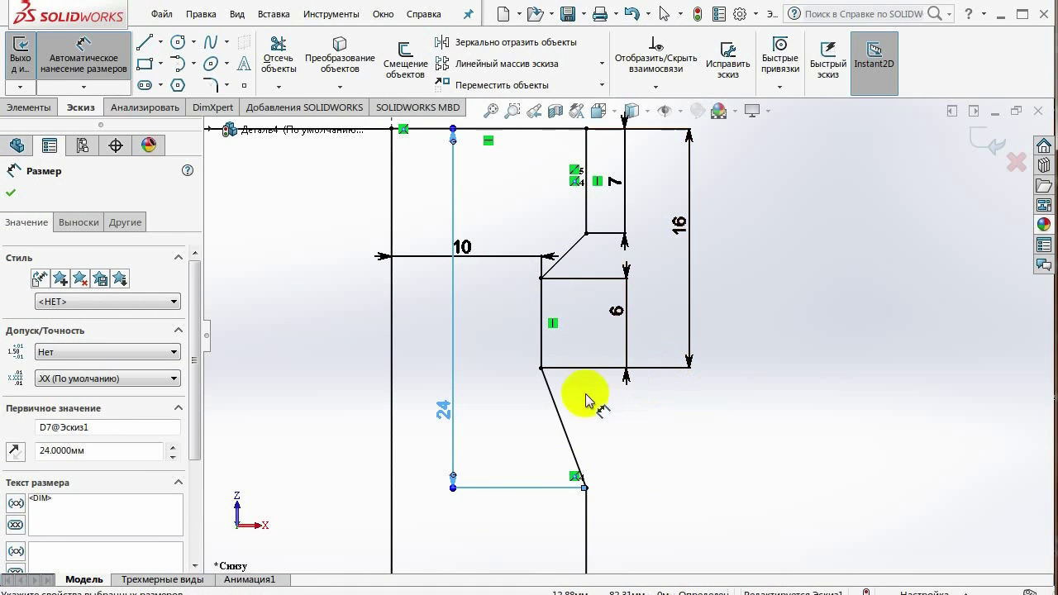
scroll(535, 323, "down", 1)
scroll(541, 314, "down", 1)
scroll(542, 311, "down", 1)
scroll(542, 316, "down", 1)
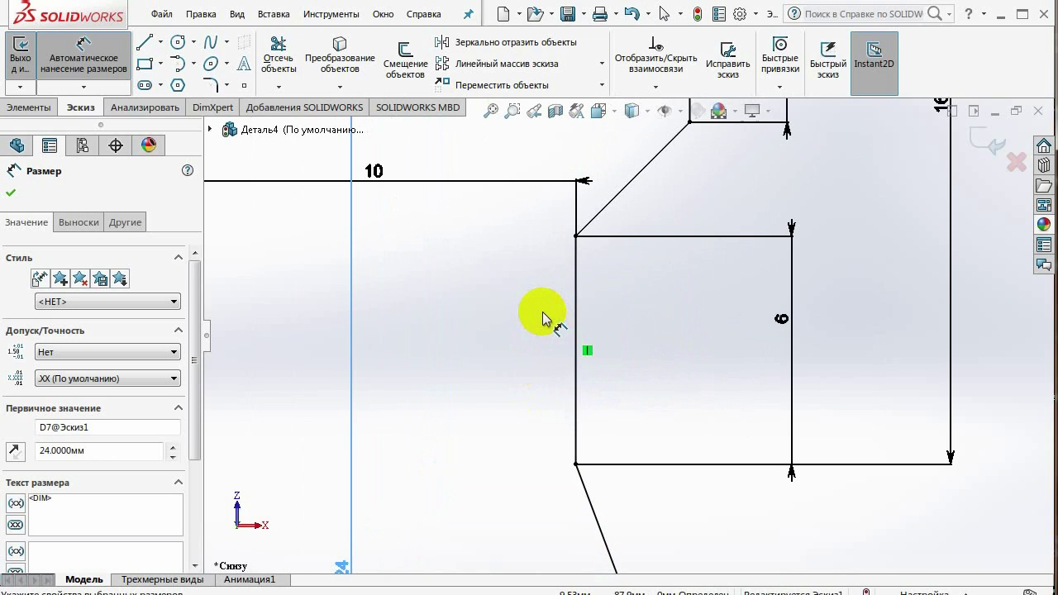
scroll(542, 318, "down", 1)
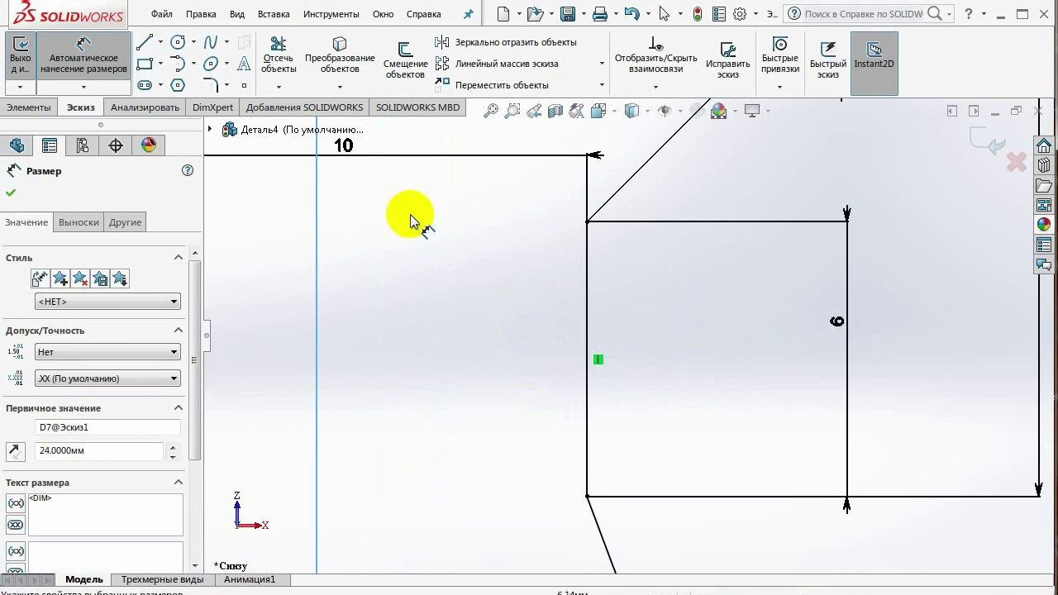
Draw a small circle on the vertical edge and give it a 1 mm diameter.
left_click(178, 47)
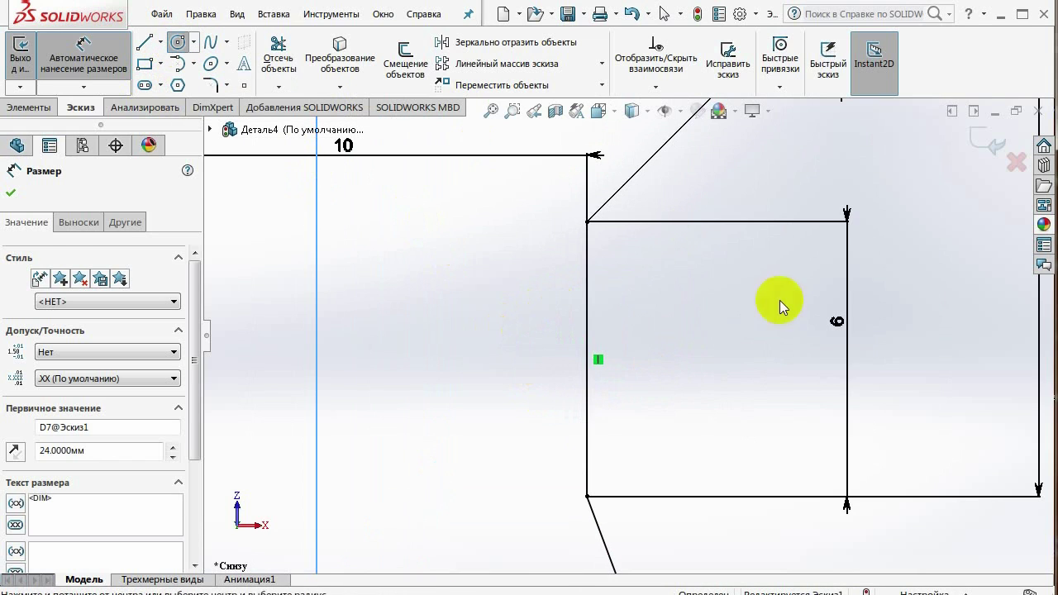
left_click(587, 250)
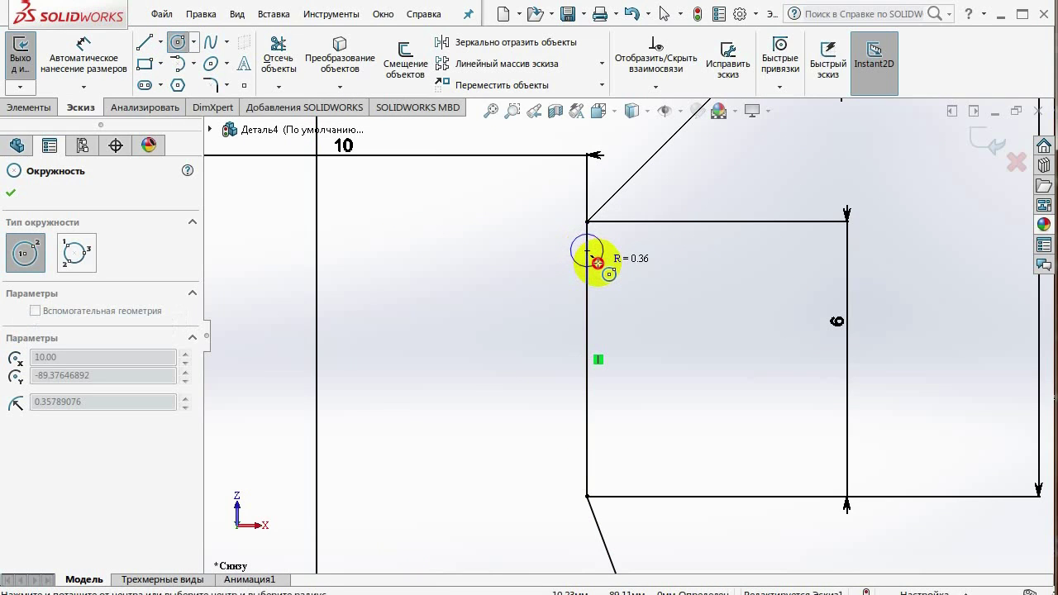
left_click(598, 263)
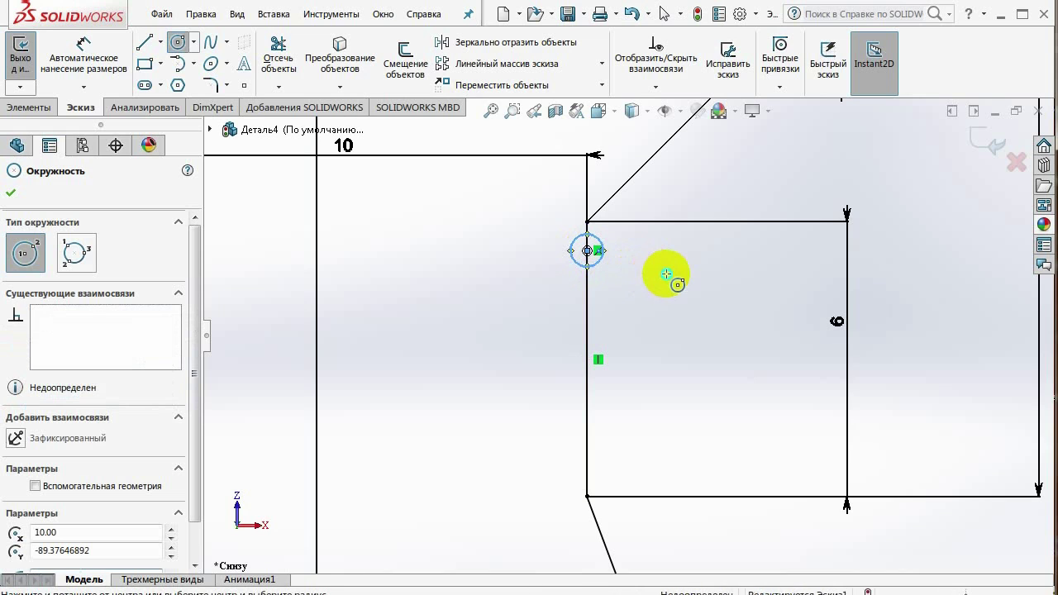
right_click_drag(666, 273, 668, 196)
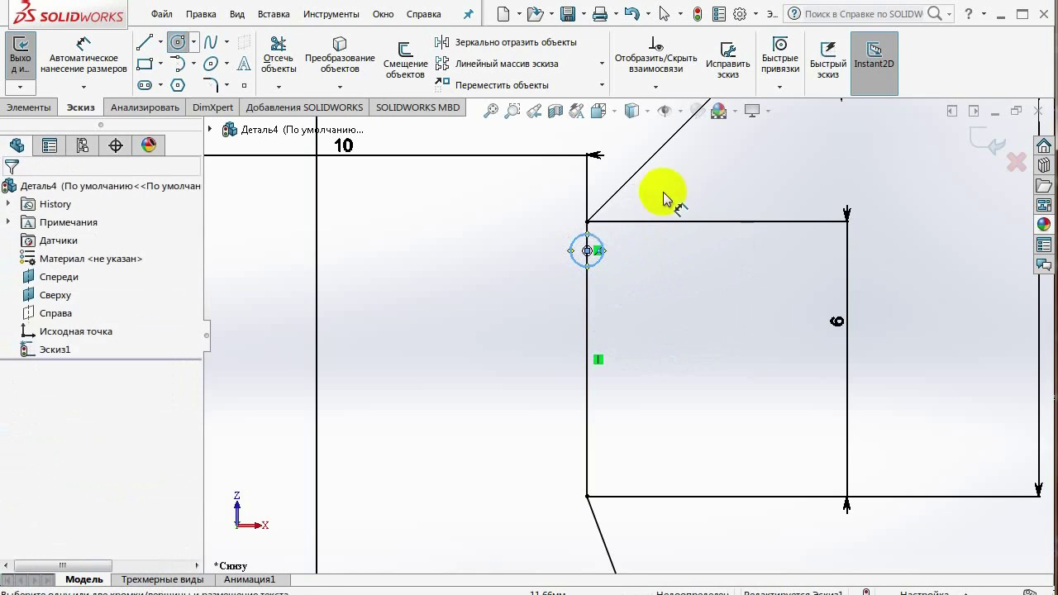
left_click(594, 246)
left_click(540, 254)
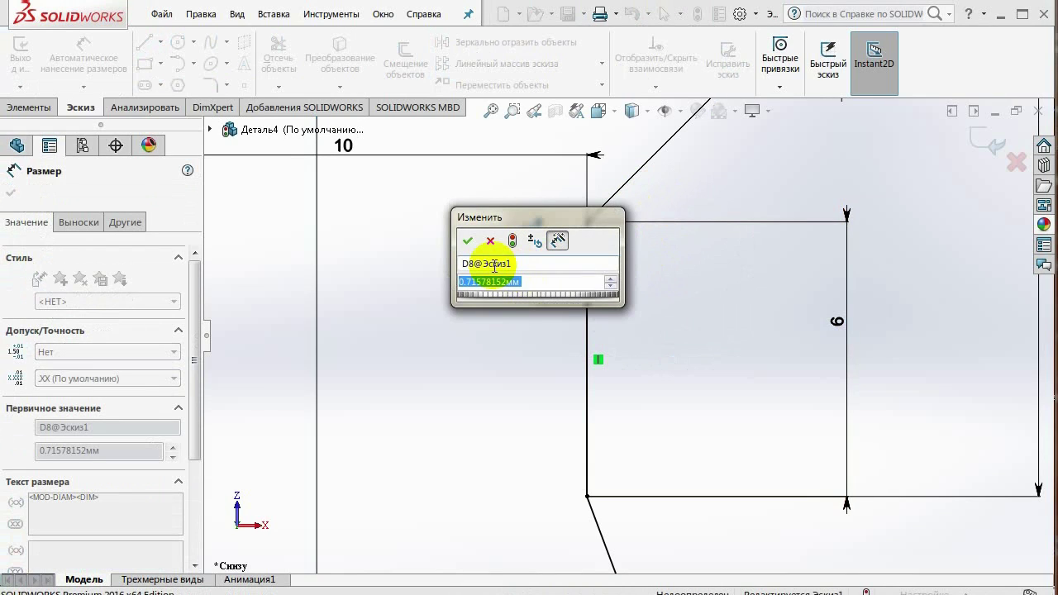
type("1")
key("Return")
Dimension the circle centre 0.5 mm below the top corner and place the label beside the circle.
left_click(589, 257)
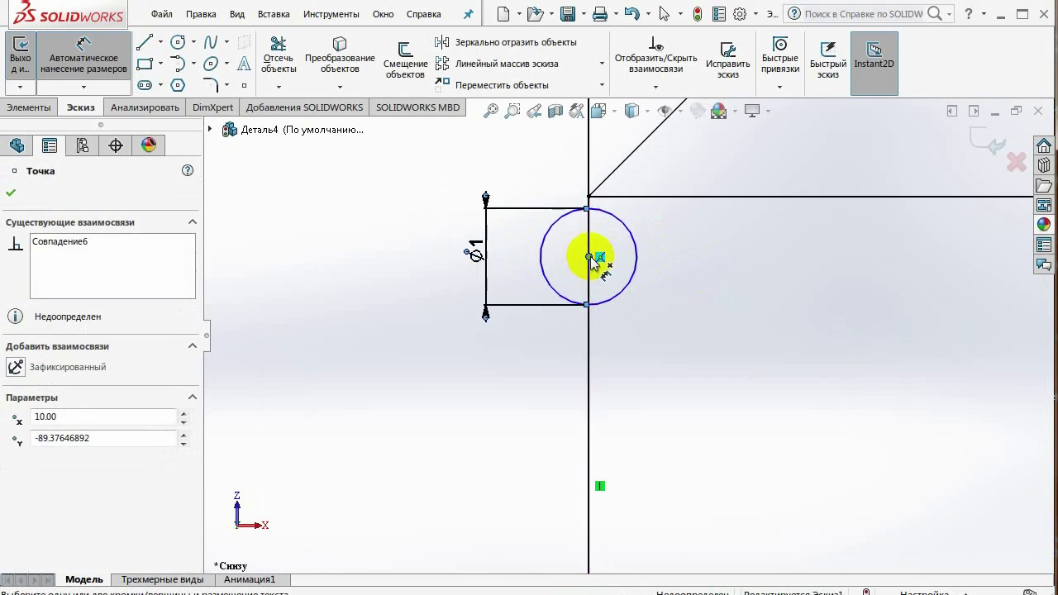
left_click(590, 196)
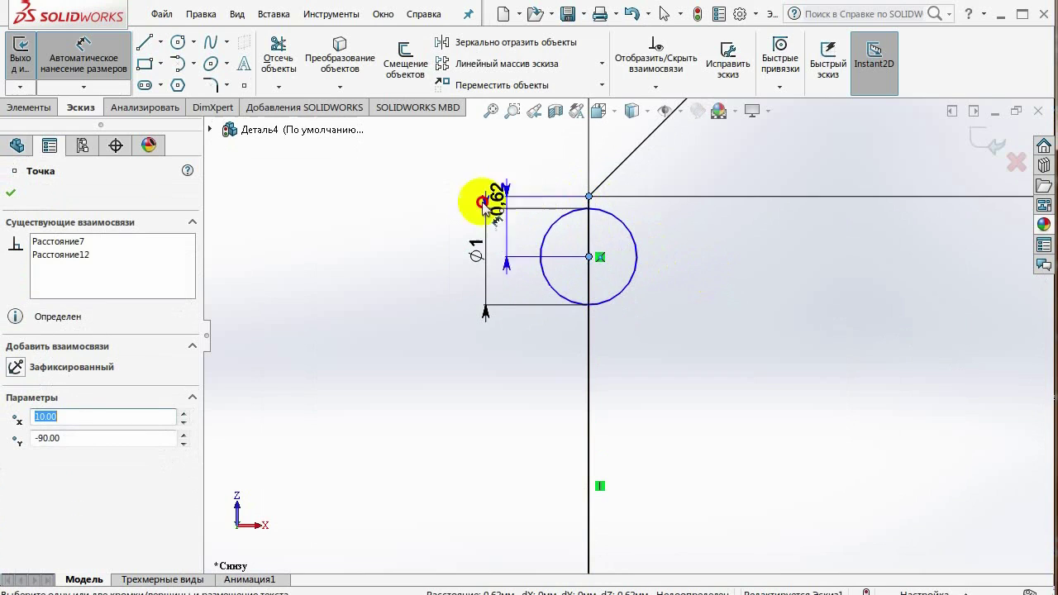
left_click(390, 233)
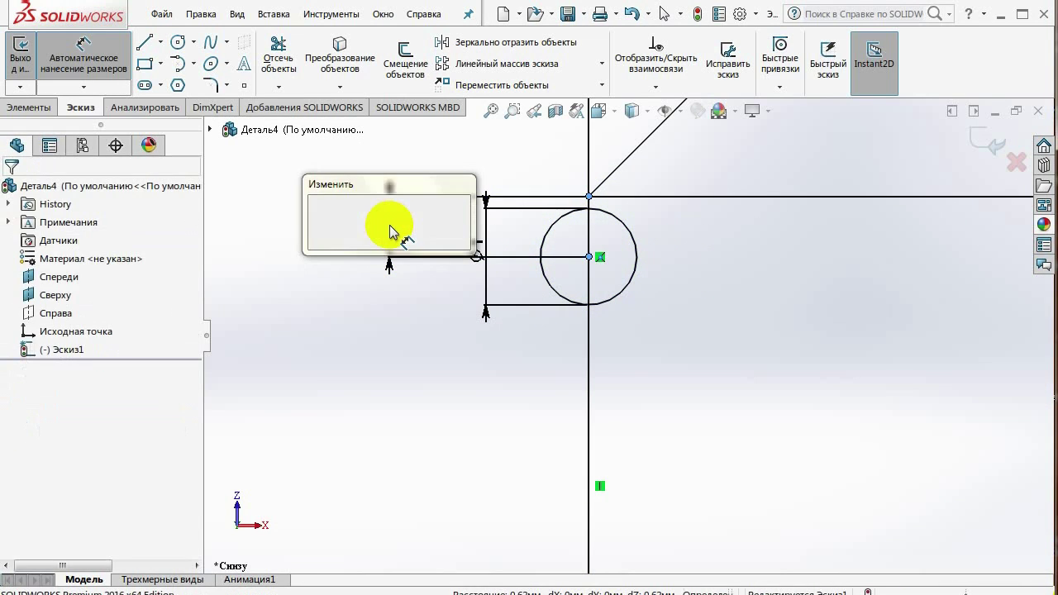
type("0.5")
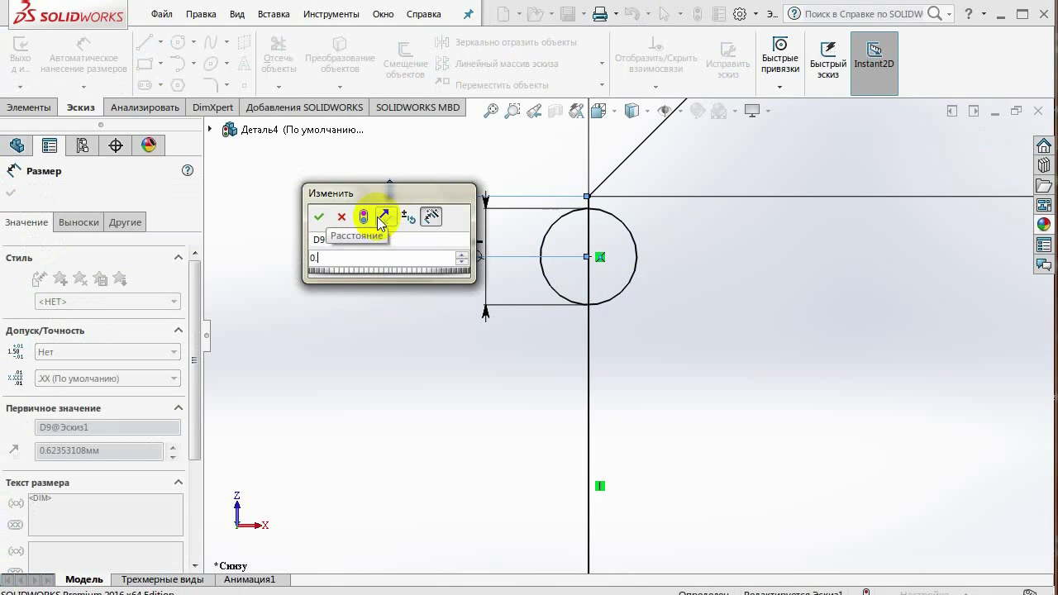
key("Return")
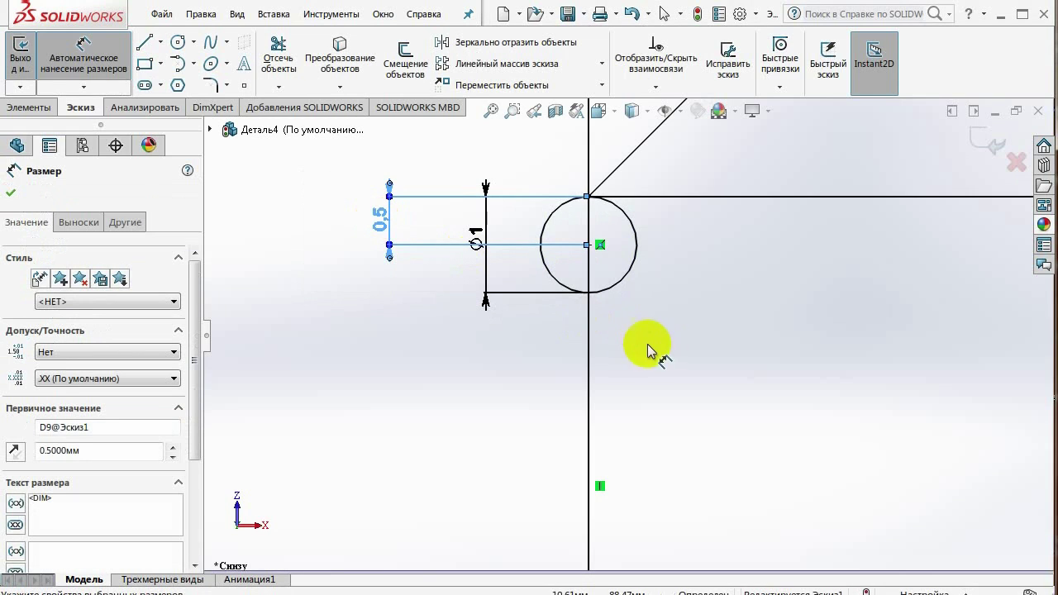
key("Escape")
left_click_drag(385, 236, 518, 231)
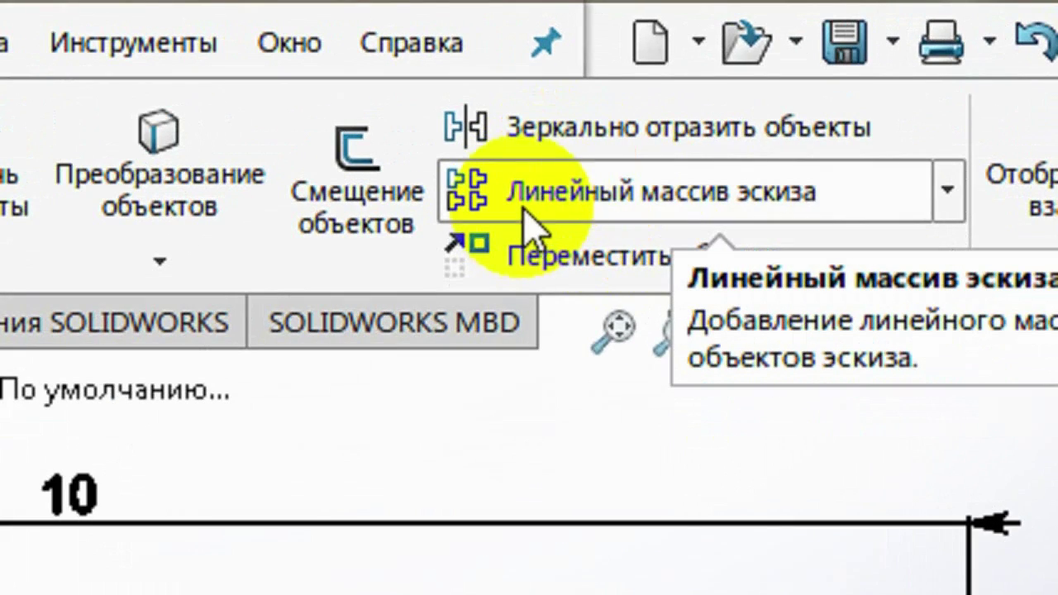
Start a linear sketch pattern of the circle with a second direction of 3 copies.
left_click(522, 209)
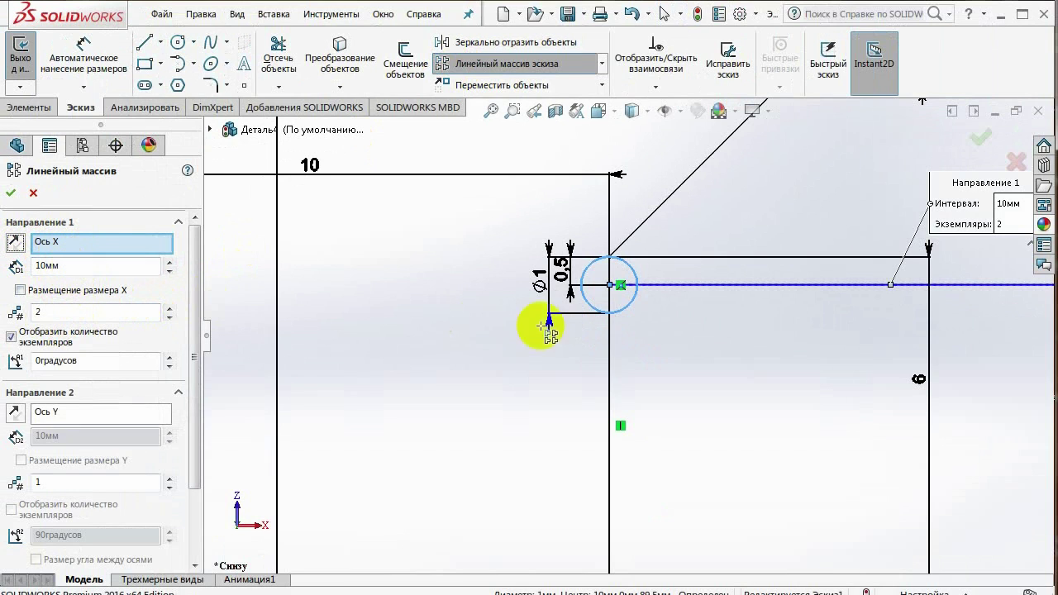
scroll(614, 324, "down", 1)
scroll(619, 319, "down", 1)
scroll(655, 316, "up", 3)
scroll(655, 315, "up", 2)
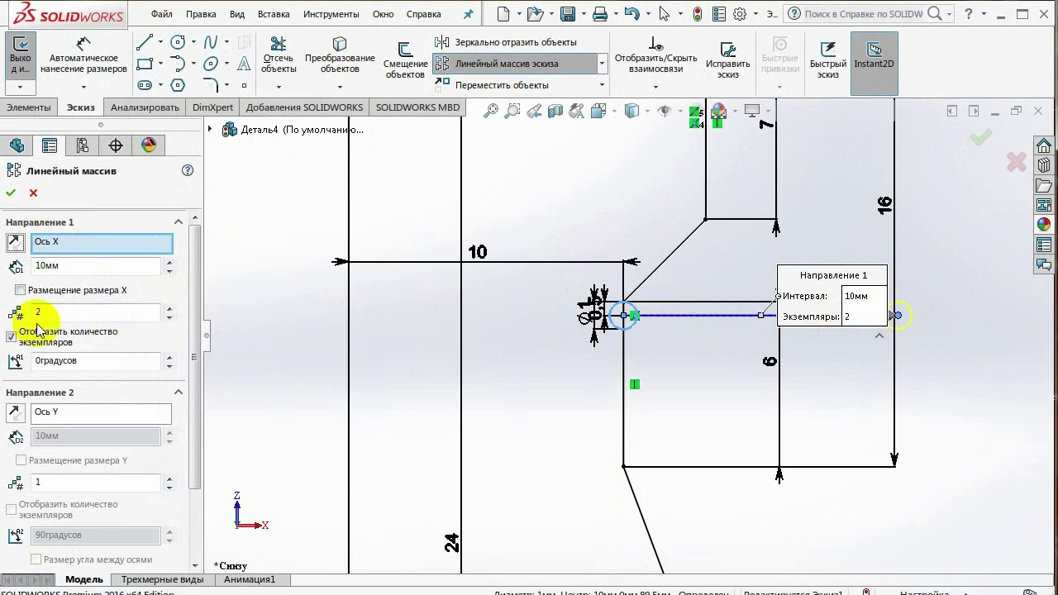
left_click_drag(53, 311, 22, 309)
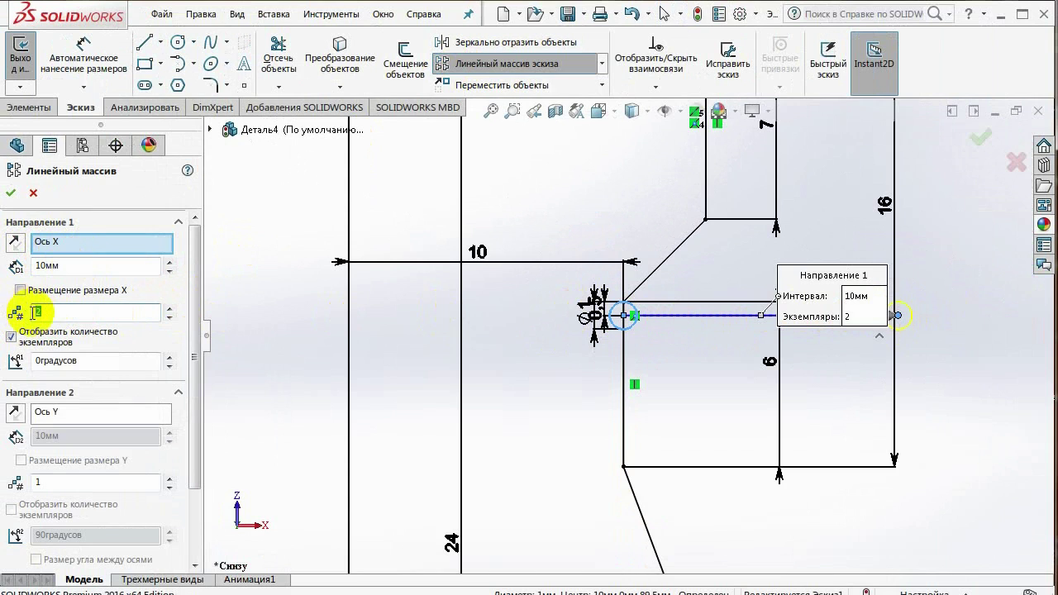
type("1")
left_click(68, 413)
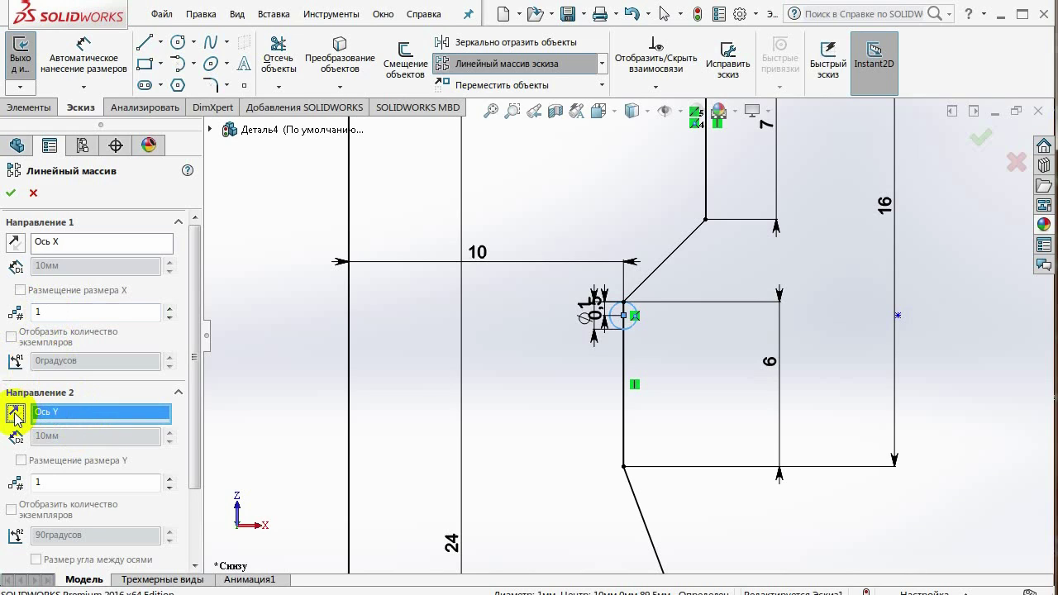
left_click_drag(54, 481, 33, 479)
type("3")
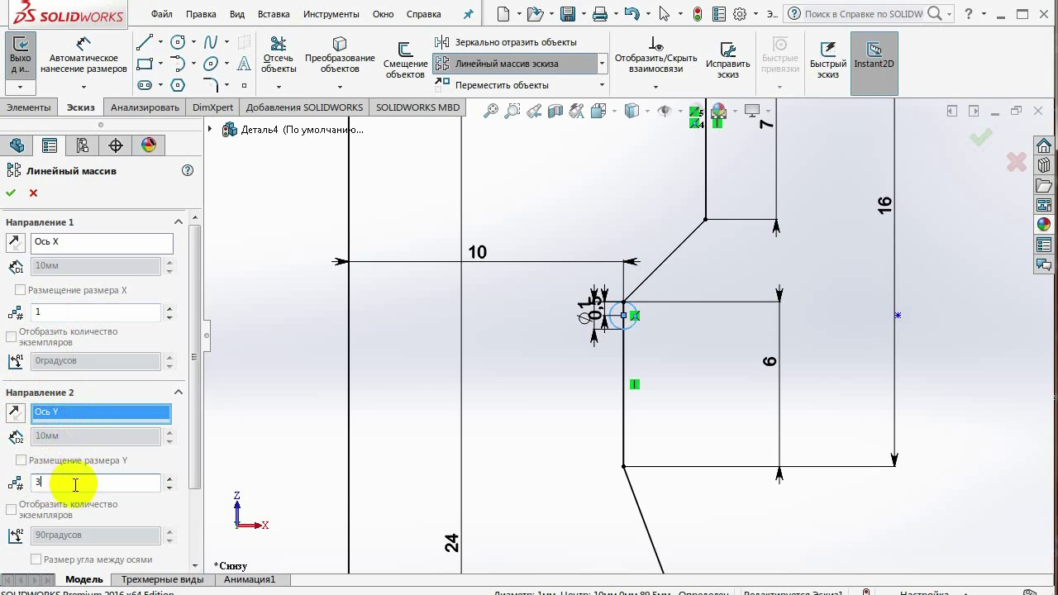
left_click(78, 243)
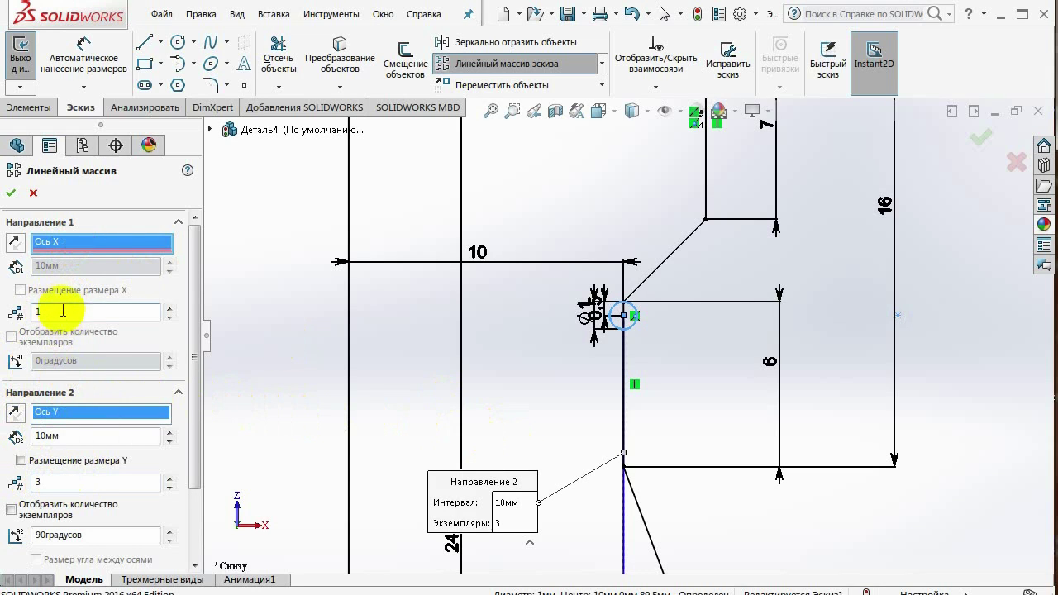
Set the second-direction spacing to 1 mm and the count to 6, then accept the pattern.
left_click(30, 435)
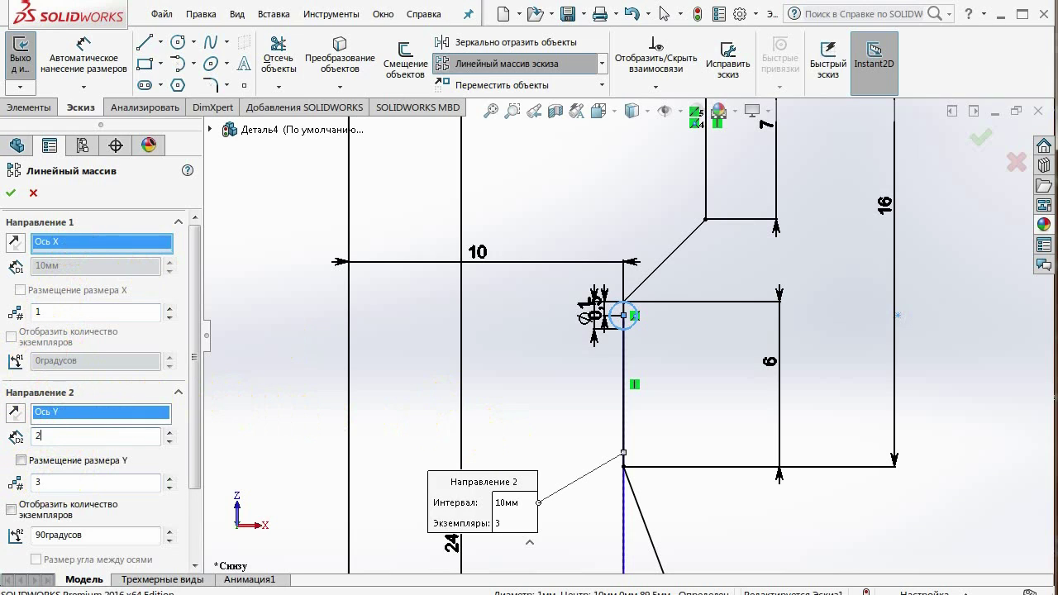
key("Return")
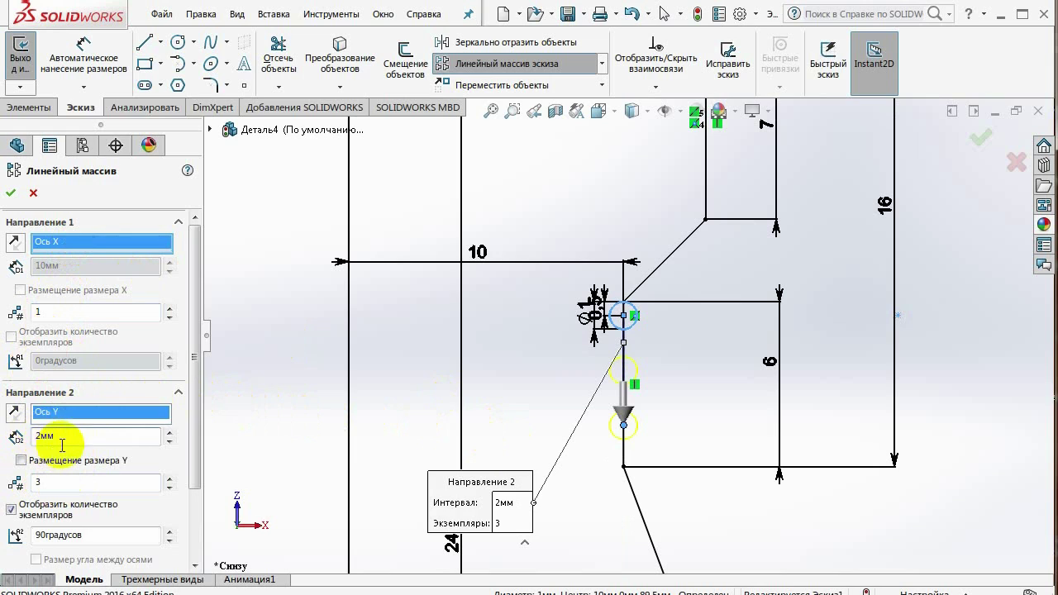
left_click(15, 435)
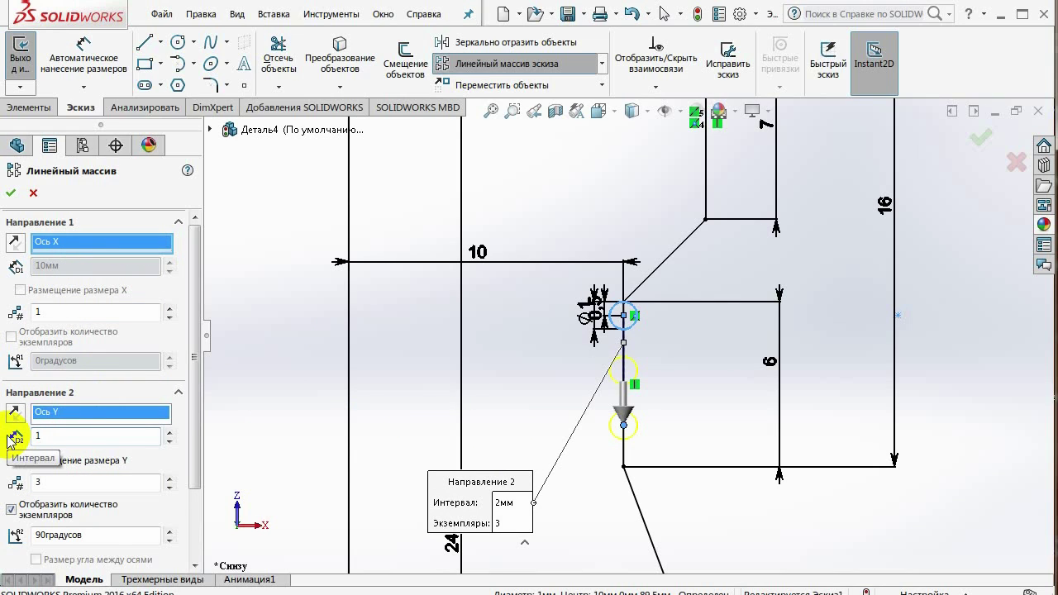
type("1.4\\")
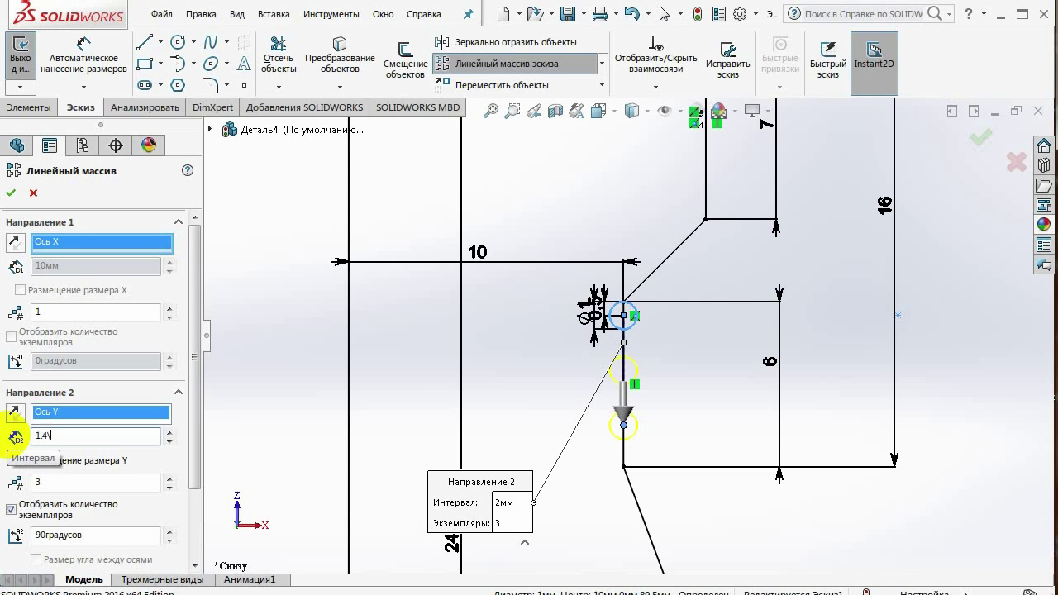
key("Return")
type("4")
key("Return")
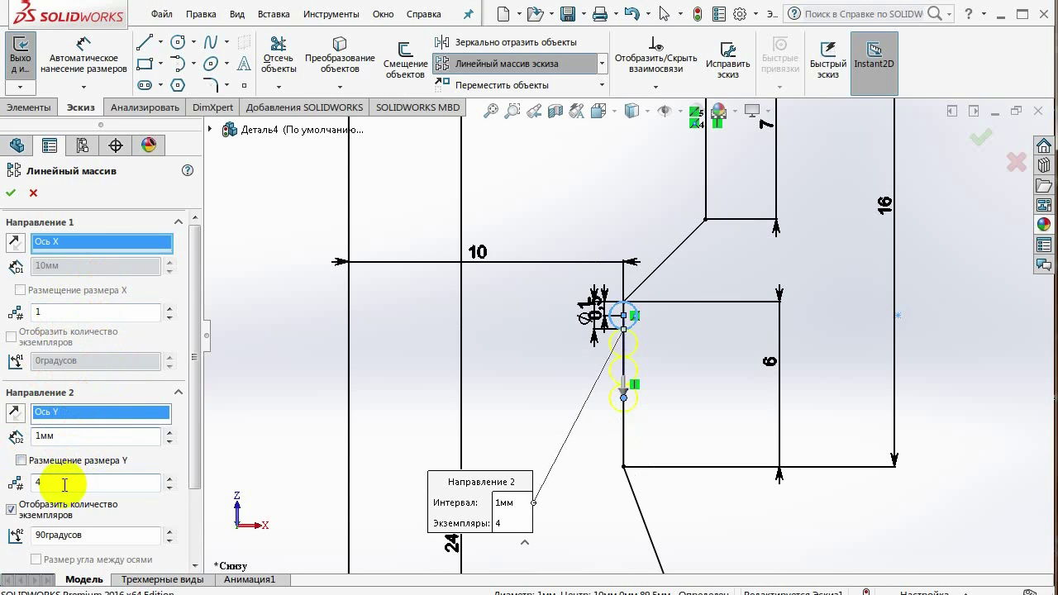
left_click_drag(85, 482, 14, 485)
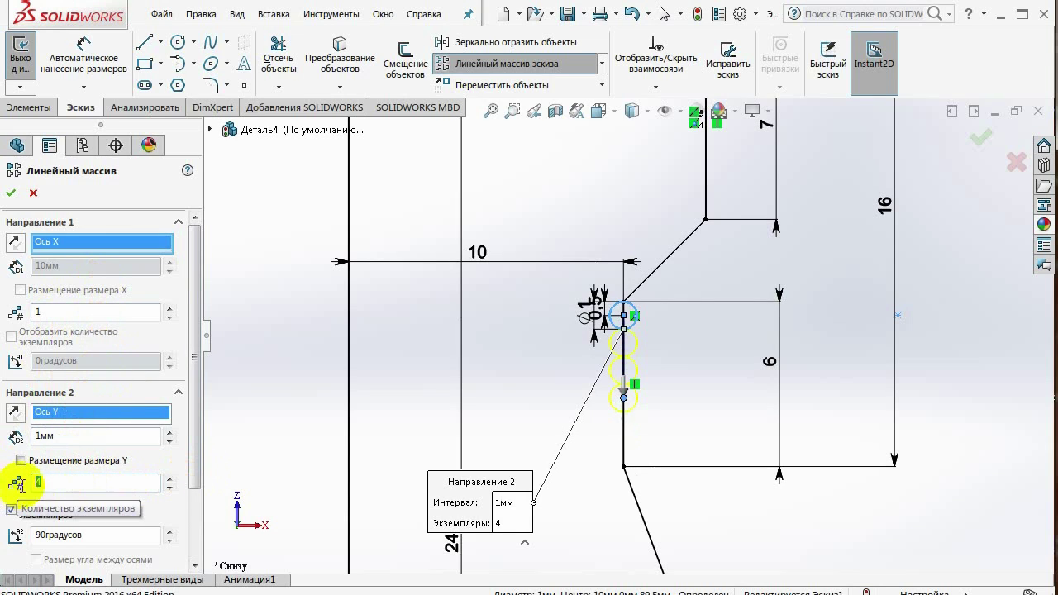
left_click(169, 480)
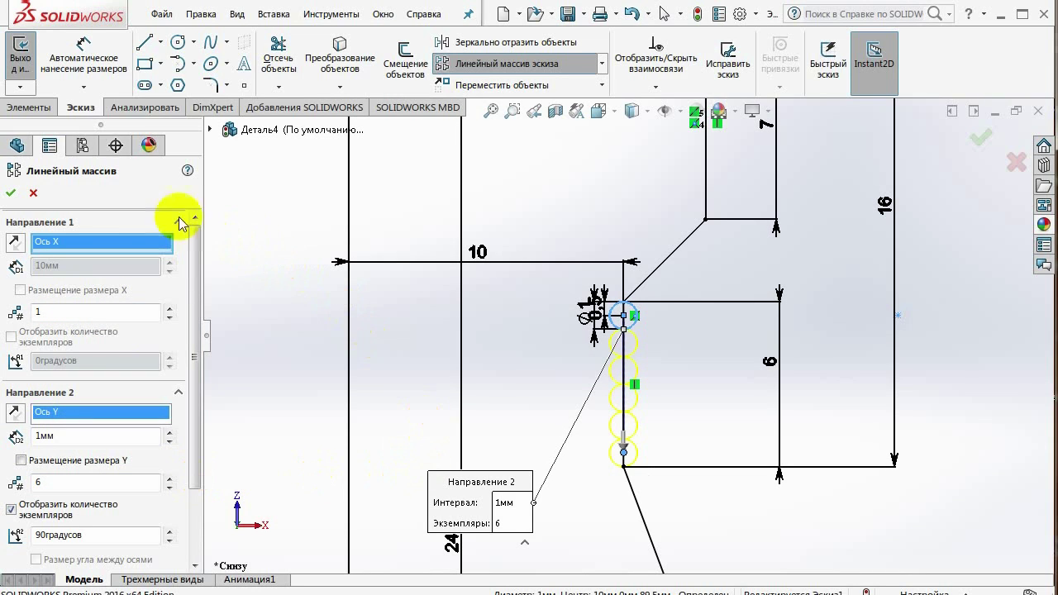
left_click(15, 194)
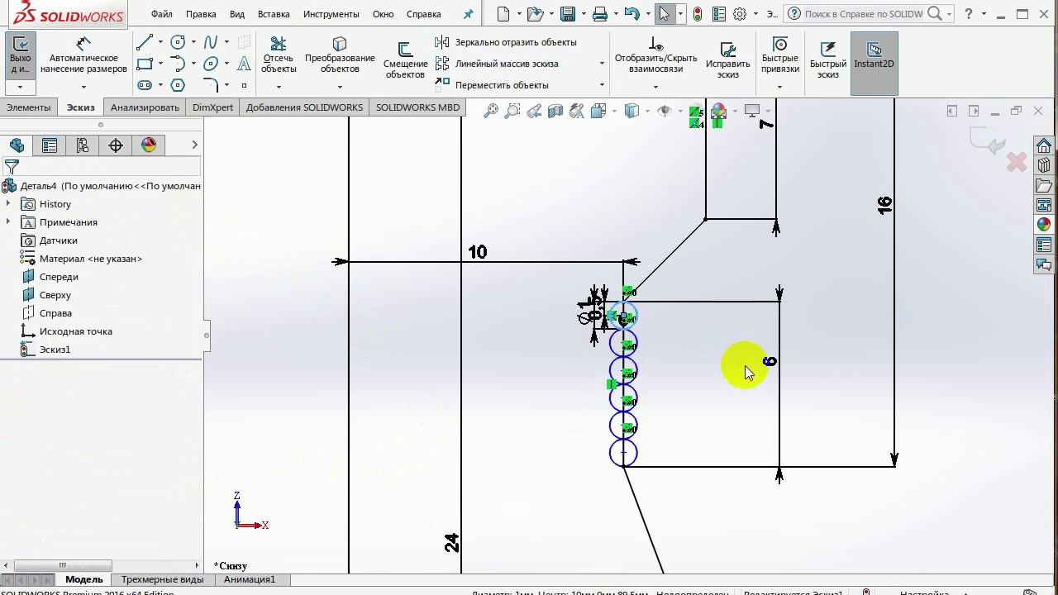
scroll(651, 378, "down", 2)
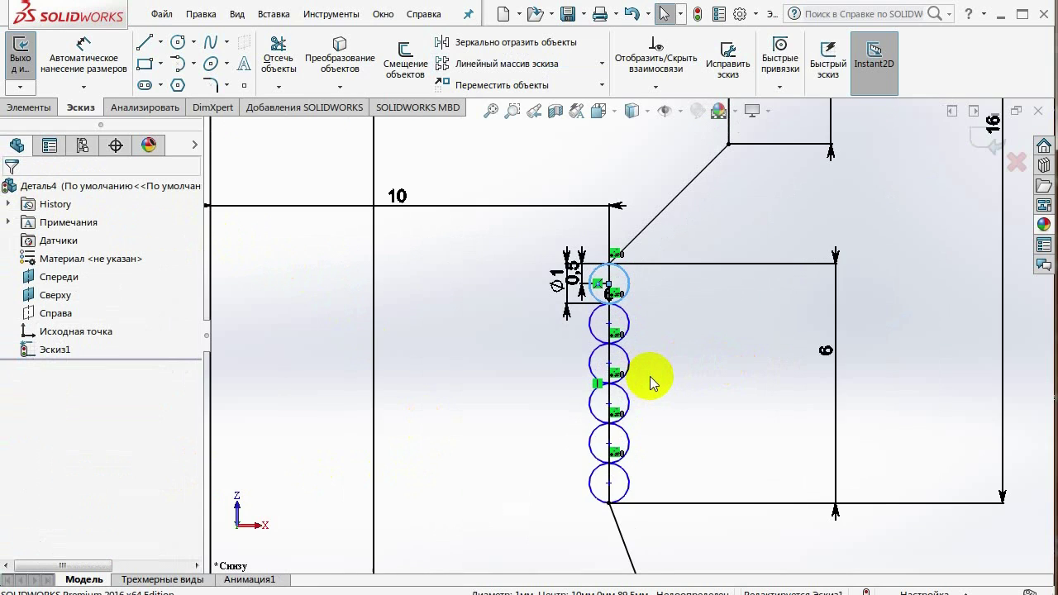
scroll(638, 355, "down", 1)
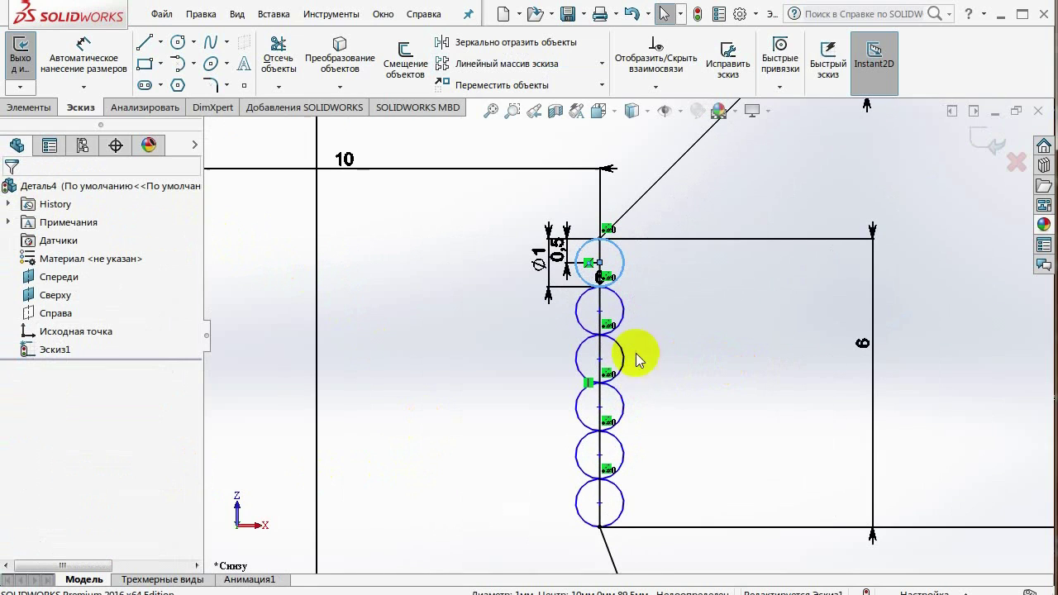
Trim the right arcs and inner line segments of the top three circles.
left_click(279, 58)
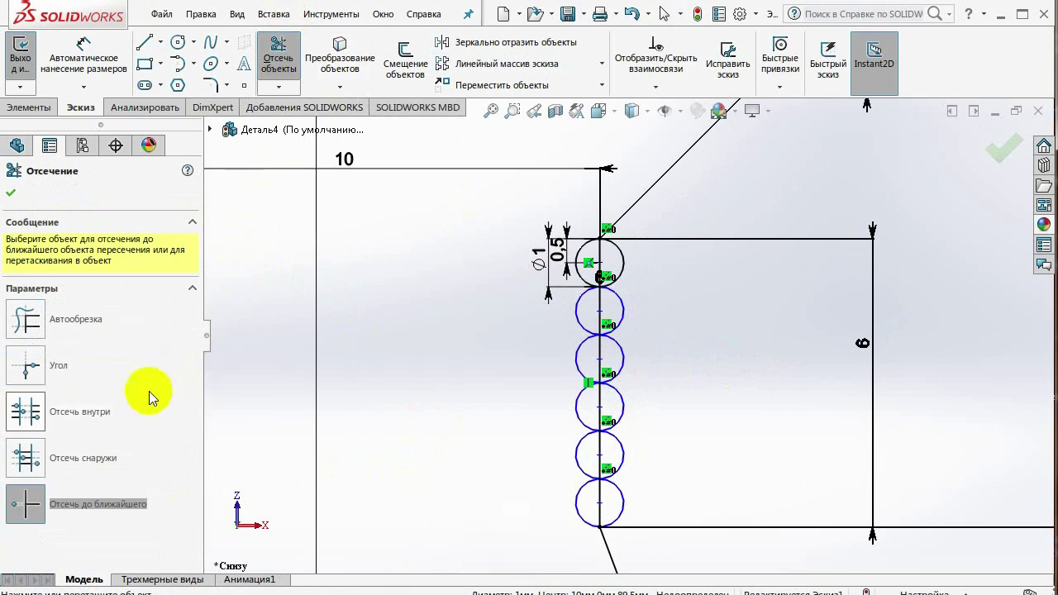
left_click(623, 267)
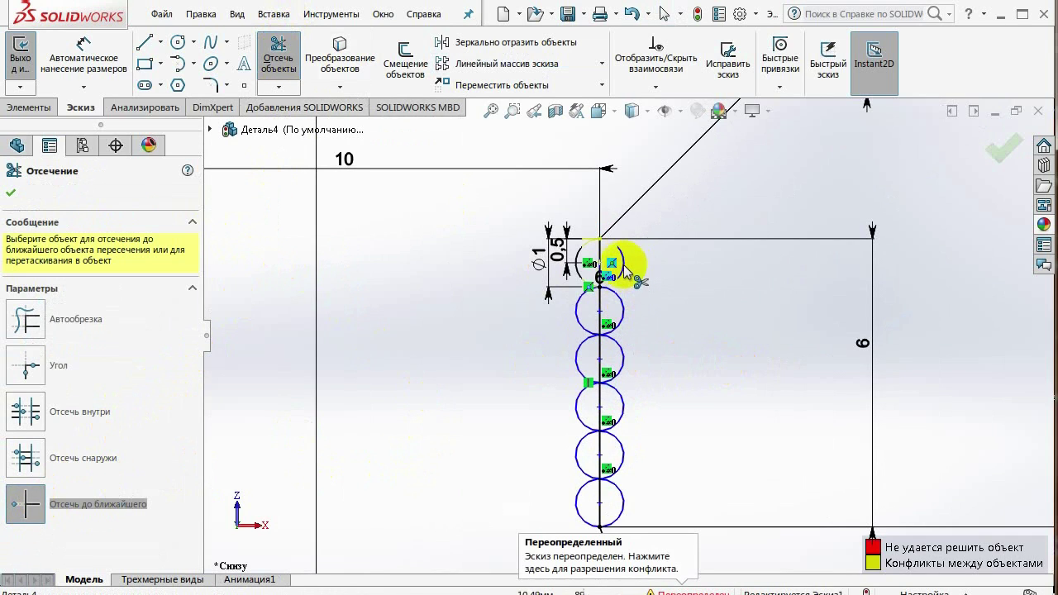
scroll(616, 265, "down", 2)
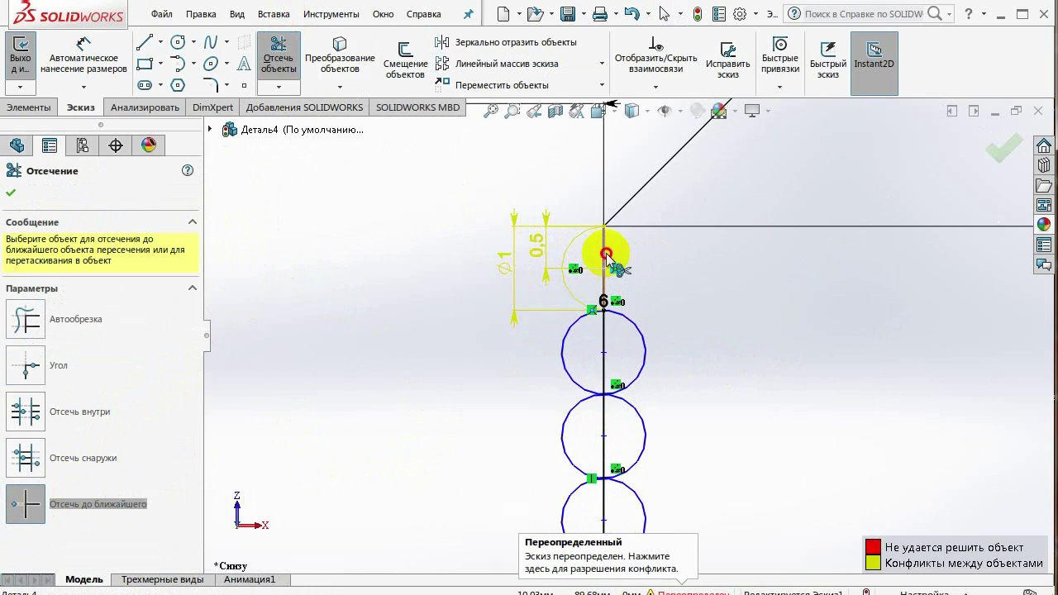
left_click(606, 255)
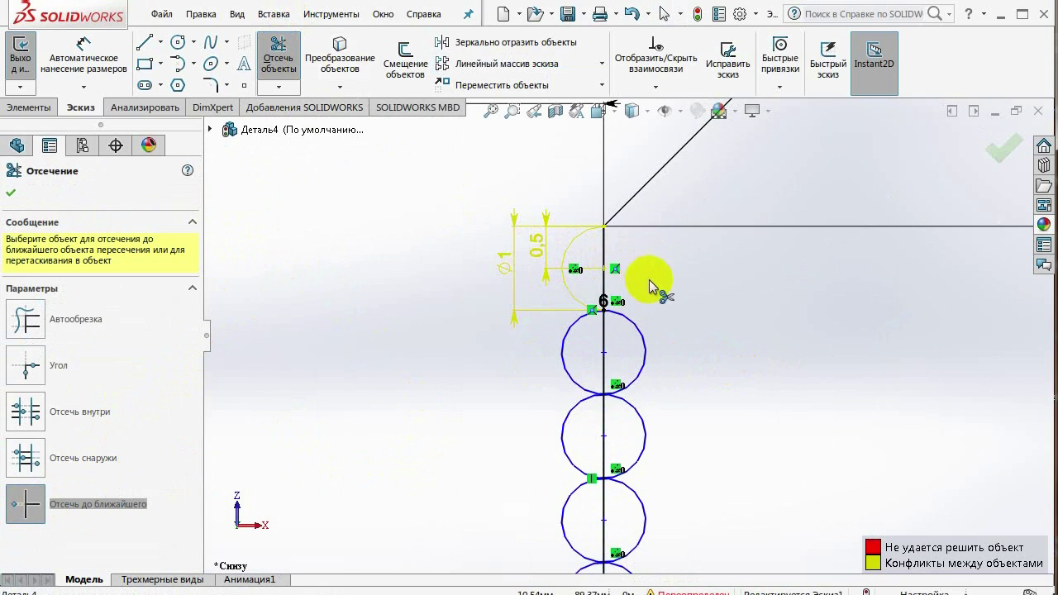
left_click(645, 357)
left_click(606, 343)
left_click(643, 433)
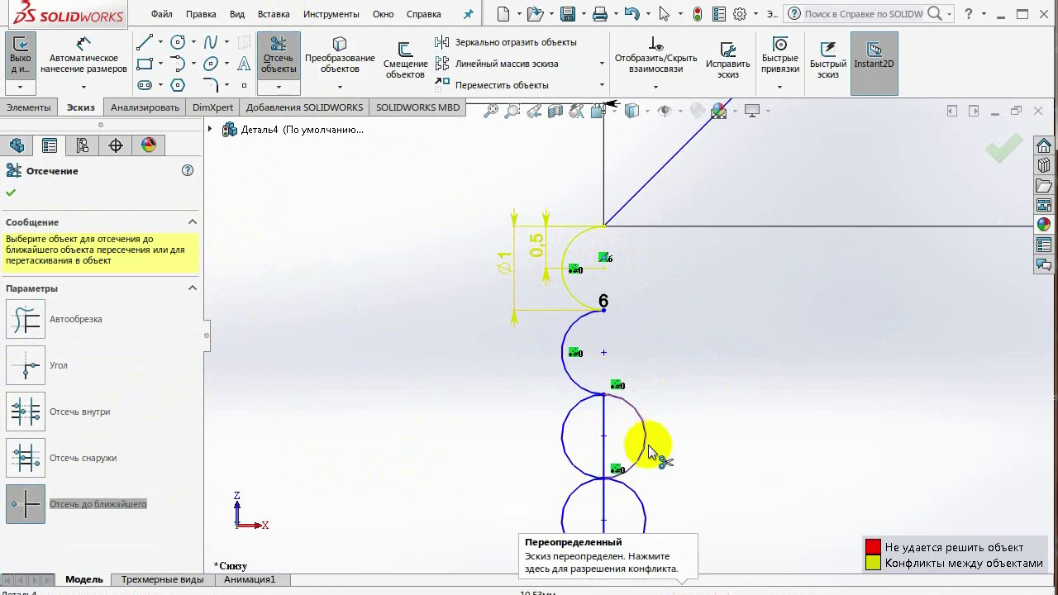
left_click(612, 453)
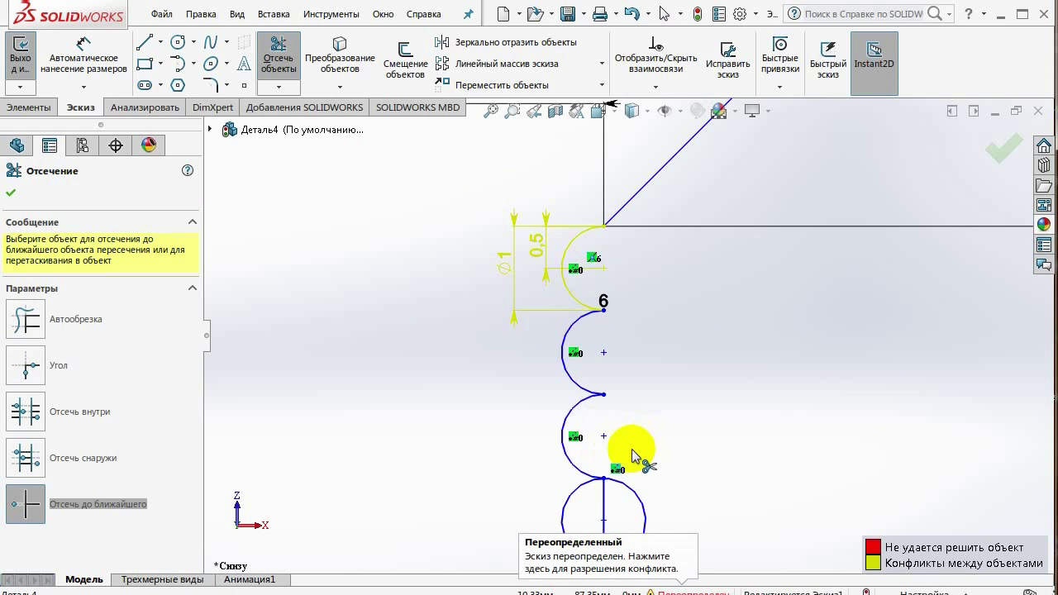
Trim the remaining lower circles' right arcs and leftover lines into semicircular scallops.
key("ctrl+Up")
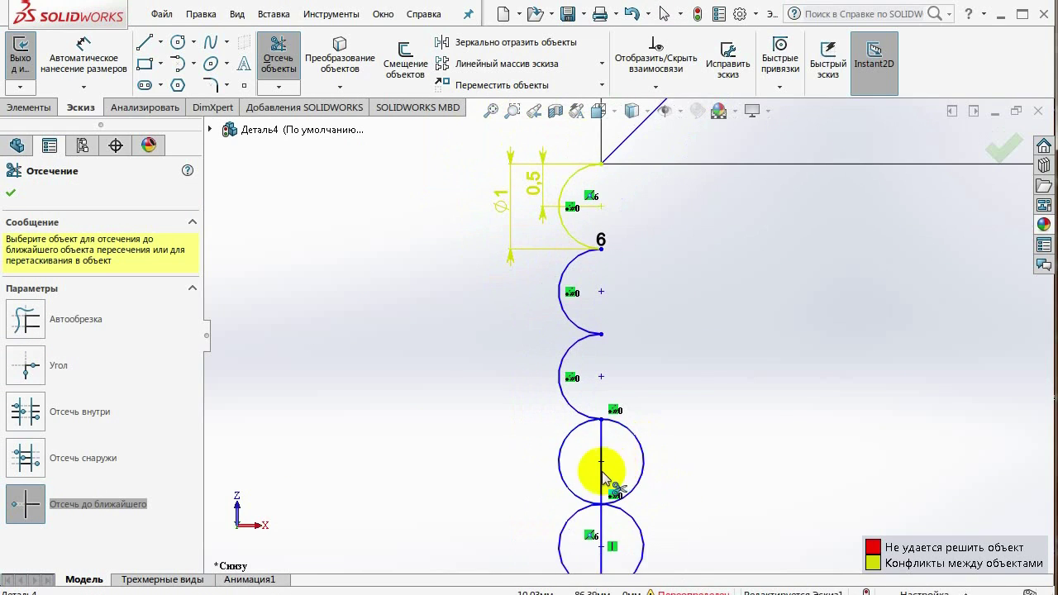
left_click(643, 469)
scroll(619, 480, "down", 3)
scroll(619, 485, "up", 2)
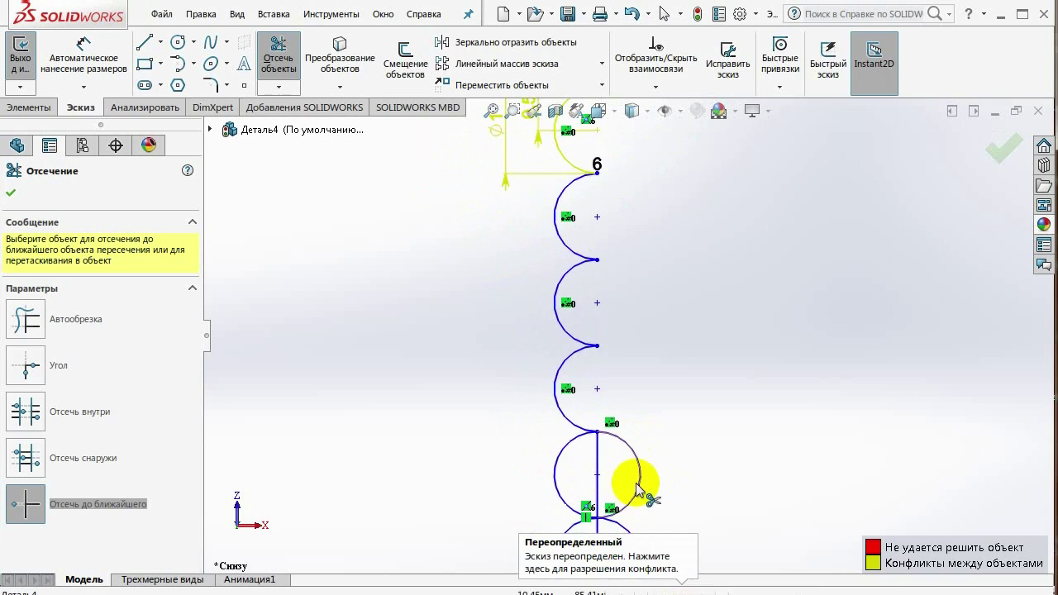
left_click(639, 486)
left_click(597, 489)
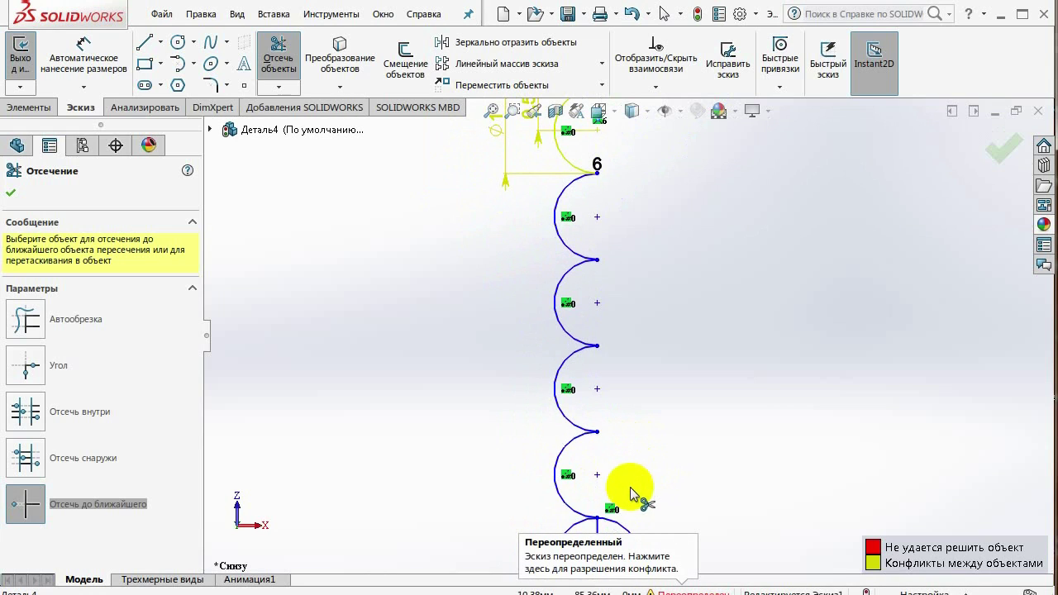
scroll(628, 492, "down", 3)
scroll(626, 494, "up", 2)
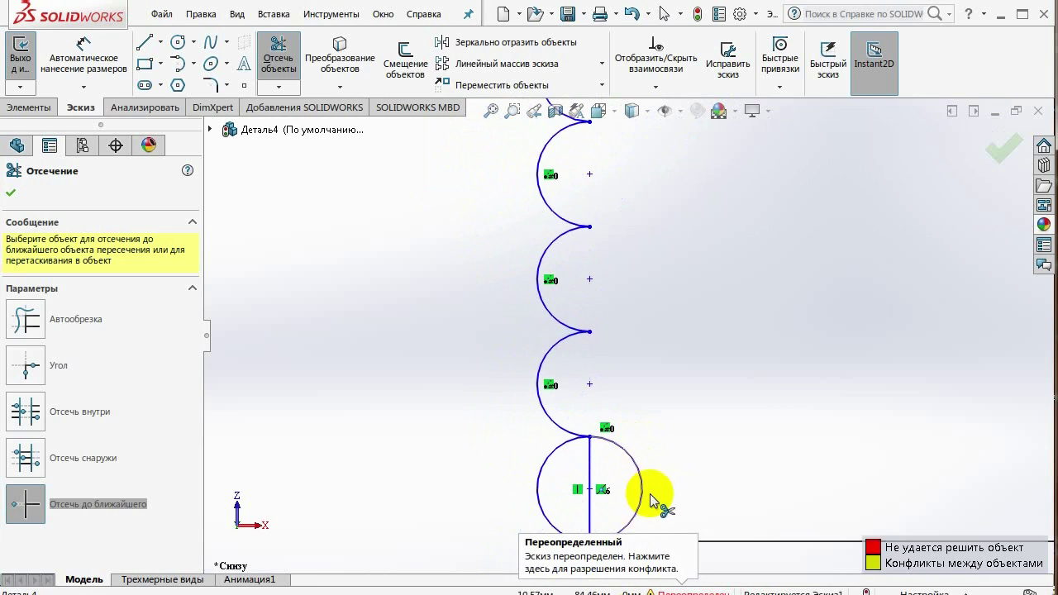
left_click(592, 505)
scroll(607, 504, "down", 3)
scroll(608, 499, "up", 5)
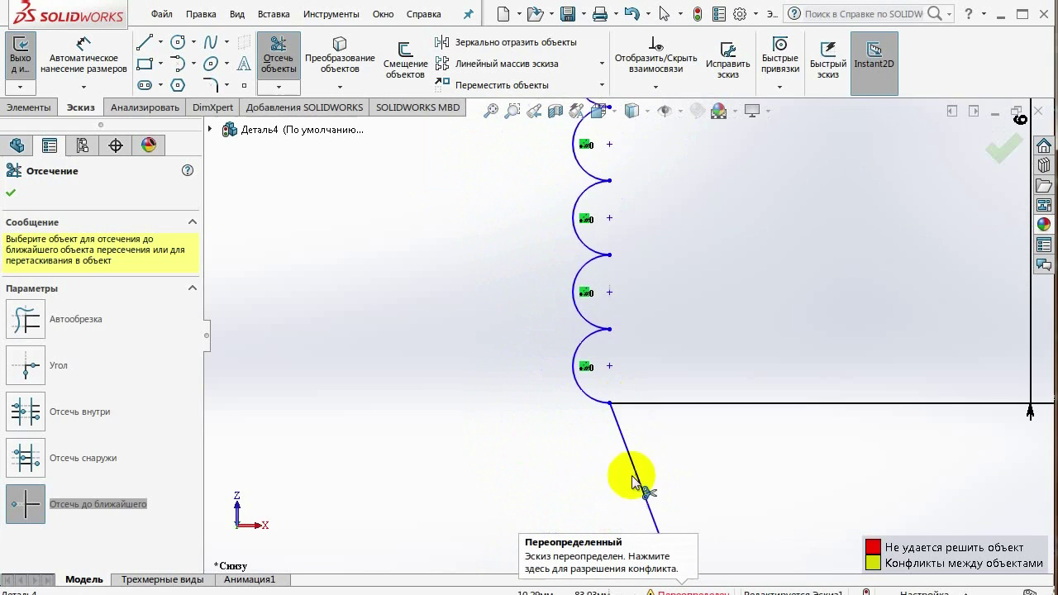
scroll(645, 215, "up", 2)
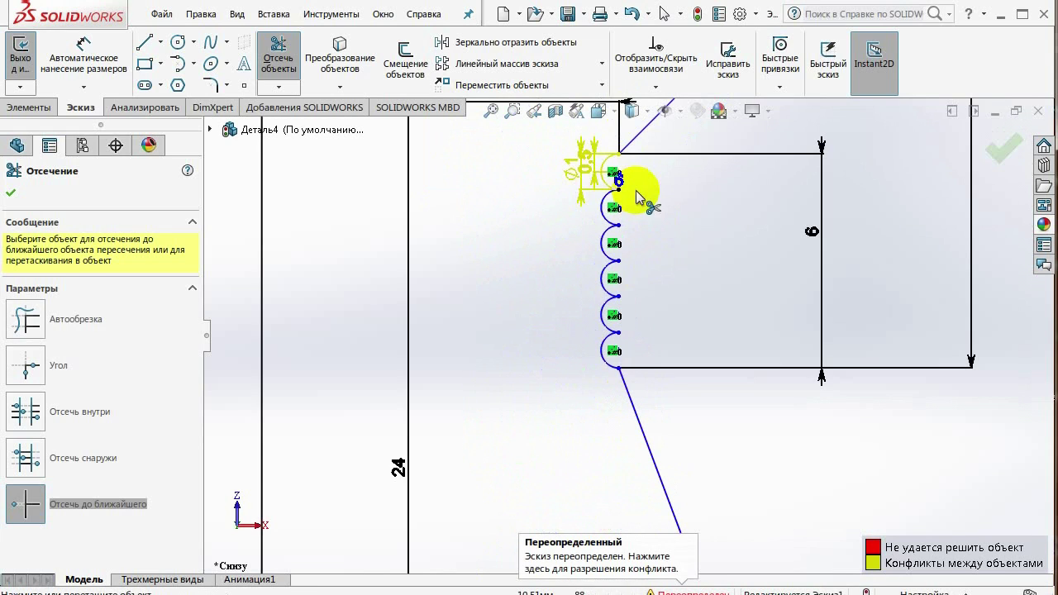
scroll(672, 219, "up", 1)
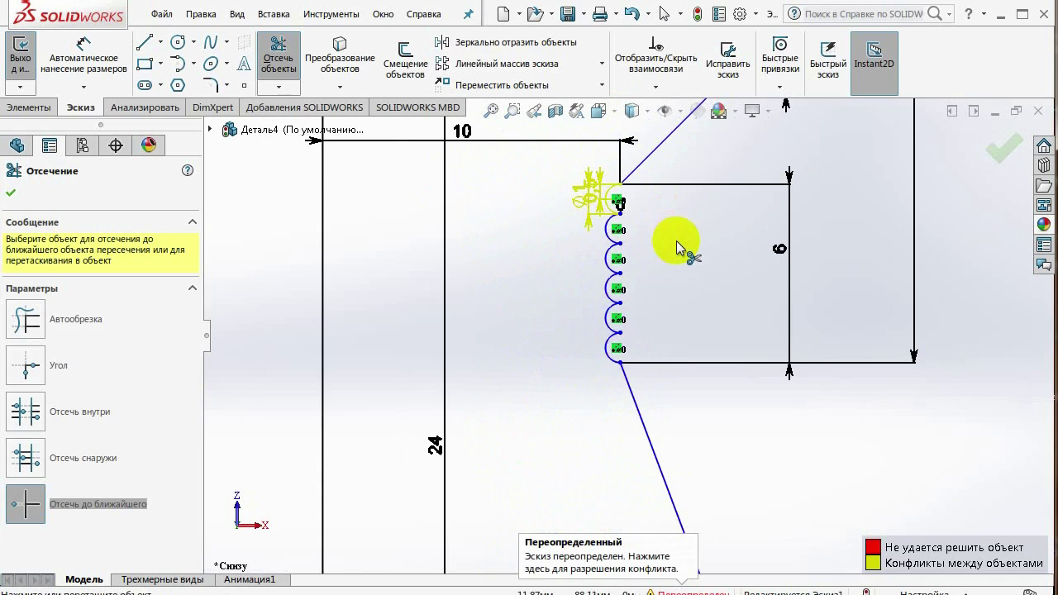
scroll(668, 248, "up", 1)
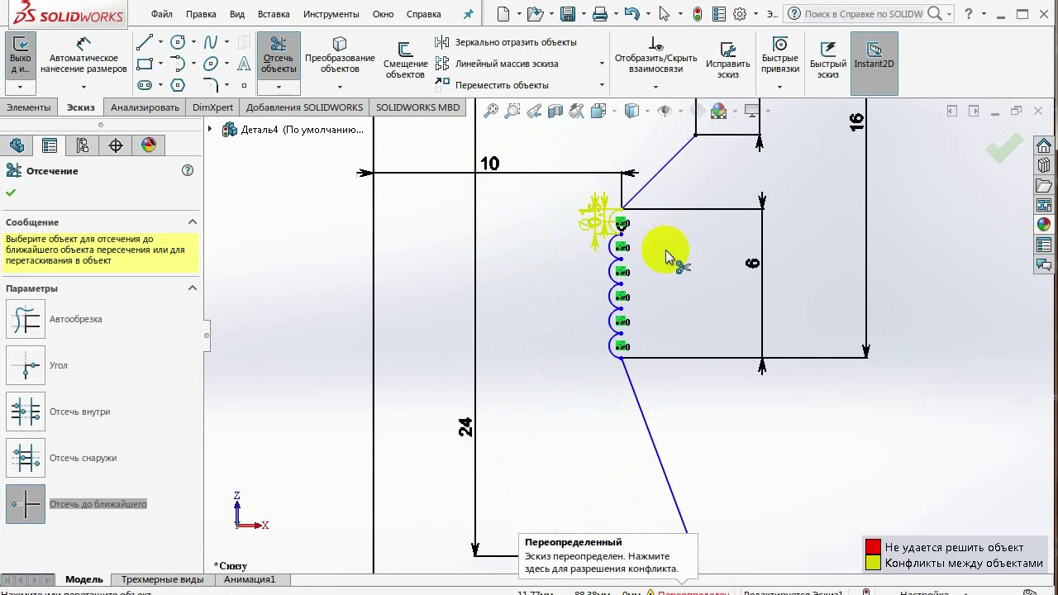
scroll(671, 273, "up", 1)
scroll(689, 360, "up", 1)
scroll(698, 388, "up", 1)
scroll(698, 421, "up", 1)
Exit trimming, zoom back out and bring up the Features (Элементы) commands.
key("Escape")
scroll(632, 309, "up", 3)
scroll(632, 309, "up", 1)
scroll(623, 322, "up", 1)
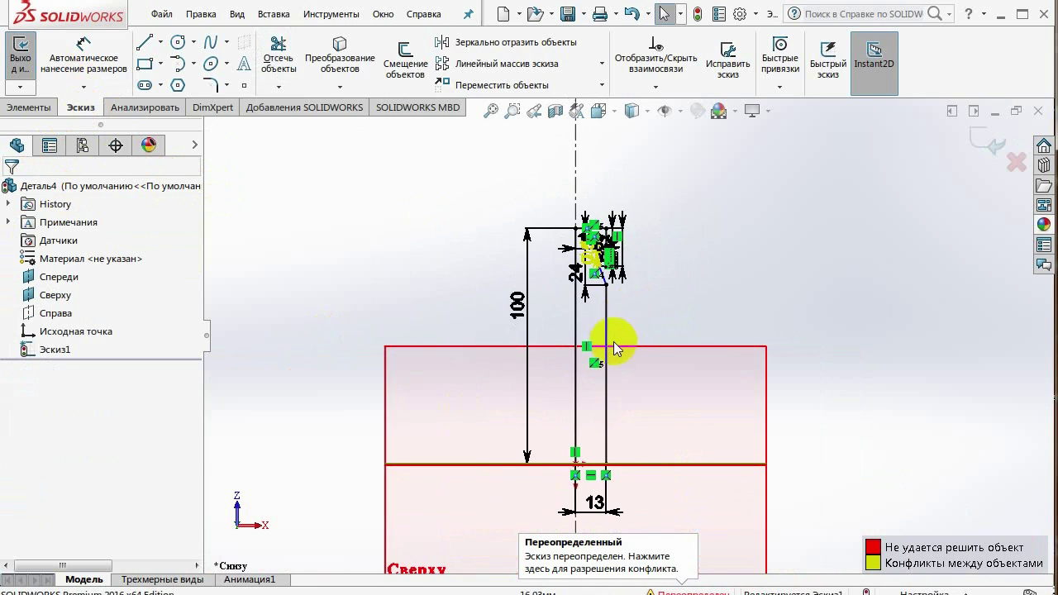
scroll(642, 374, "down", 3)
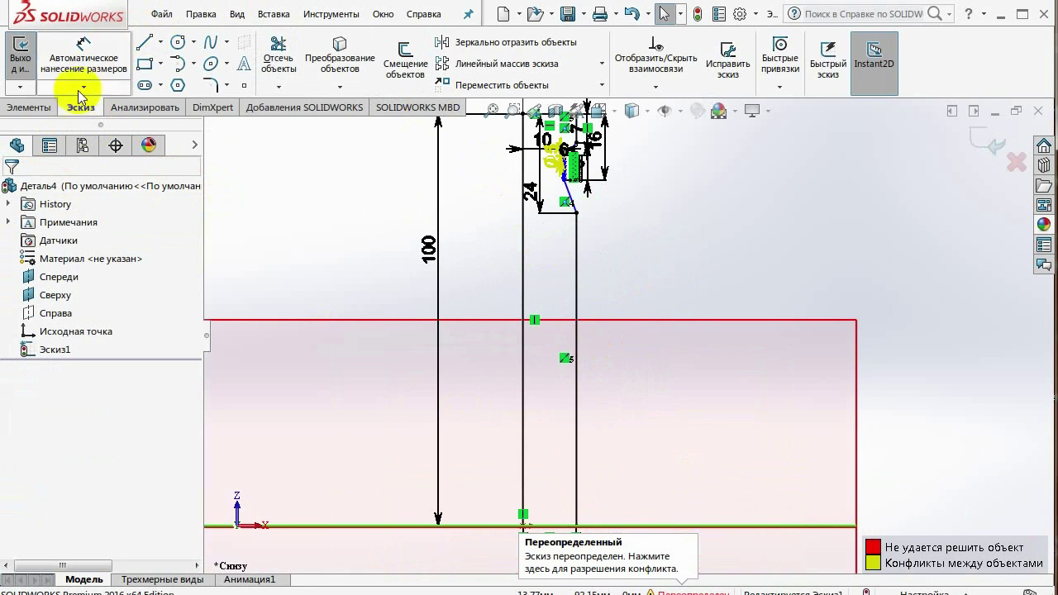
left_click(23, 106)
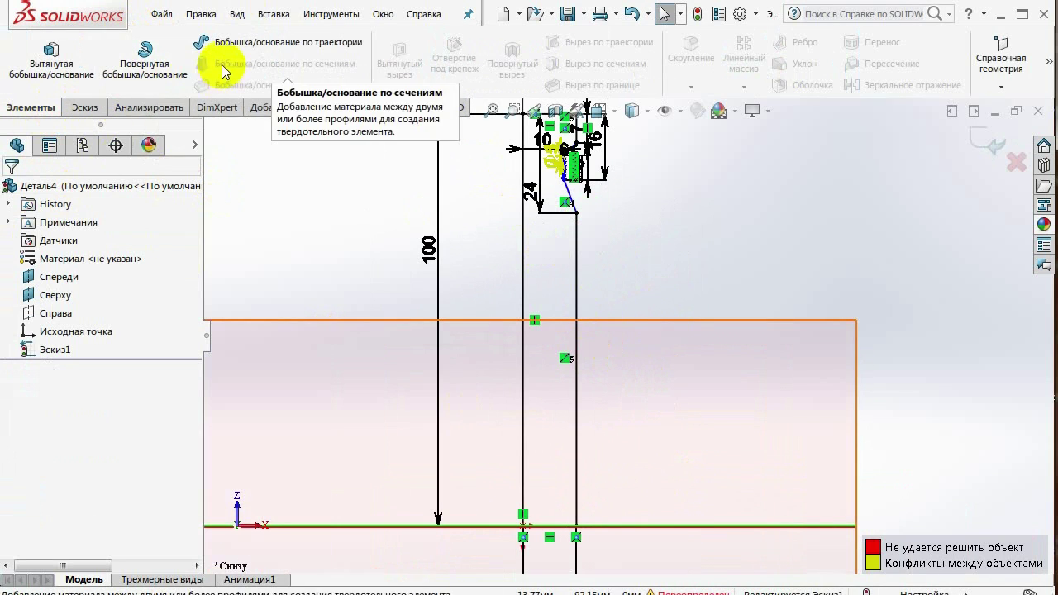
Start a revolve about Линия1, previewing it at 180° and then 270°.
left_click(147, 64)
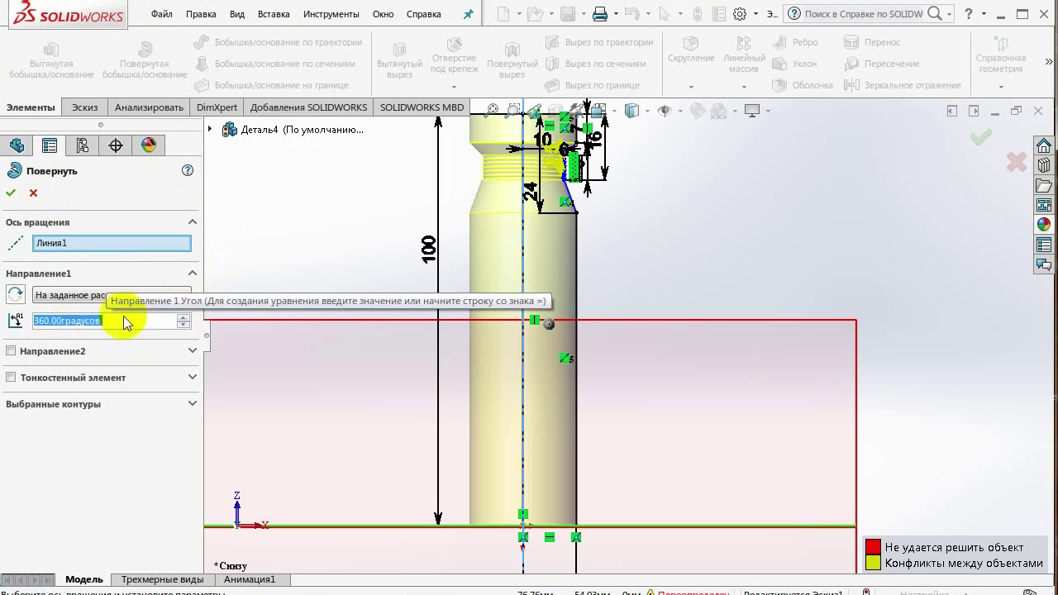
scroll(555, 258, "up", 3)
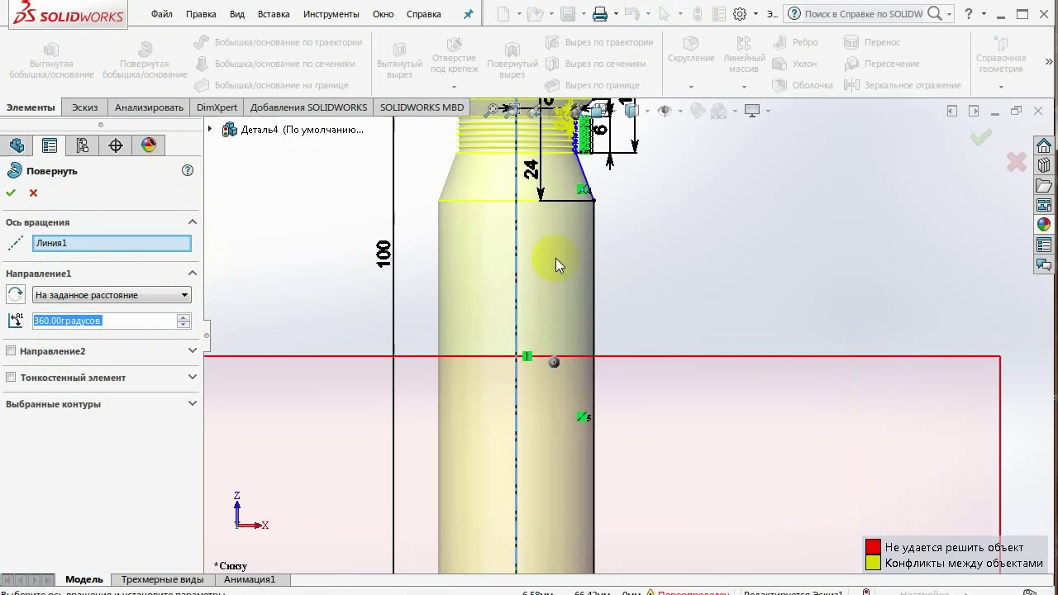
mouse_move(619, 337)
middle_mouse_down()
mouse_move(679, 441)
mouse_move(650, 358)
mouse_move(637, 224)
mouse_move(626, 267)
mouse_move(637, 394)
mouse_move(612, 411)
mouse_move(633, 361)
mouse_move(620, 322)
mouse_move(609, 350)
mouse_move(592, 344)
middle_mouse_up()
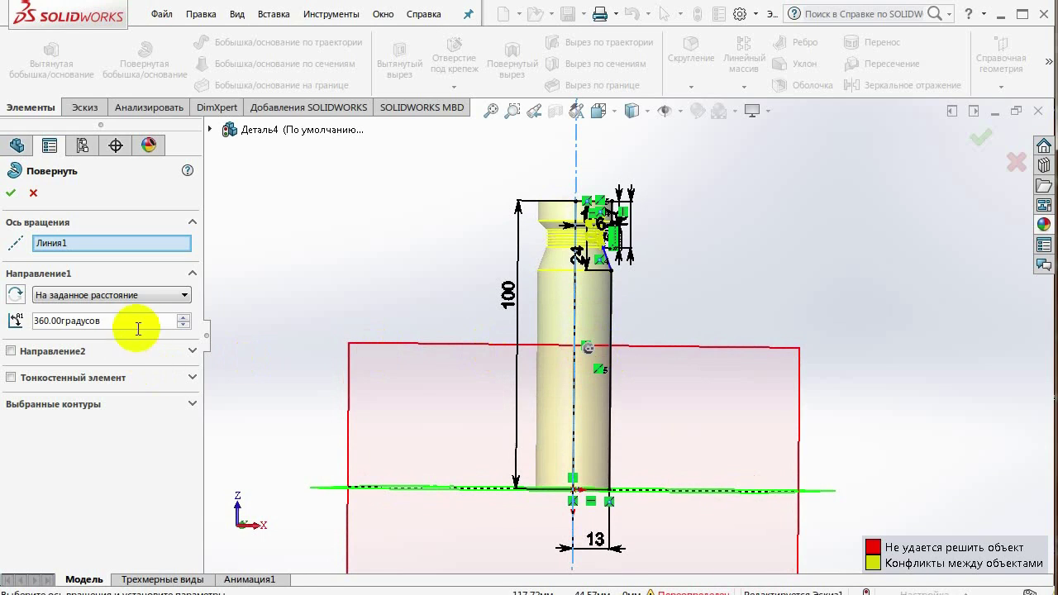
left_click(10, 322)
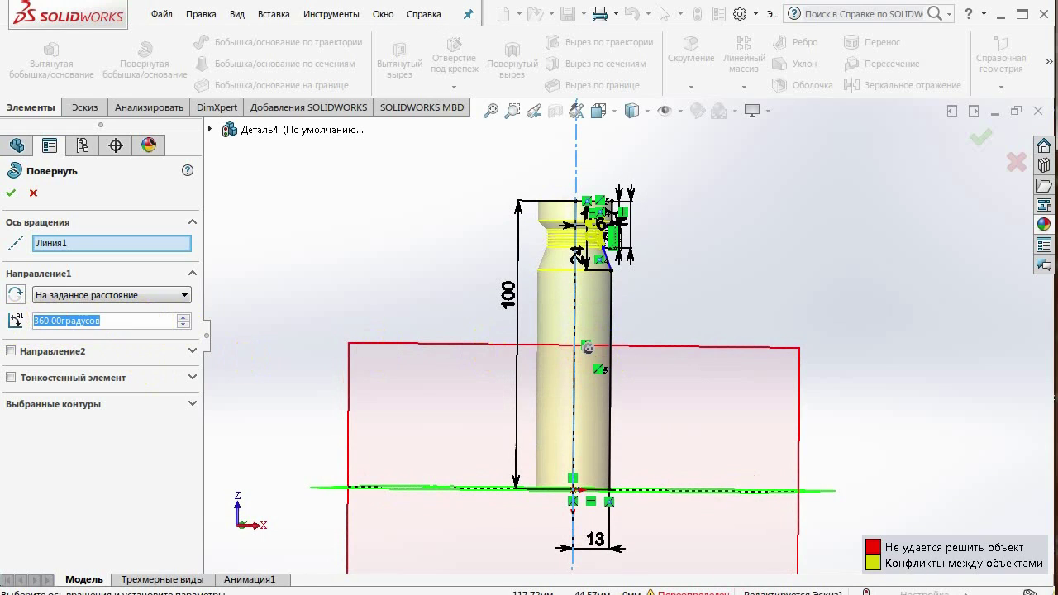
type("180")
key("Return")
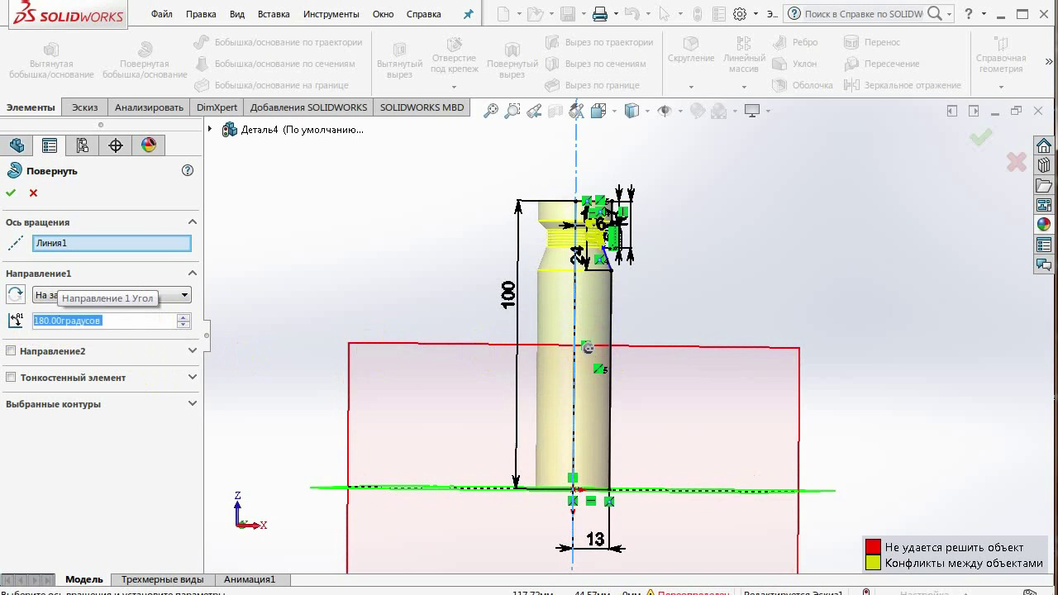
mouse_move(557, 382)
middle_mouse_down()
mouse_move(606, 583)
mouse_move(687, 461)
mouse_move(654, 468)
mouse_move(642, 487)
middle_mouse_up()
left_click_drag(113, 320, 14, 315)
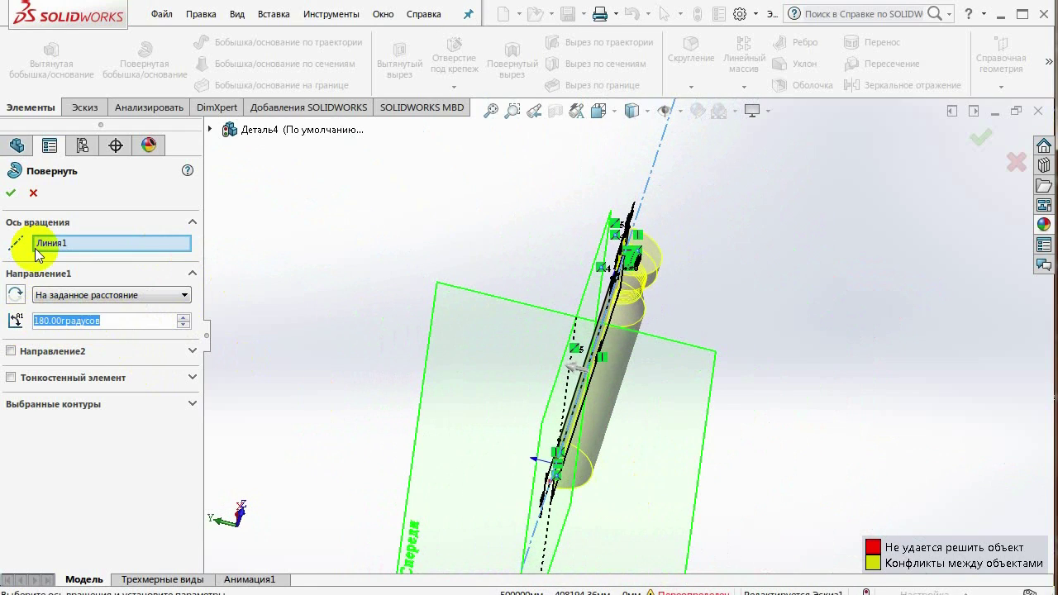
type("270")
key("Return")
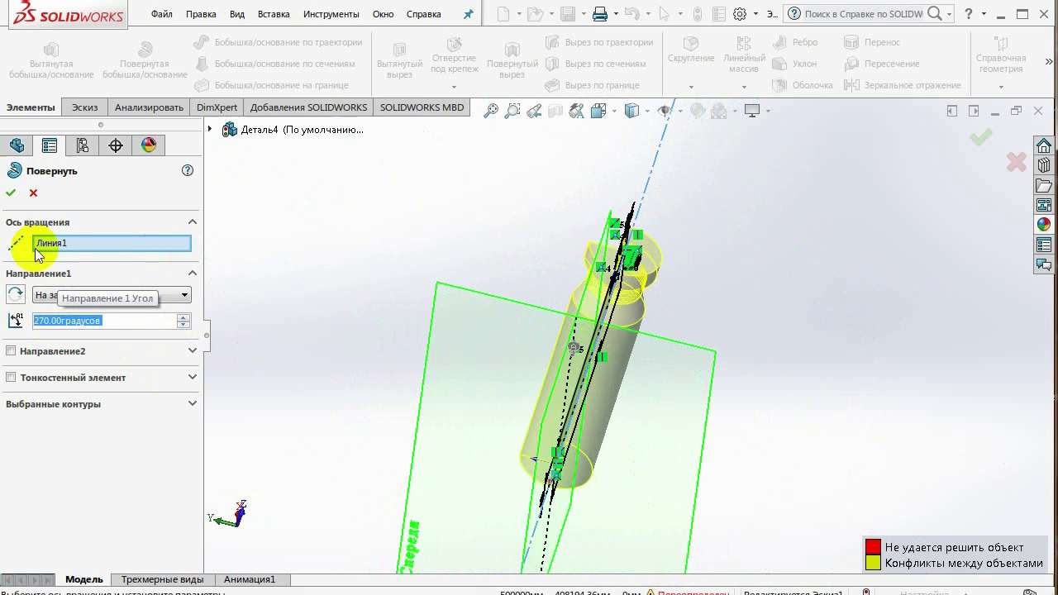
Set the revolve angle to a full 360° and orbit to check the preview.
mouse_move(756, 354)
middle_mouse_down()
mouse_move(605, 421)
mouse_move(609, 439)
mouse_move(572, 446)
middle_mouse_up()
left_click_drag(136, 318, 20, 314)
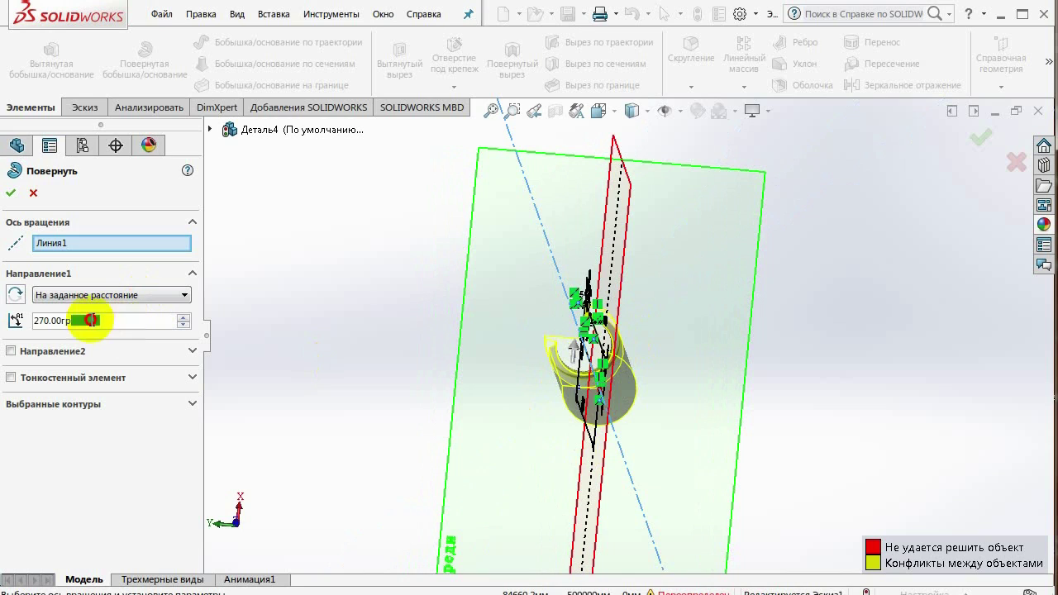
key("BackSpace")
type("36")
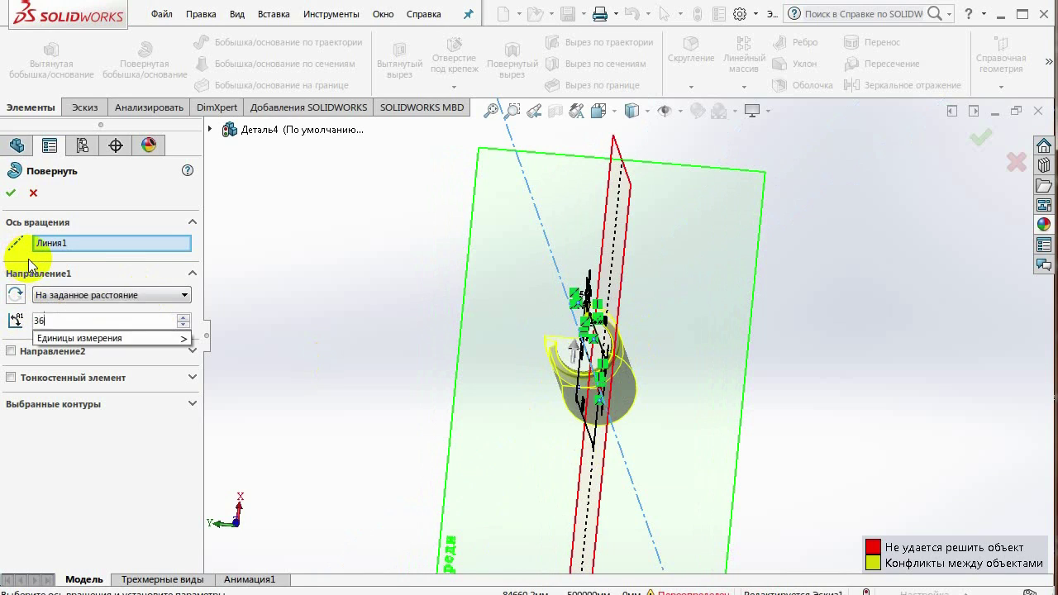
type("0")
key("Return")
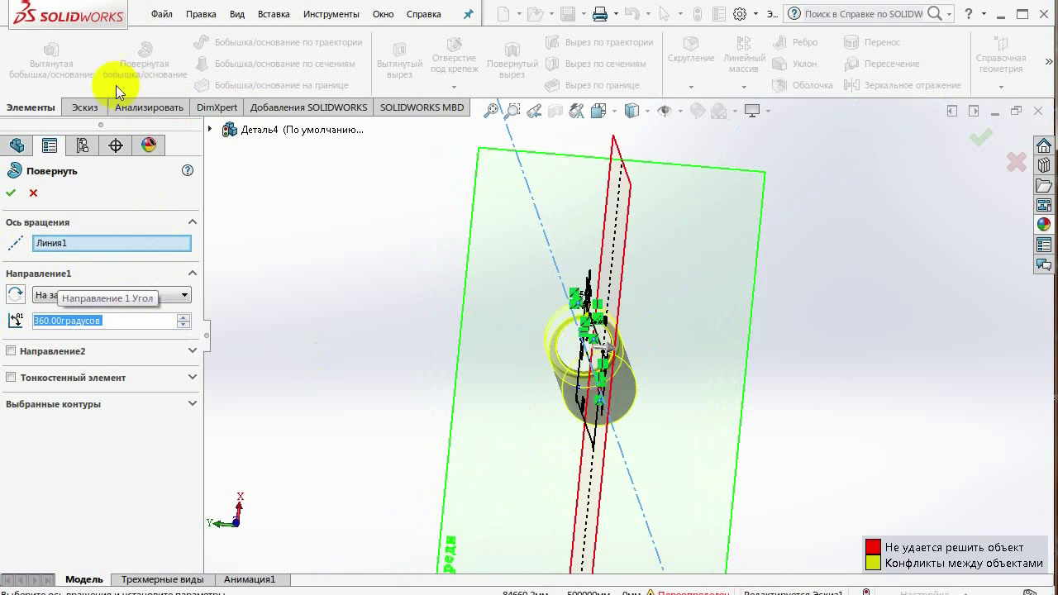
middle_click_drag(612, 357, 670, 281)
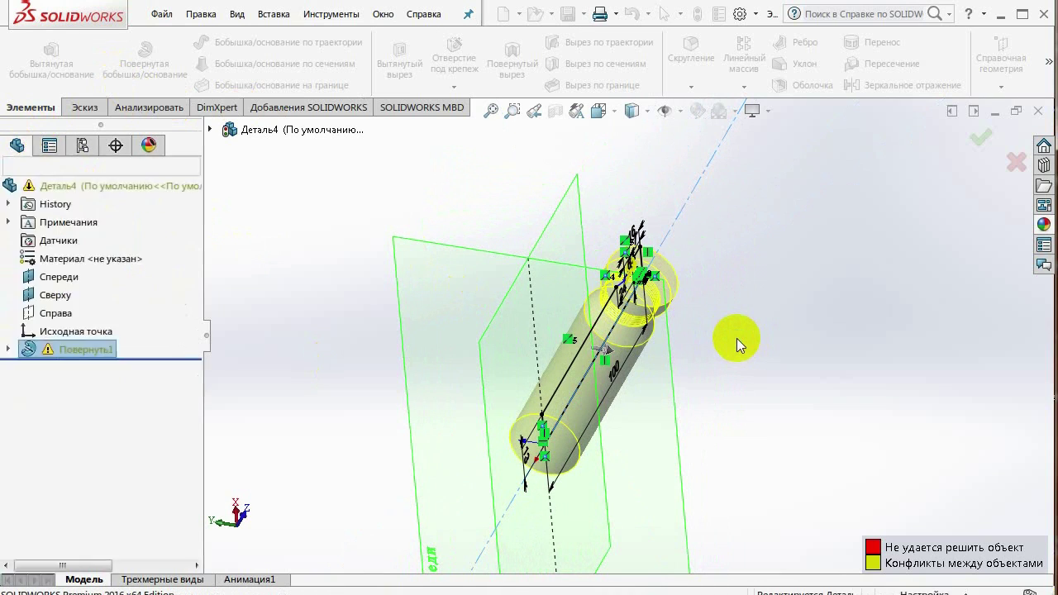
Expand Повернуть1 to inspect Эскиз1, then run What's Wrong (Что неверно?) on part Деталь4.
mouse_move(666, 368)
middle_mouse_down()
mouse_move(645, 349)
mouse_move(614, 263)
middle_mouse_up()
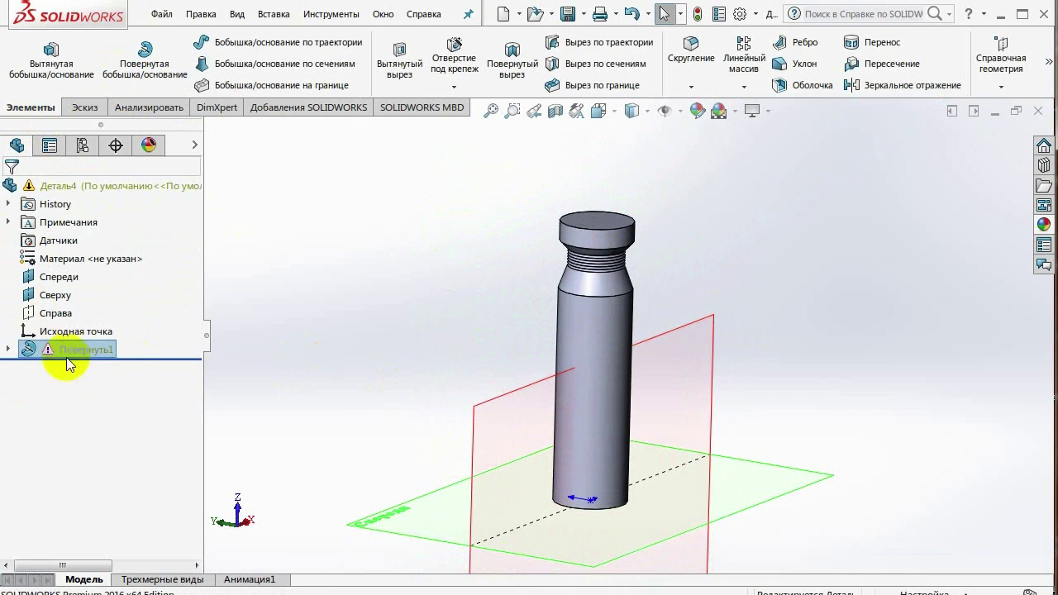
left_click(8, 349)
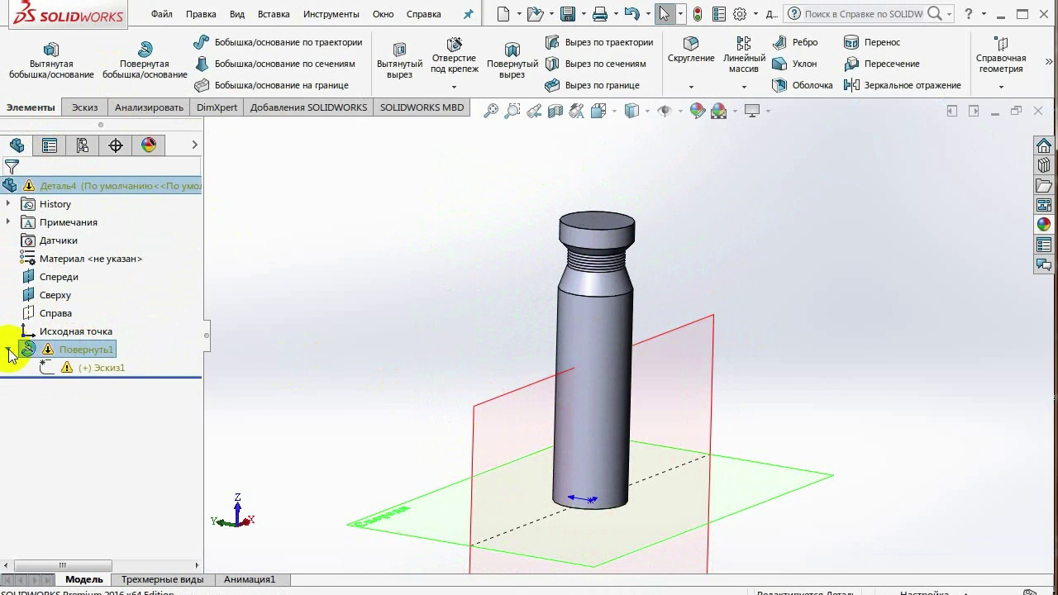
left_click(86, 367)
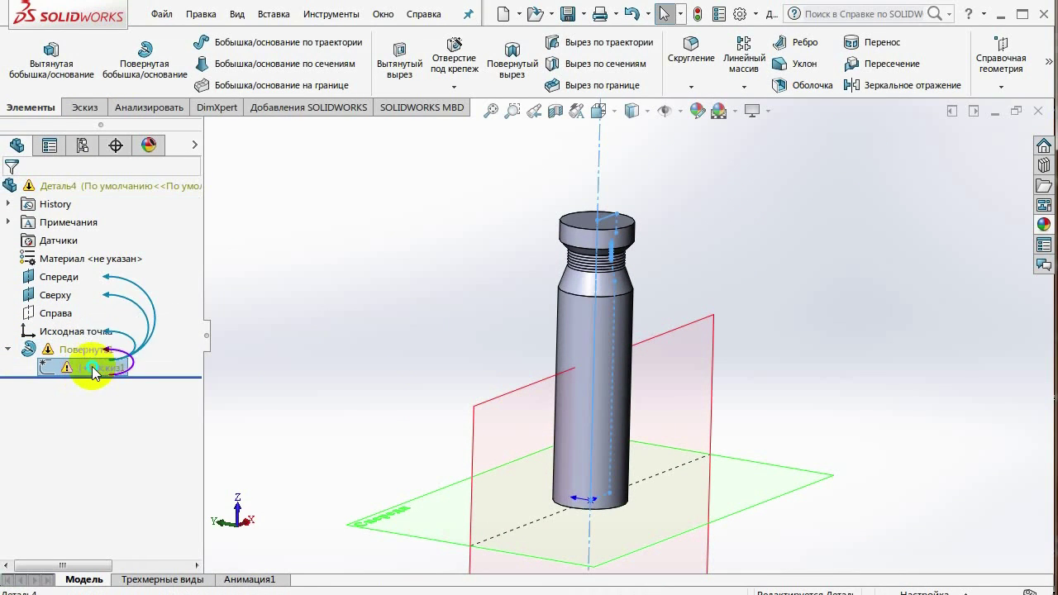
right_click(91, 369)
left_click(154, 186)
left_click(155, 182)
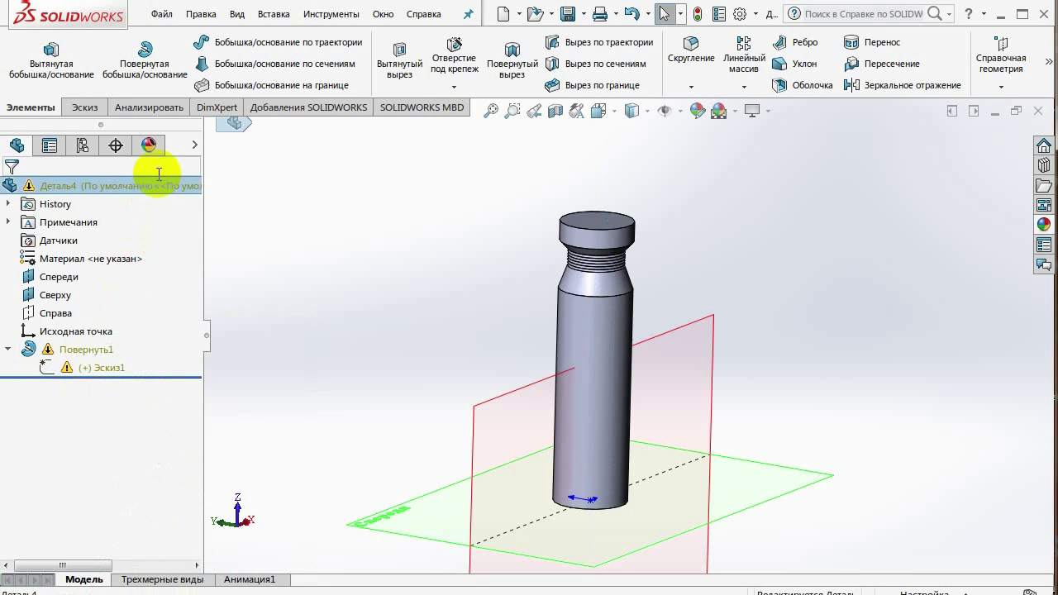
right_click(95, 365)
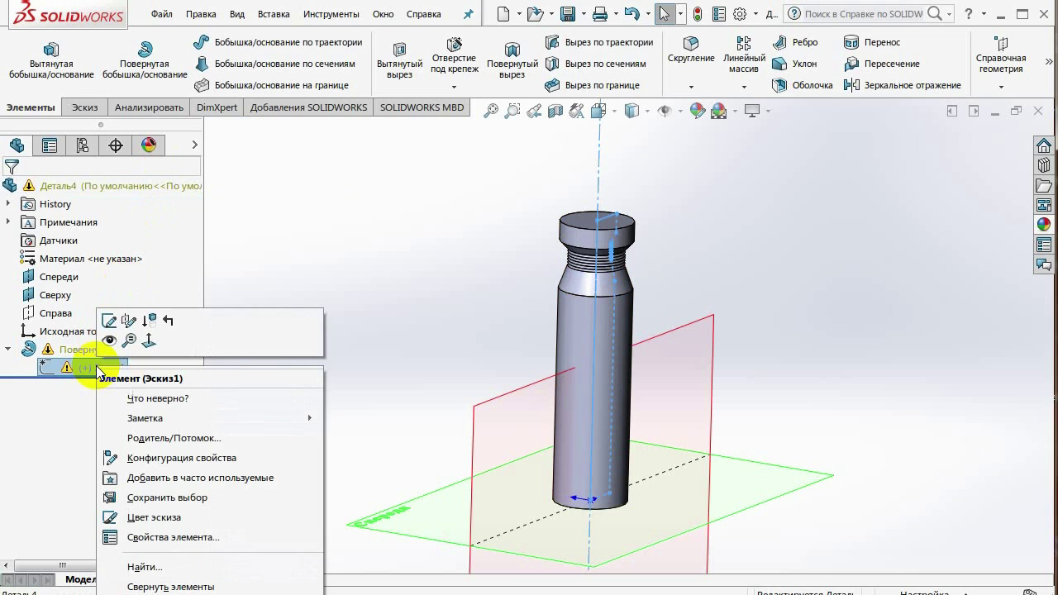
left_click(86, 371)
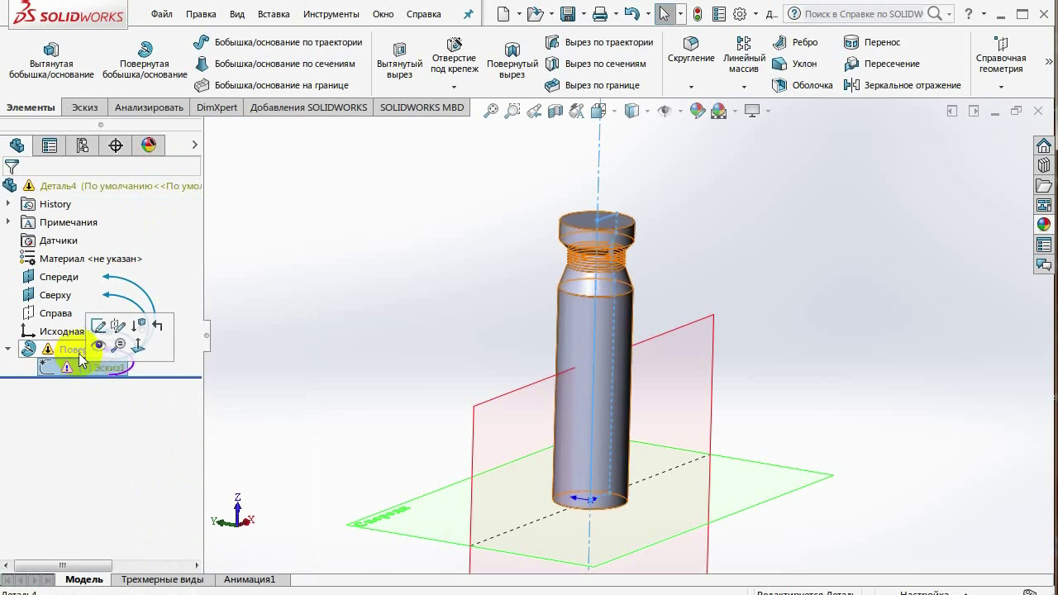
left_click(73, 352)
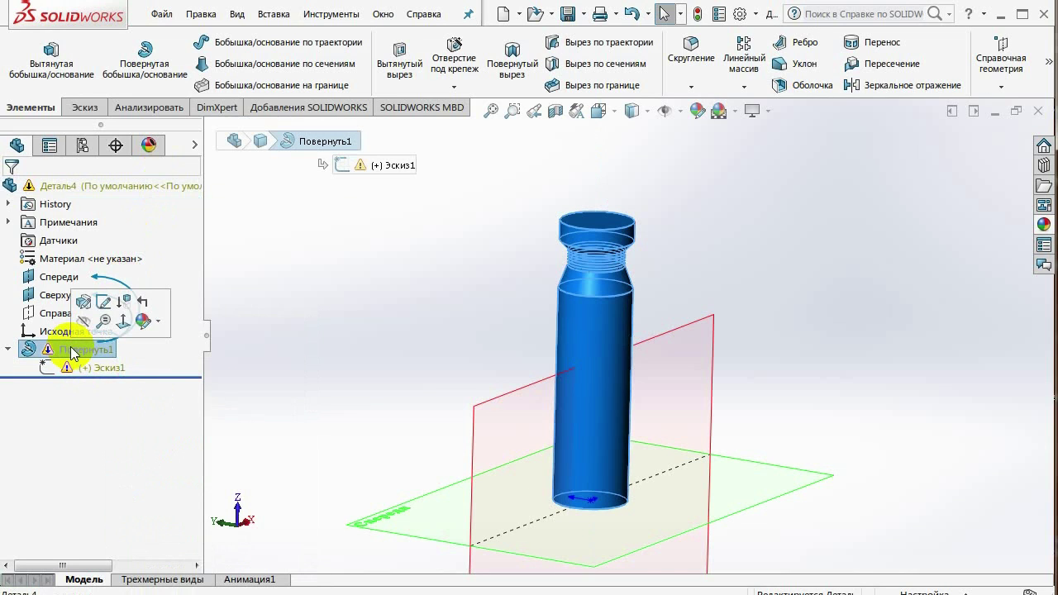
right_click(129, 188)
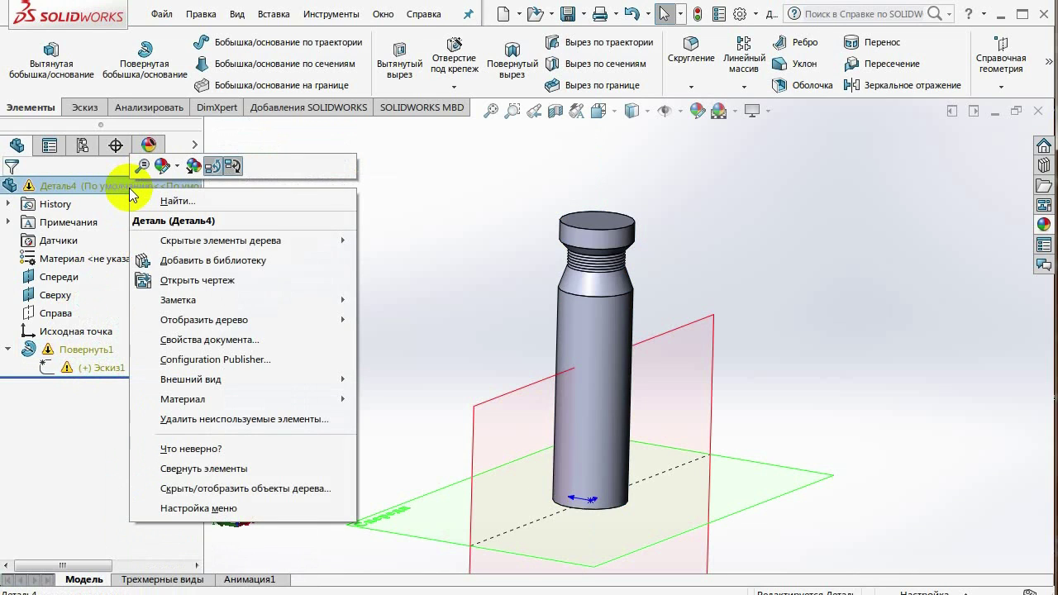
left_click(193, 451)
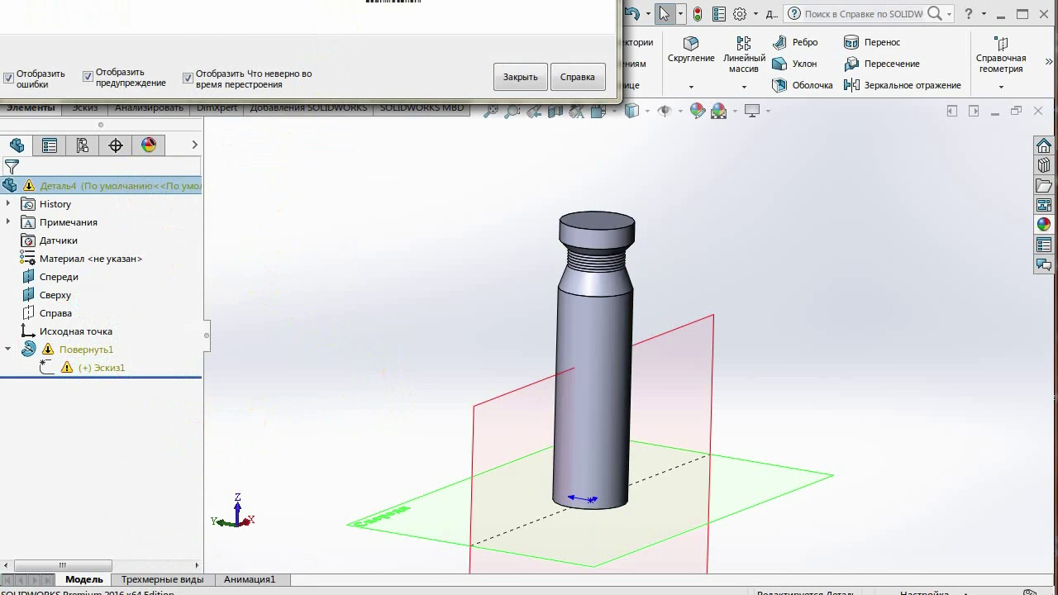
Read the over-defined Эскиз1 warning in the What's Wrong report, then close it.
left_click_drag(414, 0, 449, 12)
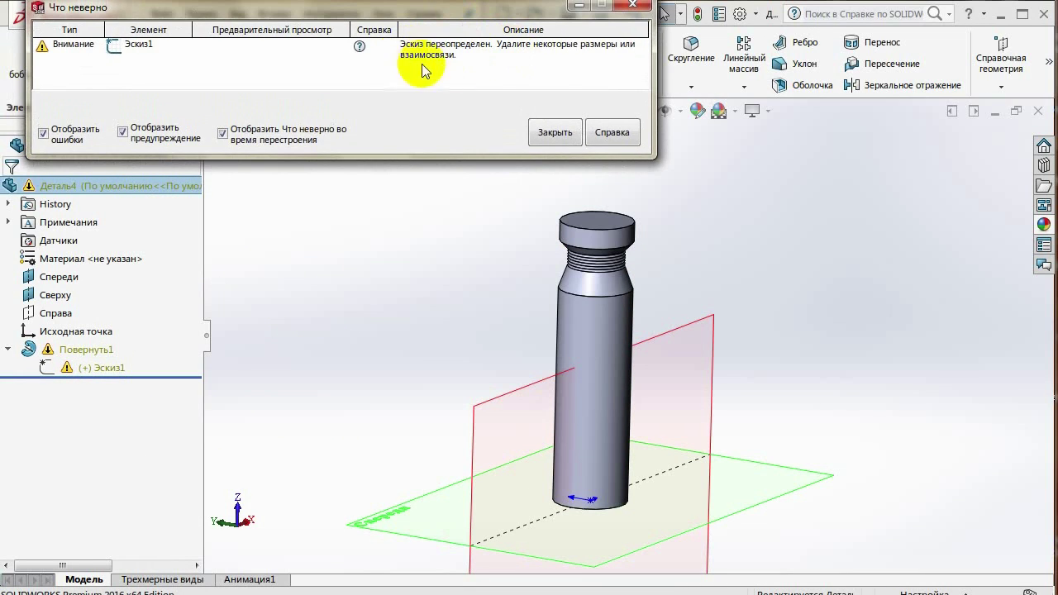
left_click(391, 41)
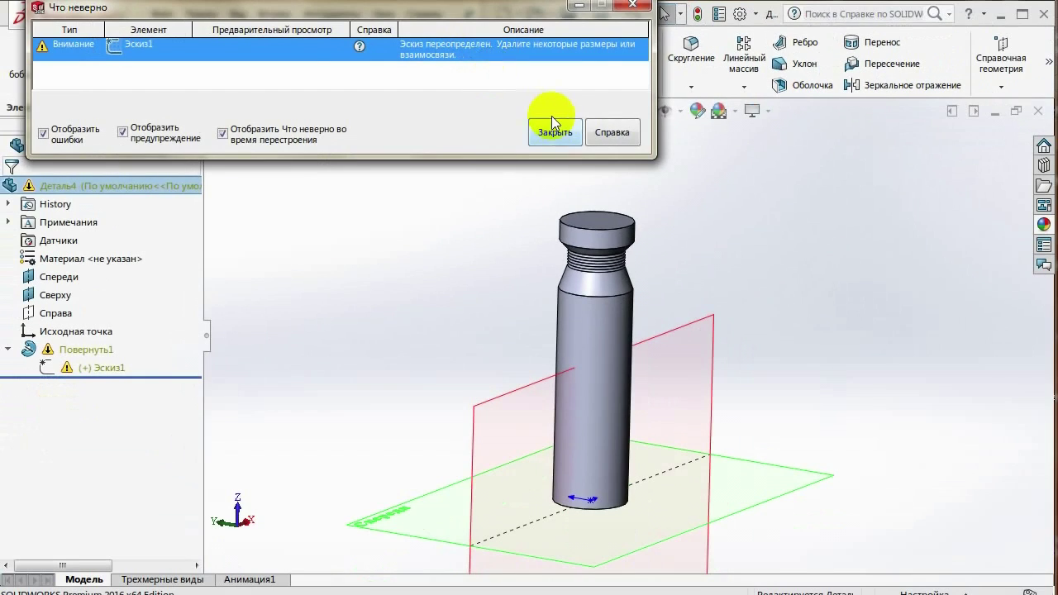
left_click(553, 132)
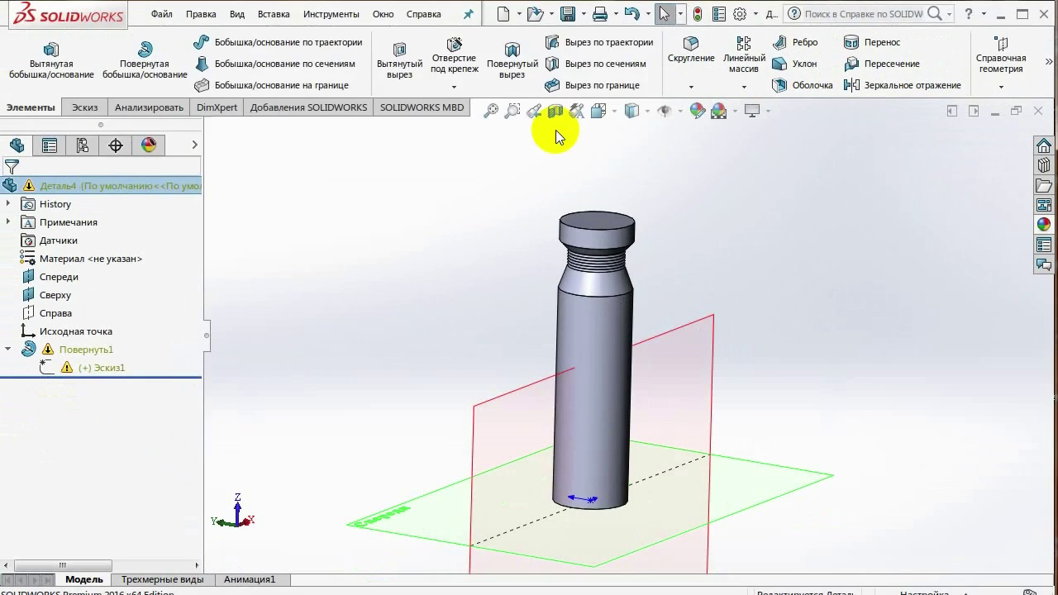
Edit Эскиз1 and zoom in on the top of the grooved profile.
right_click(100, 370)
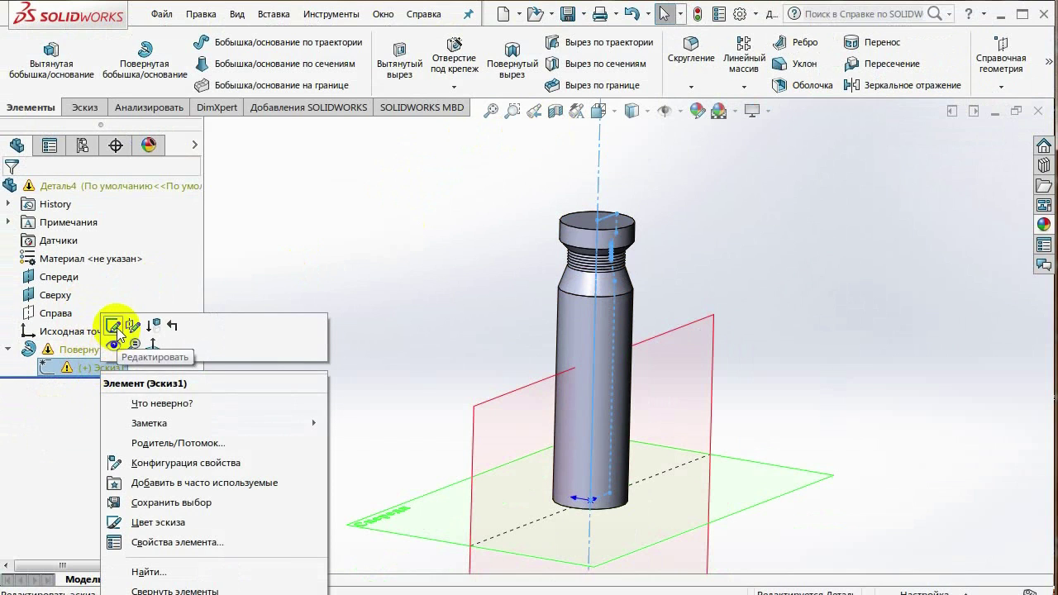
left_click(117, 332)
middle_click_drag(637, 437, 545, 384)
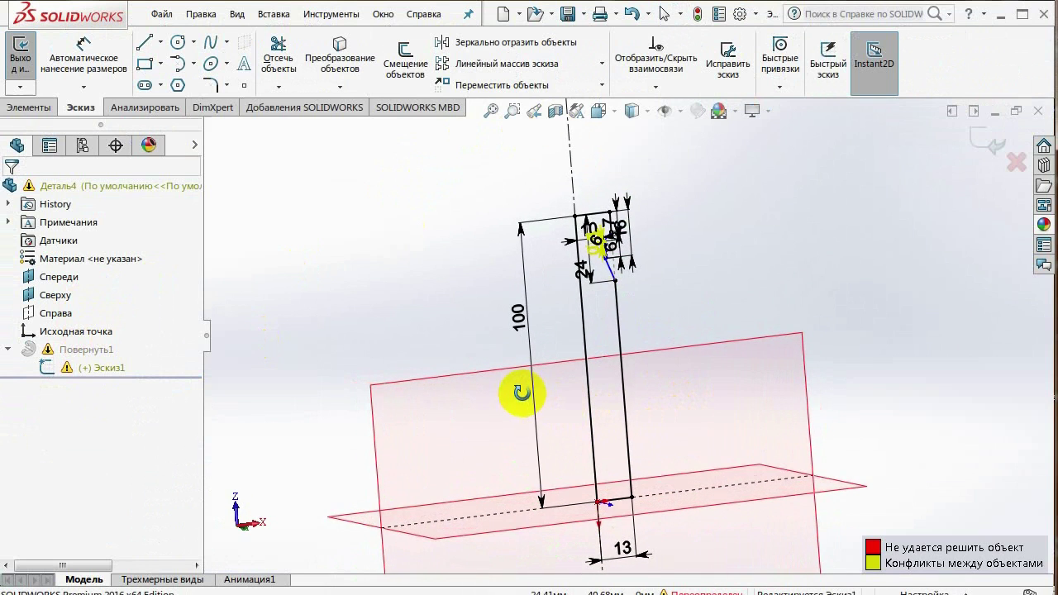
scroll(602, 366, "down", 3)
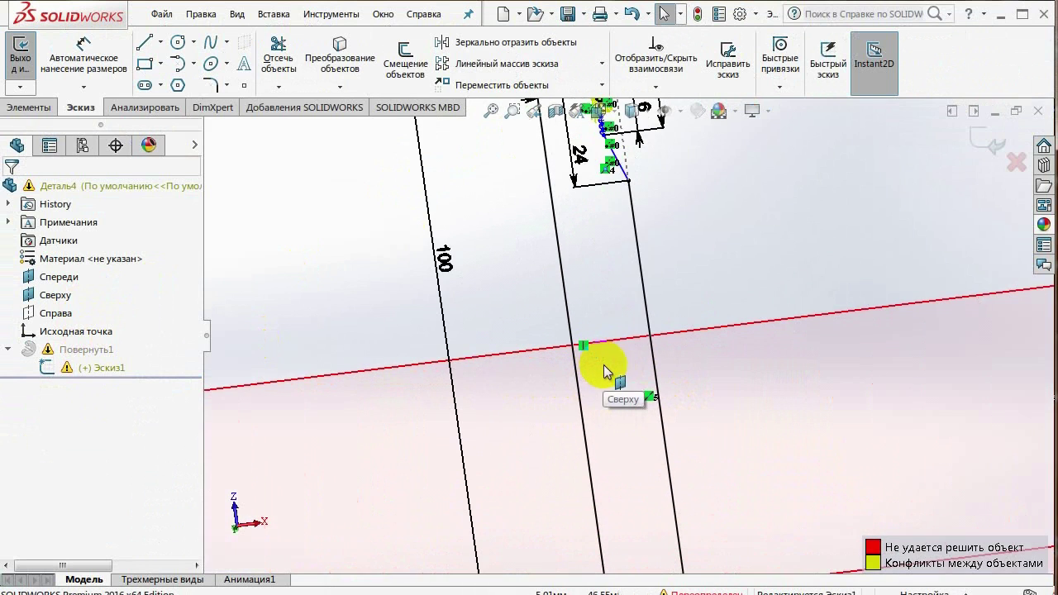
middle_click_drag(644, 113, 631, 217, "ctrl")
scroll(630, 234, "down", 3)
scroll(653, 273, "down", 1)
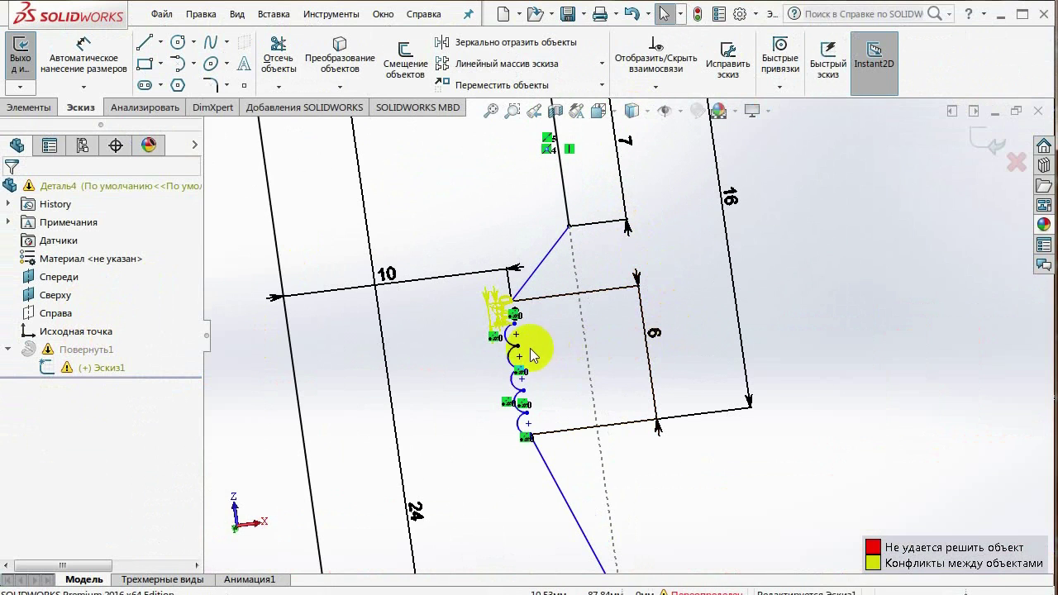
scroll(530, 353, "down", 1)
scroll(506, 328, "down", 1)
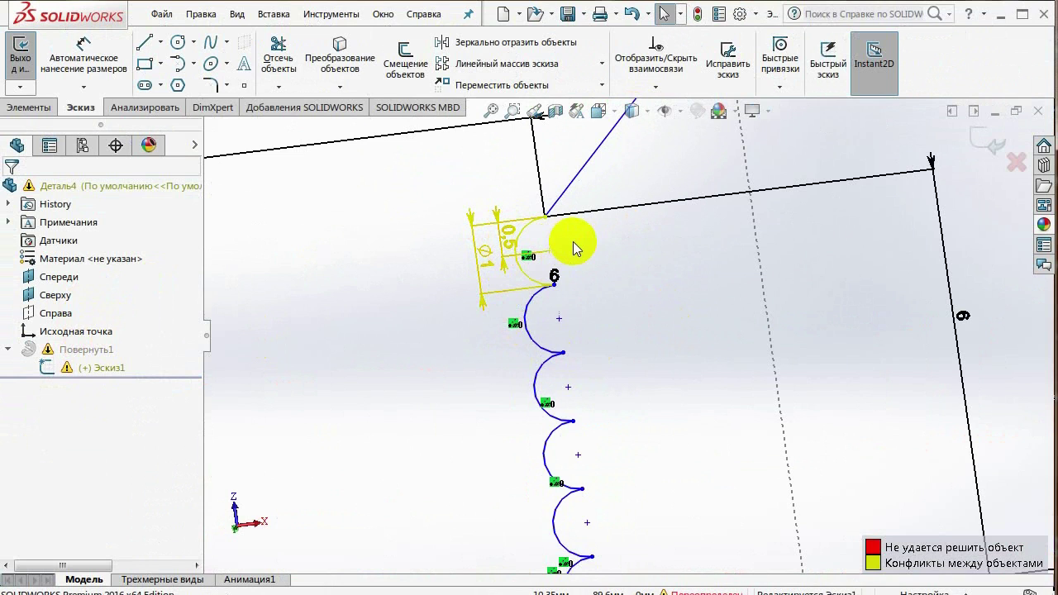
Delete the redundant Ø1 diameter dimension on the top arc and exit the sketch.
right_click(484, 263)
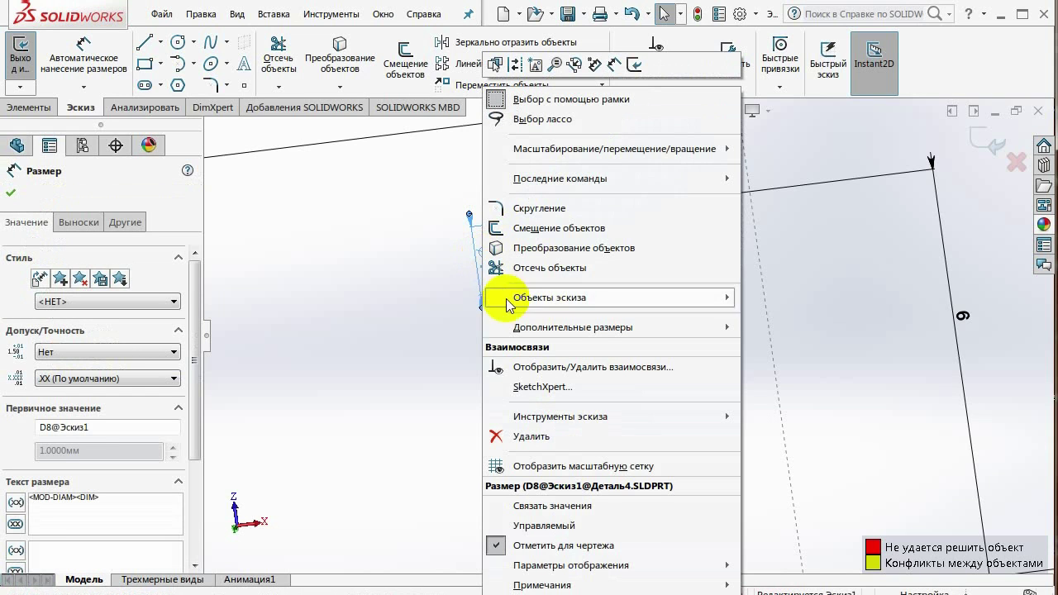
left_click(498, 436)
scroll(612, 404, "up", 1)
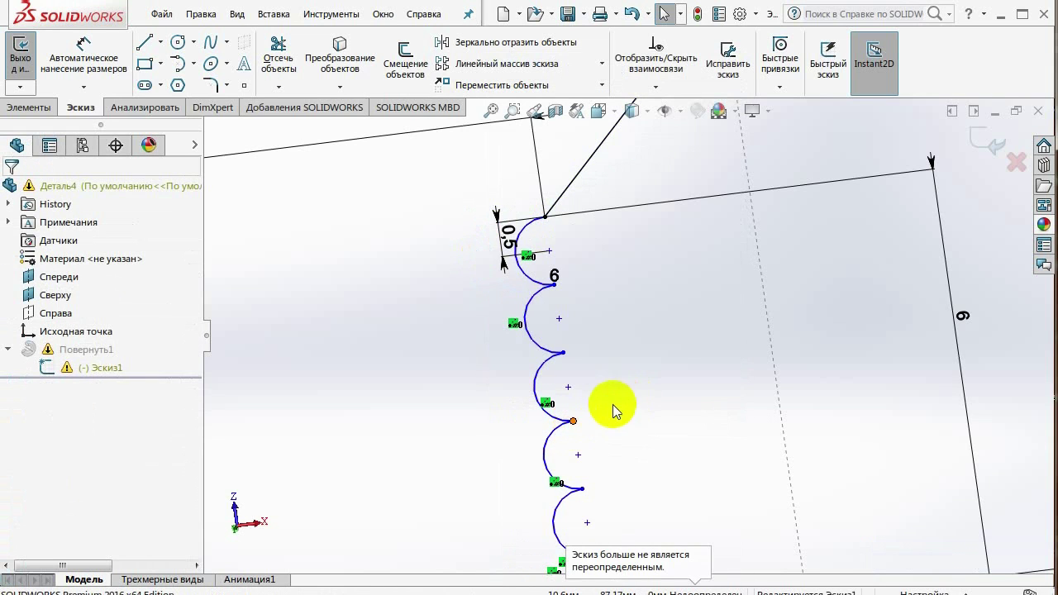
scroll(612, 405, "down", 3)
scroll(616, 406, "up", 3)
scroll(621, 407, "up", 1)
scroll(621, 408, "up", 1)
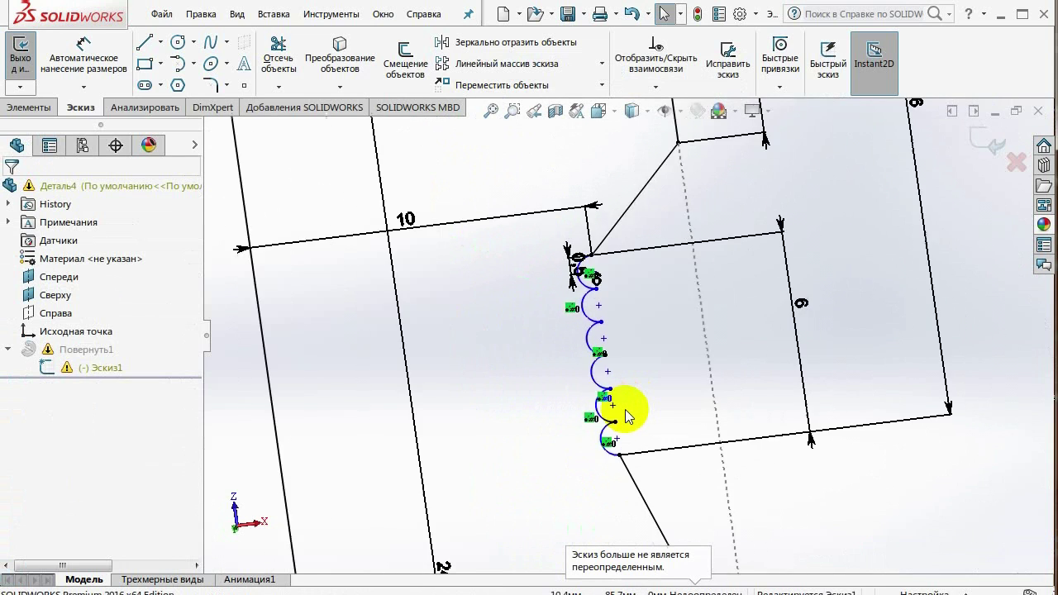
scroll(622, 410, "up", 2)
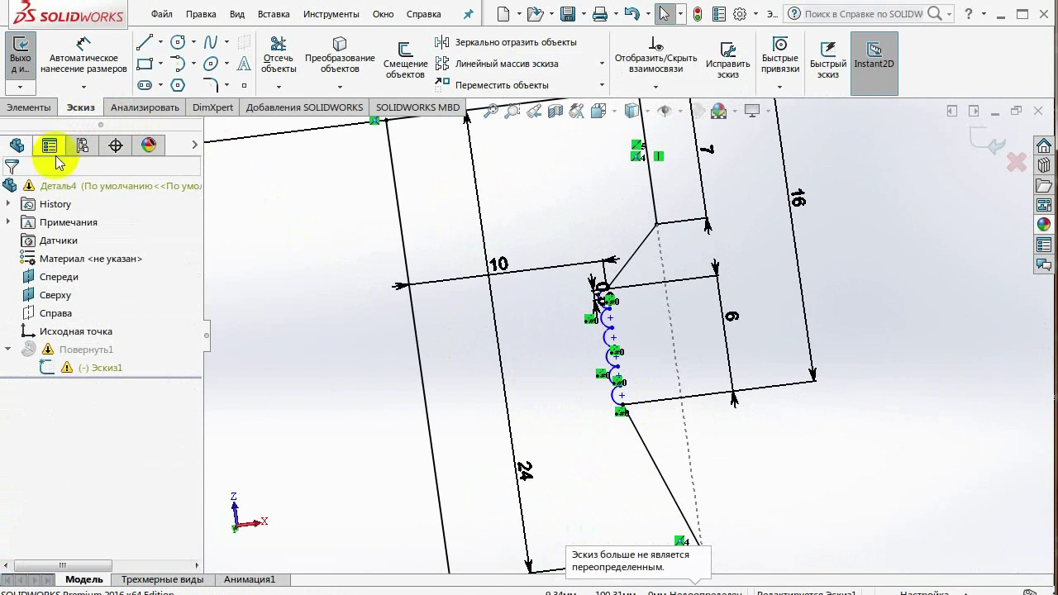
left_click(994, 145)
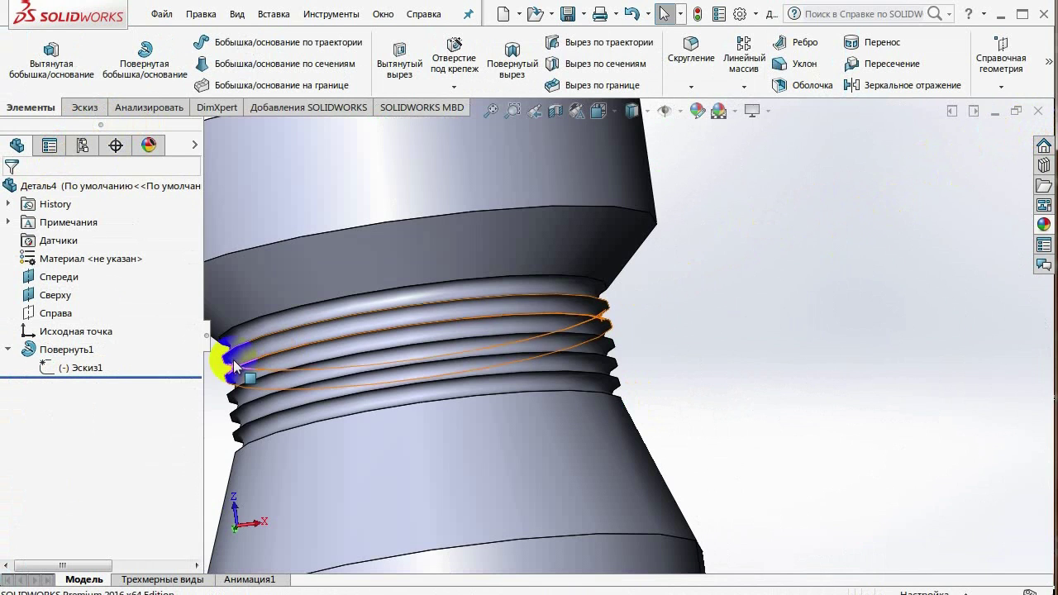
Zoom out and orbit the view around the whole grooved handle.
scroll(349, 360, "up", 2)
scroll(348, 361, "up", 2)
scroll(545, 418, "up", 2)
scroll(599, 485, "up", 1)
middle_click_drag(599, 485, 643, 577)
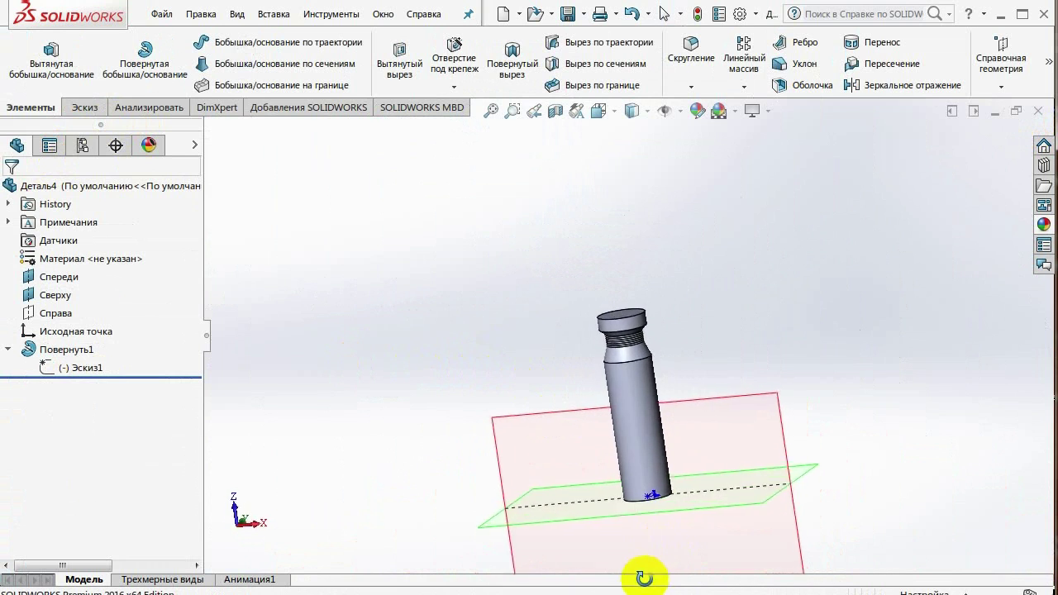
middle_click_drag(644, 578, 661, 553)
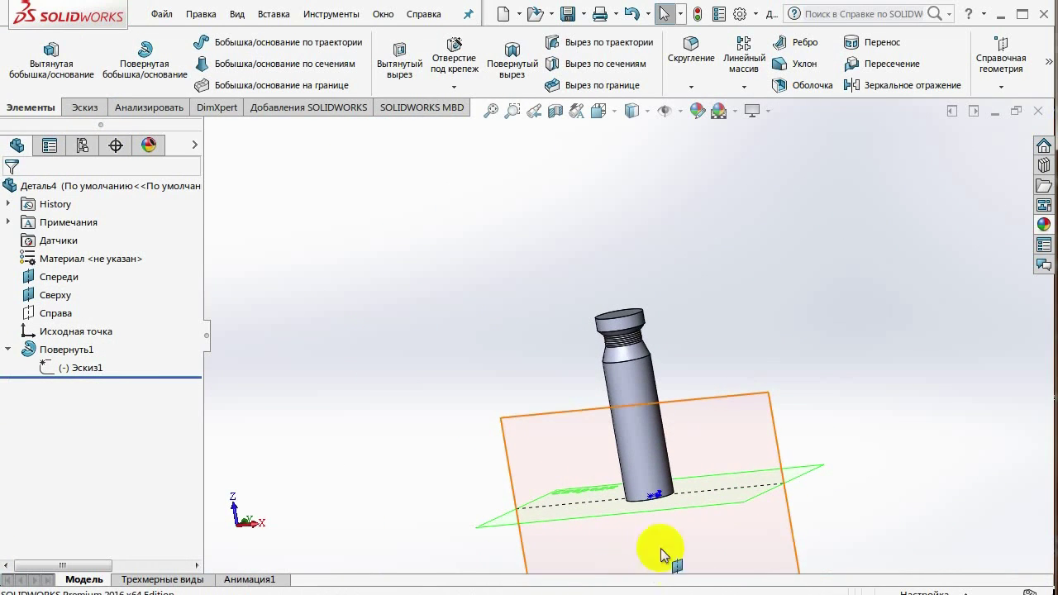
Select the top plane, orbit down onto the handle's top face and open its context menu.
left_click(738, 434)
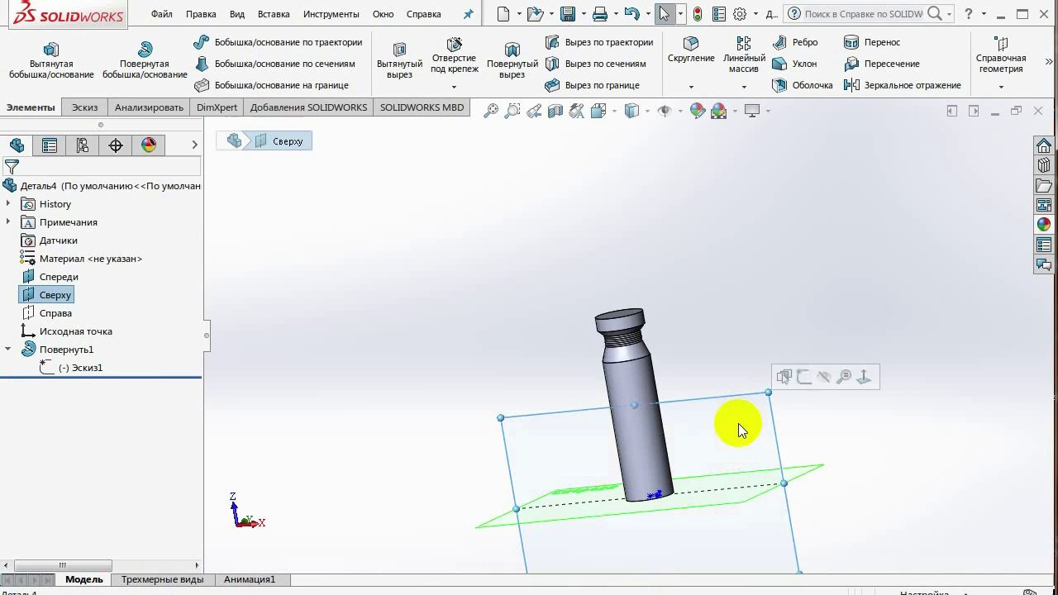
right_click(57, 298)
left_click(91, 278)
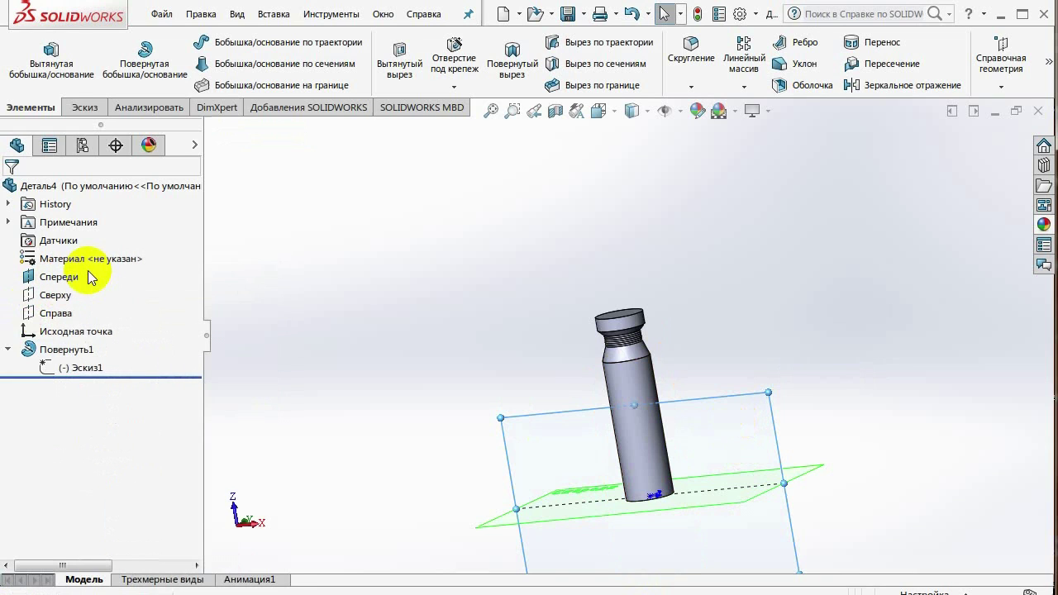
mouse_move(634, 462)
middle_mouse_down()
mouse_move(741, 471)
mouse_move(786, 524)
mouse_move(760, 462)
mouse_move(774, 438)
mouse_move(771, 458)
mouse_move(713, 484)
middle_mouse_up()
mouse_move(609, 255)
middle_mouse_down()
mouse_move(656, 402)
mouse_move(645, 397)
middle_mouse_up()
right_click(644, 342)
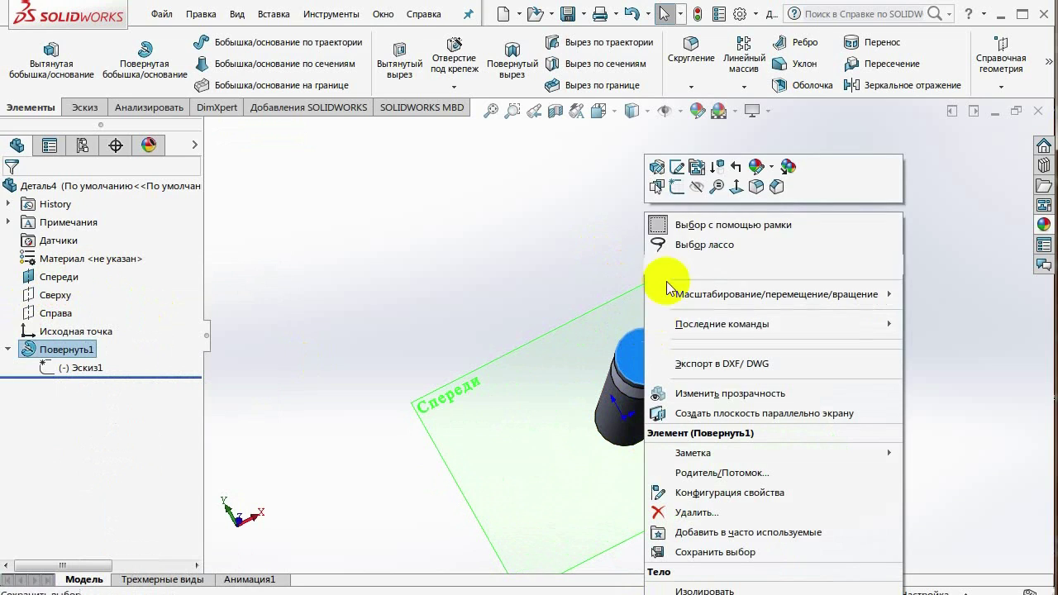
Create sketch Эскиз2 on the handle's top face from its context toolbar.
left_click(676, 188)
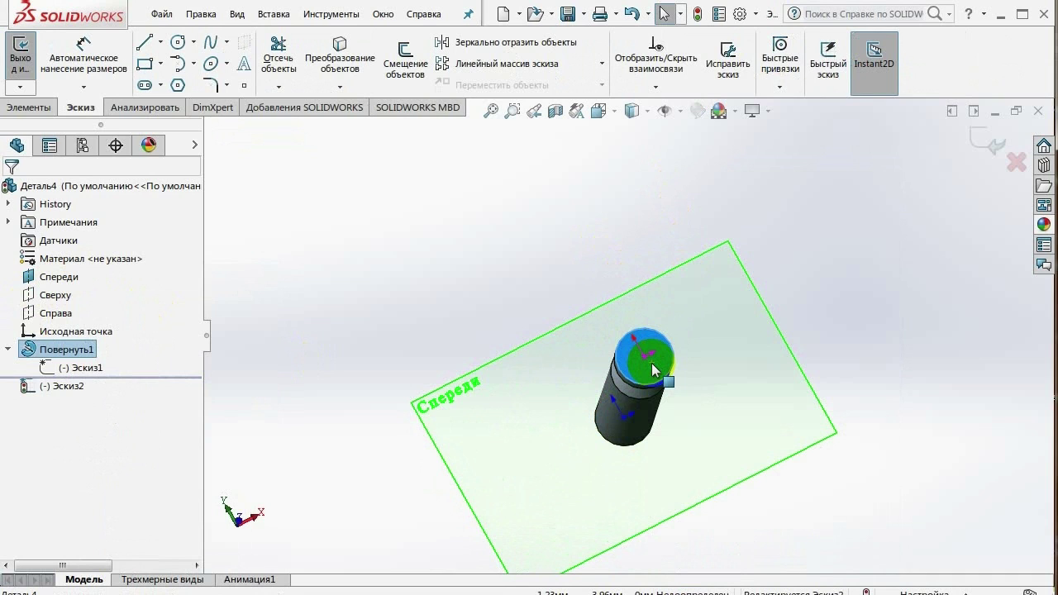
Draw an origin-centred circle in Эскиз2 and dimension its diameter to 33 mm.
left_click(177, 41)
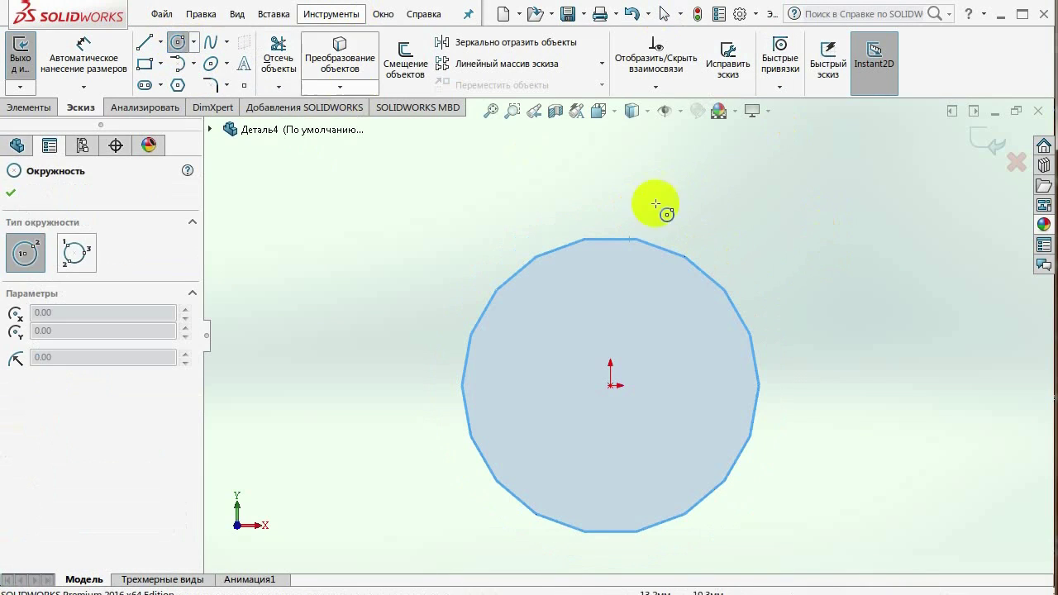
left_click(611, 385)
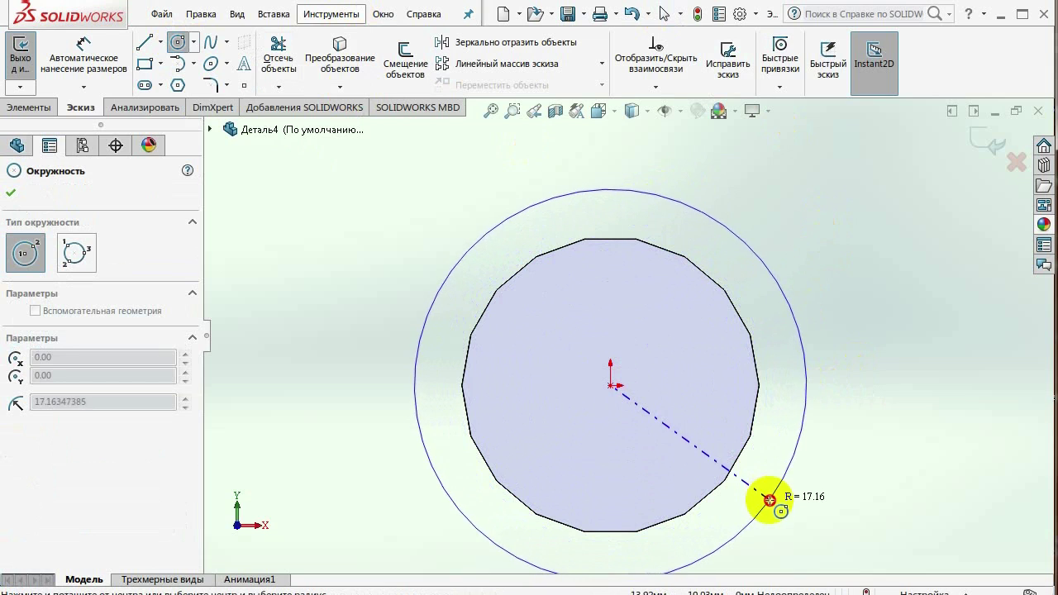
left_click(772, 501)
right_click_drag(856, 281, 862, 221)
left_click(668, 194)
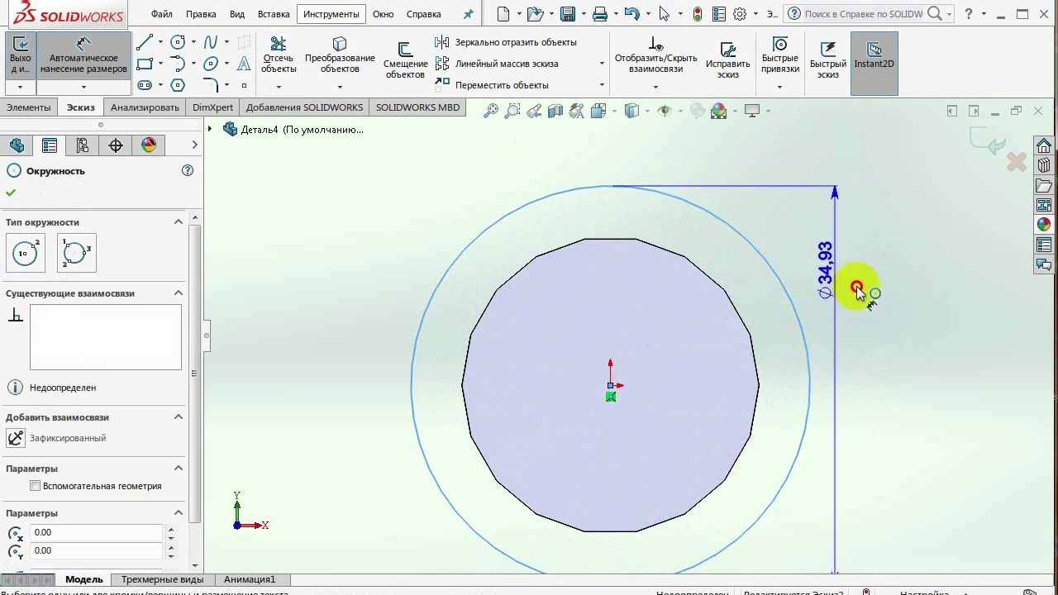
left_click(929, 307)
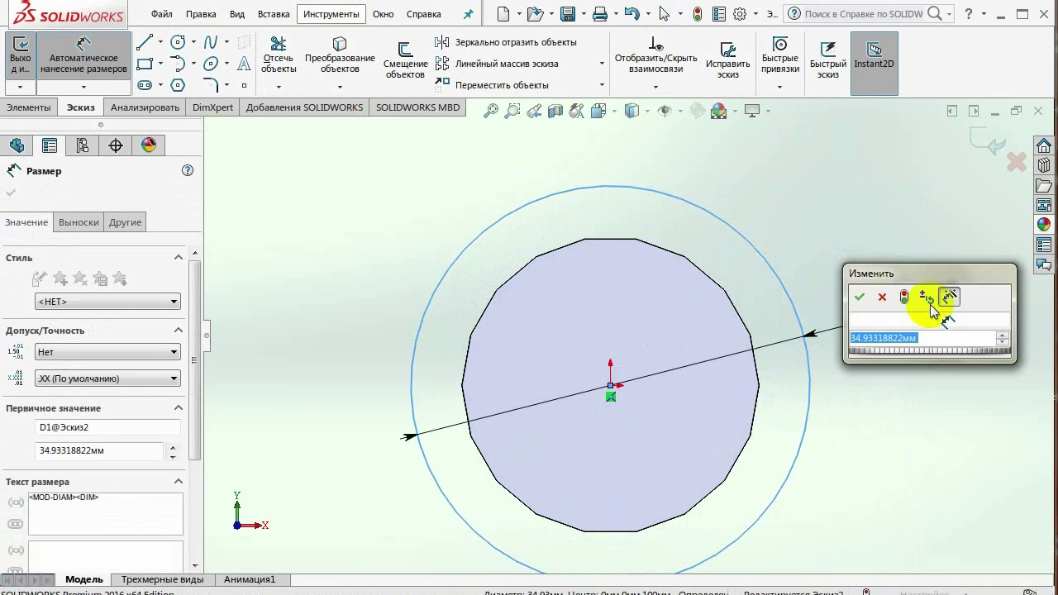
type("33")
key("Return")
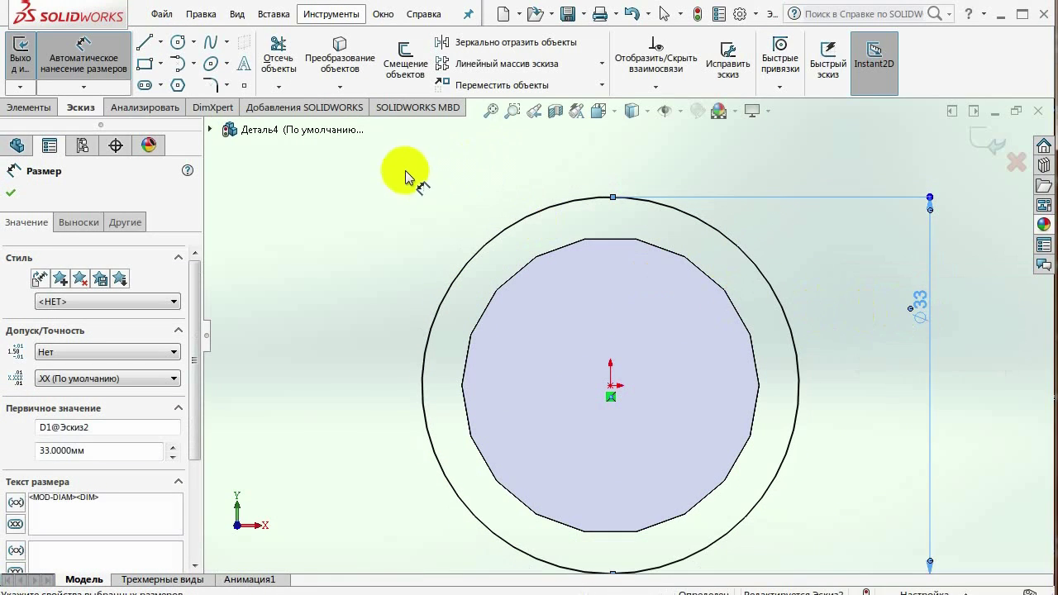
Draw a circle centred on the Ø33 circle's top quadrant and dimension it to 12 mm.
left_click(479, 228)
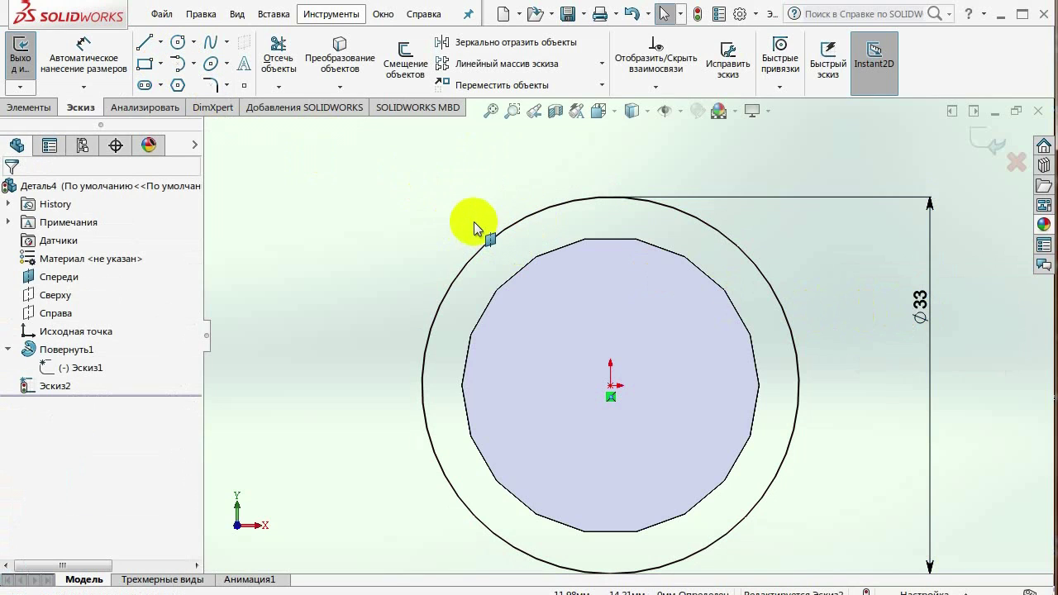
left_click(179, 43)
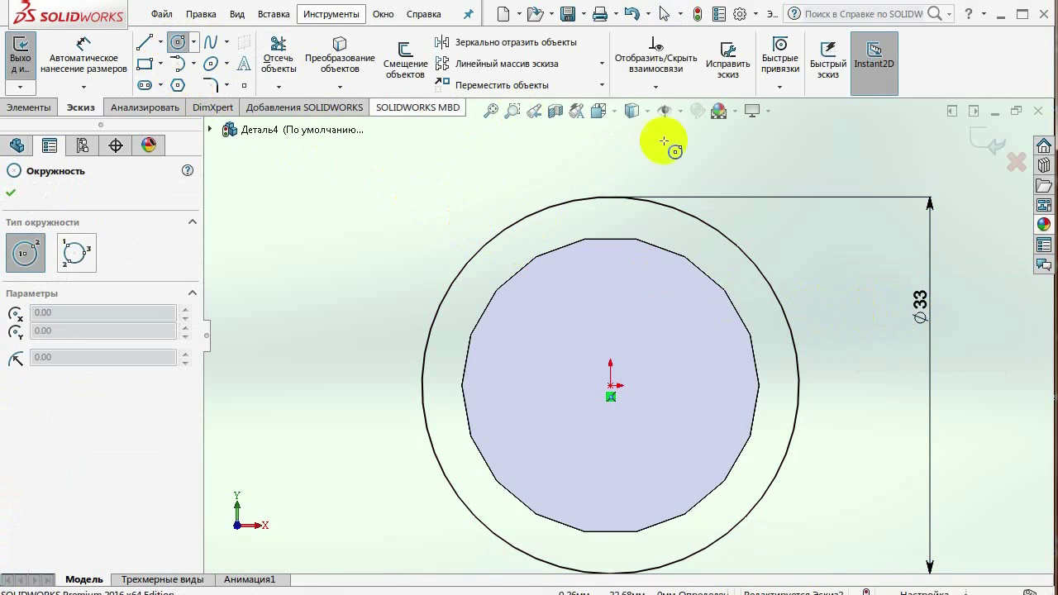
left_click(610, 195)
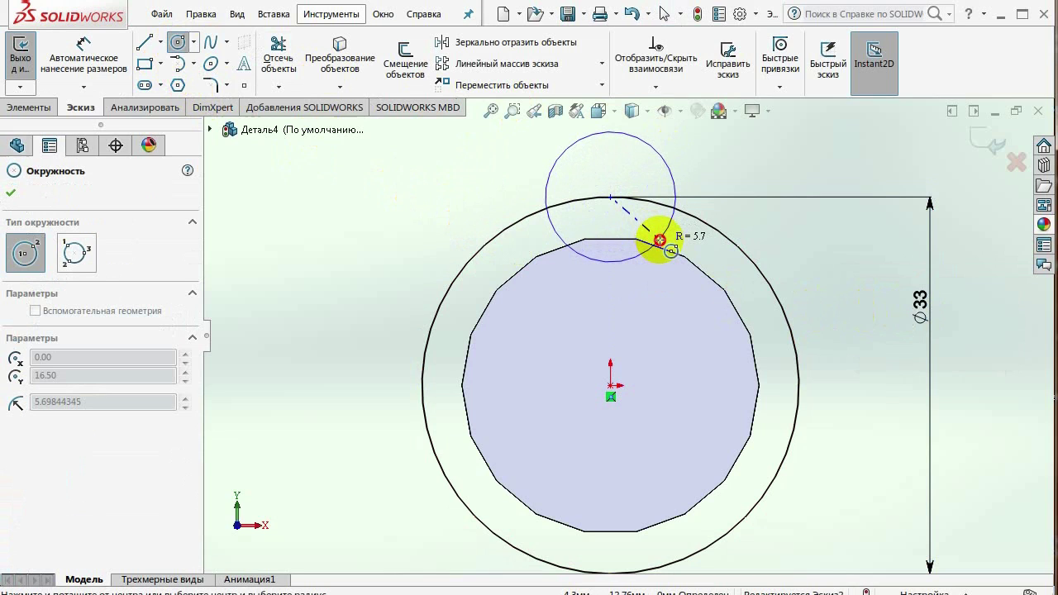
left_click(660, 240)
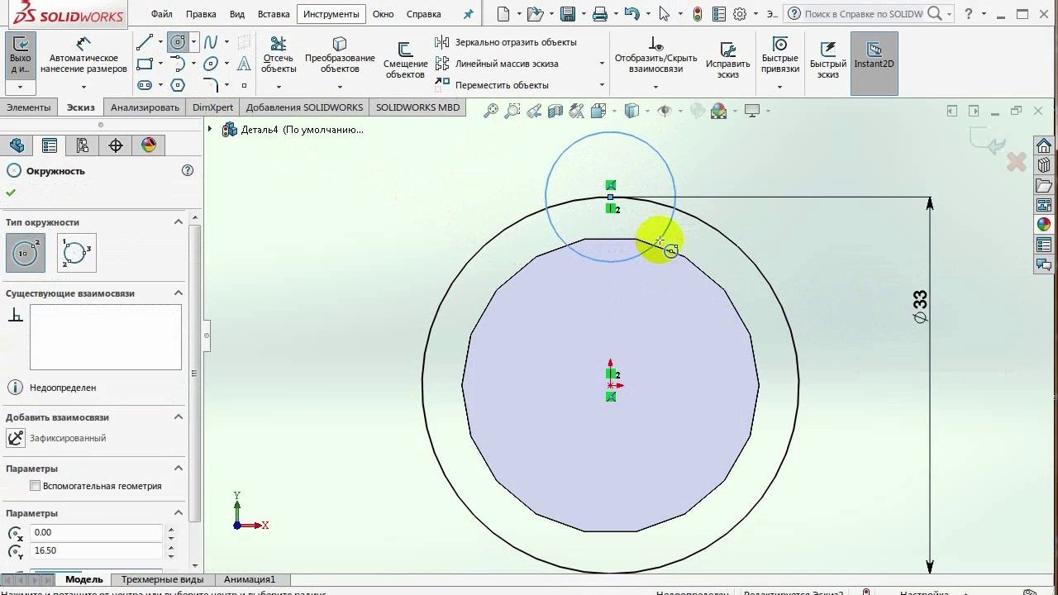
right_click_drag(723, 166, 685, 125)
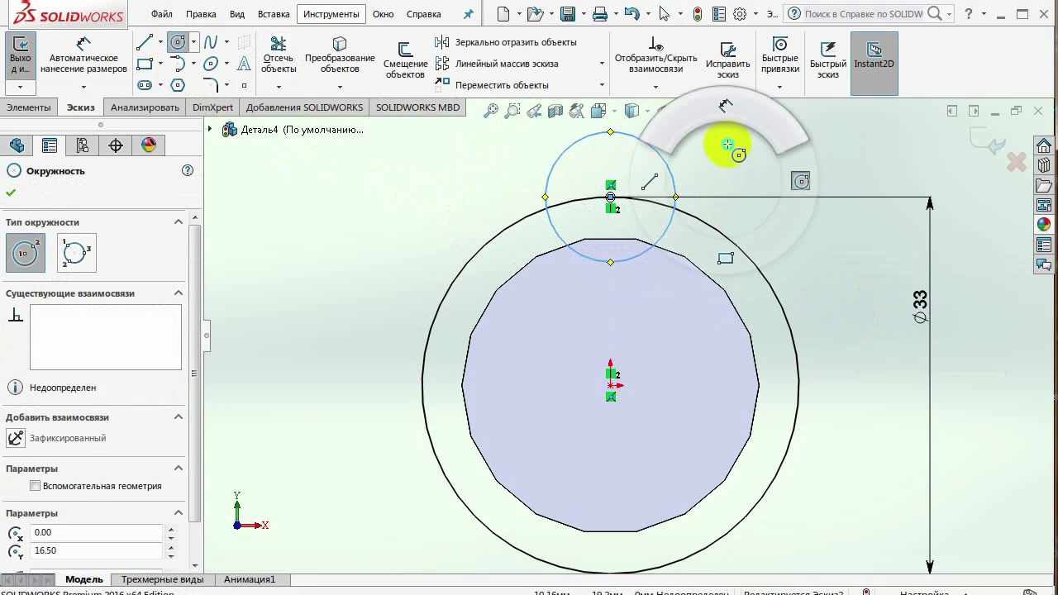
left_click(641, 142)
left_click(759, 187)
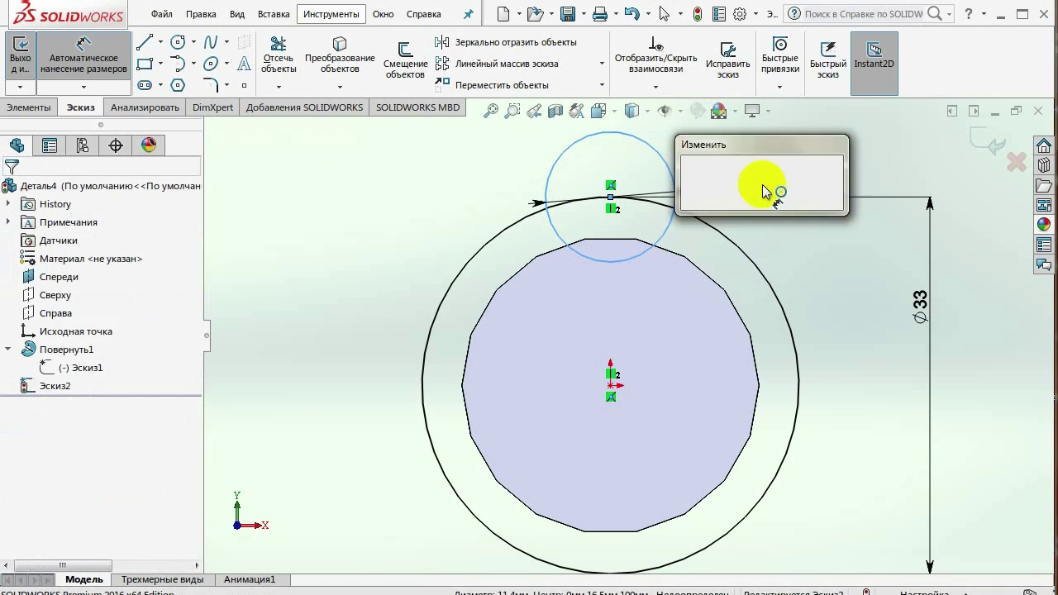
type("12")
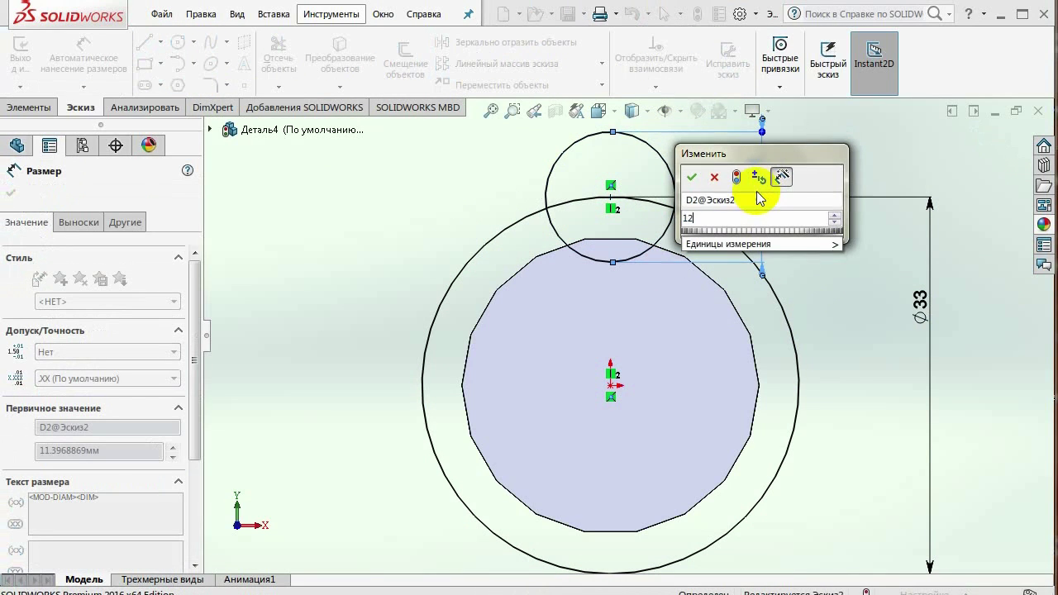
key("Return")
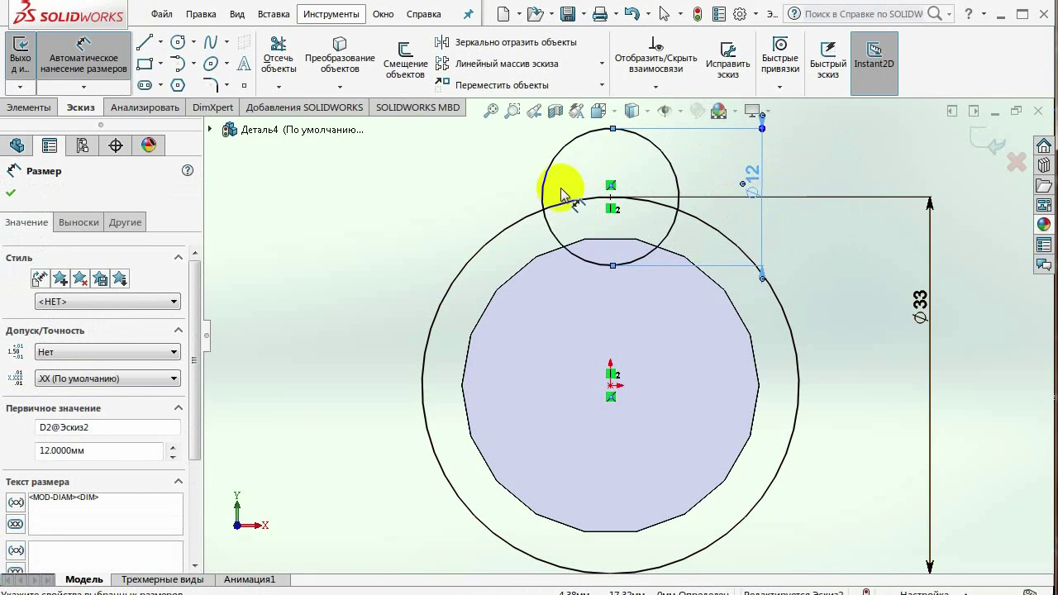
Select the Ø12 circle and bring up the sketch pattern types list.
key("Escape")
left_click(560, 155)
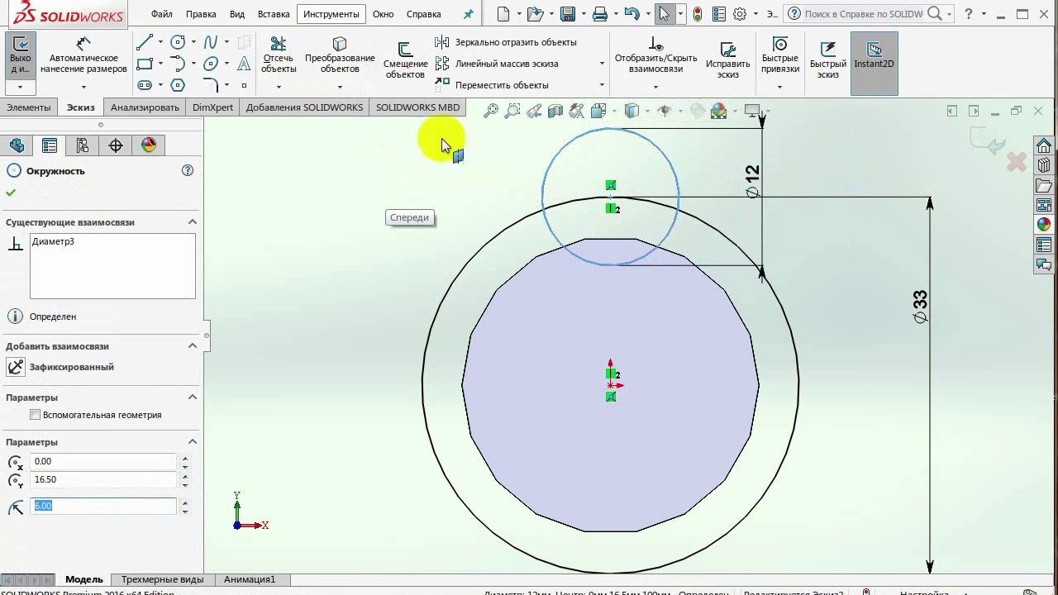
left_click(604, 64)
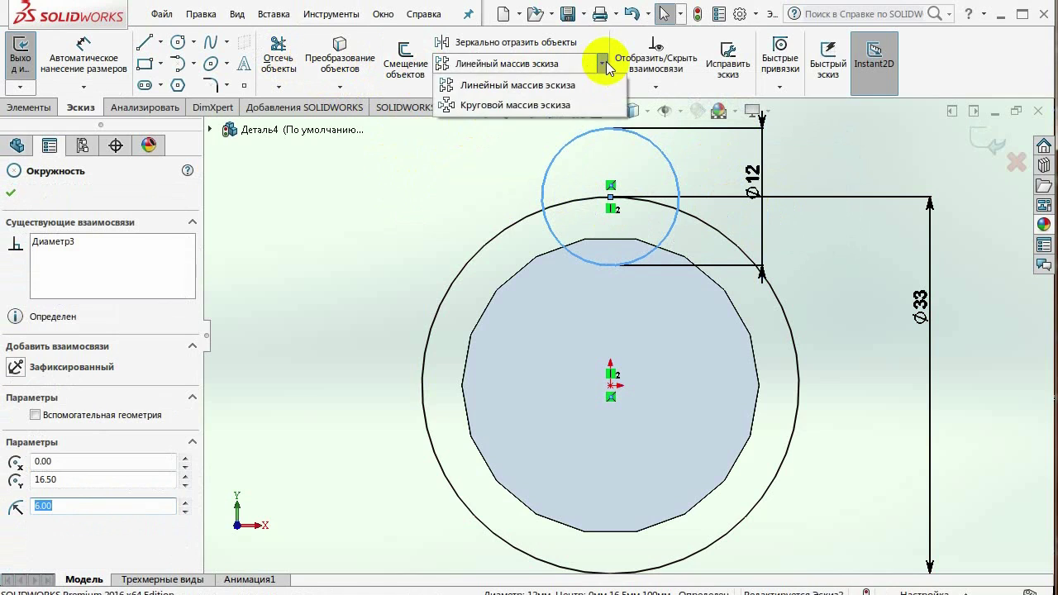
Circular-pattern the Ø12 circle into 6 equally spaced copies over 360°.
left_click(532, 105)
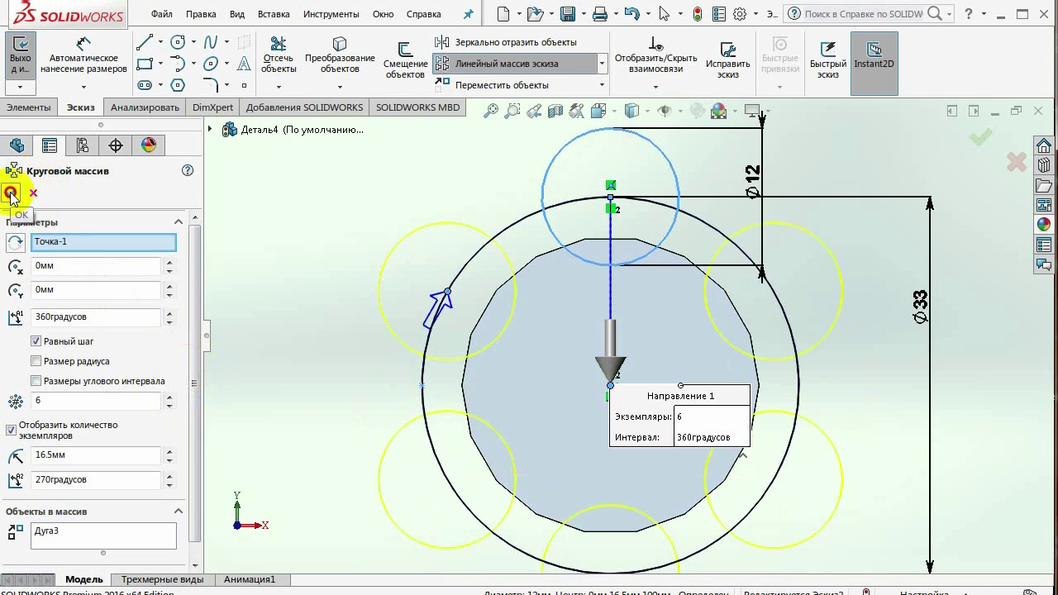
left_click(11, 194)
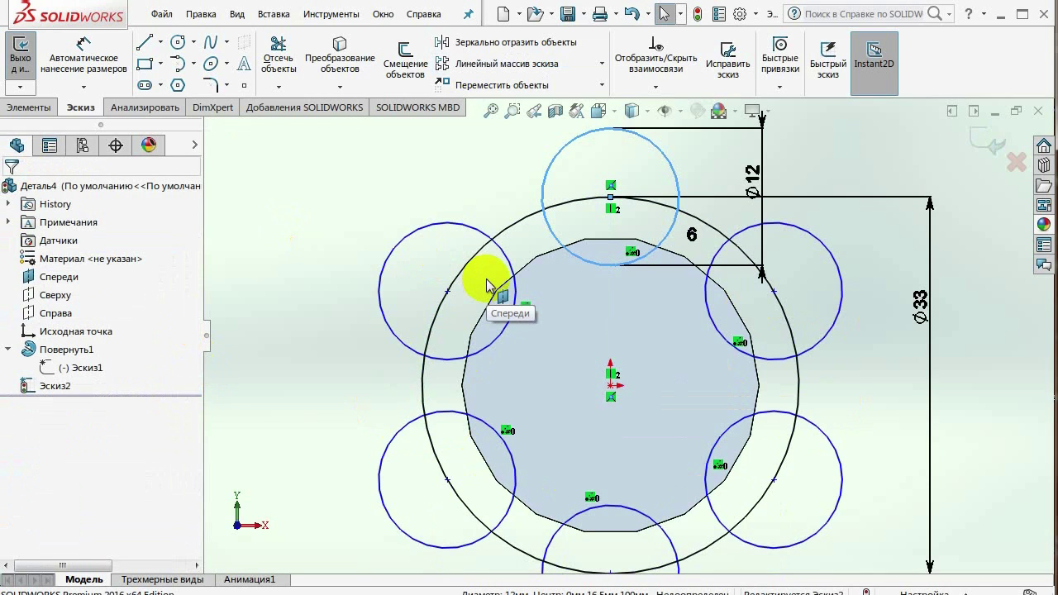
Delete the Ø33 guide circle from Эскиз2, keeping the six Ø12 circles.
left_click(32, 114)
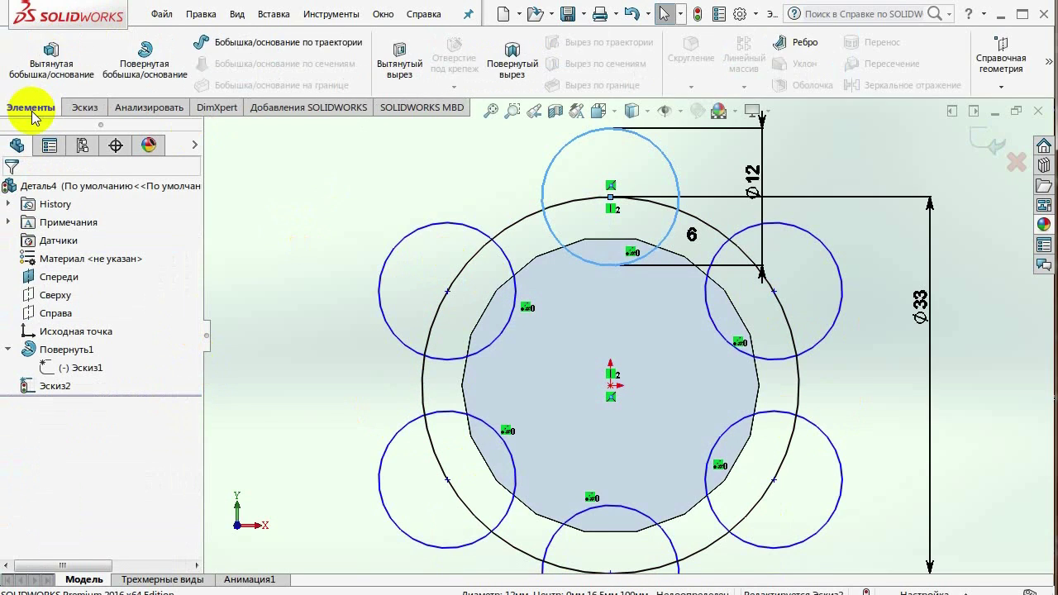
left_click(543, 203)
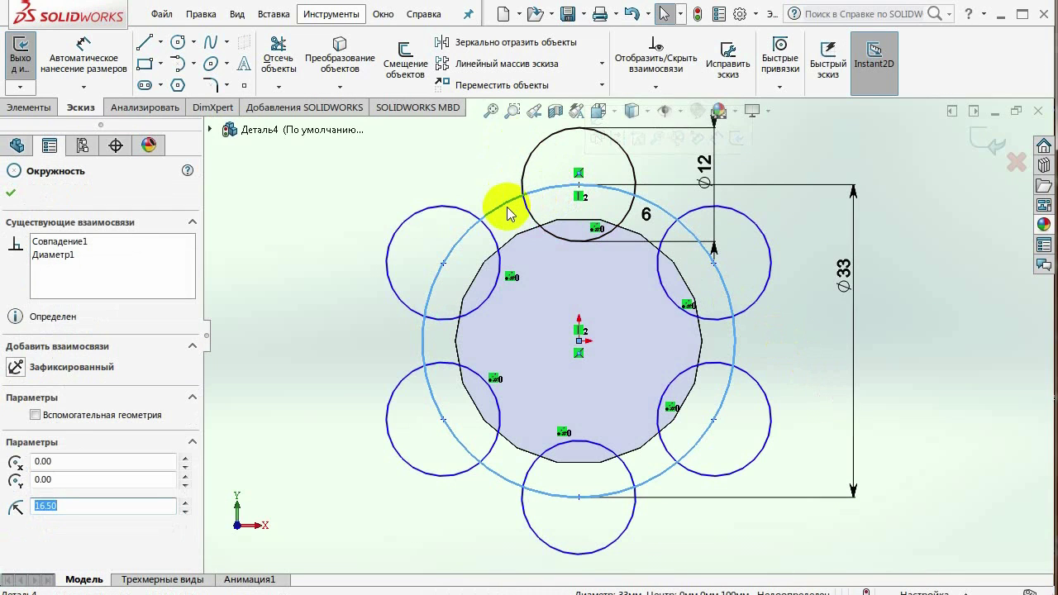
mouse_move(541, 195)
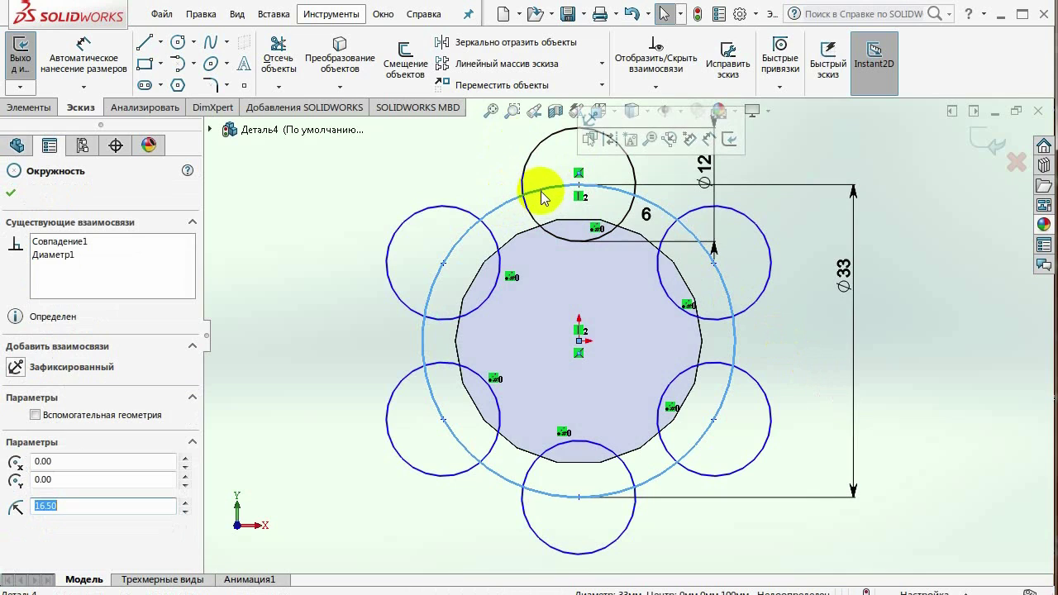
right_click(540, 190)
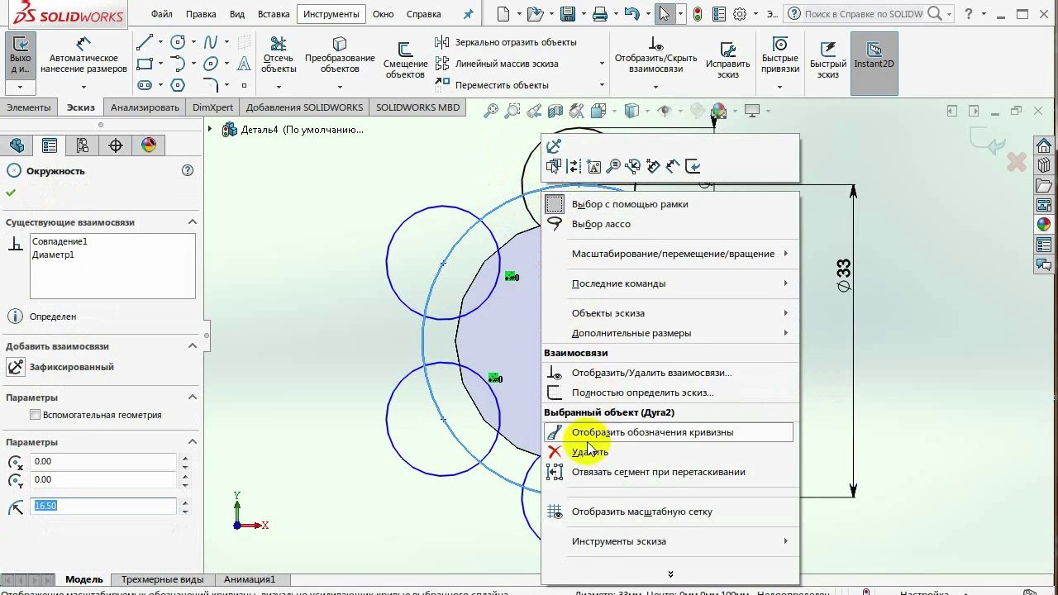
left_click(589, 451)
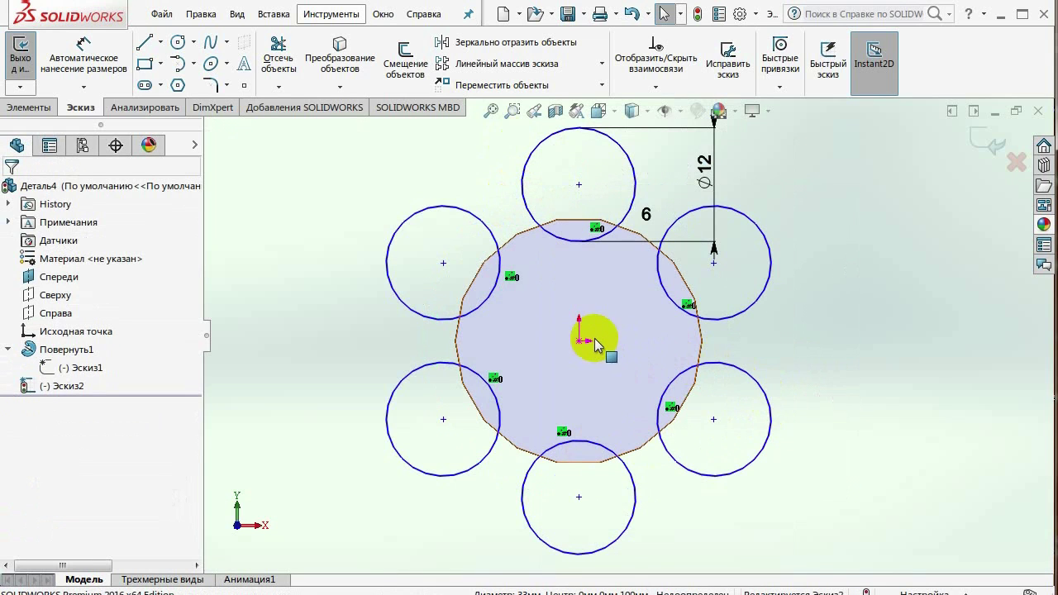
scroll(595, 343, "down", 3)
scroll(599, 340, "up", 5)
scroll(604, 345, "up", 1)
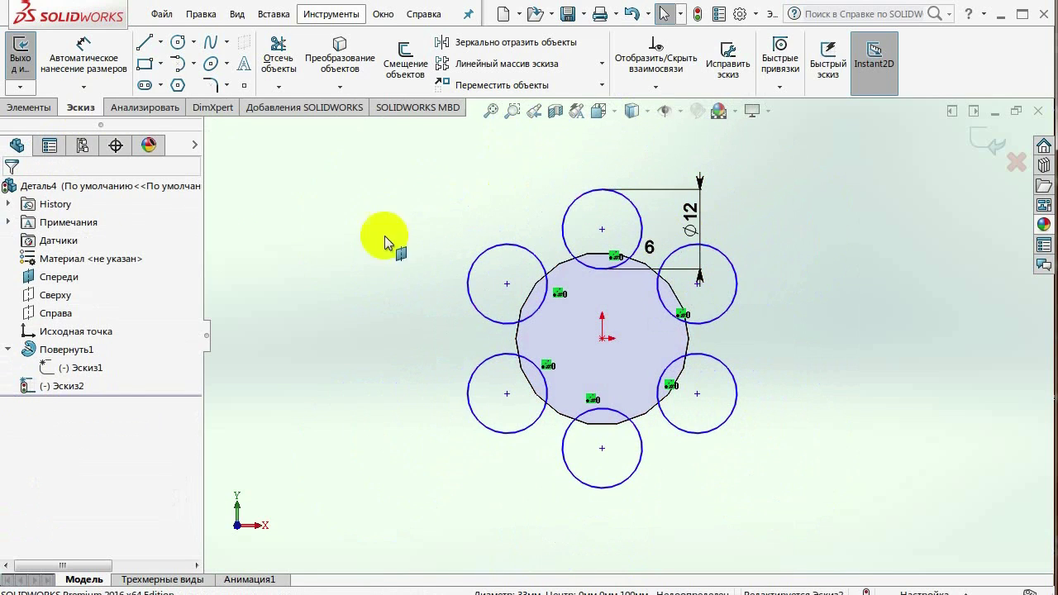
left_click(25, 106)
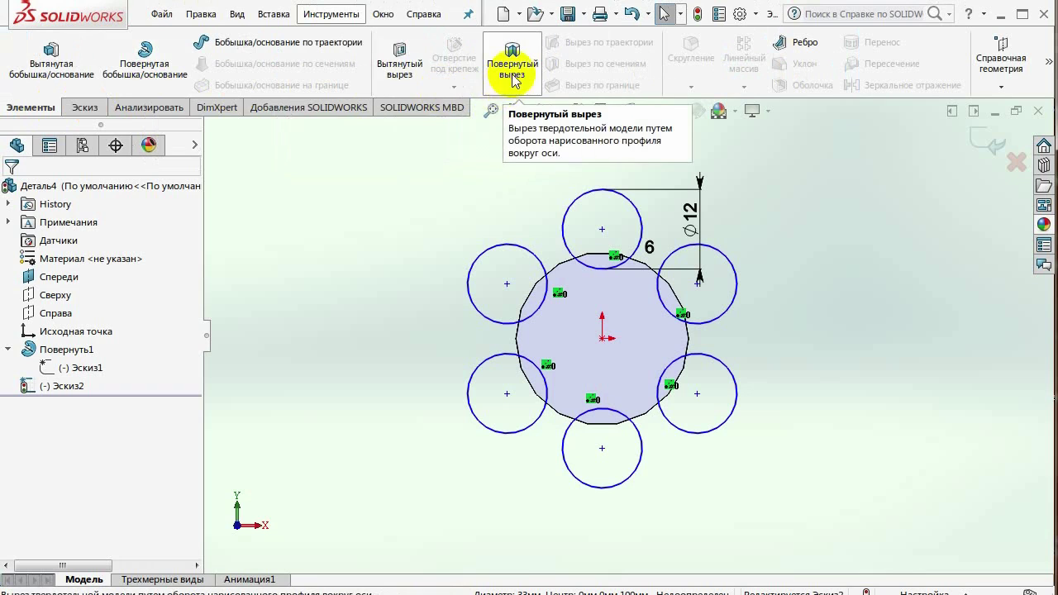
Cut the six Ø12 circles 101 mm along the handle to form the flutes.
left_click(400, 64)
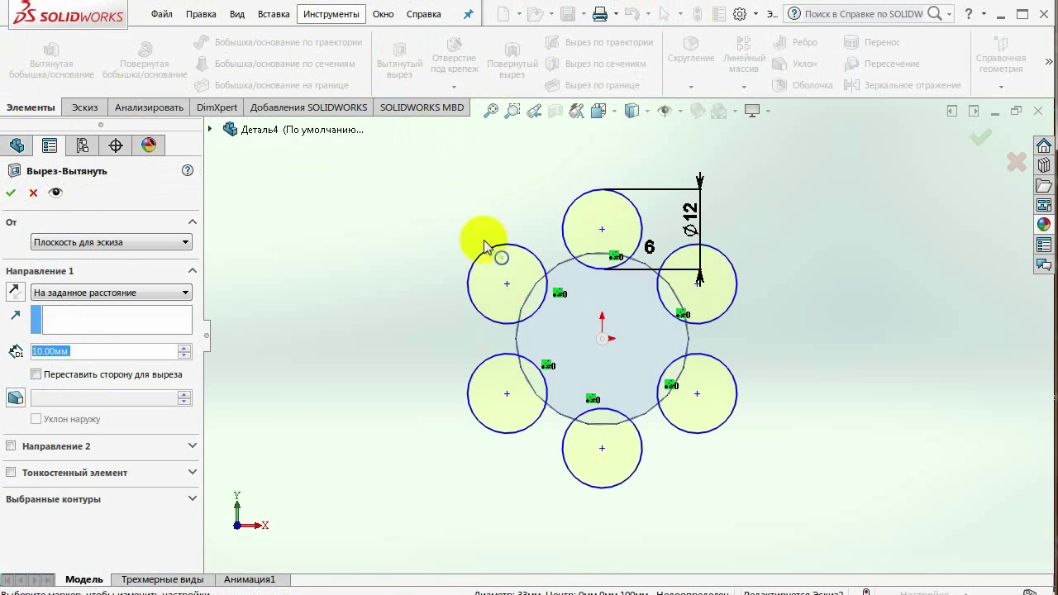
middle_click_drag(474, 341, 602, 372)
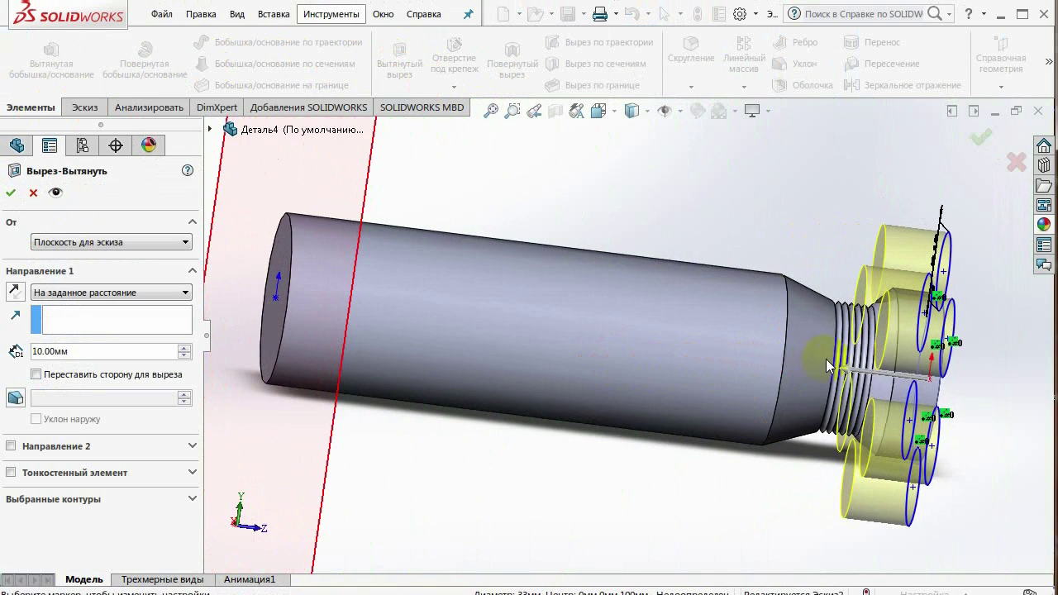
left_click_drag(829, 364, 278, 312)
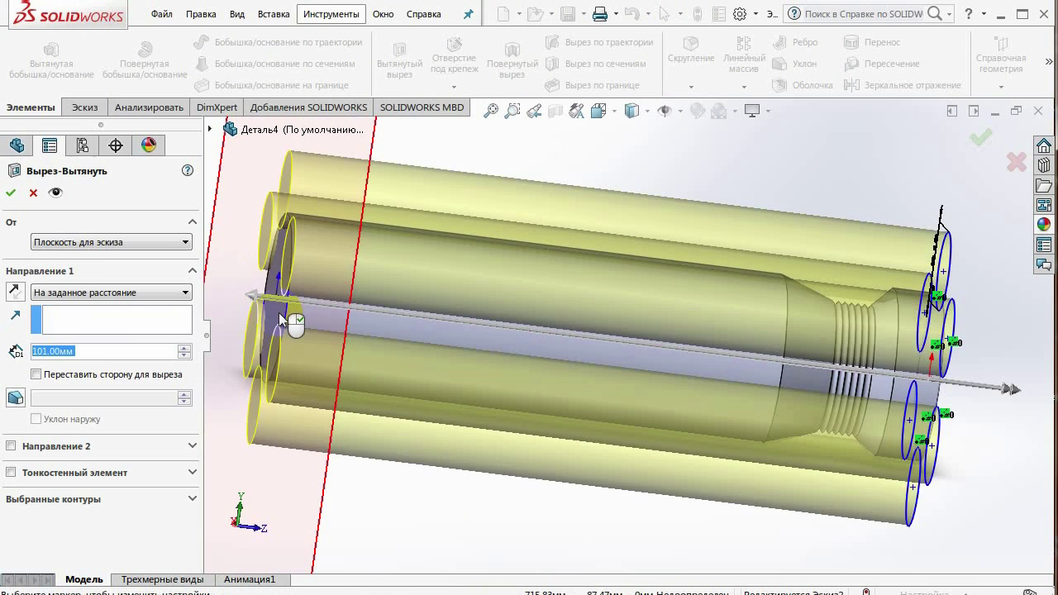
key("ctrl+8")
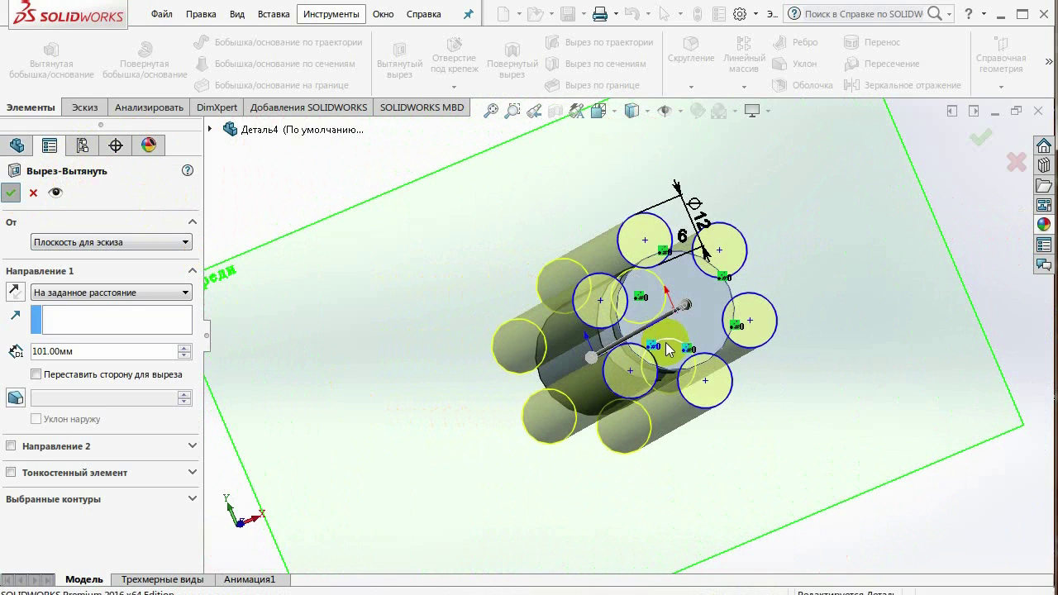
key("Return")
Start new sketch Эскиз3 on the star-shaped end face.
mouse_move(665, 342)
middle_mouse_down()
mouse_move(669, 366)
mouse_move(699, 346)
middle_mouse_up()
right_click(700, 346)
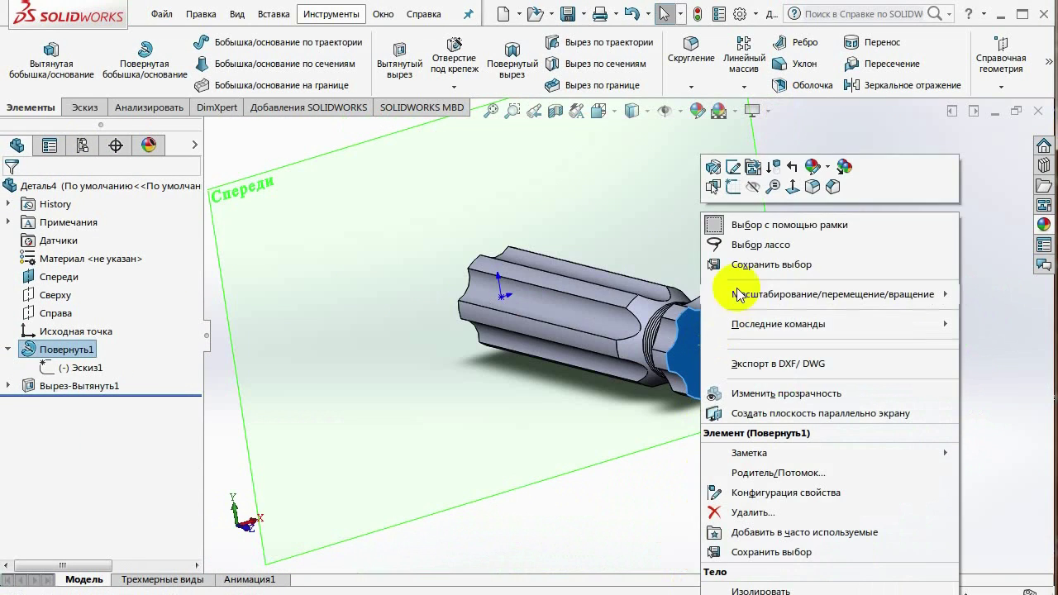
left_click(733, 192)
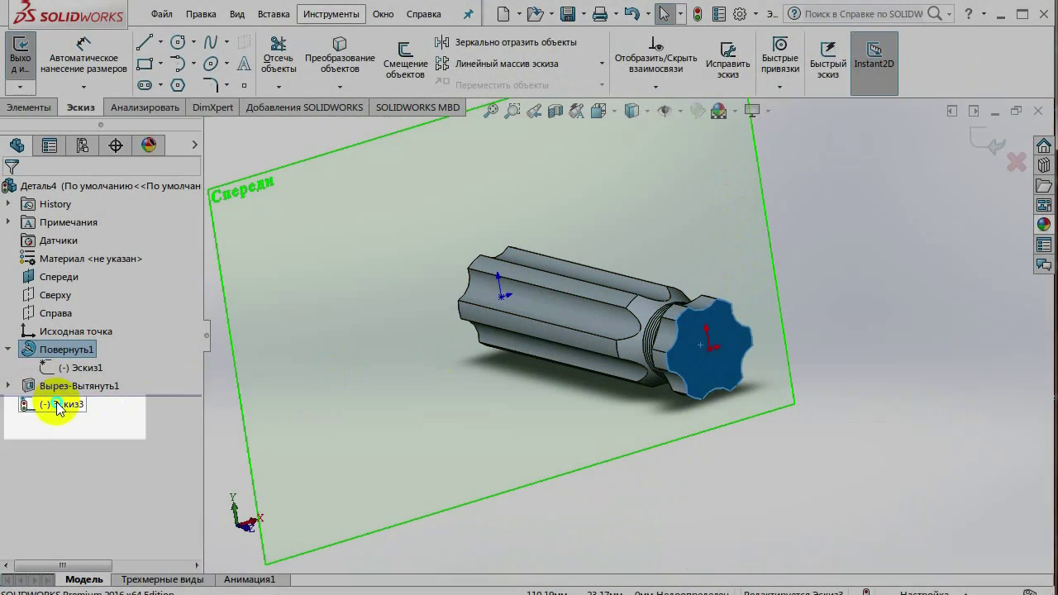
Face the sketch squarely and draw an origin-centred circle dimensioned at Ø19.97.
right_click(58, 404)
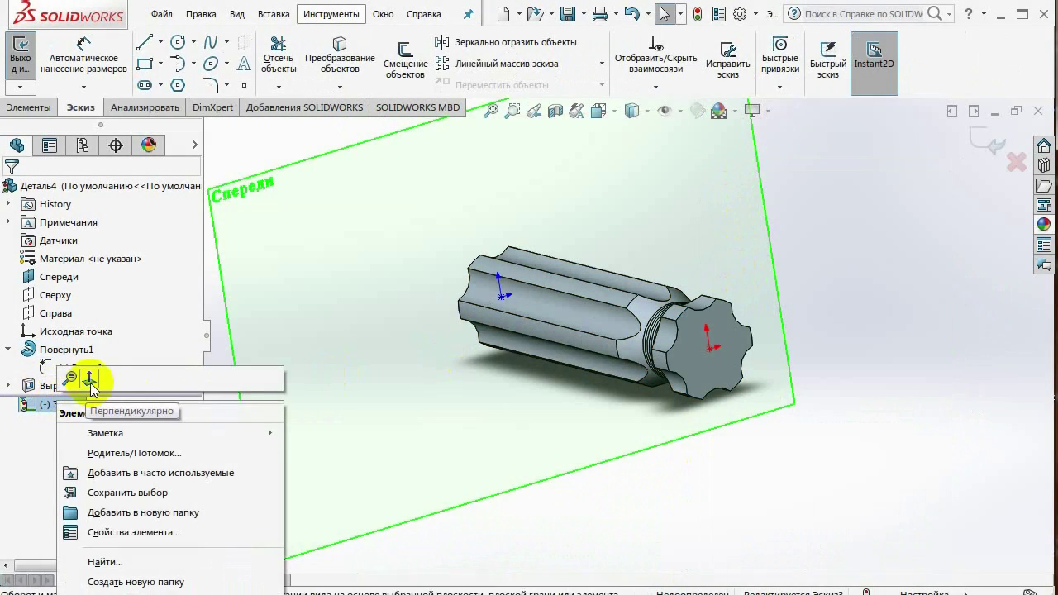
left_click(92, 382)
scroll(644, 344, "down", 2)
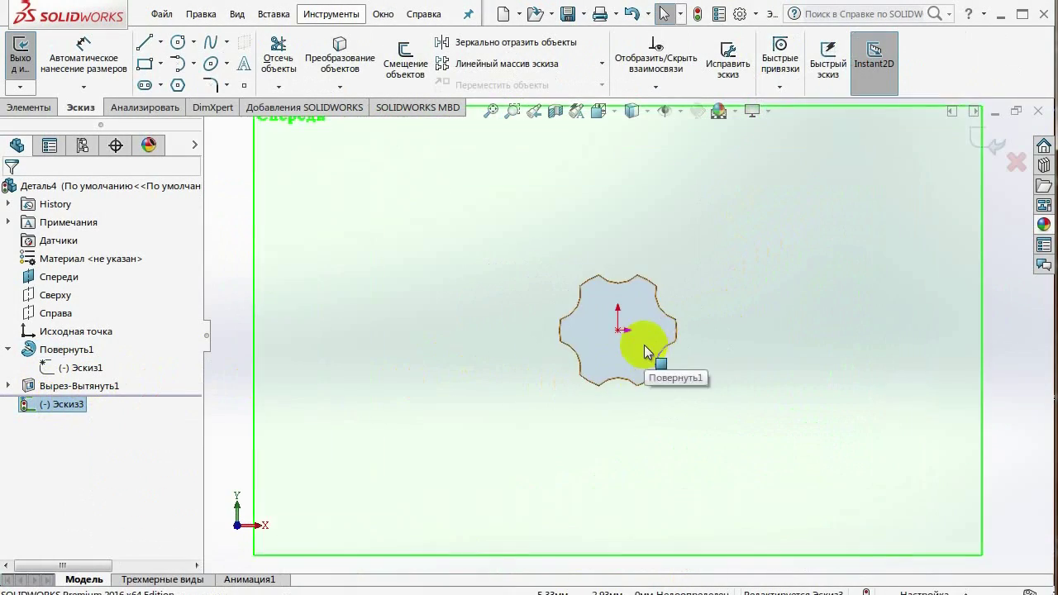
scroll(644, 344, "down", 3)
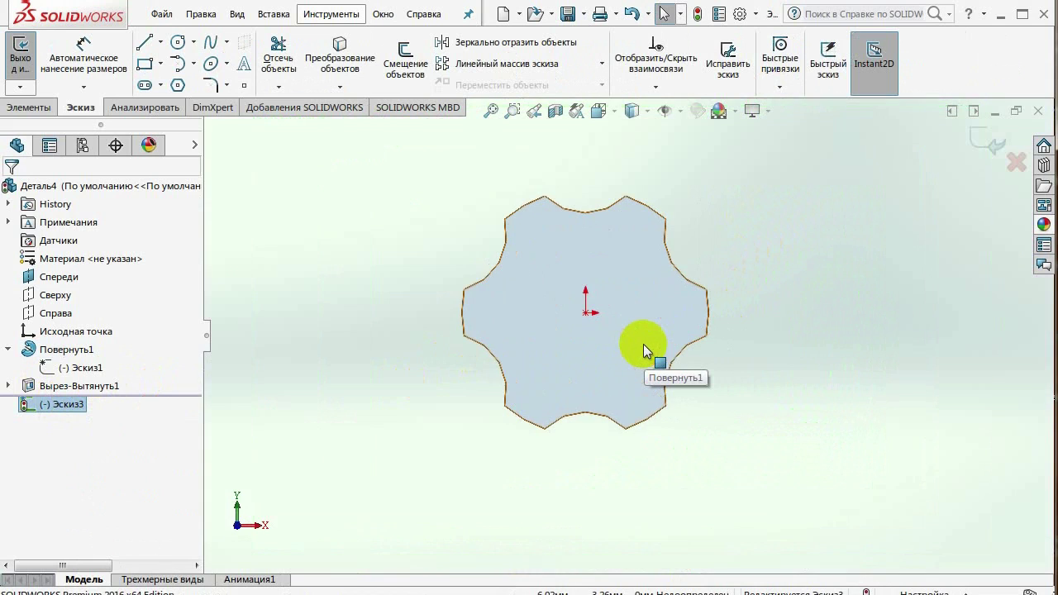
left_click(181, 43)
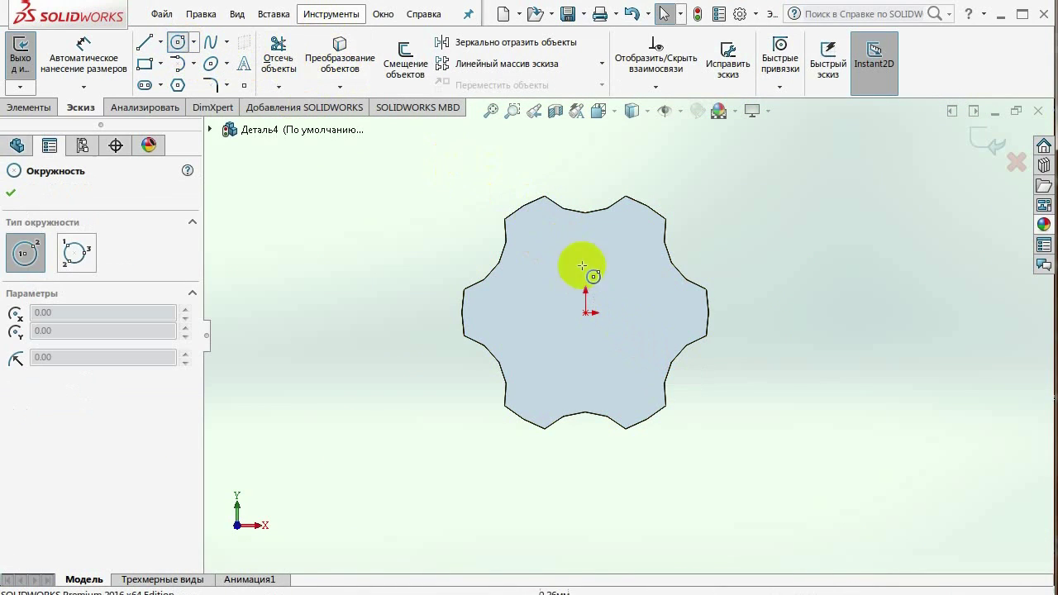
left_click(585, 313)
left_click(679, 301)
right_click_drag(746, 234, 732, 141)
left_click(620, 224)
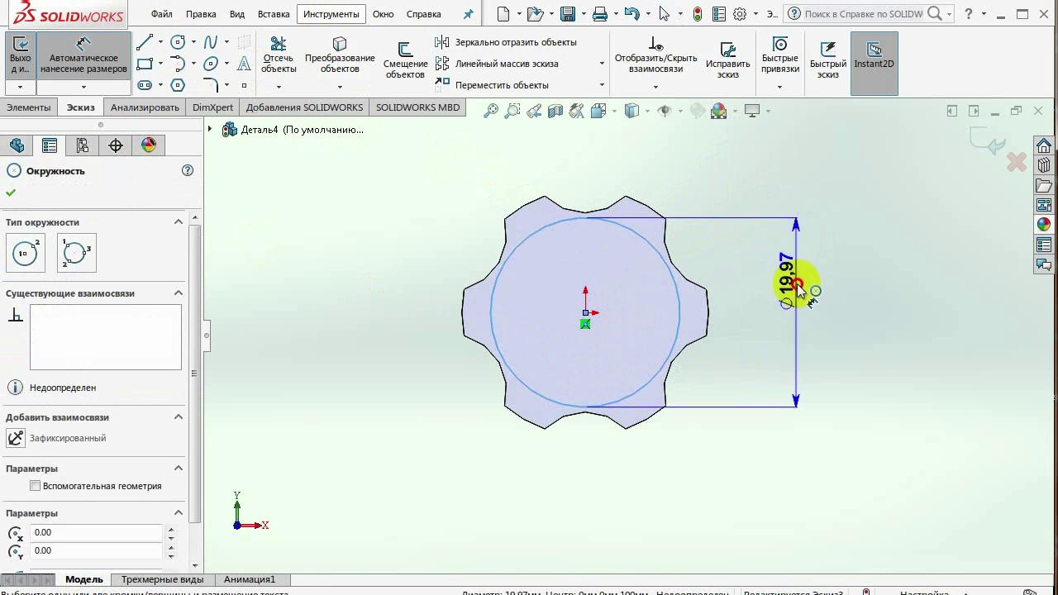
left_click(795, 287)
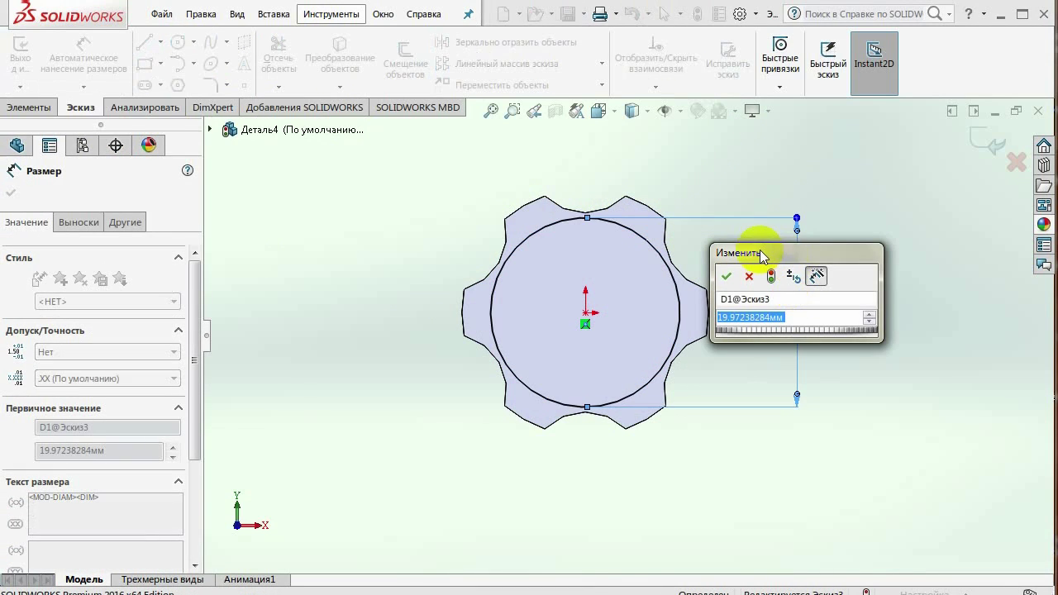
key("Return")
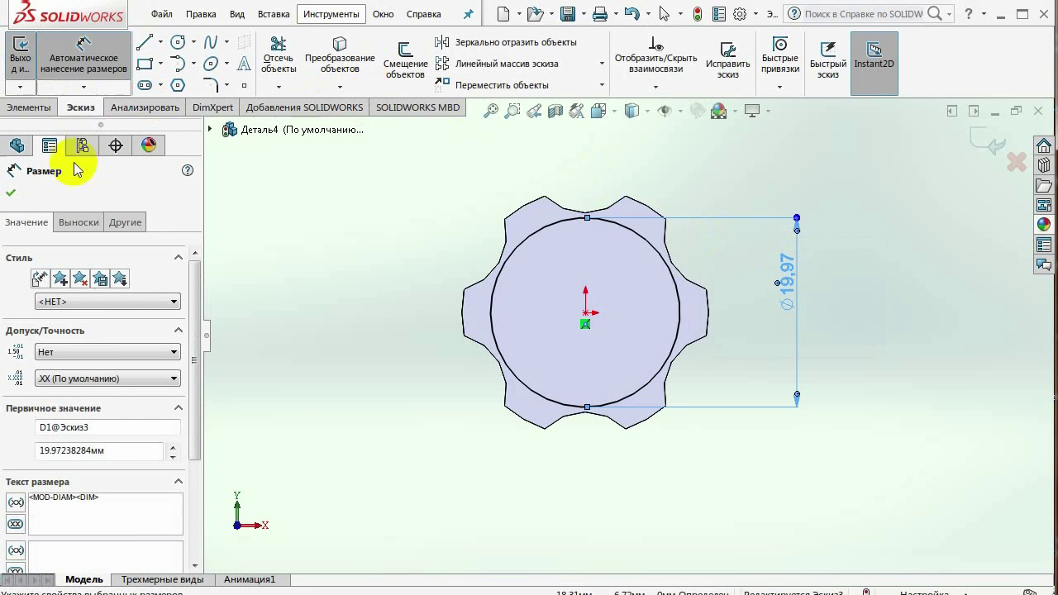
Extrude the Ø19.97 circle into a 2 mm boss, Бобышка-Вытянуть1.
left_click(32, 108)
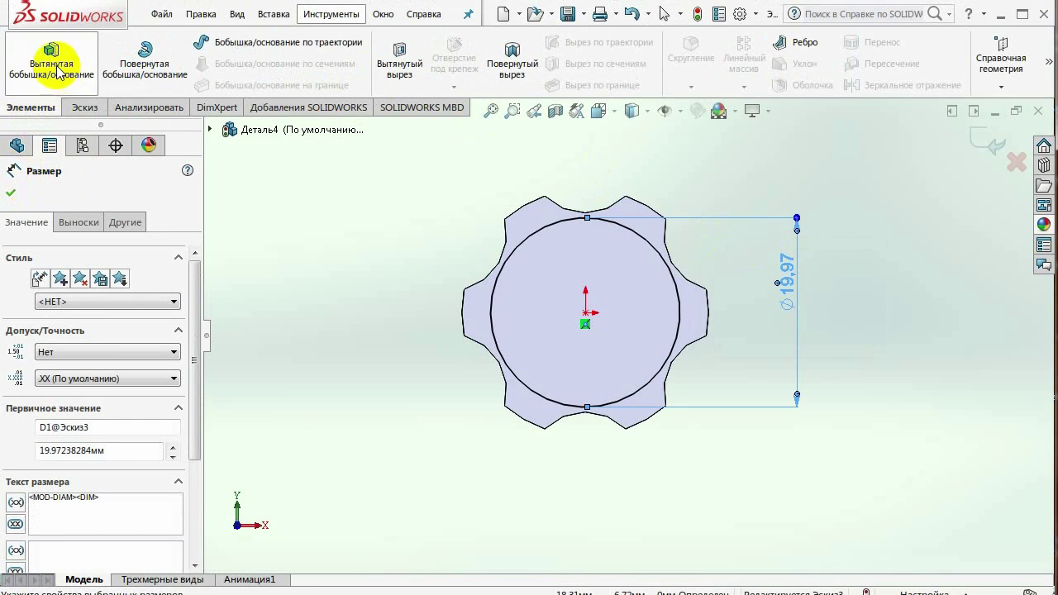
left_click(54, 62)
left_click(538, 263)
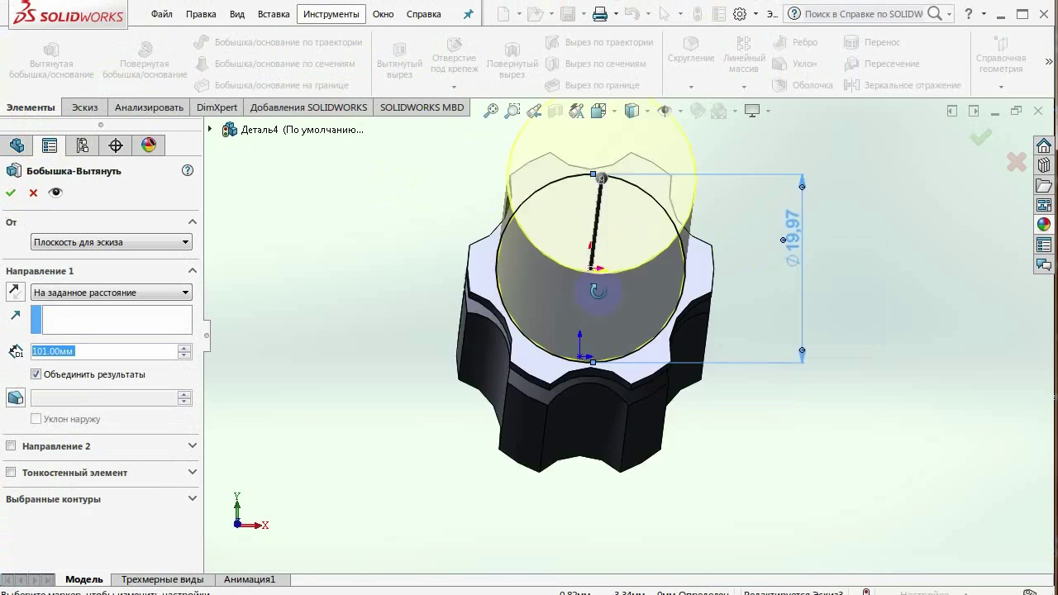
scroll(595, 213, "down", 5)
scroll(595, 209, "up", 5)
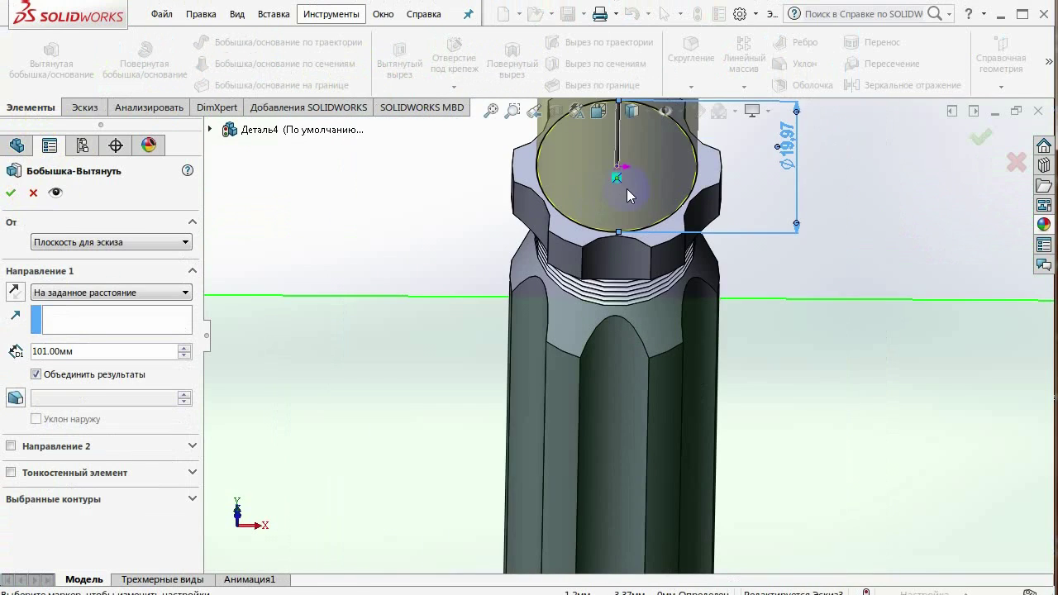
scroll(628, 196, "up", 1)
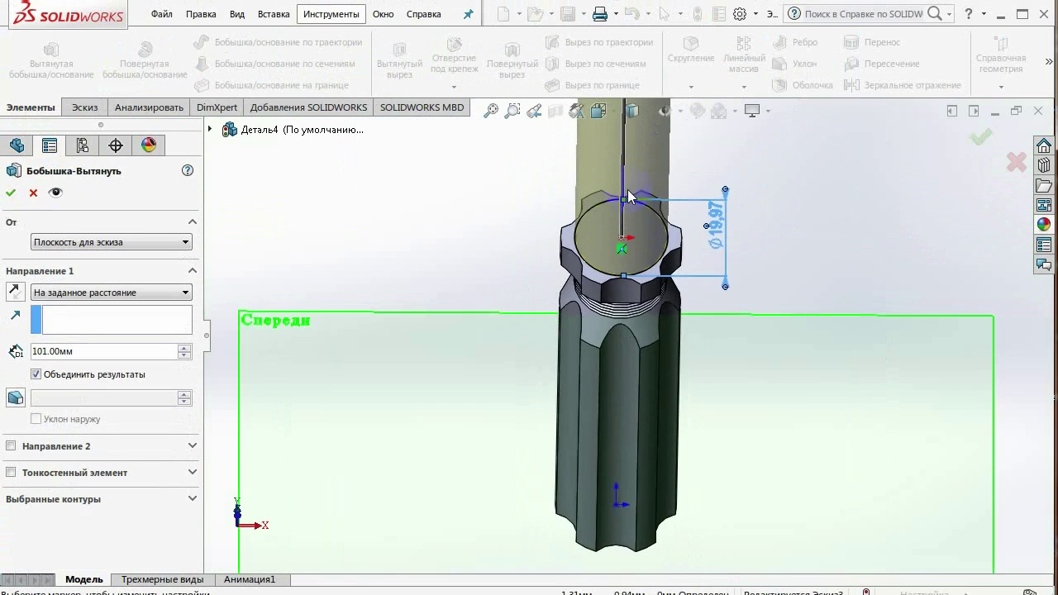
left_click(109, 353)
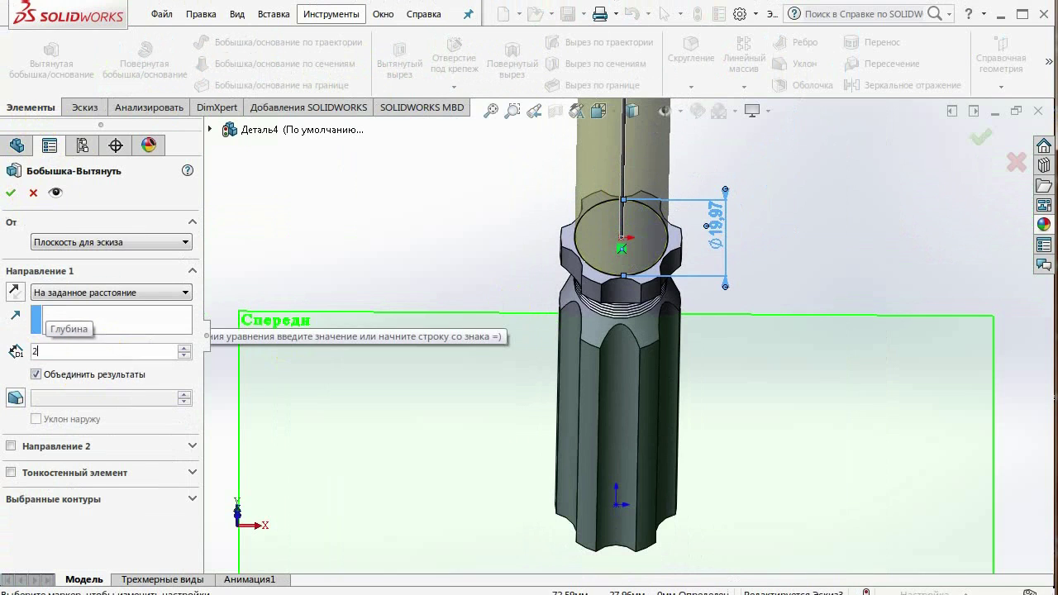
key("Return")
mouse_move(567, 361)
middle_mouse_down()
mouse_move(572, 249)
mouse_move(559, 232)
mouse_move(542, 238)
mouse_move(524, 323)
middle_mouse_up()
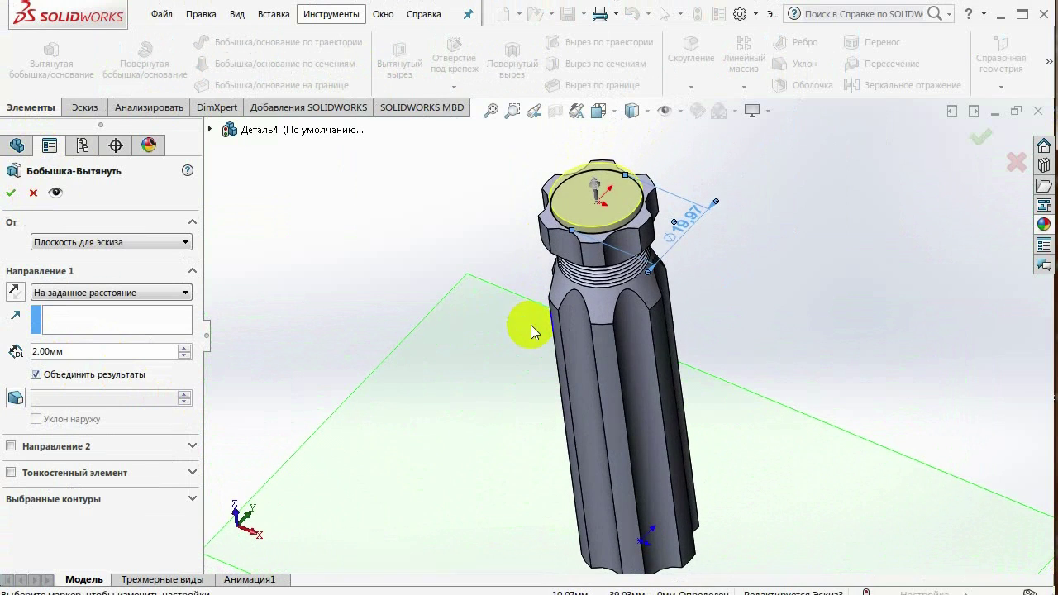
left_click(13, 199)
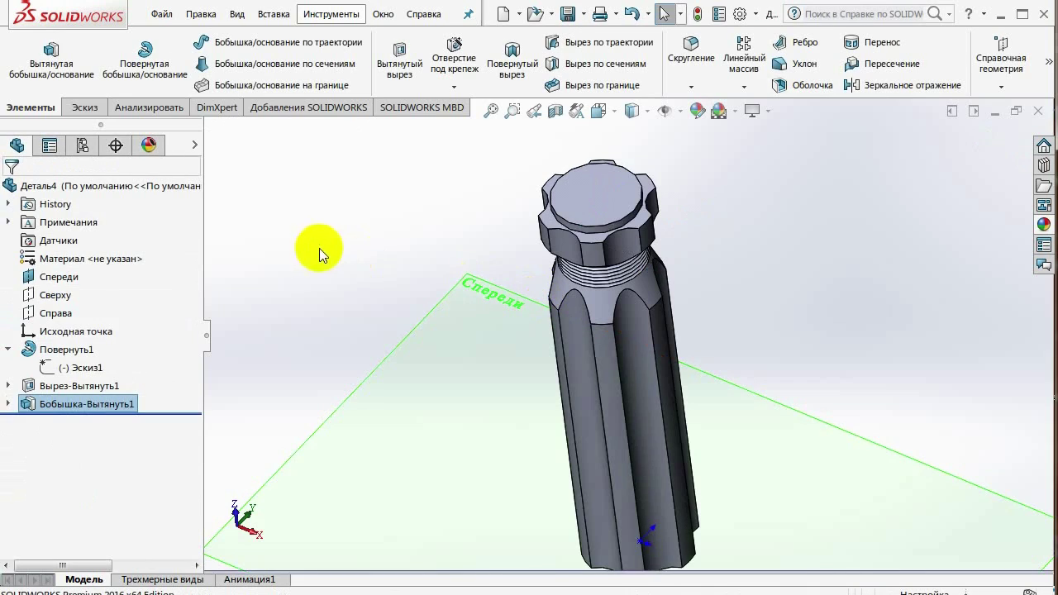
Orbit to the handle's bottom face, start sketch Эскиз4 there and view it Normal To.
middle_click_drag(692, 350, 573, 309)
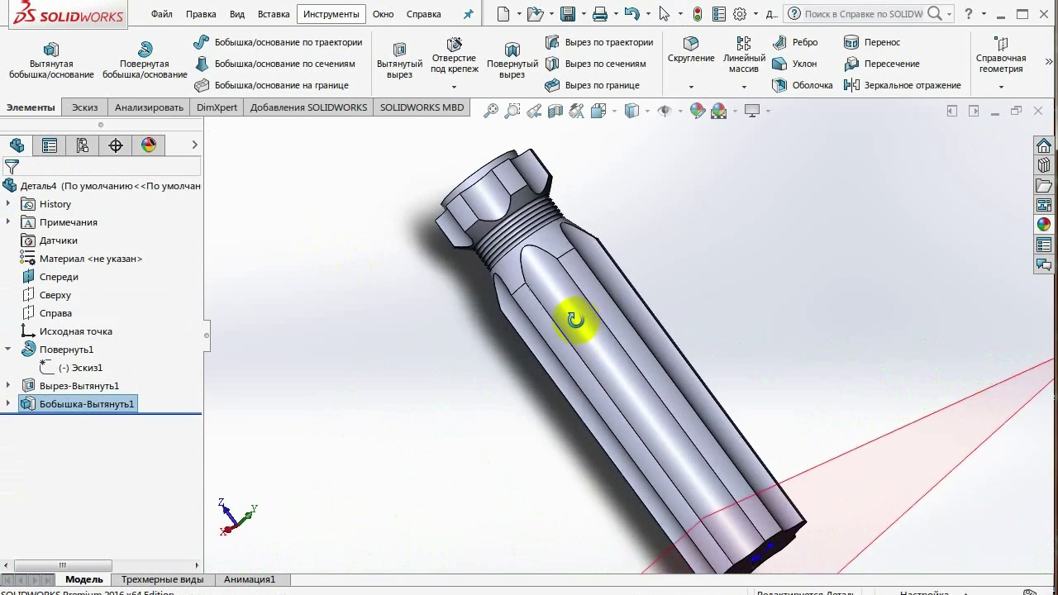
scroll(715, 424, "up", 2)
scroll(750, 449, "up", 1)
mouse_move(609, 378)
middle_mouse_down()
mouse_move(696, 423)
mouse_move(633, 389)
mouse_move(652, 292)
mouse_move(609, 489)
mouse_move(633, 413)
mouse_move(625, 331)
middle_mouse_up()
right_click(595, 350)
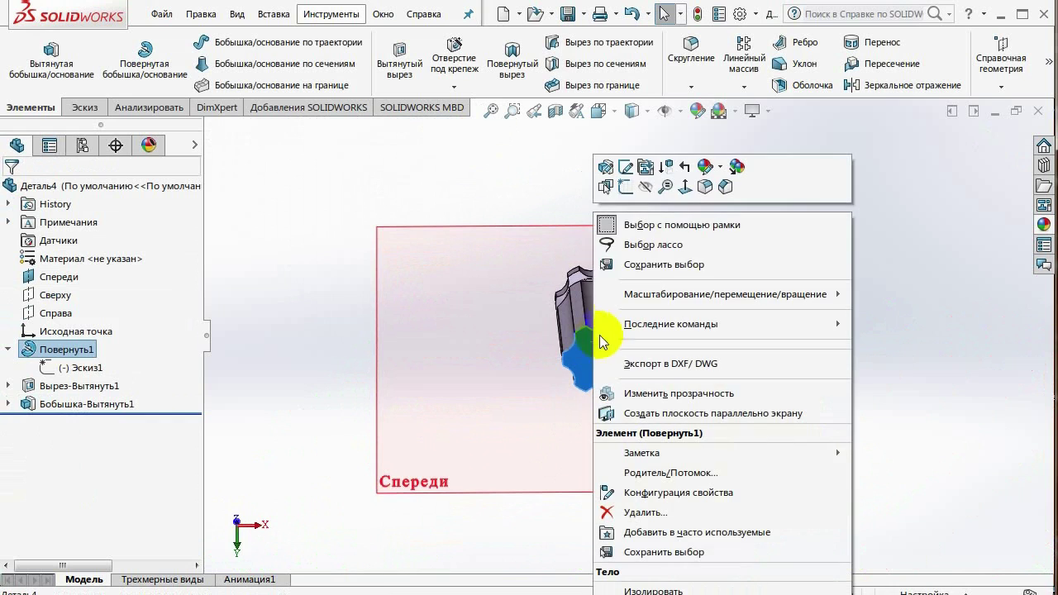
left_click(624, 189)
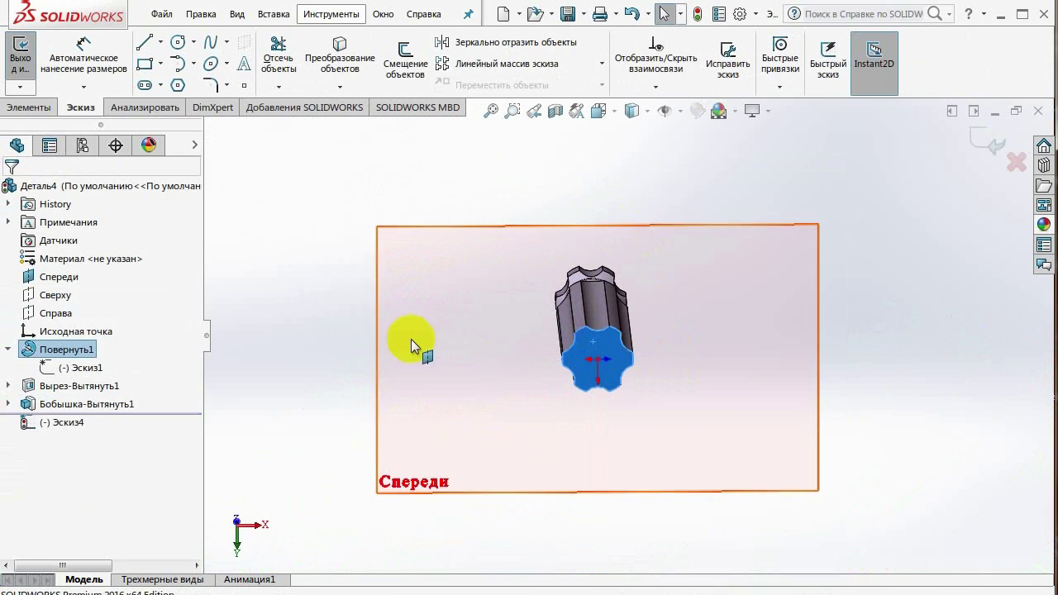
right_click(61, 429)
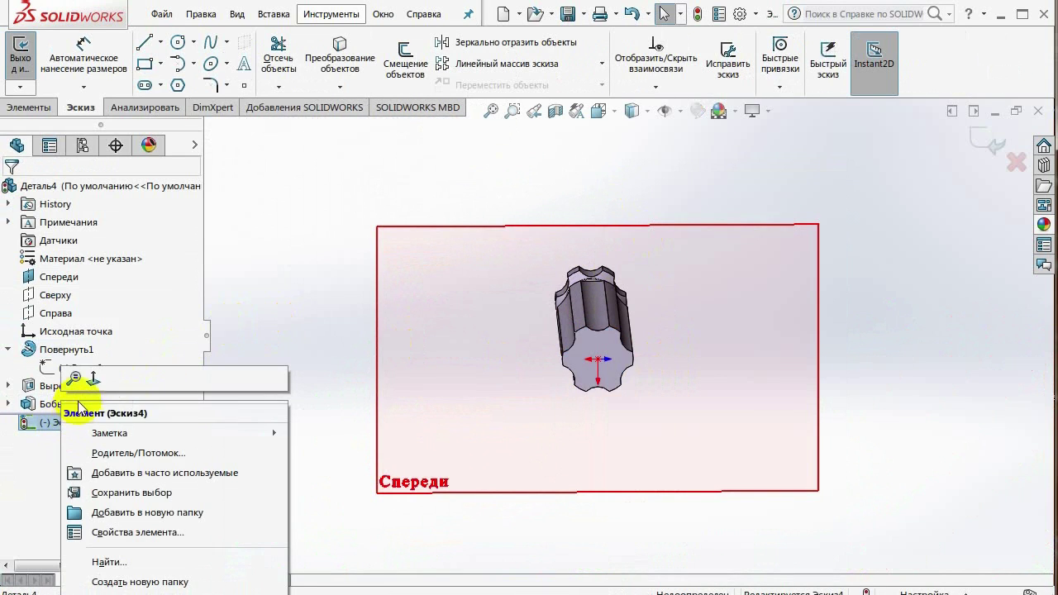
left_click(90, 373)
scroll(636, 356, "down", 1)
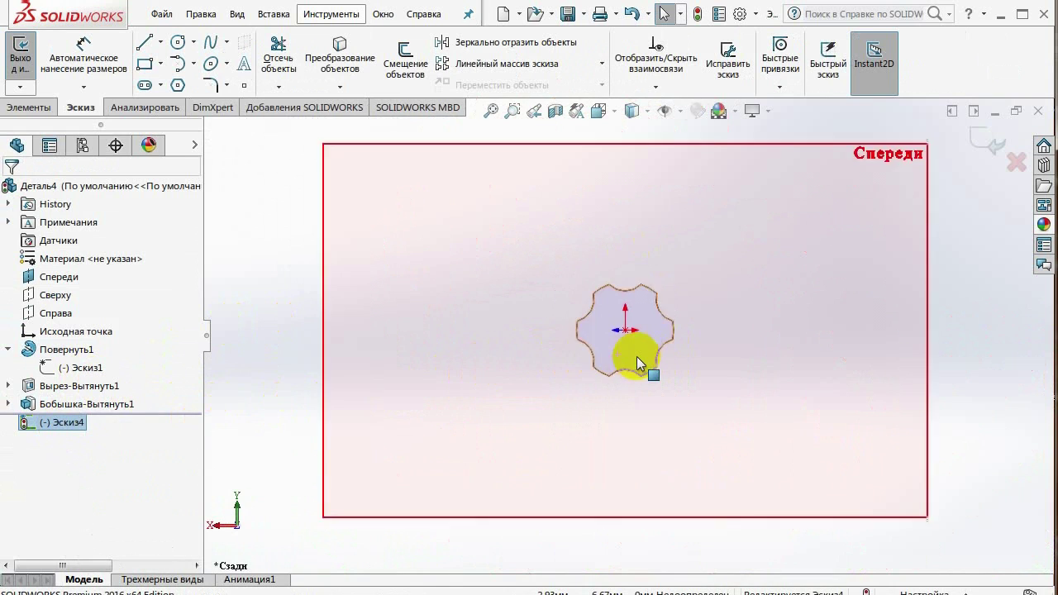
scroll(633, 347, "down", 3)
scroll(639, 332, "down", 2)
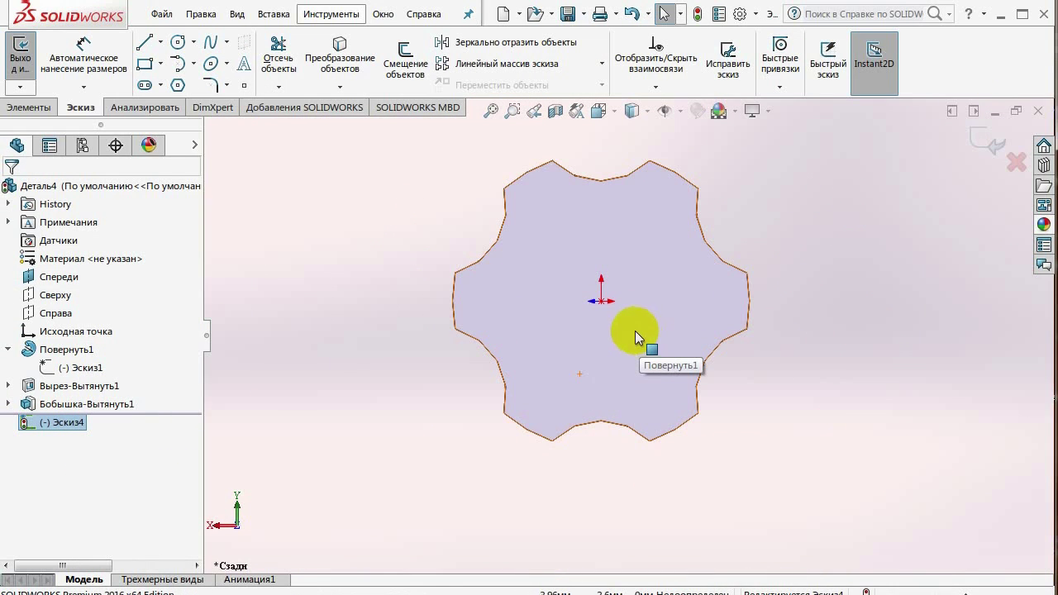
Draw an origin-centred circle around the fluted end and dimension it to Ø40 mm.
left_click(178, 46)
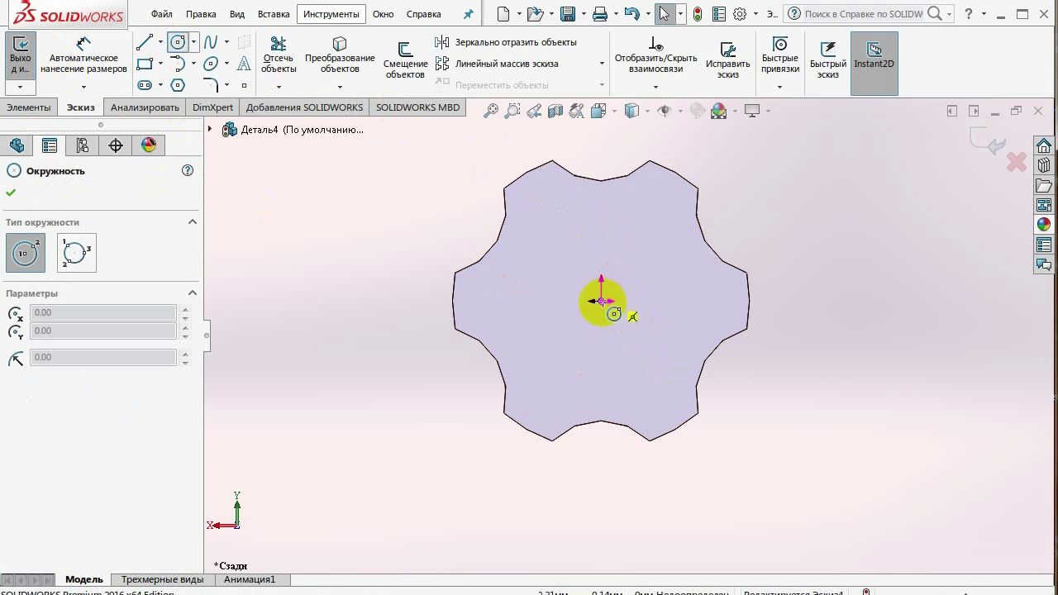
left_click_drag(608, 309, 847, 512)
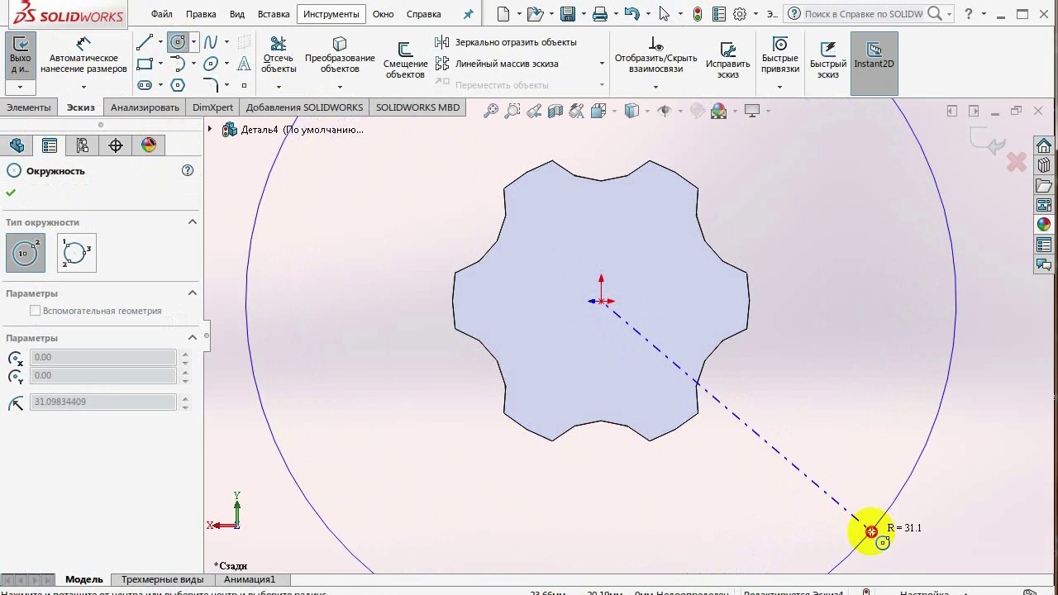
left_click_drag(848, 513, 872, 527)
scroll(645, 348, "down", 3)
scroll(651, 354, "up", 4)
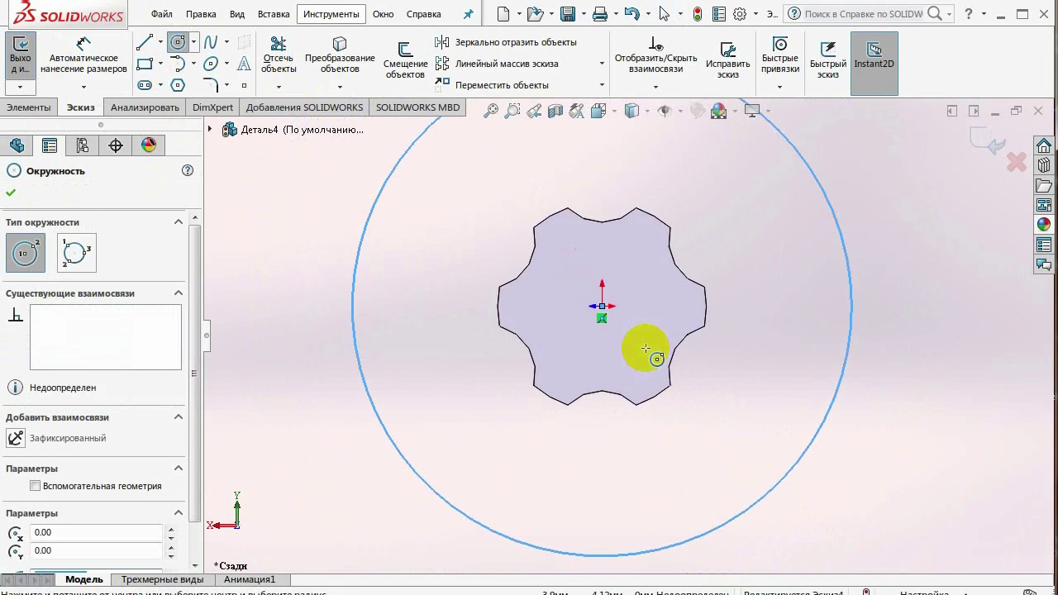
scroll(670, 343, "up", 4)
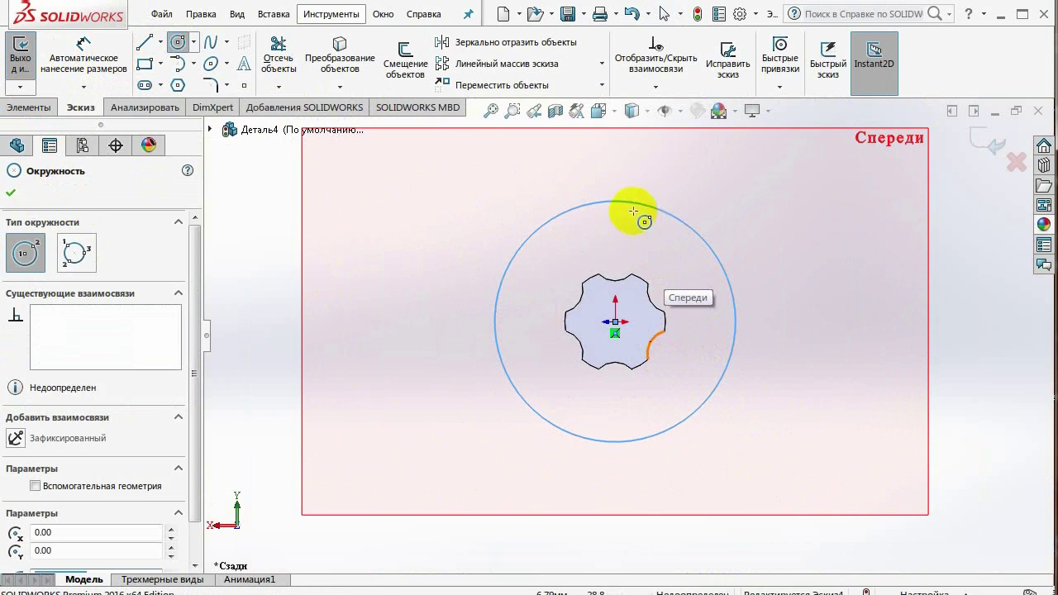
right_click_drag(733, 201, 727, 142)
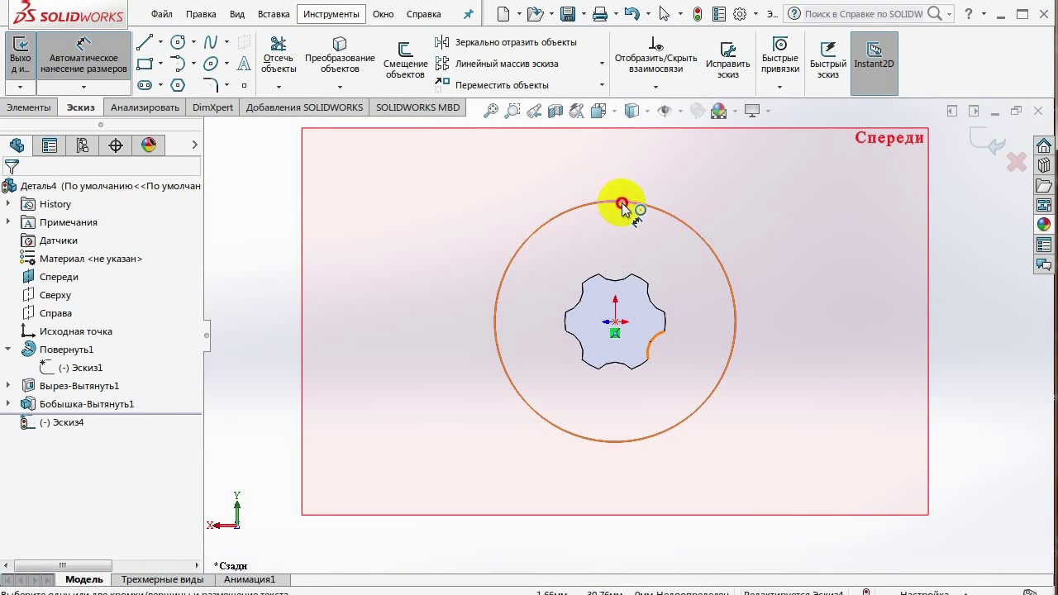
left_click(622, 204)
left_click(809, 318)
type("40")
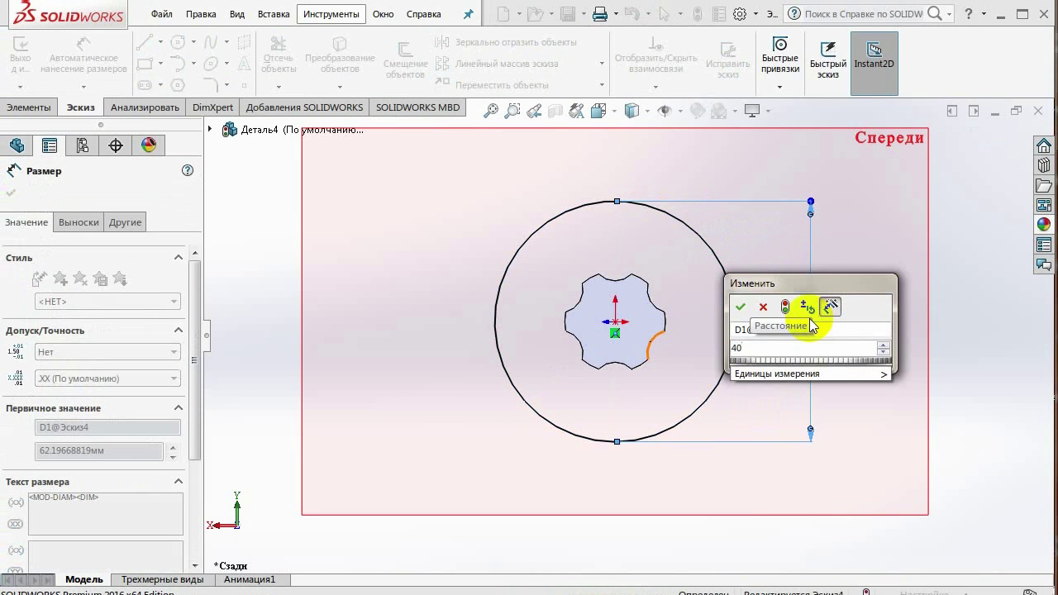
key("Return")
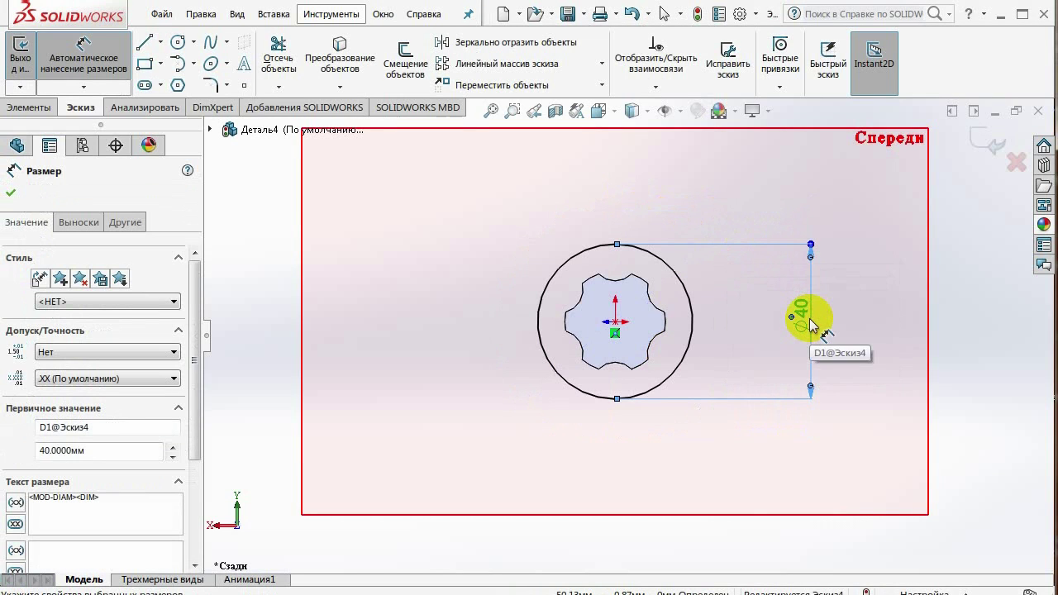
mouse_move(680, 236)
middle_mouse_down()
mouse_move(727, 562)
mouse_move(691, 257)
mouse_move(802, 177)
middle_mouse_up()
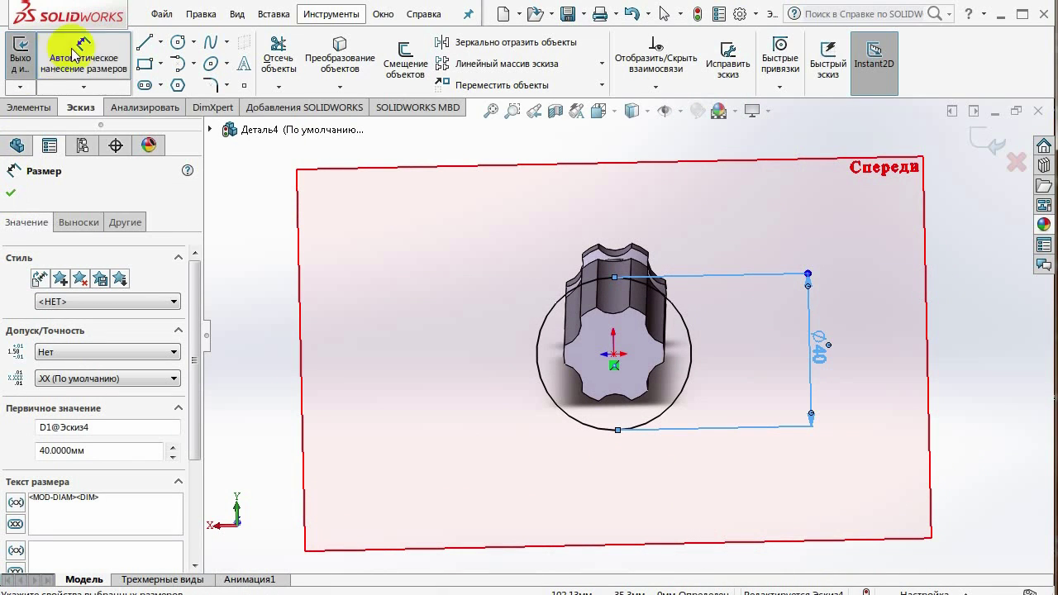
Extrude the Ø40 circle into a 0.8 mm disc, Бобышка-Вытянуть2.
left_click(25, 106)
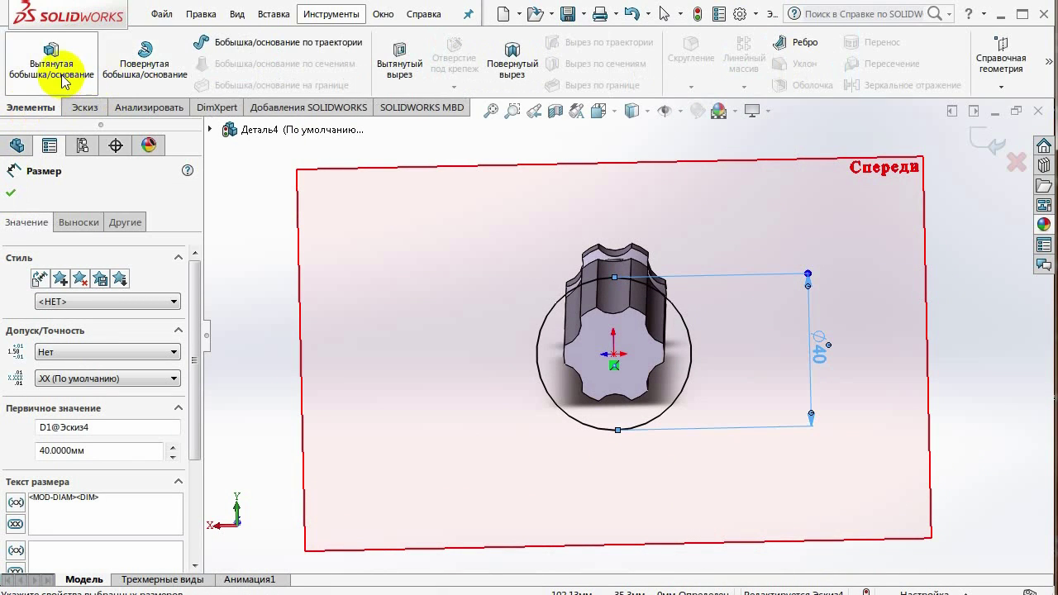
left_click(48, 76)
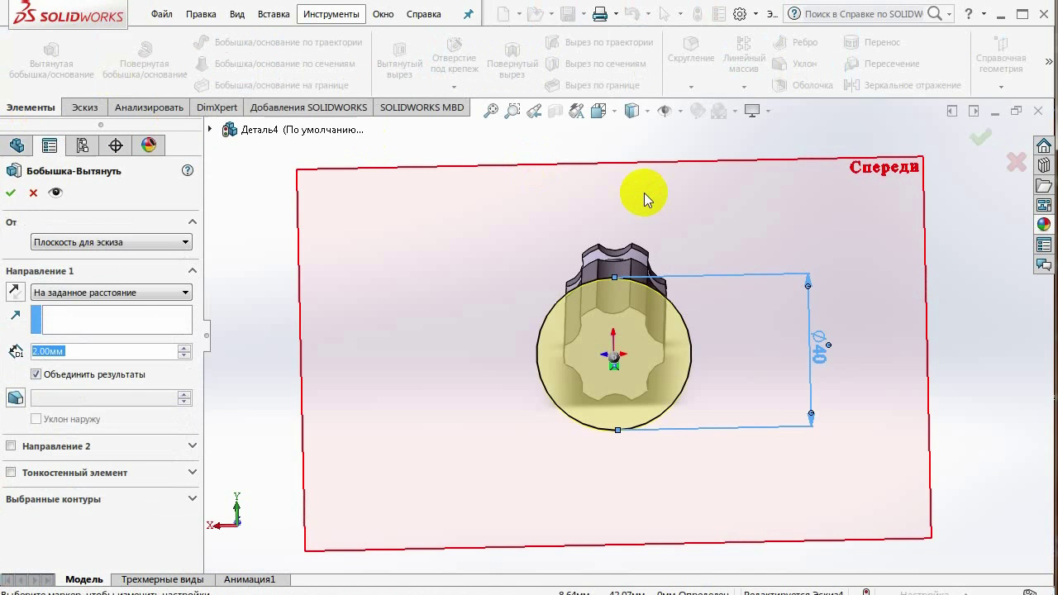
mouse_move(665, 226)
middle_mouse_down()
mouse_move(712, 452)
mouse_move(699, 467)
middle_mouse_up()
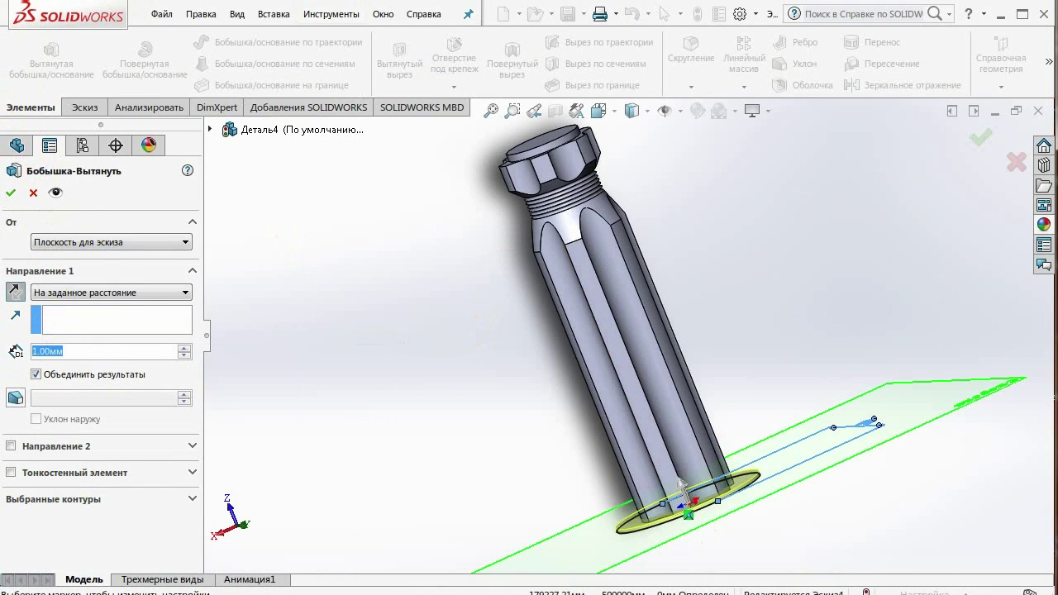
type("0.8")
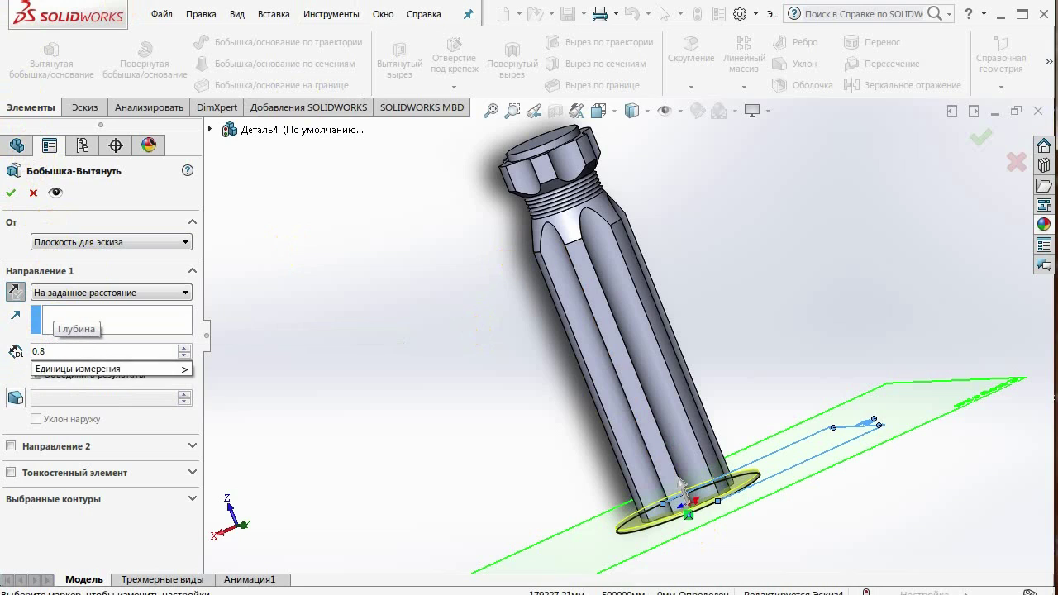
key("Return")
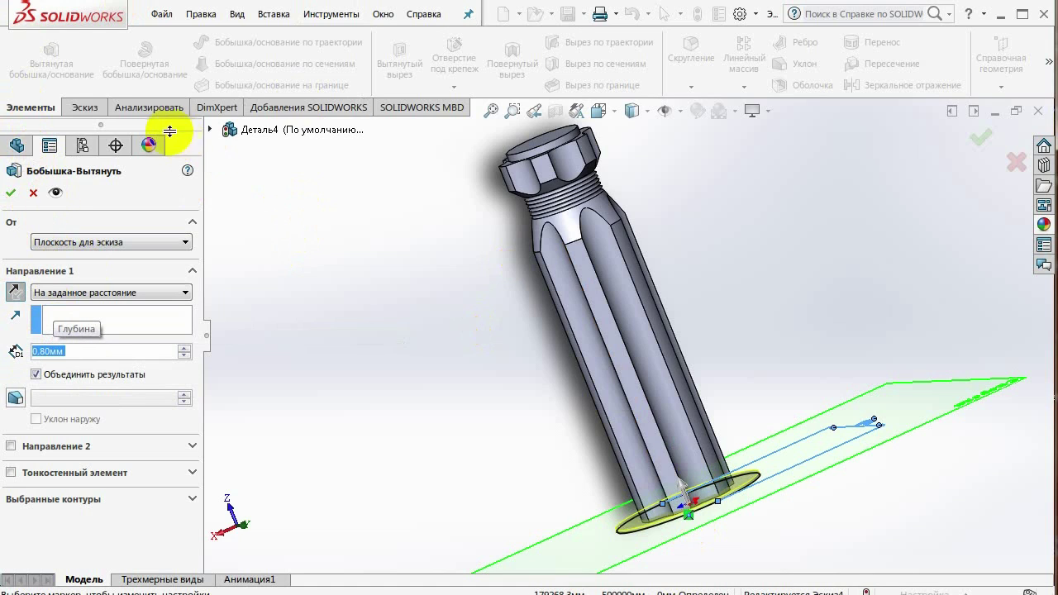
left_click(10, 193)
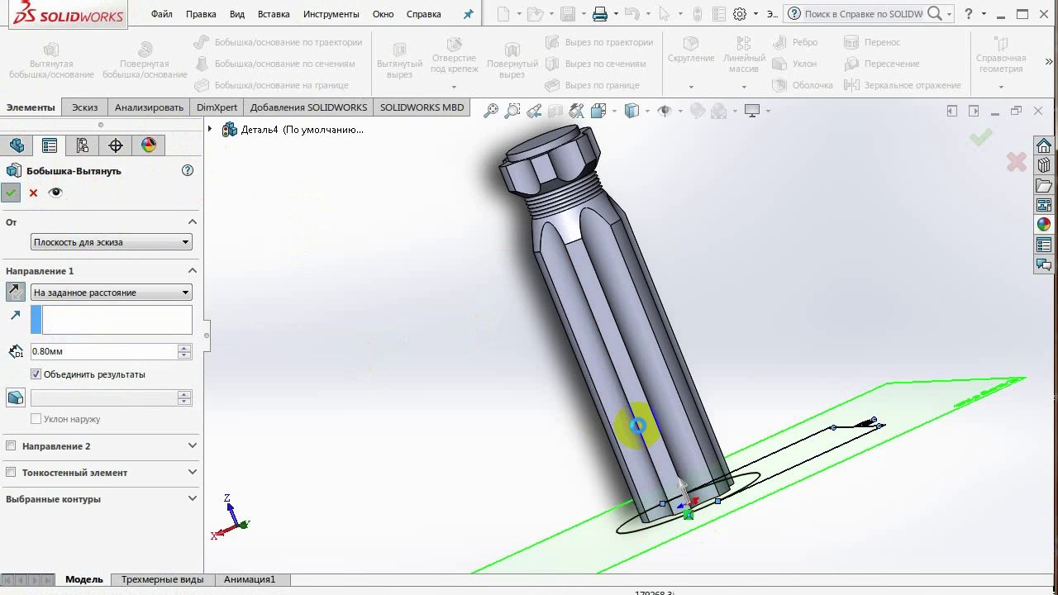
mouse_move(637, 430)
middle_mouse_down()
mouse_move(719, 448)
mouse_move(753, 494)
mouse_move(746, 526)
mouse_move(677, 528)
mouse_move(671, 465)
mouse_move(590, 373)
mouse_move(768, 472)
mouse_move(794, 496)
mouse_move(791, 523)
mouse_move(741, 434)
middle_mouse_up()
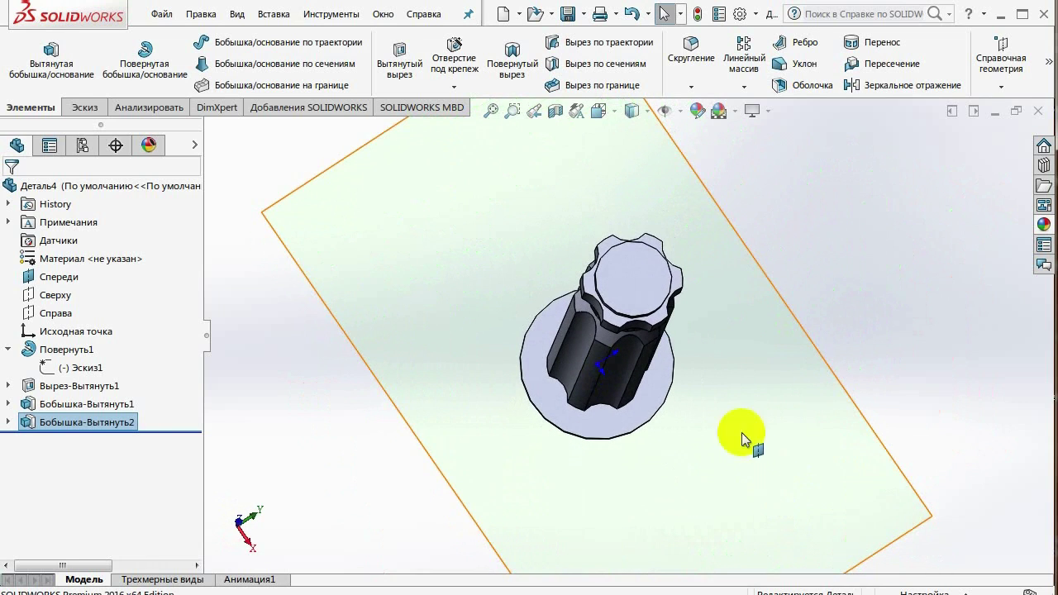
Start a new sketch, Эскиз5, on the handle's top face and view it normal-to.
left_click(638, 285)
right_click(638, 285)
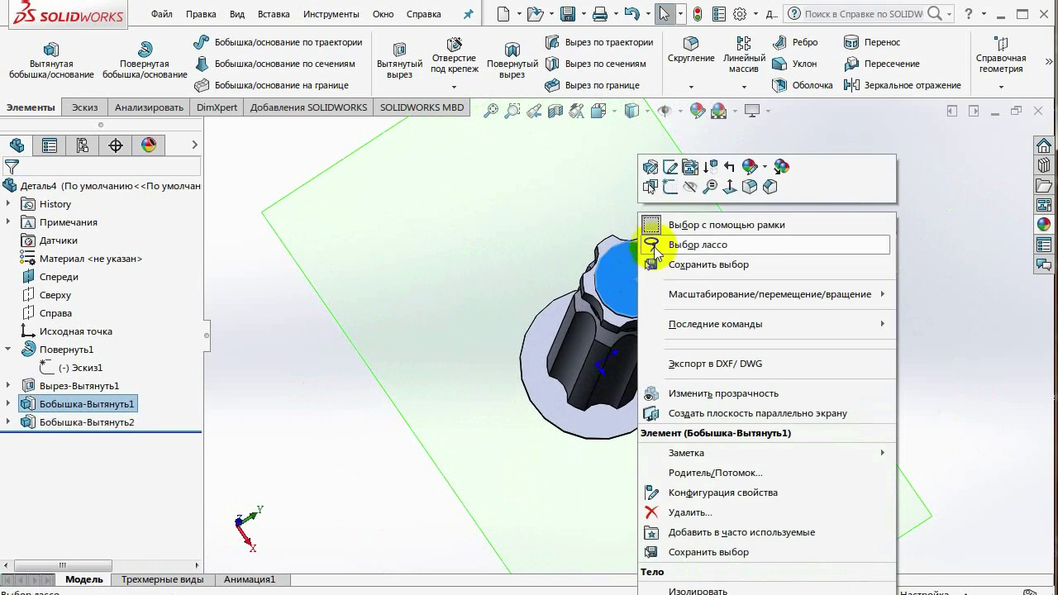
left_click(669, 188)
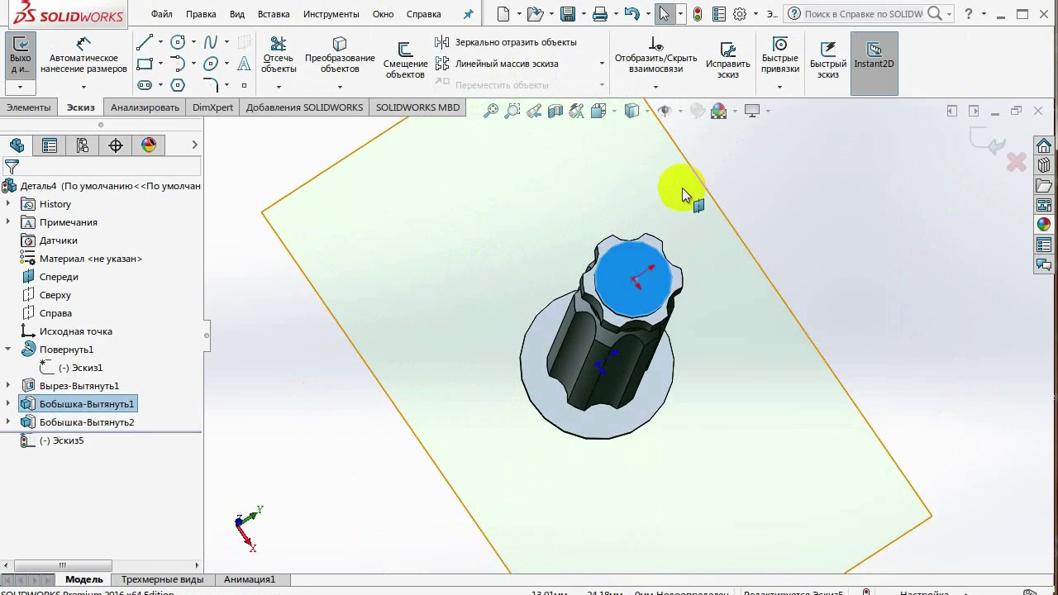
right_click(59, 448)
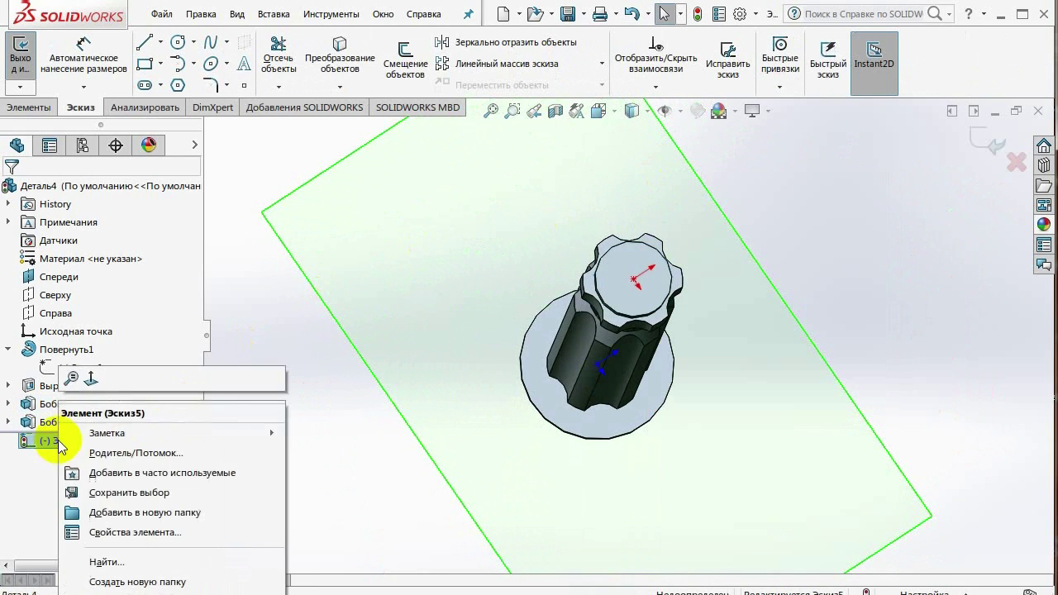
left_click(85, 380)
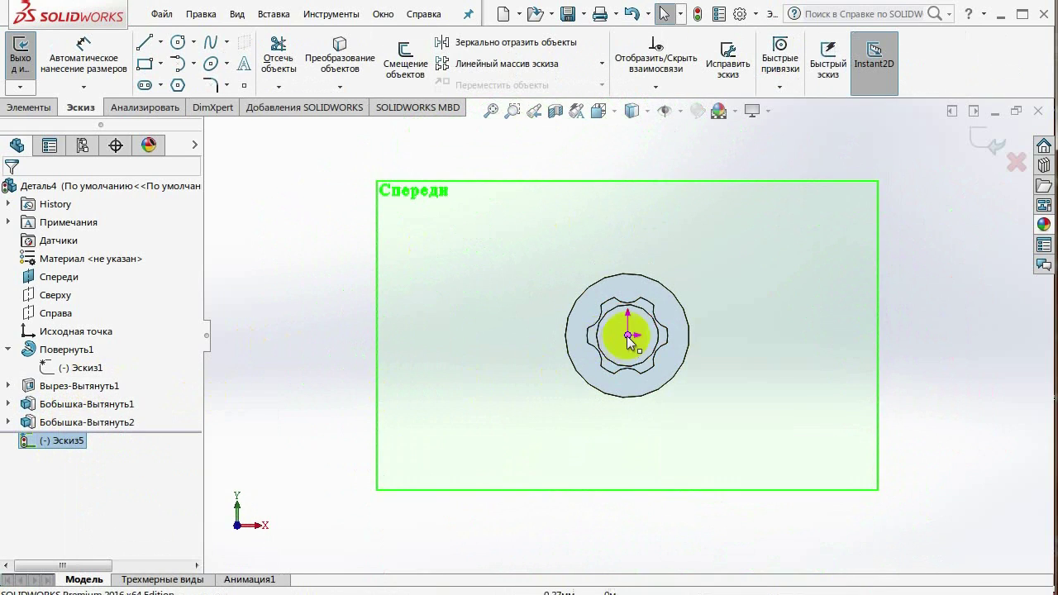
scroll(627, 336, "down", 3)
scroll(627, 336, "down", 1)
scroll(627, 336, "down", 2)
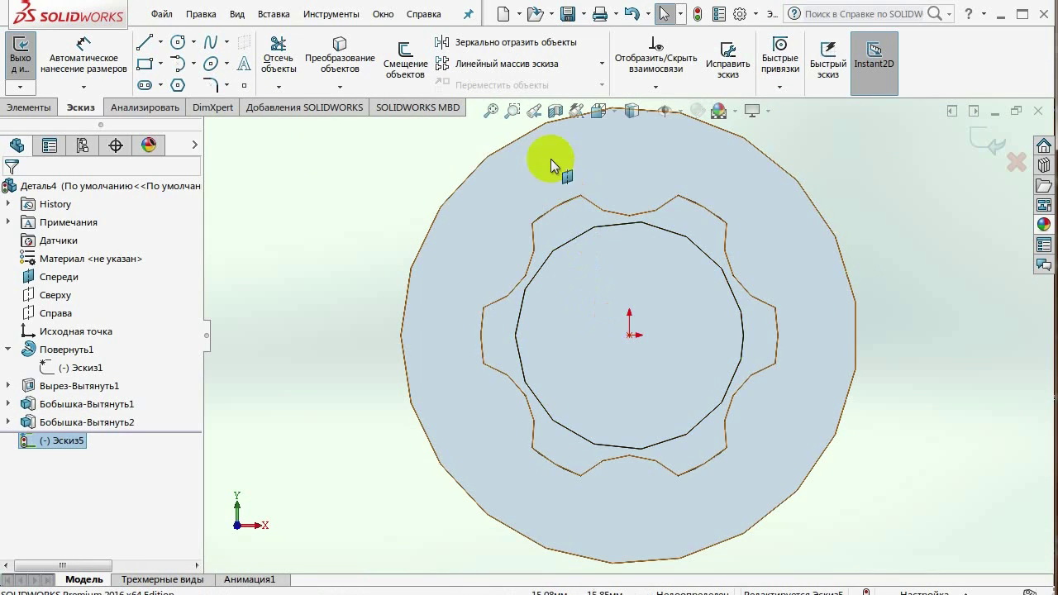
Draw a circle centred on the origin and dimension its diameter to 9.5 mm.
left_click(177, 41)
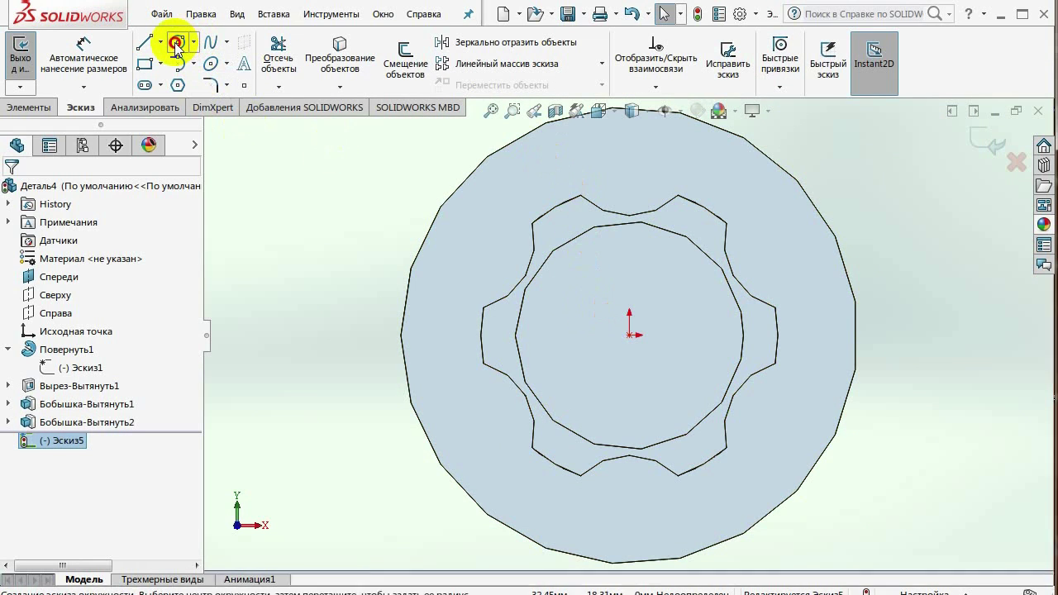
left_click(629, 334)
left_click(646, 365)
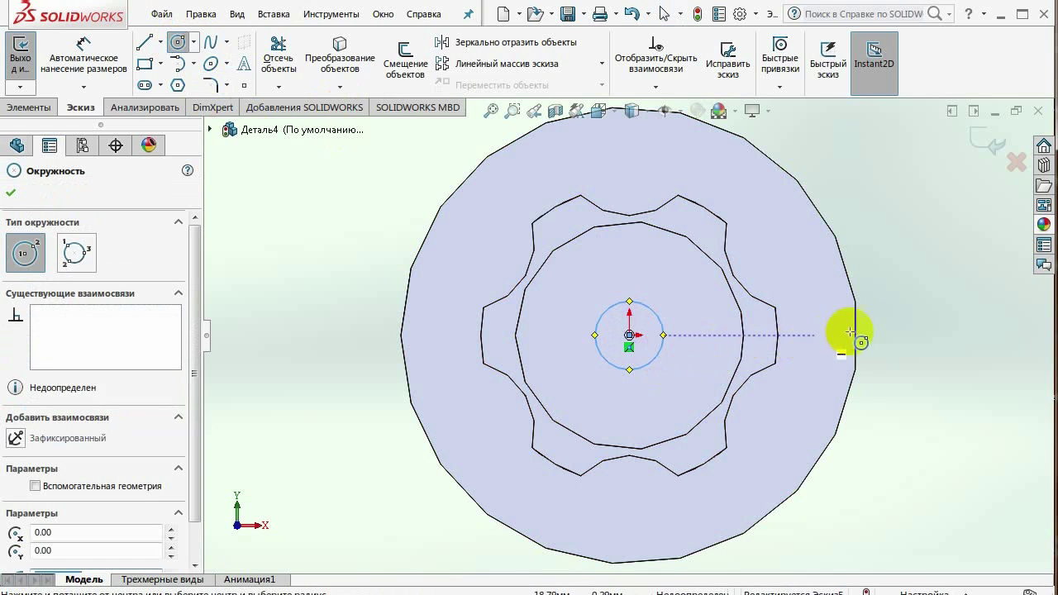
key("Escape")
key("d")
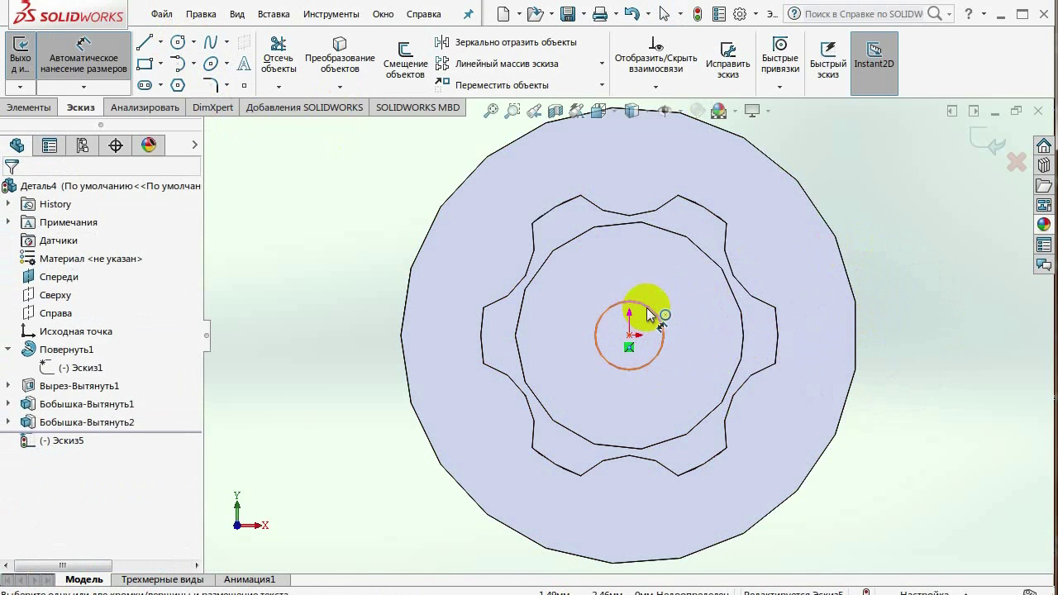
left_click(653, 314)
left_click(702, 327)
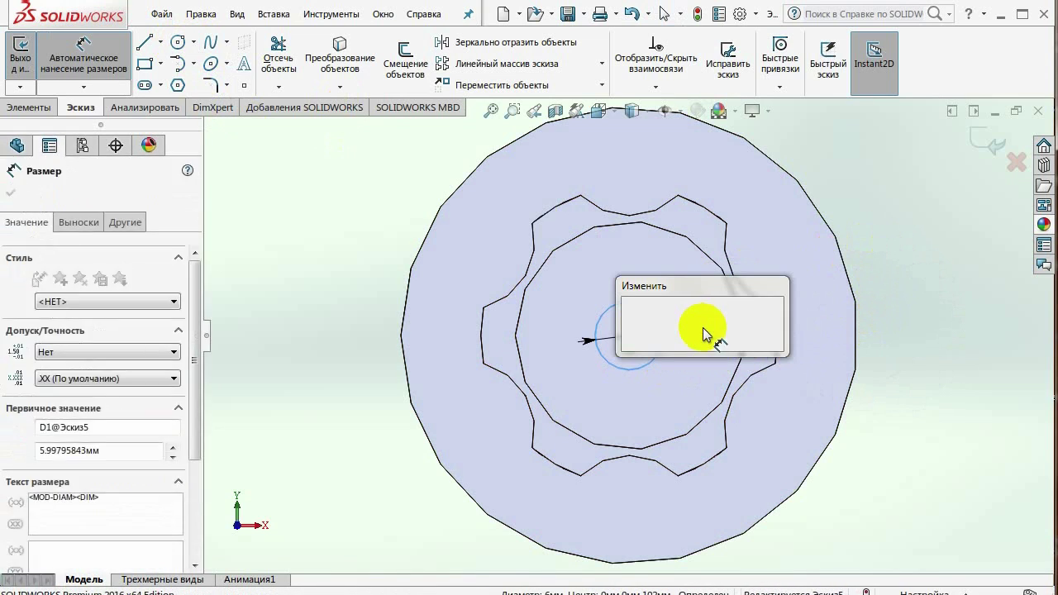
type("9.5")
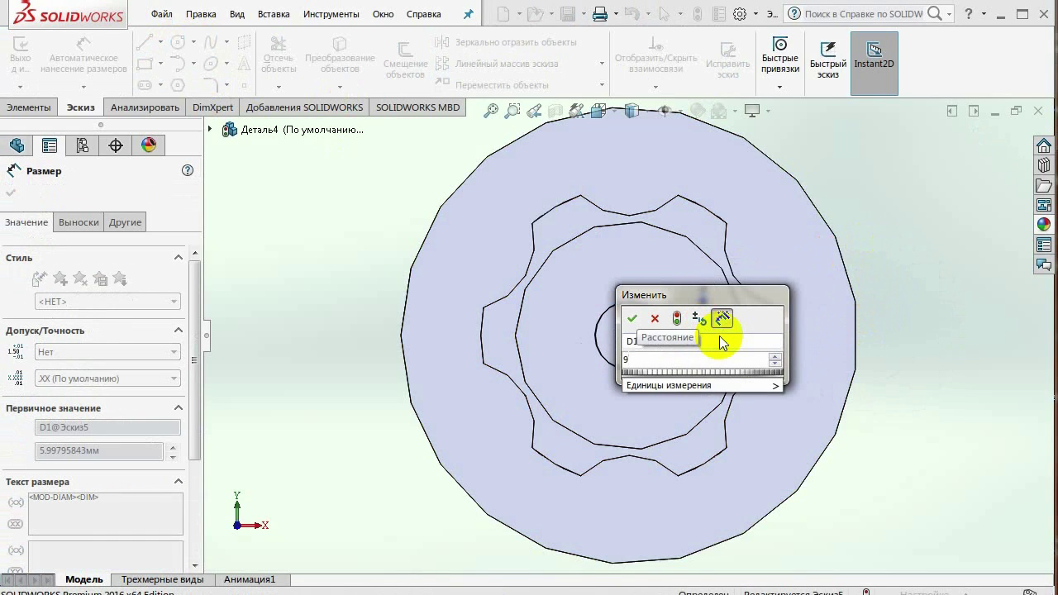
key("Return")
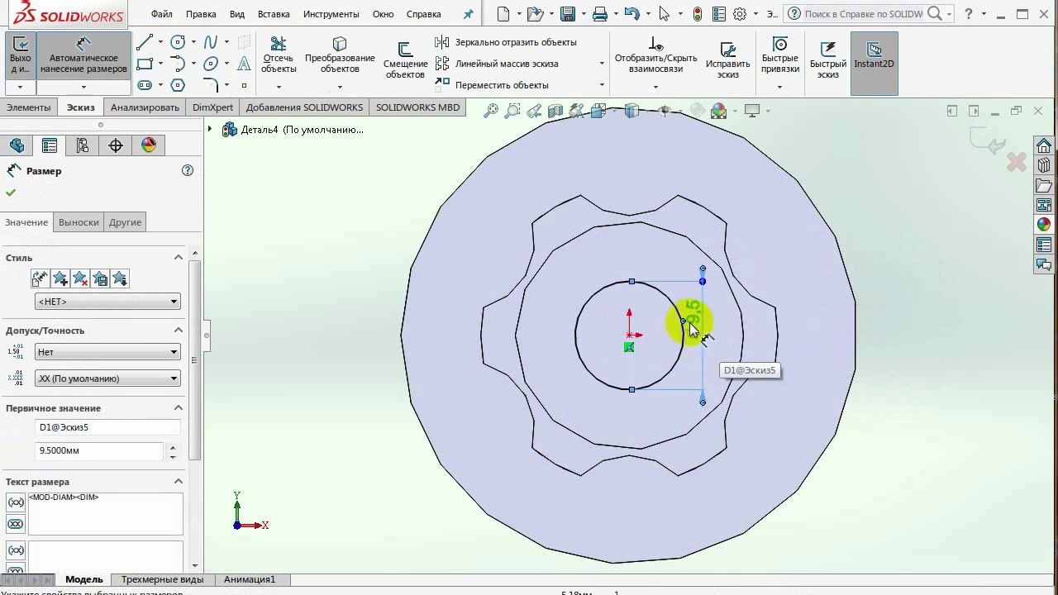
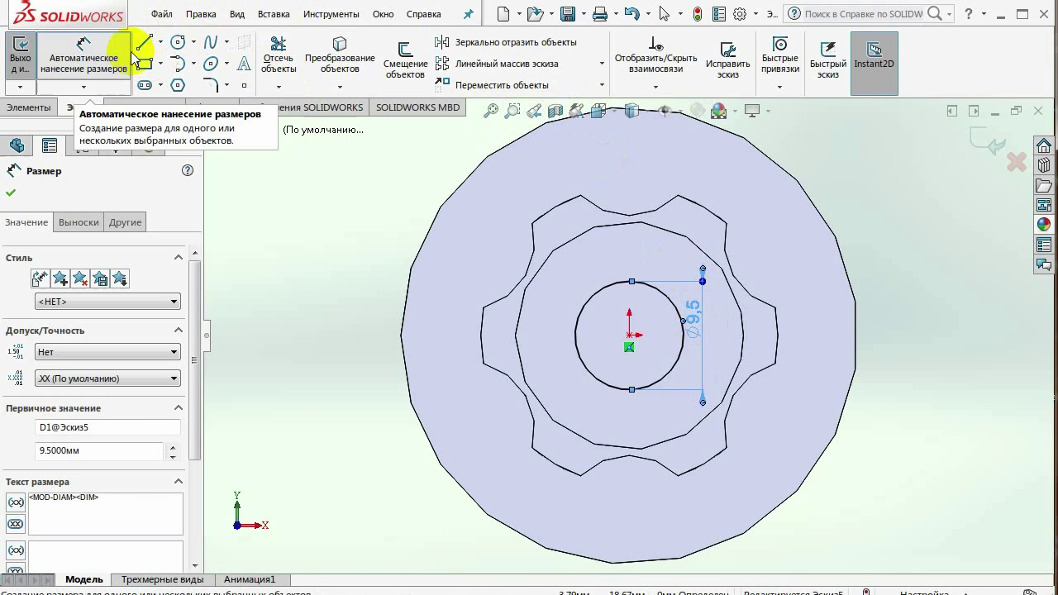
Cut the 9.5 mm circle into the handle as a 47 mm deep extruded bore.
left_click(129, 55)
left_click(31, 109)
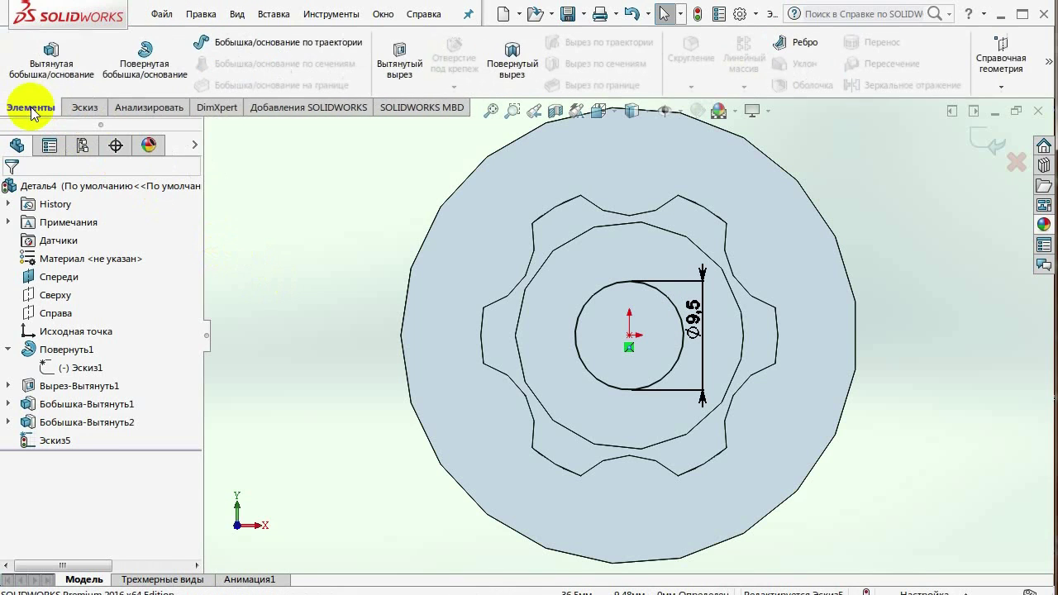
left_click(398, 56)
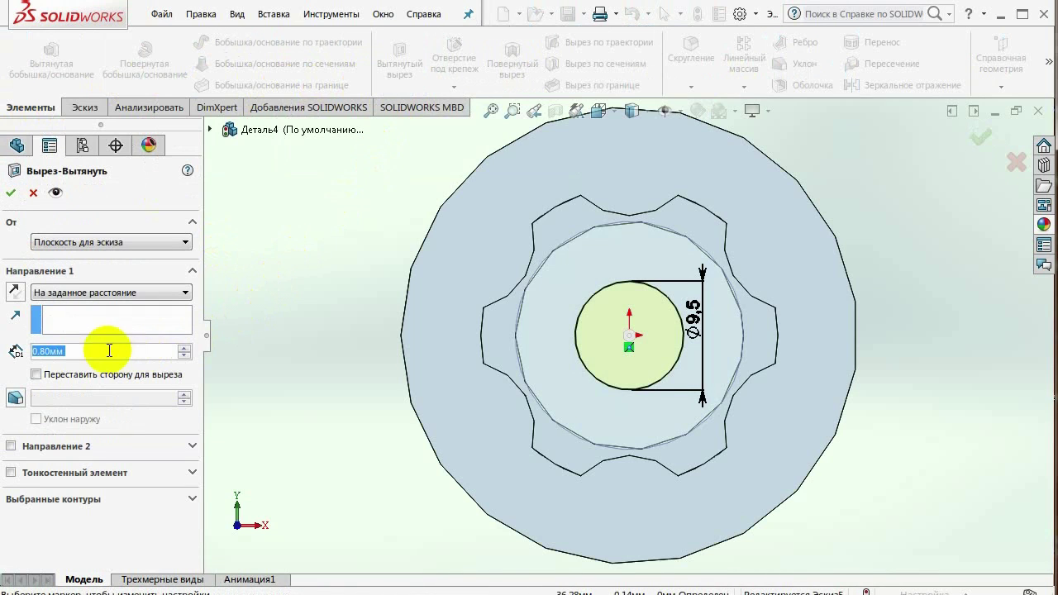
type("47.")
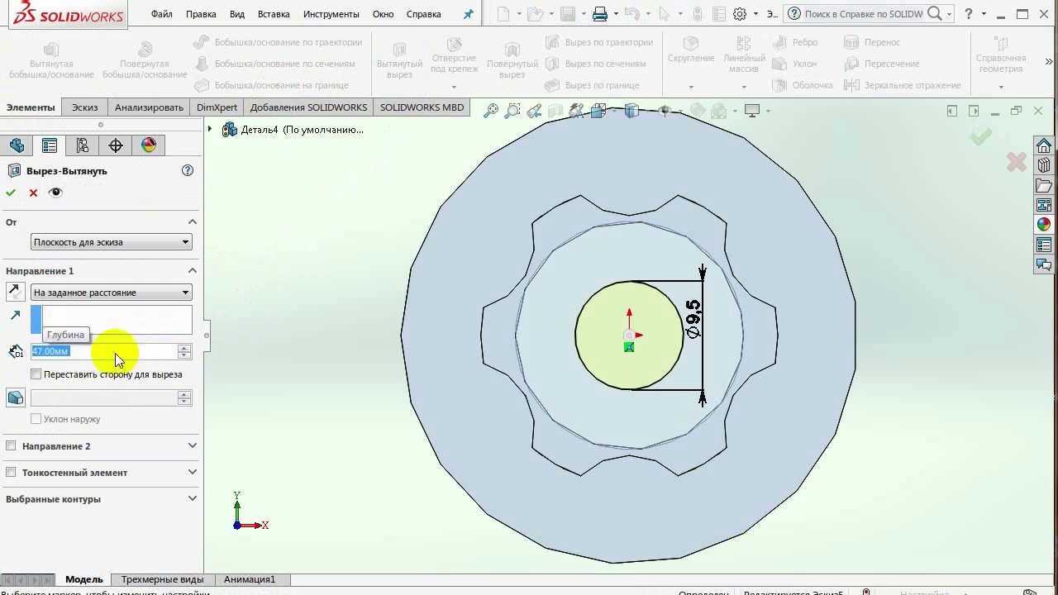
key("Return")
mouse_move(531, 385)
middle_mouse_down()
mouse_move(609, 421)
mouse_move(689, 418)
mouse_move(319, 201)
middle_mouse_up()
scroll(689, 417, "up", 3)
scroll(689, 417, "up", 2)
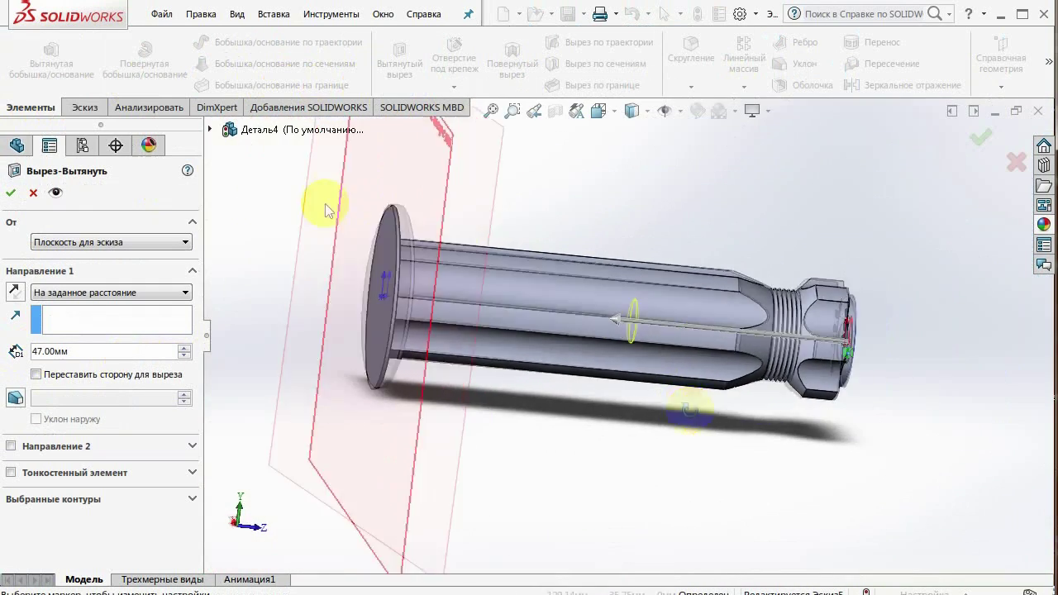
left_click(13, 194)
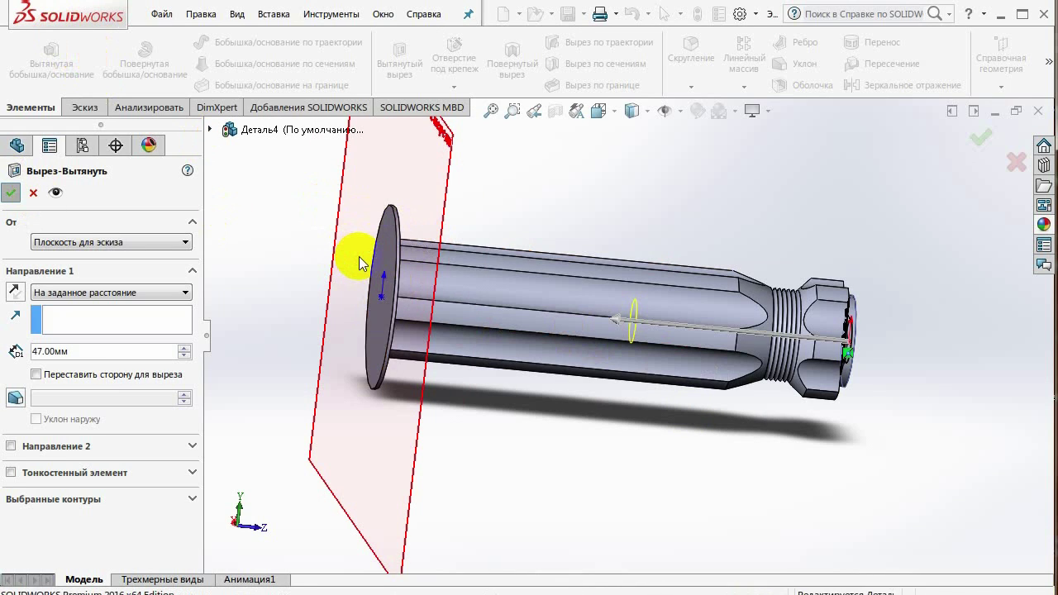
middle_click_drag(674, 357, 548, 349)
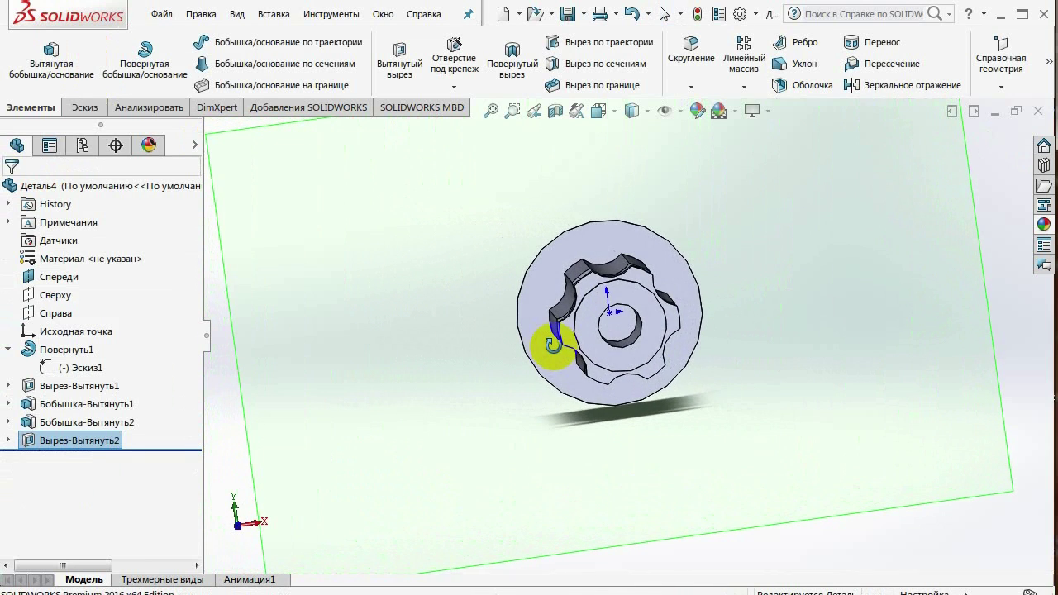
key("ctrl+3")
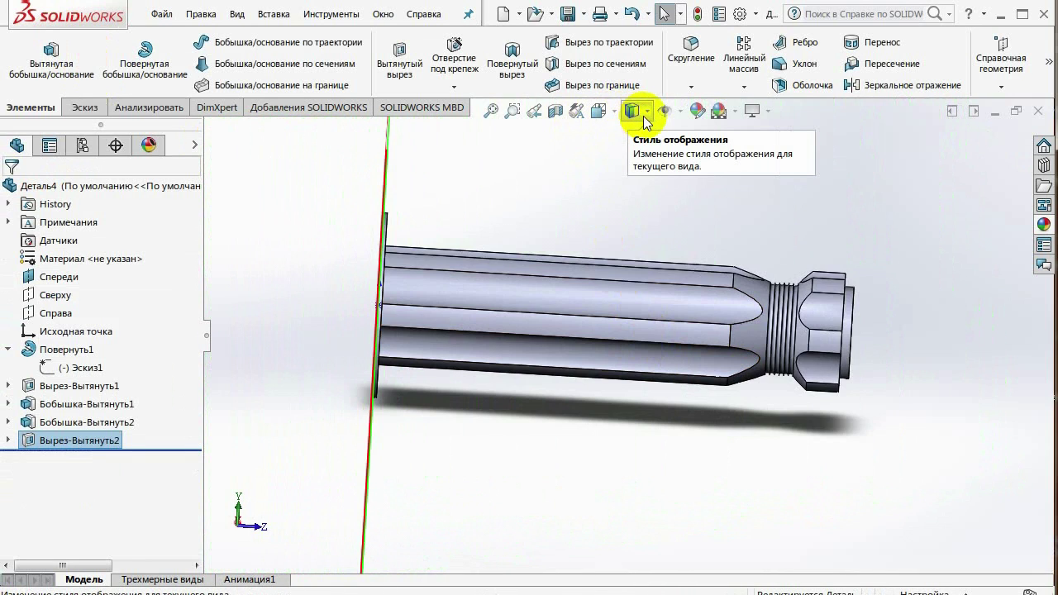
left_click(637, 122)
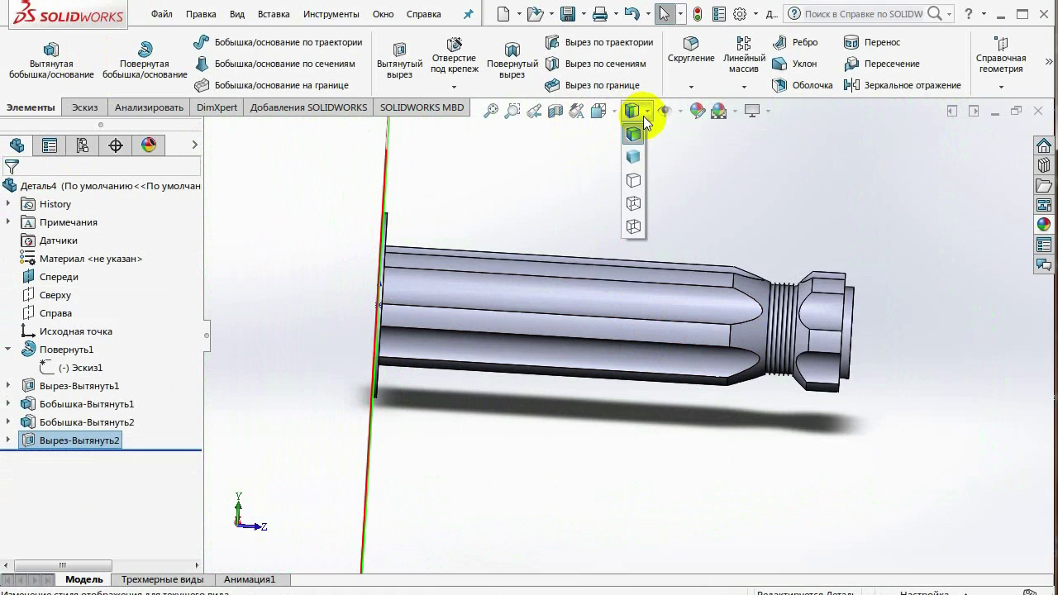
left_click(632, 209)
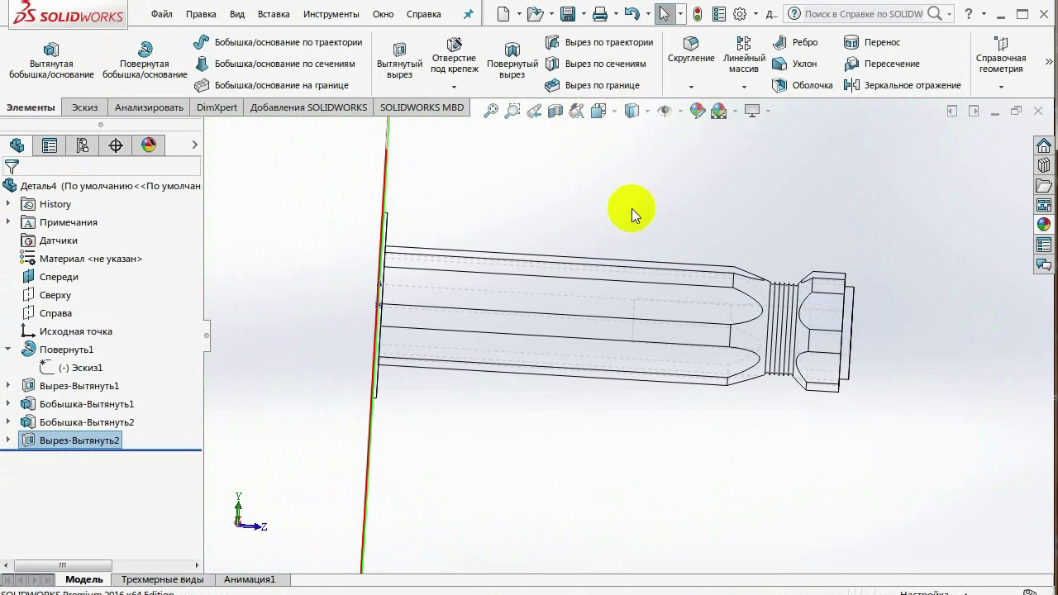
middle_click_drag(626, 350, 619, 394)
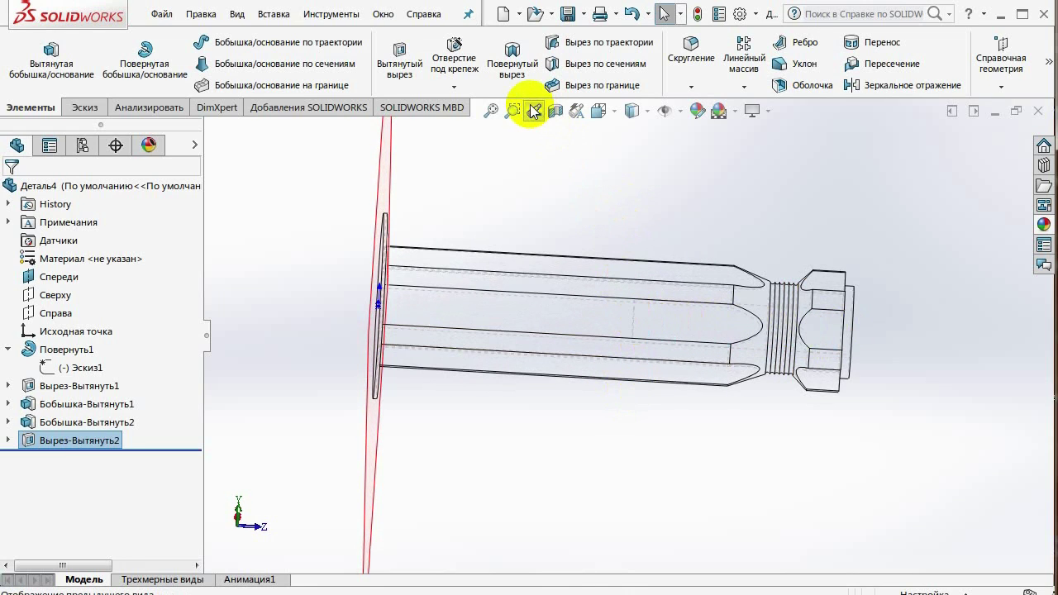
left_click(650, 118)
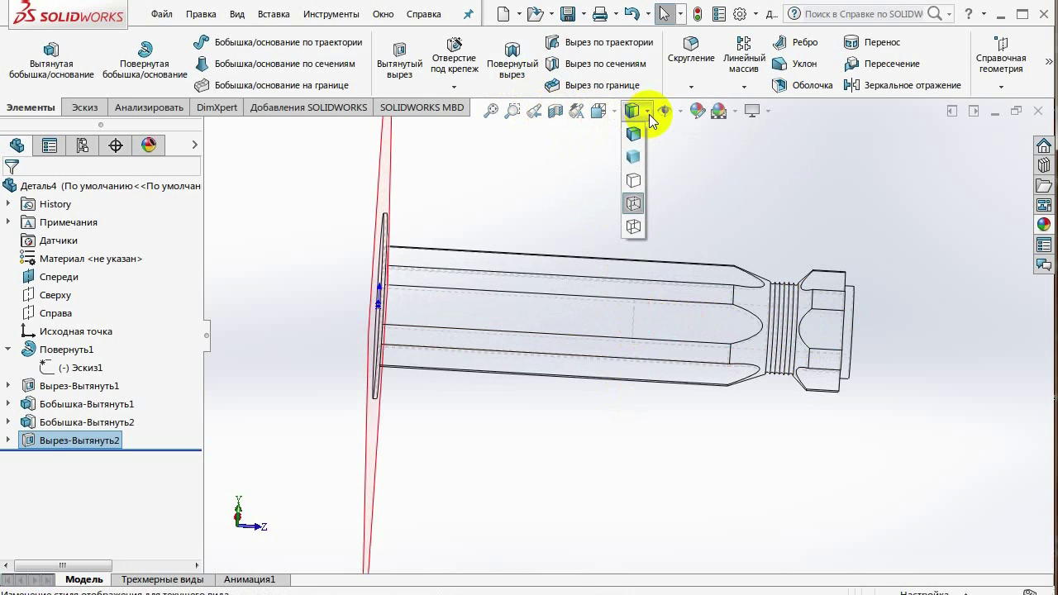
left_click(633, 133)
mouse_move(720, 324)
middle_mouse_down()
mouse_move(678, 288)
mouse_move(685, 267)
mouse_move(650, 295)
mouse_move(641, 319)
mouse_move(501, 295)
mouse_move(538, 279)
mouse_move(496, 265)
mouse_move(558, 256)
mouse_move(597, 267)
mouse_move(677, 243)
middle_mouse_up()
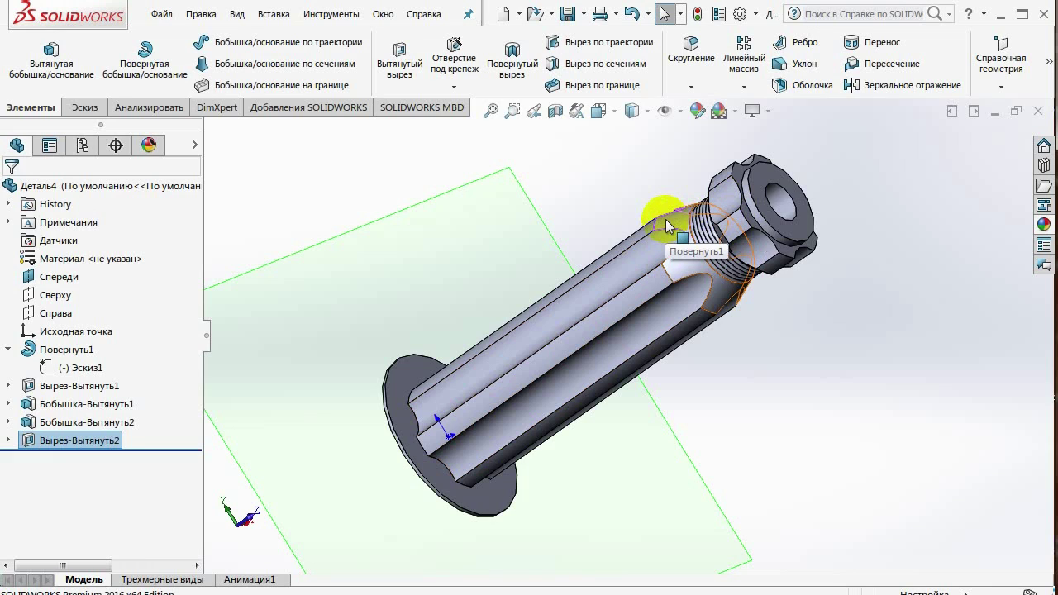
Open the appearance settings for the whole part Деталь4 on the standard colour palette.
right_click(665, 219)
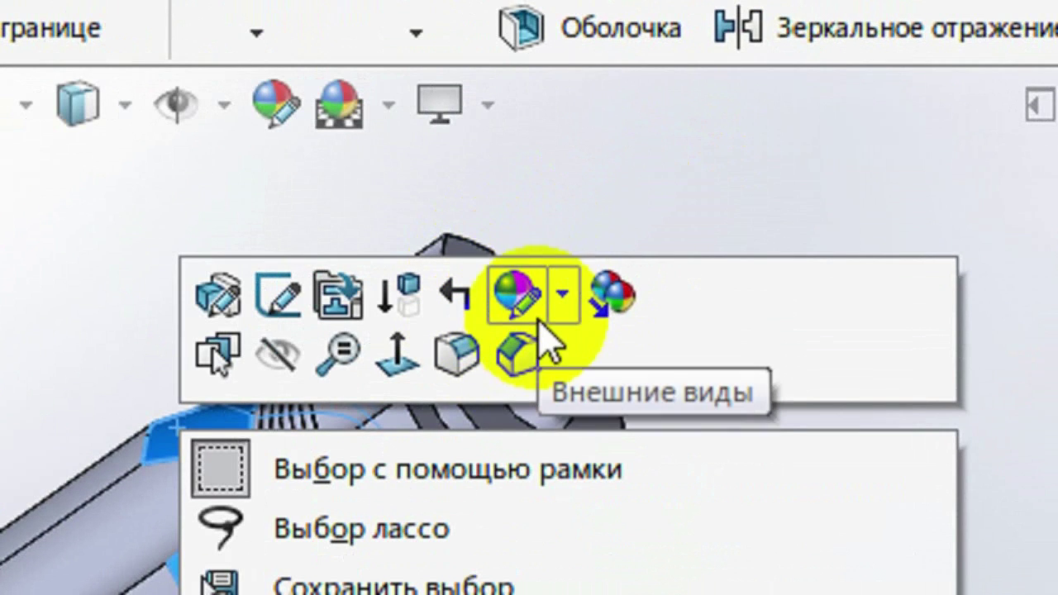
left_click(521, 305)
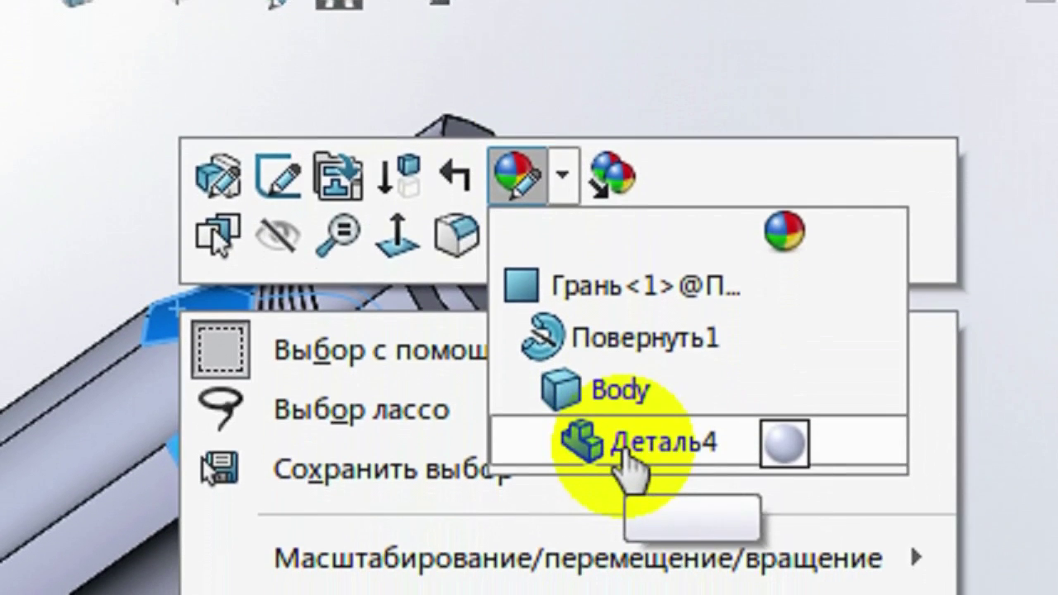
left_click(621, 469)
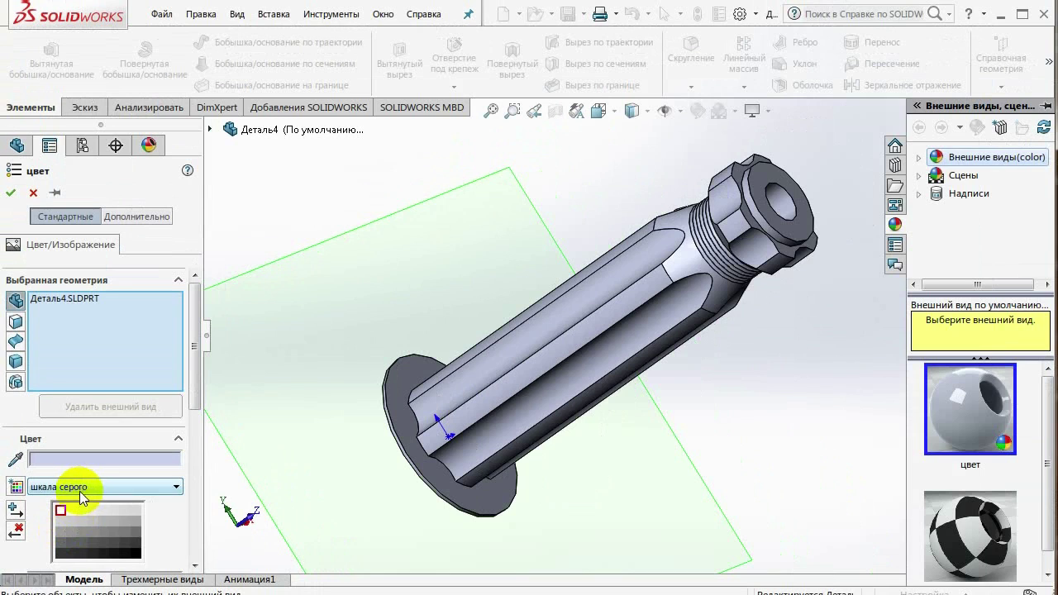
left_click(79, 491)
left_click(77, 510)
left_click(83, 487)
left_click(82, 522)
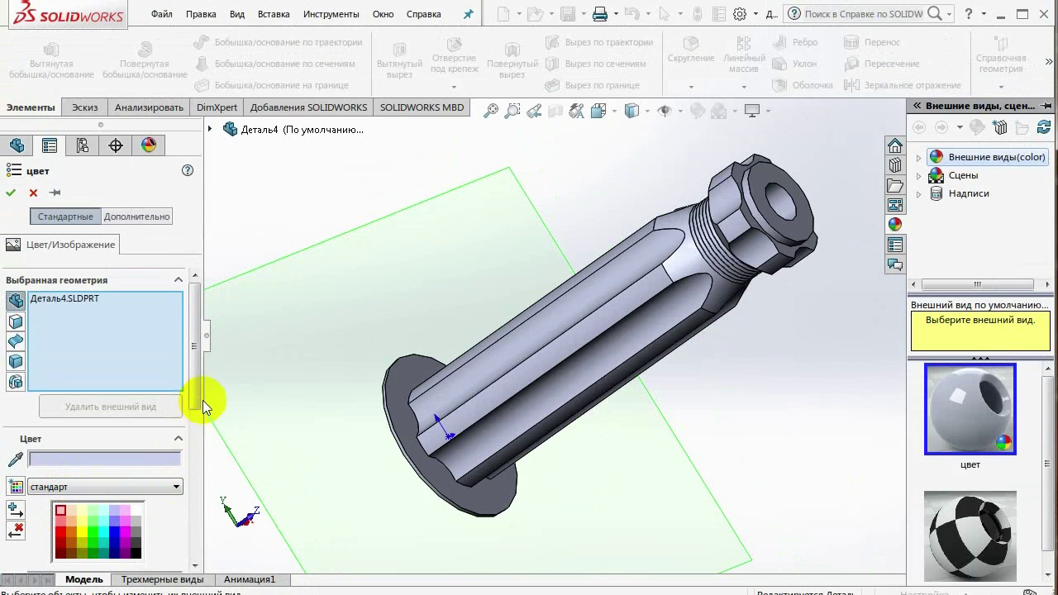
Pick a blue shade from the spectrum and apply it to the part.
left_click_drag(197, 401, 197, 436)
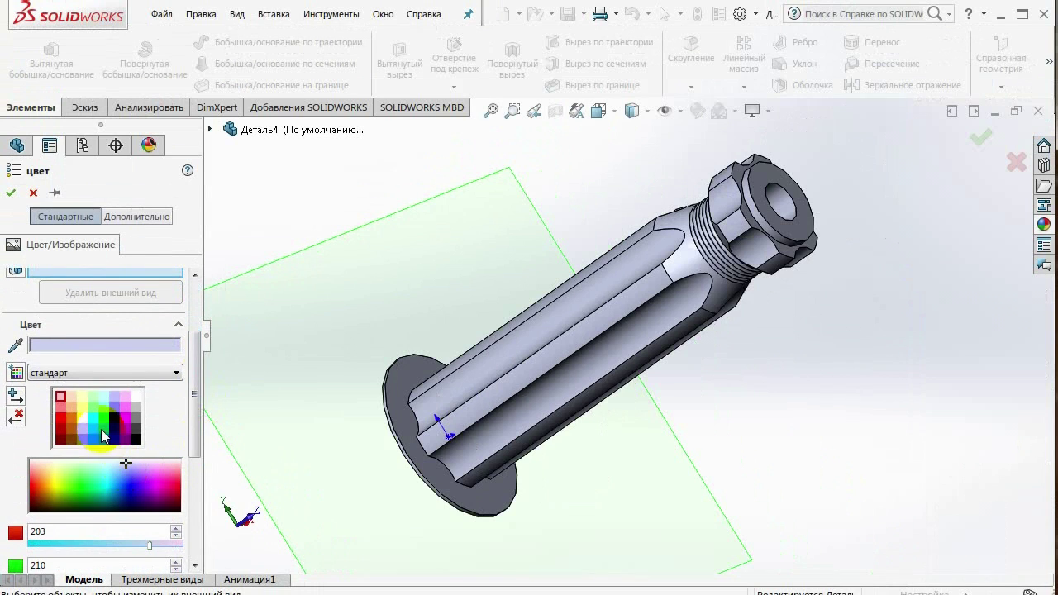
left_click(76, 424)
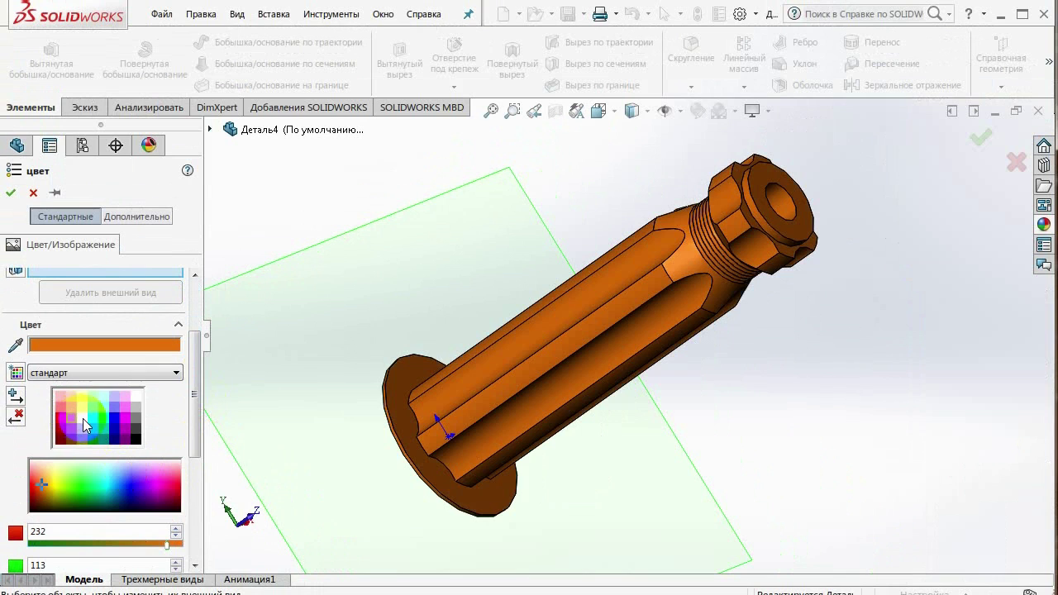
left_click(83, 418)
left_click(98, 418)
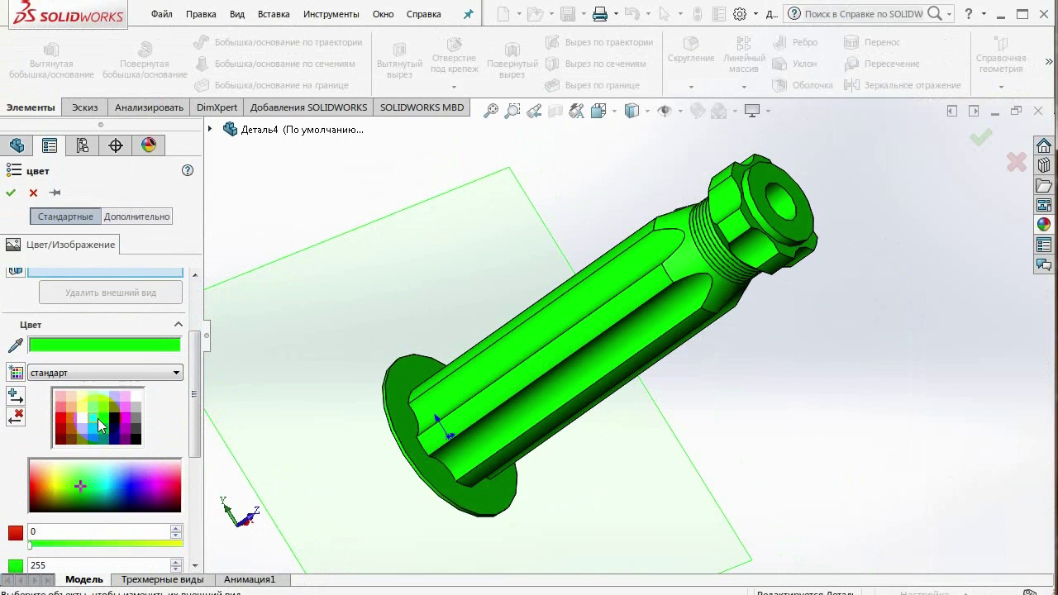
left_click_drag(128, 475, 122, 485)
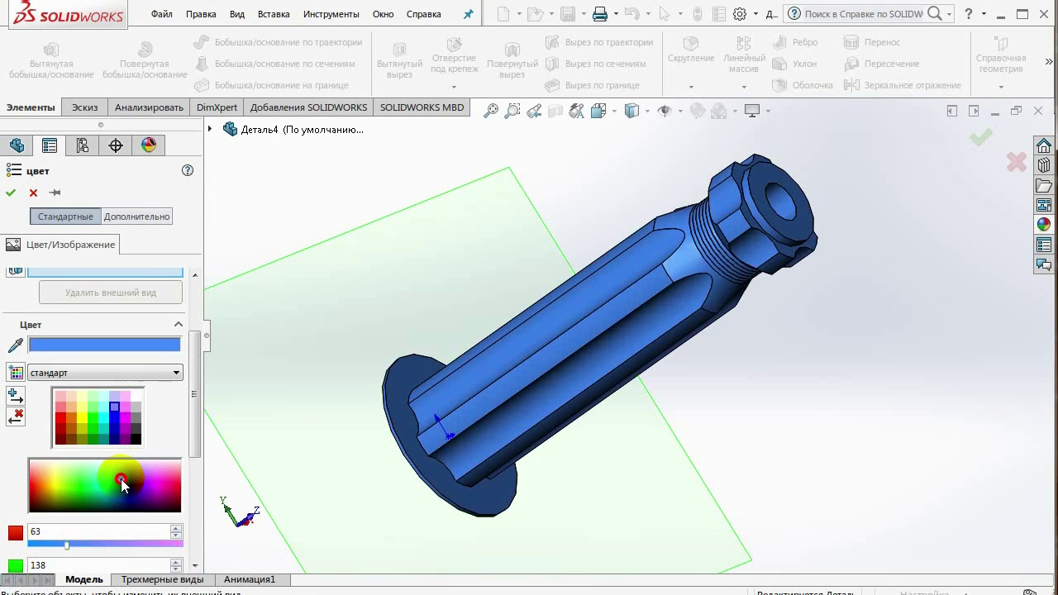
left_click(10, 192)
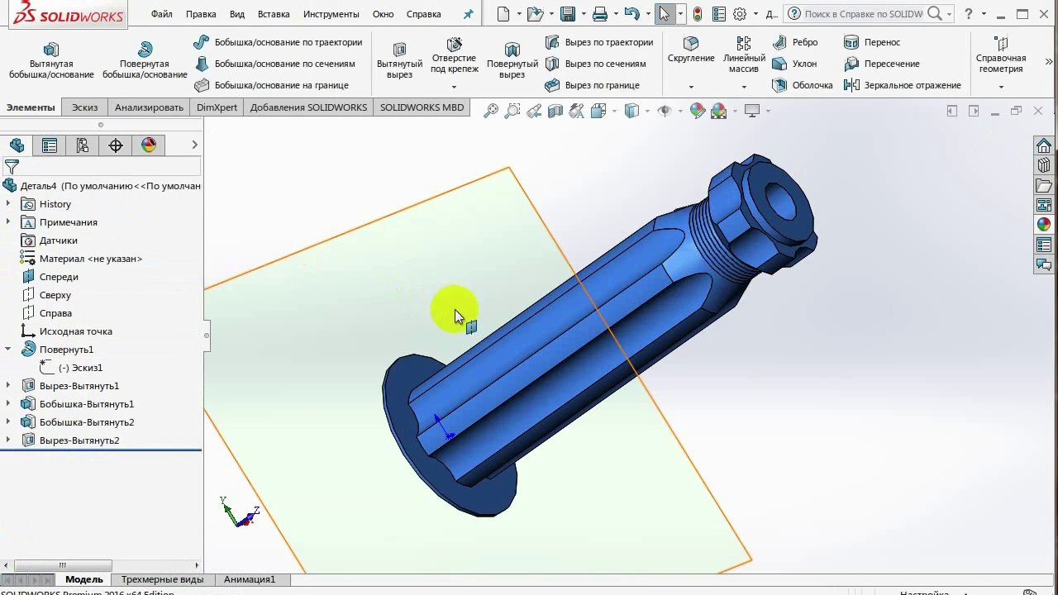
mouse_move(698, 416)
middle_mouse_down()
mouse_move(627, 421)
mouse_move(616, 383)
middle_mouse_up()
scroll(616, 383, "down", 3)
scroll(617, 384, "up", 3)
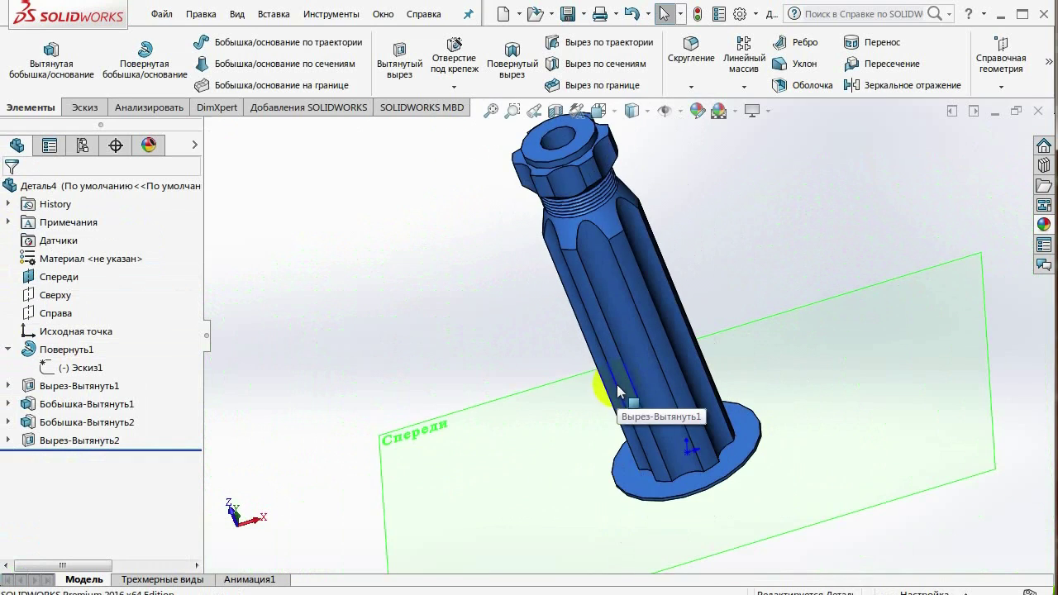
middle_click_drag(644, 451, 682, 456)
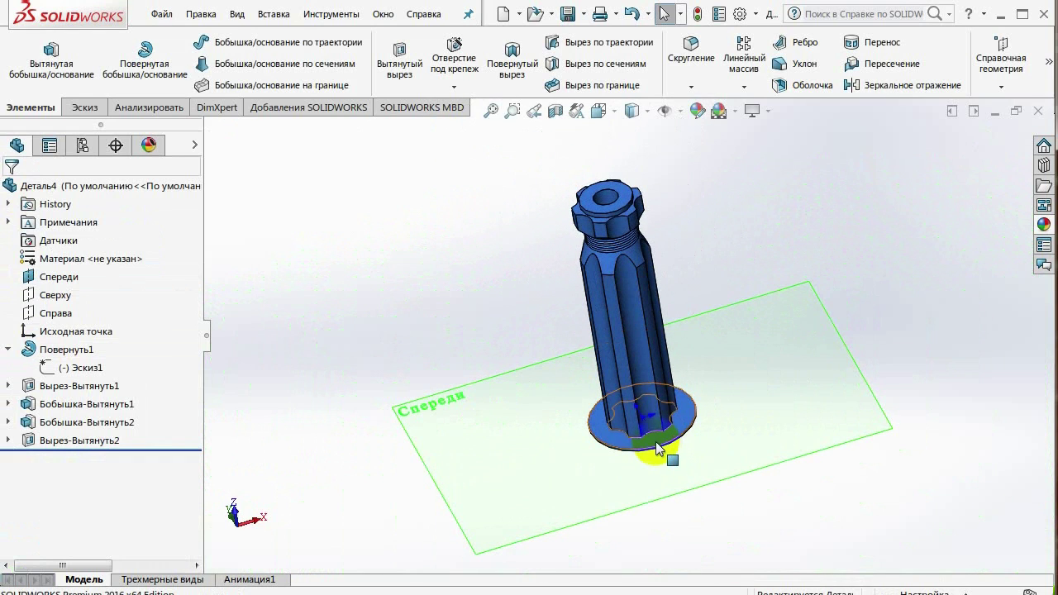
Colour the base flange feature Бобышка-Вытянуть2 bright green, then view the top end.
right_click(657, 448)
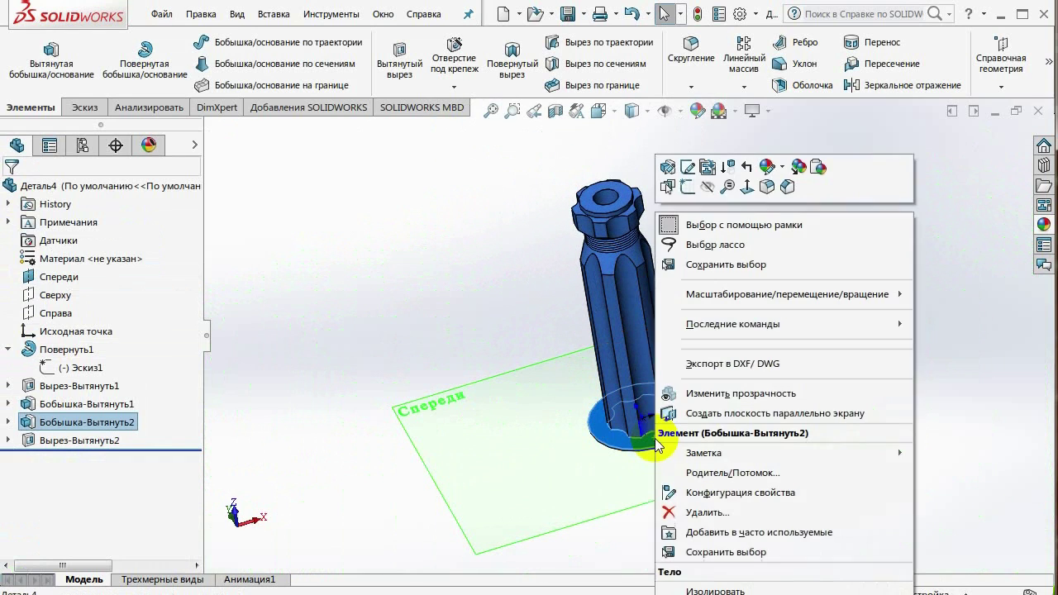
left_click(769, 168)
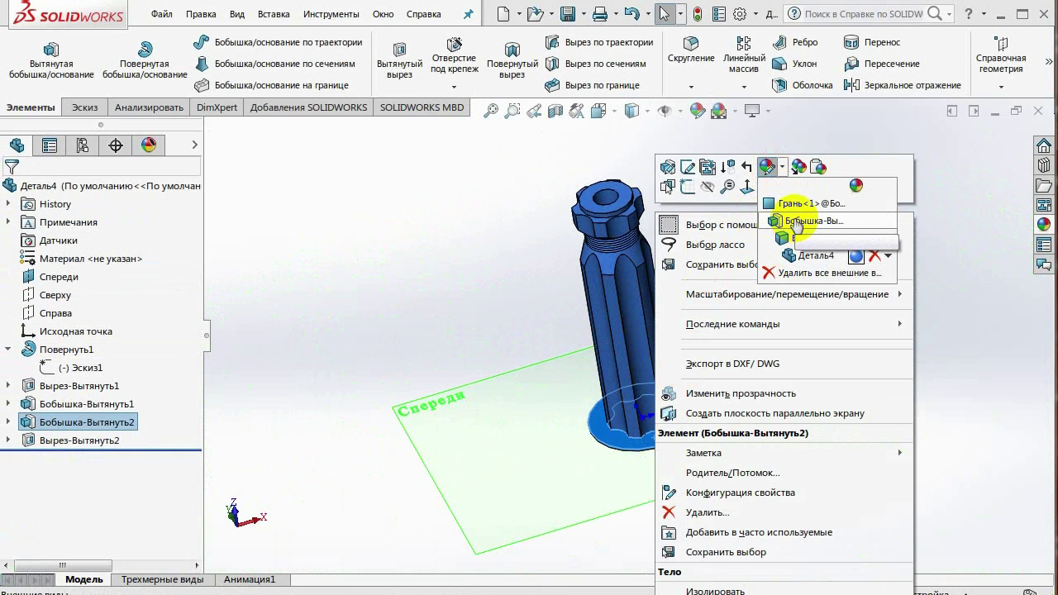
left_click(795, 222)
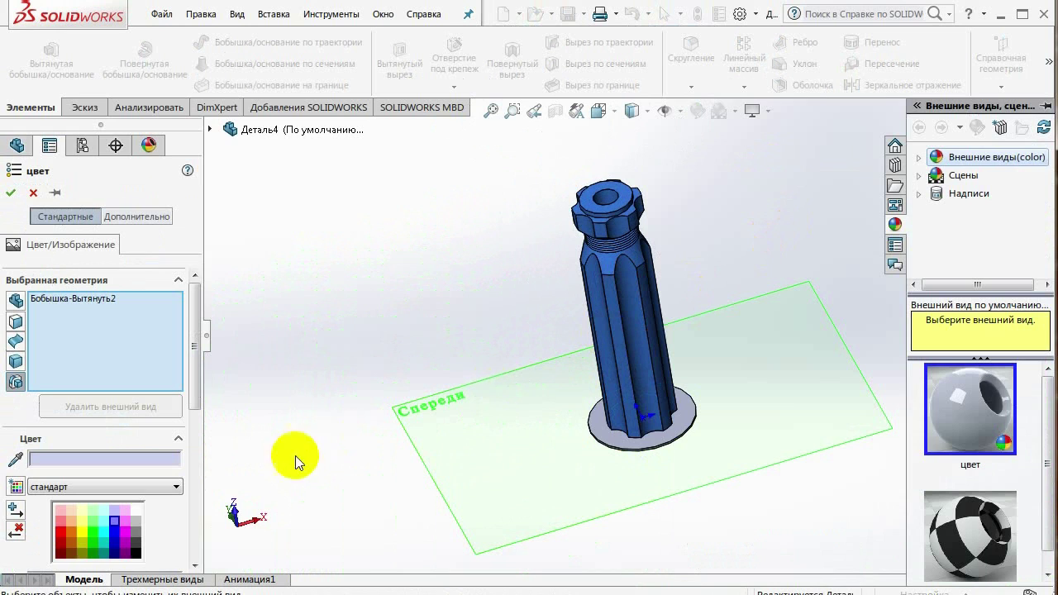
left_click(91, 534)
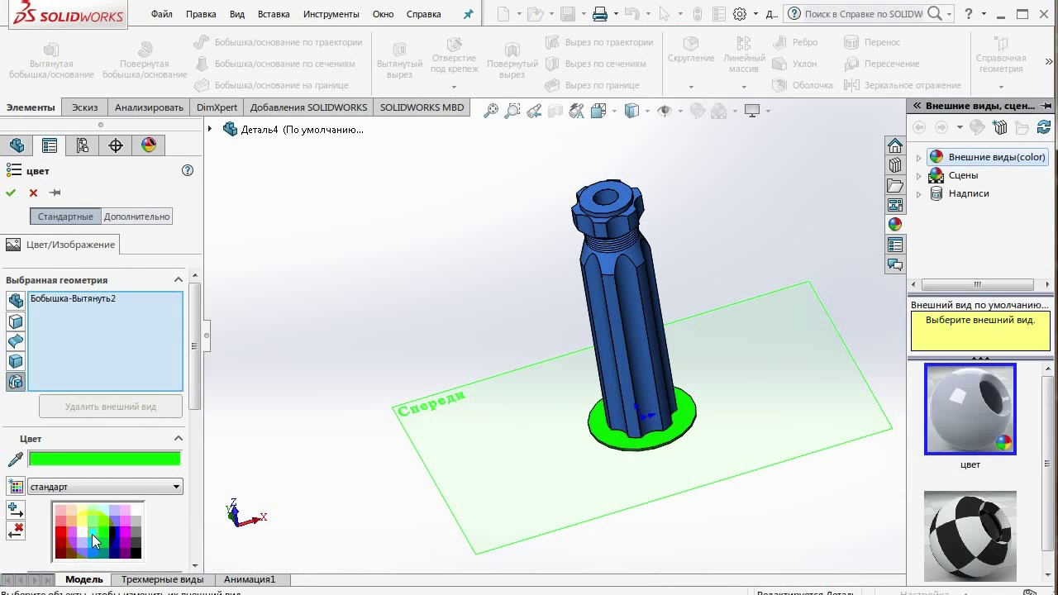
left_click(13, 195)
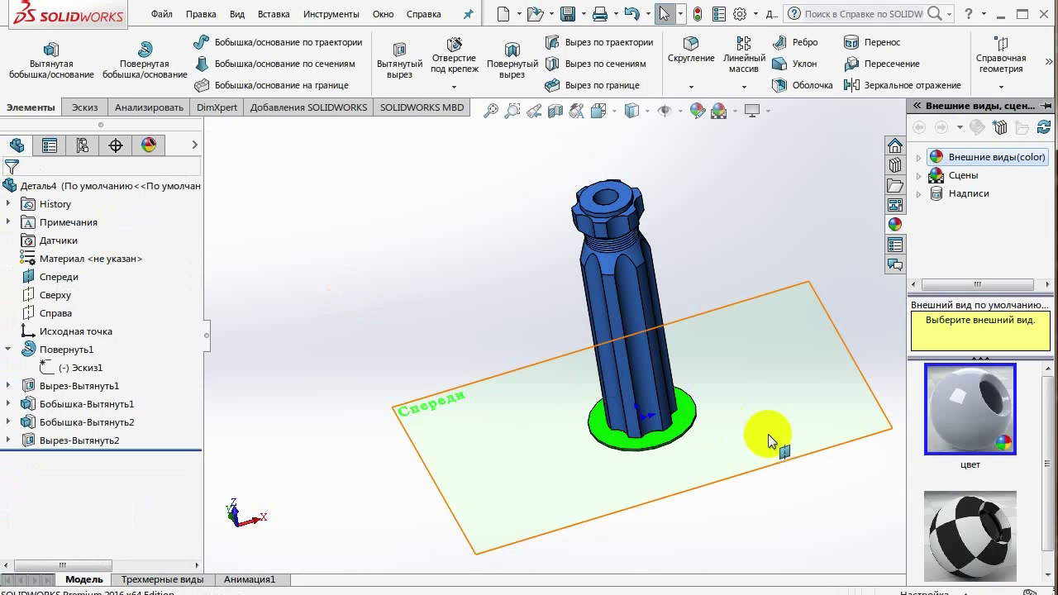
mouse_move(732, 420)
middle_mouse_down()
mouse_move(751, 460)
mouse_move(742, 446)
mouse_move(746, 389)
mouse_move(673, 312)
mouse_move(515, 288)
mouse_move(619, 314)
mouse_move(702, 394)
mouse_move(676, 468)
middle_mouse_up()
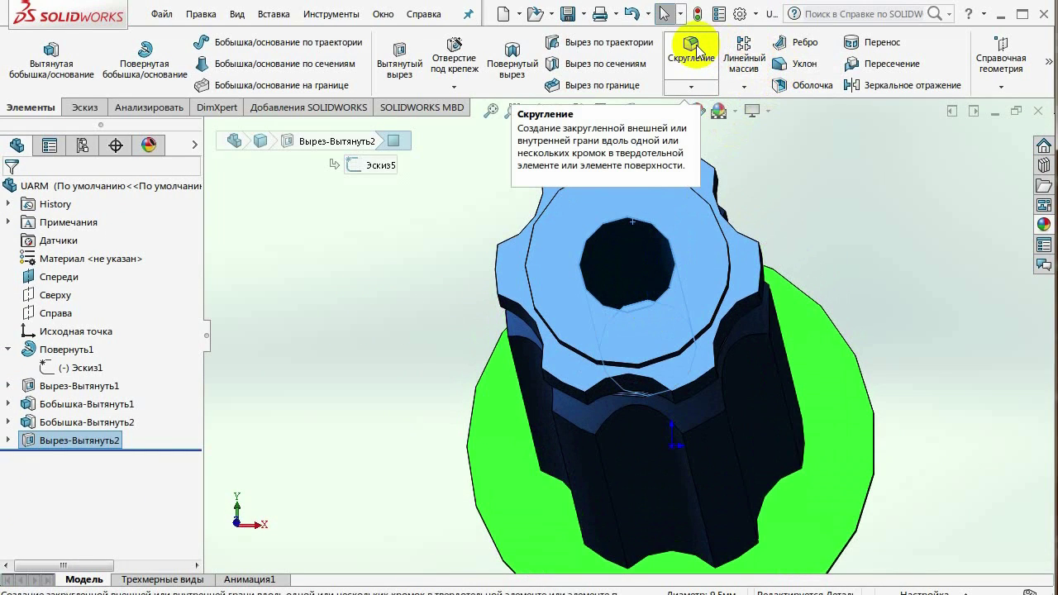
Start a fillet, replacing the selected face with the bore's top edge.
left_click(692, 50)
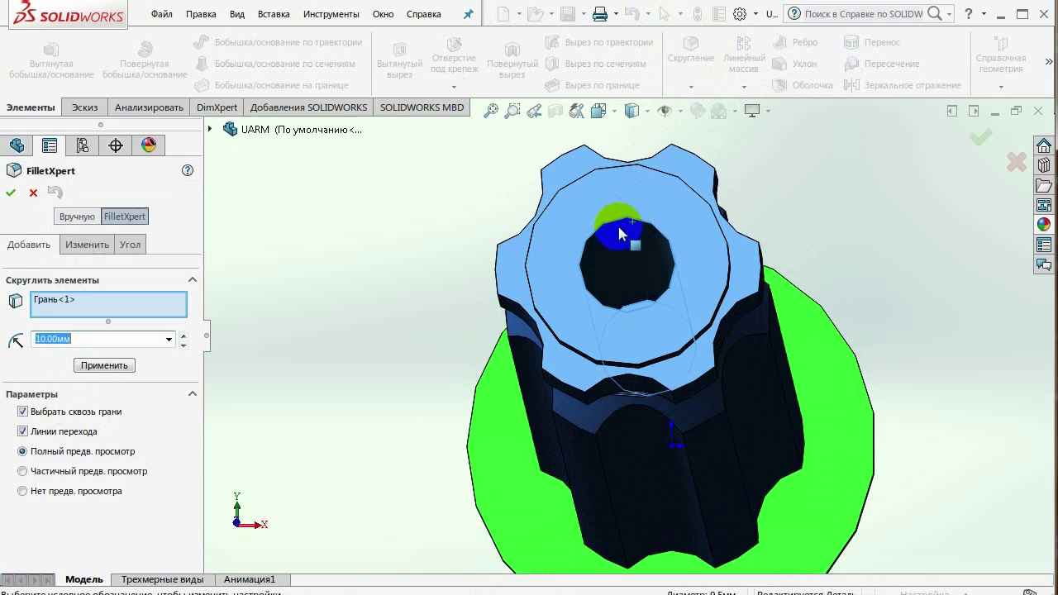
left_click(32, 340)
type("3")
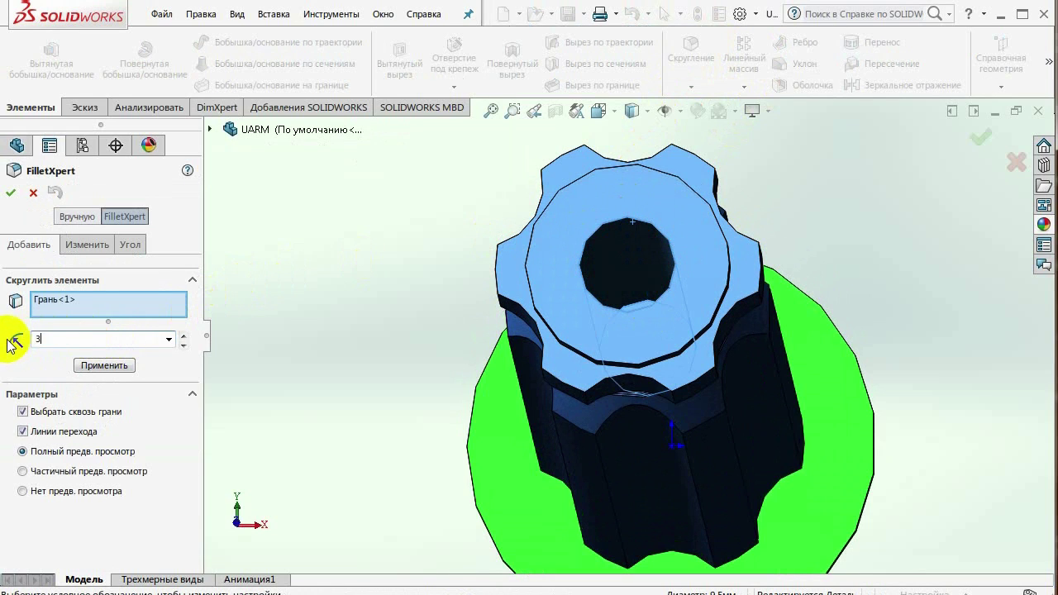
key("Return")
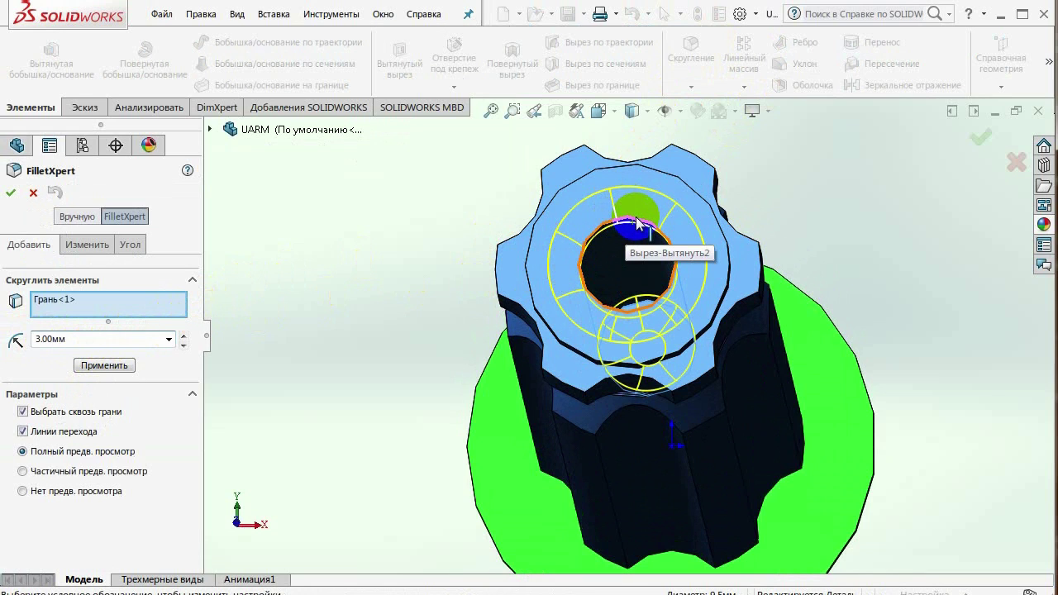
left_click(69, 302)
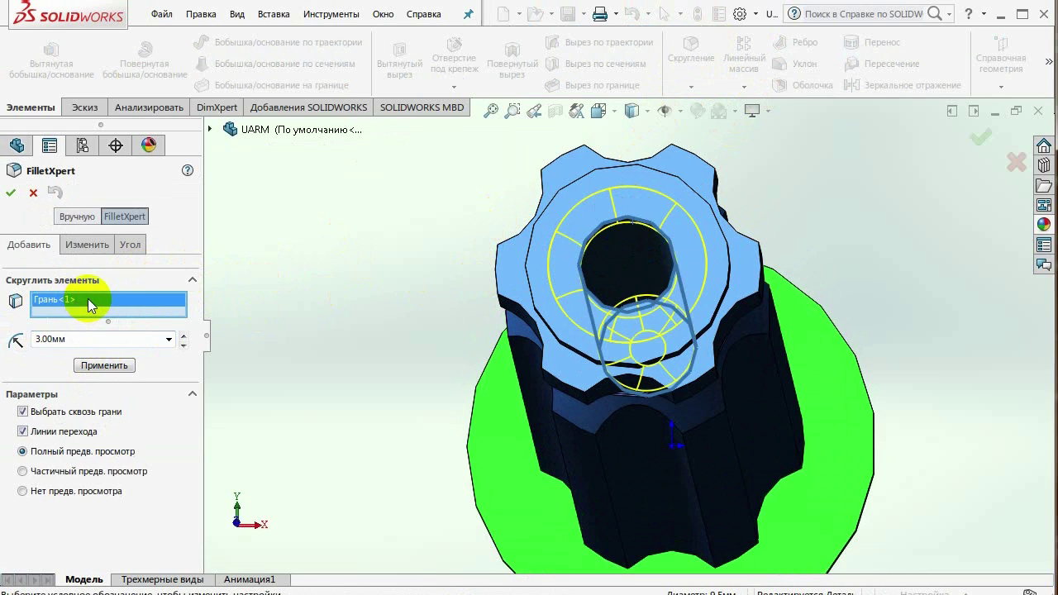
key("Delete")
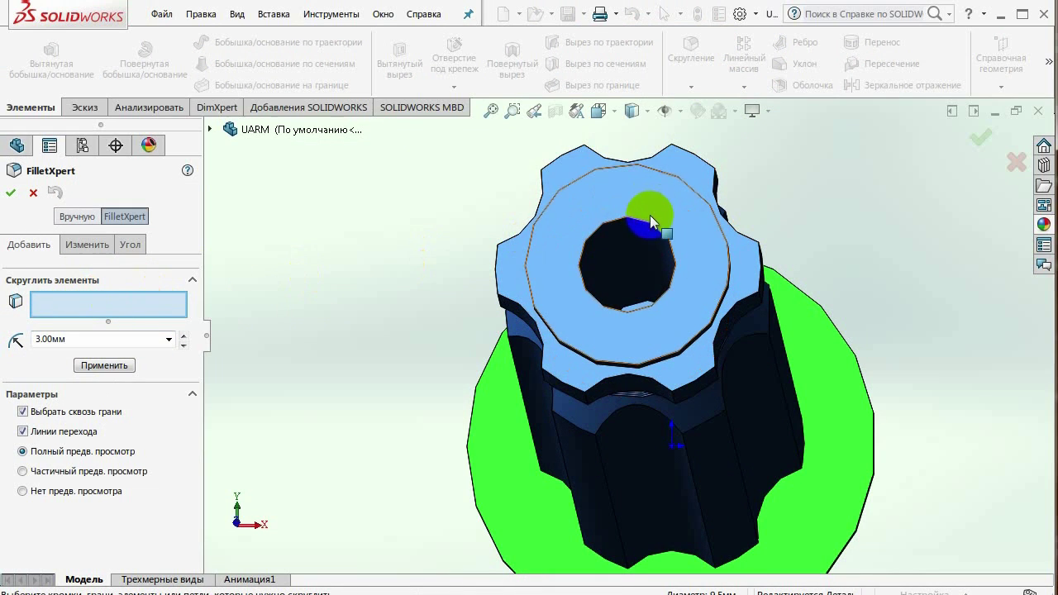
mouse_move(638, 220)
middle_mouse_down()
mouse_move(628, 216)
mouse_move(646, 263)
middle_mouse_up()
Set the bore-rim fillet radius to 1.5 mm and accept it.
left_click(31, 340)
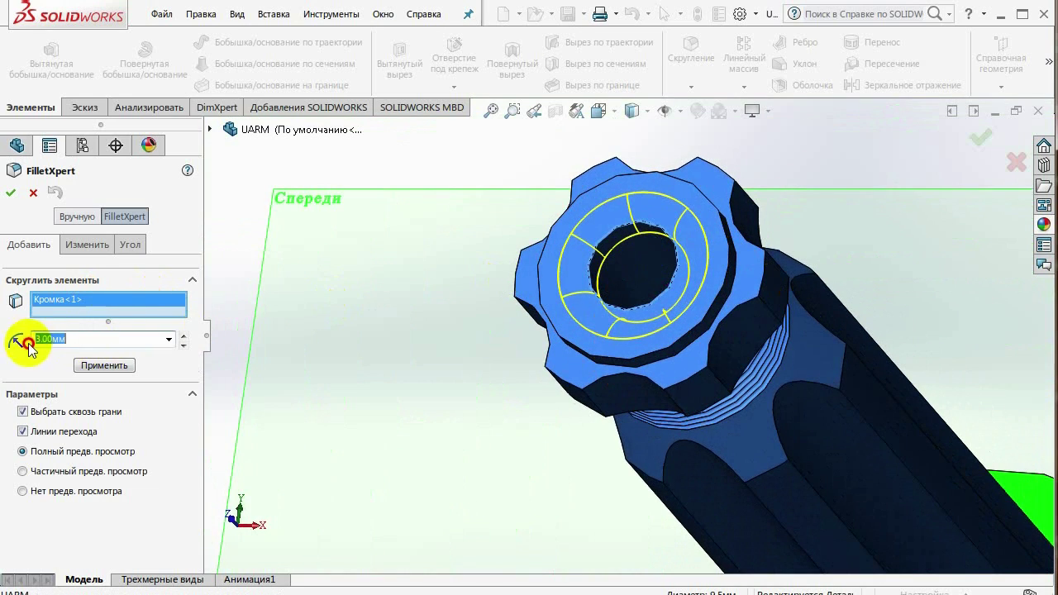
type("2")
key("Return")
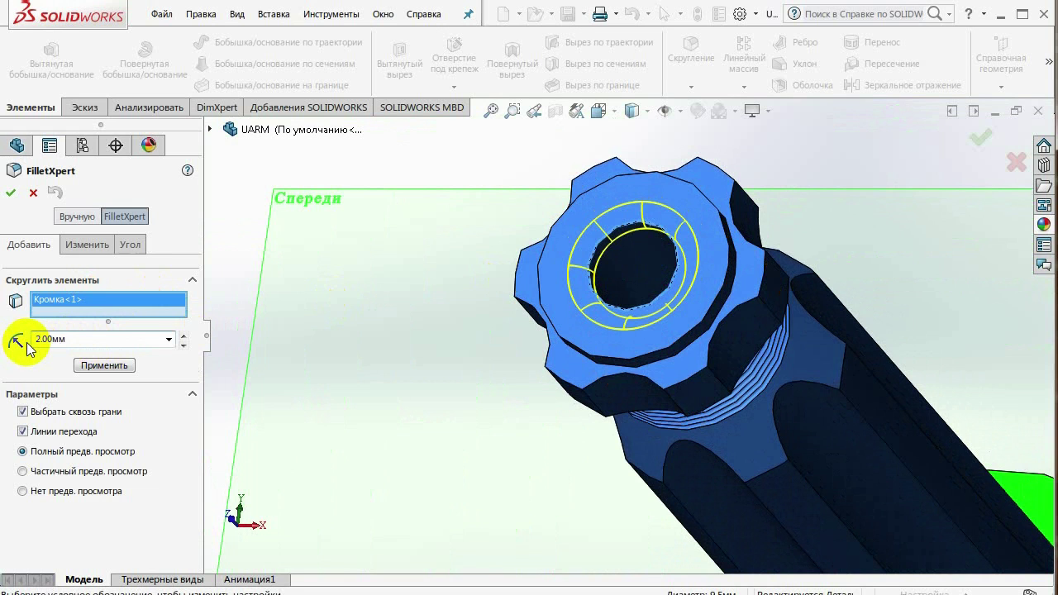
mouse_move(647, 317)
middle_mouse_down()
mouse_move(711, 197)
mouse_move(697, 260)
middle_mouse_up()
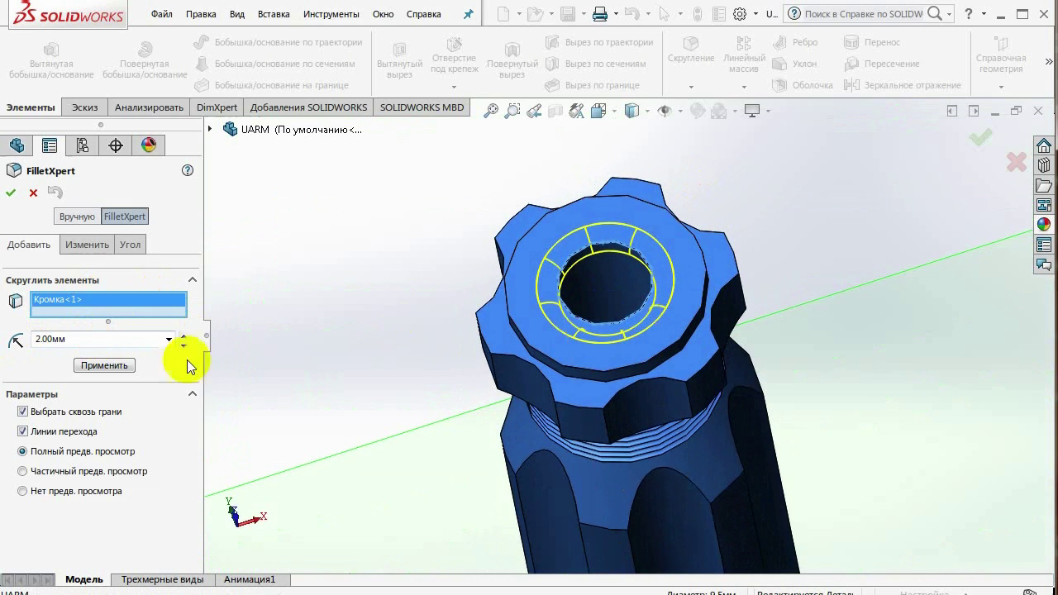
double_click(77, 339)
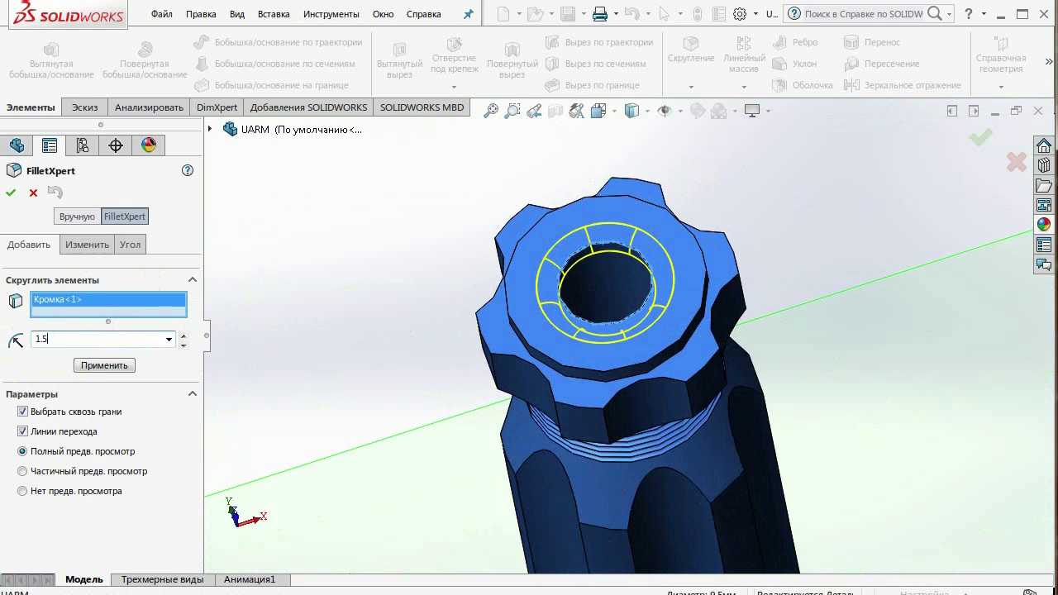
key("Return")
mouse_move(418, 369)
middle_mouse_down()
mouse_move(501, 293)
mouse_move(491, 327)
mouse_move(557, 328)
middle_mouse_up()
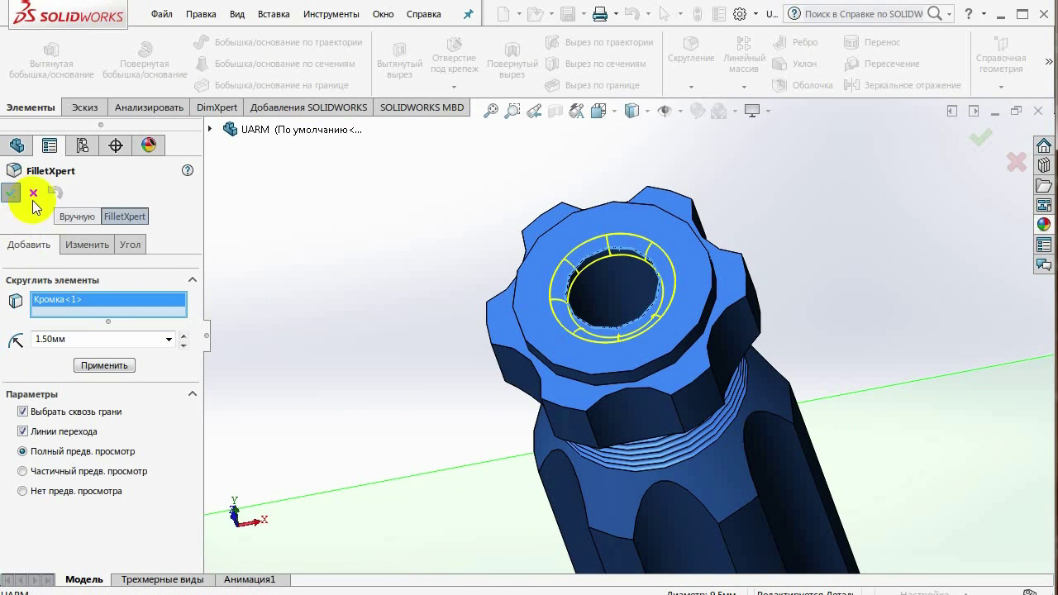
right_click(539, 333)
mouse_move(596, 349)
middle_mouse_down()
mouse_move(623, 426)
mouse_move(432, 391)
middle_mouse_up()
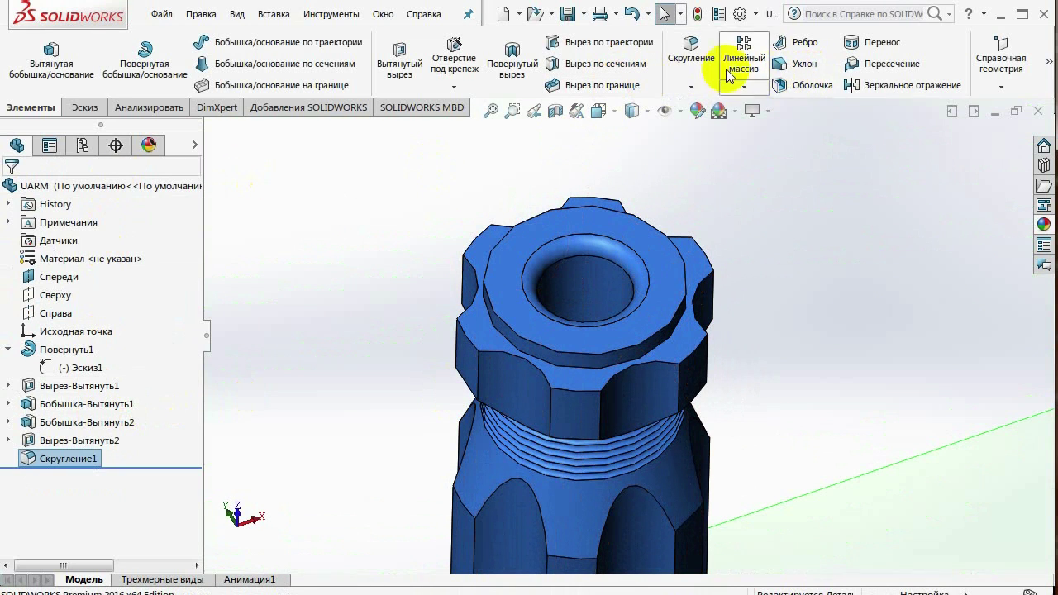
Start a fillet and pick the first three notch edges under the collar.
left_click(691, 54)
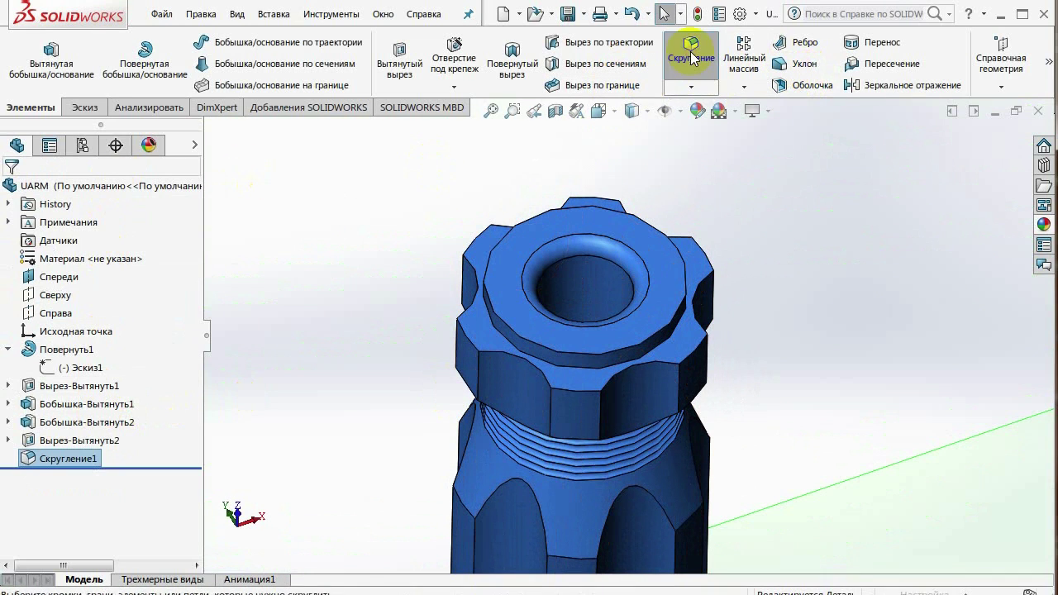
left_click(579, 396)
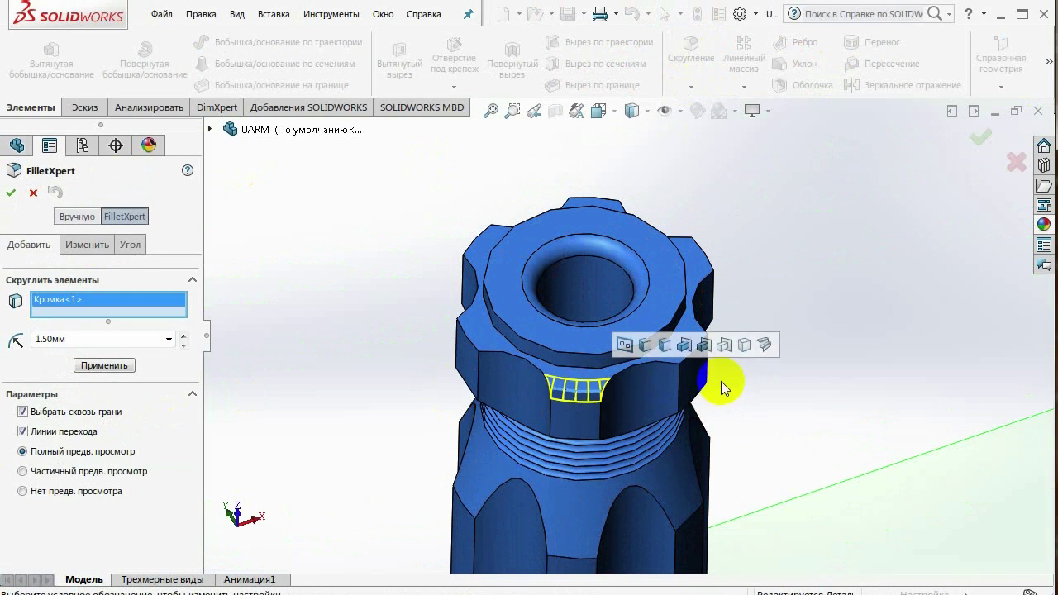
middle_click_drag(720, 381, 670, 378)
left_click(661, 358)
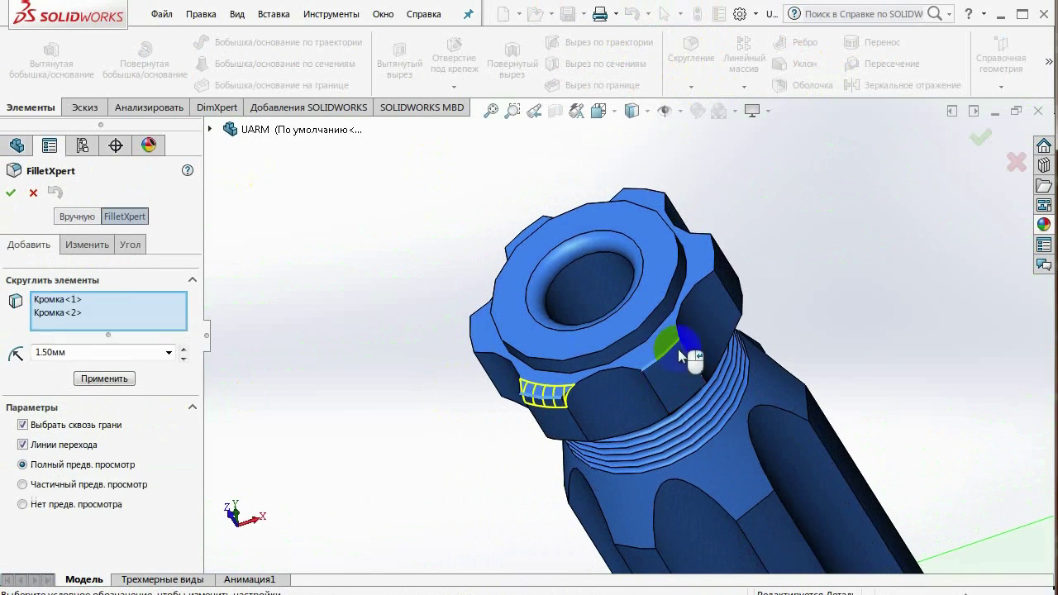
left_click(717, 260)
middle_click_drag(719, 233, 799, 437)
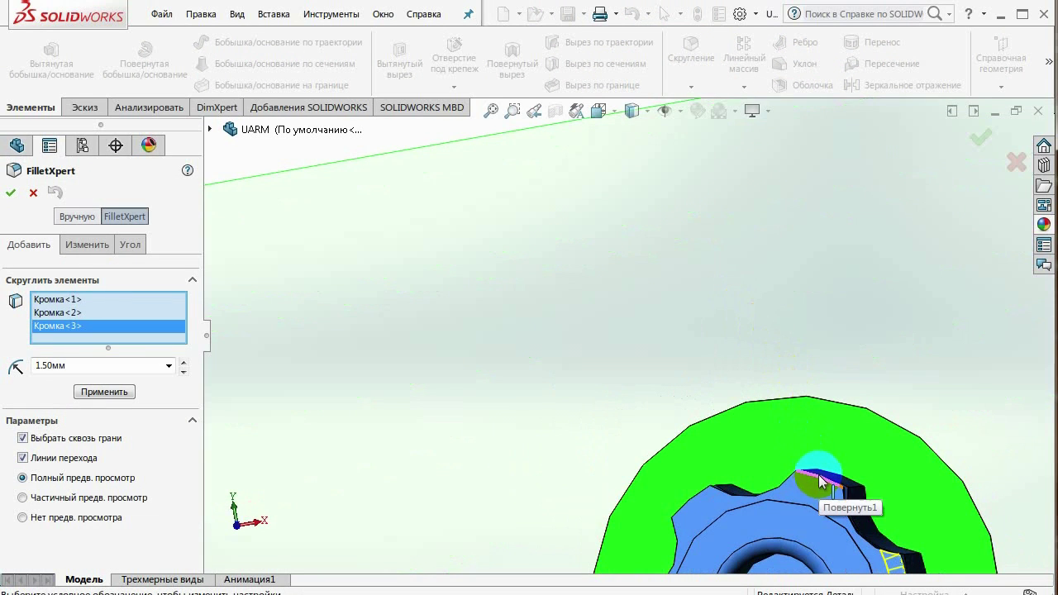
Add the remaining three notch edges and accept the 1.5 mm fillet.
left_click(817, 484)
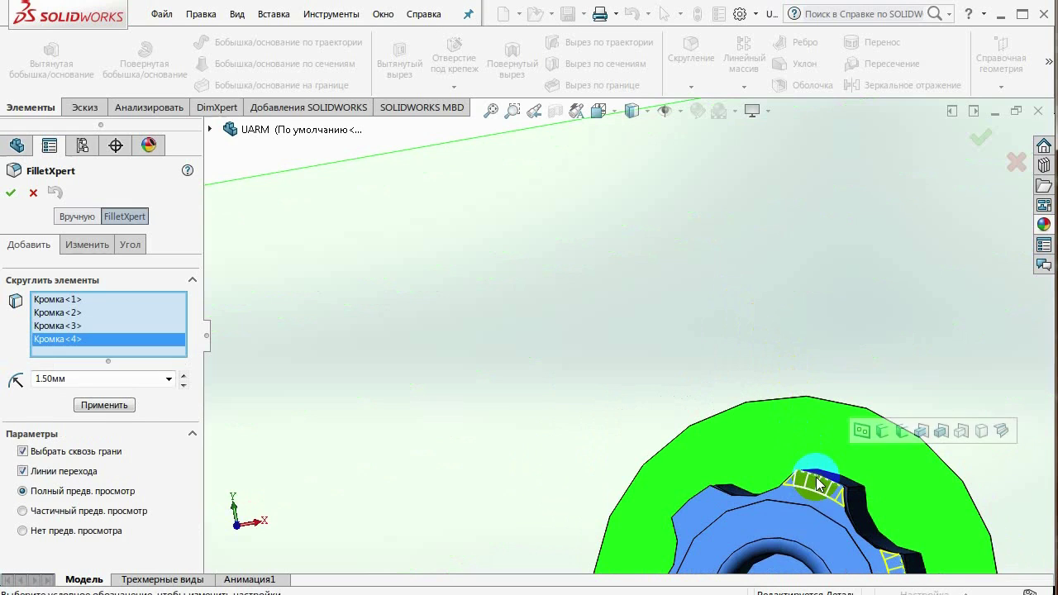
left_click(690, 504)
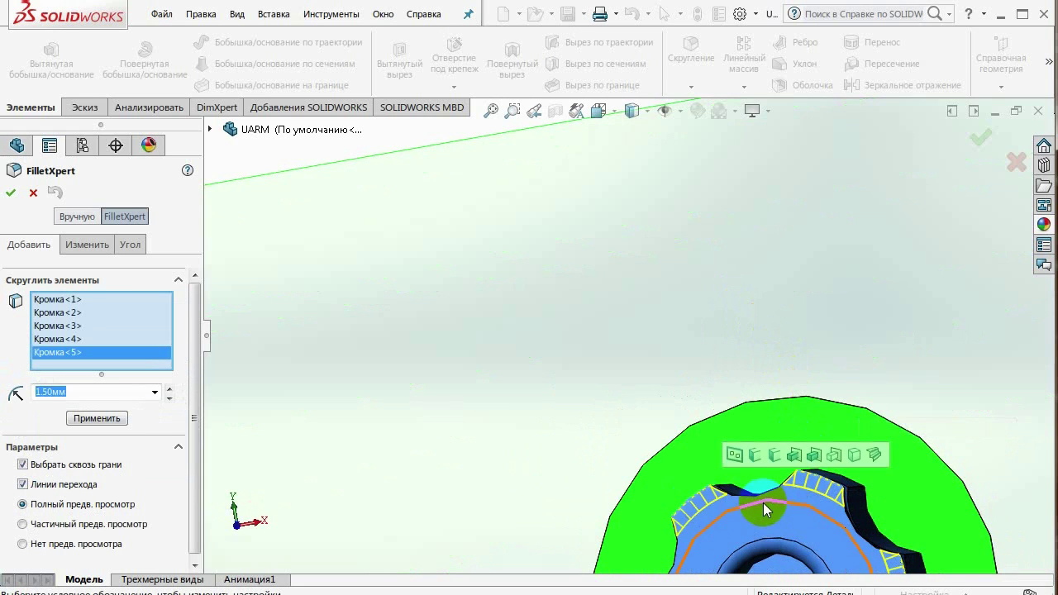
scroll(763, 501, "down", 3)
scroll(752, 479, "up", 5)
scroll(710, 495, "up", 2)
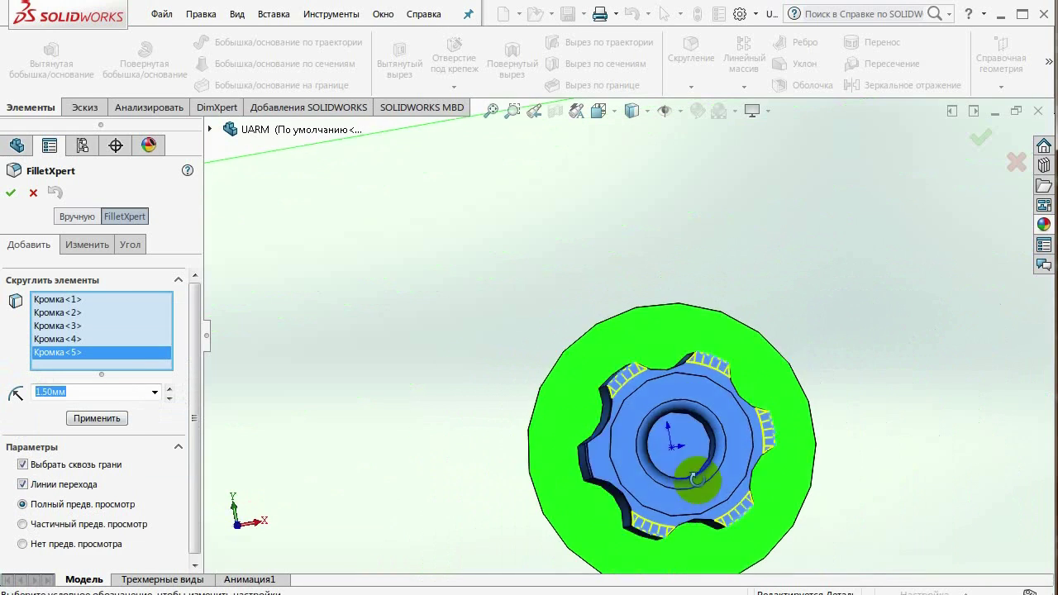
middle_click_drag(710, 495, 827, 438)
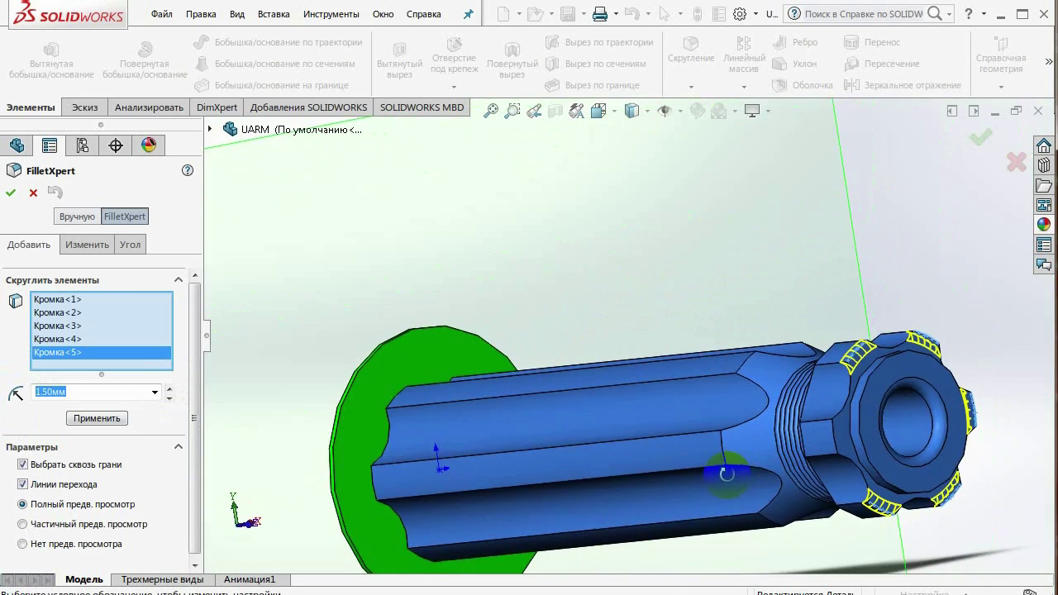
left_click(833, 438)
middle_click_drag(798, 465, 720, 295)
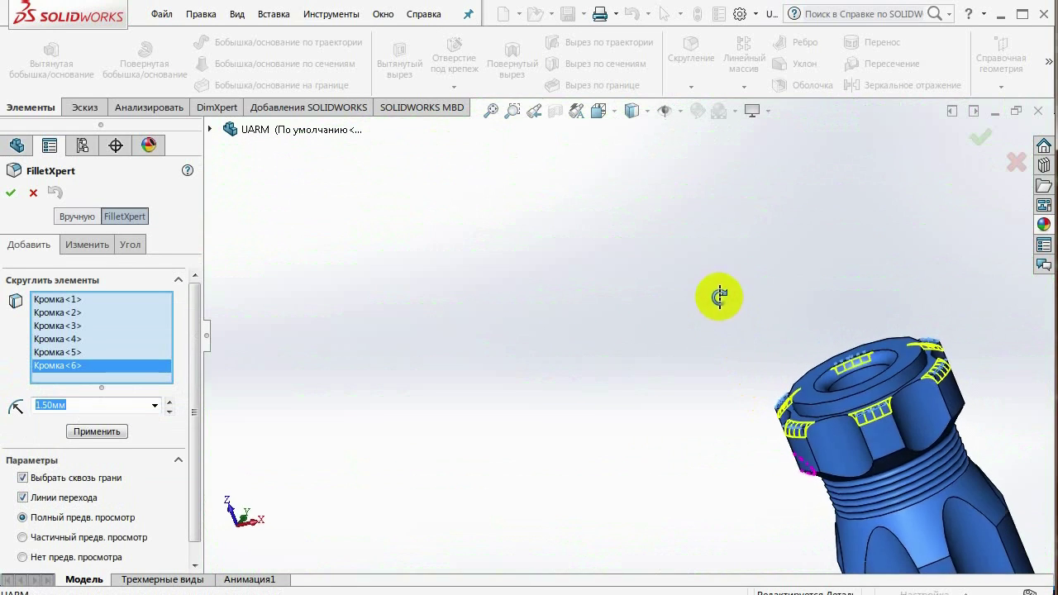
left_click(31, 197)
Set the part's material to Plastic > ABS through Edit Material and apply it.
scroll(891, 439, "down", 5)
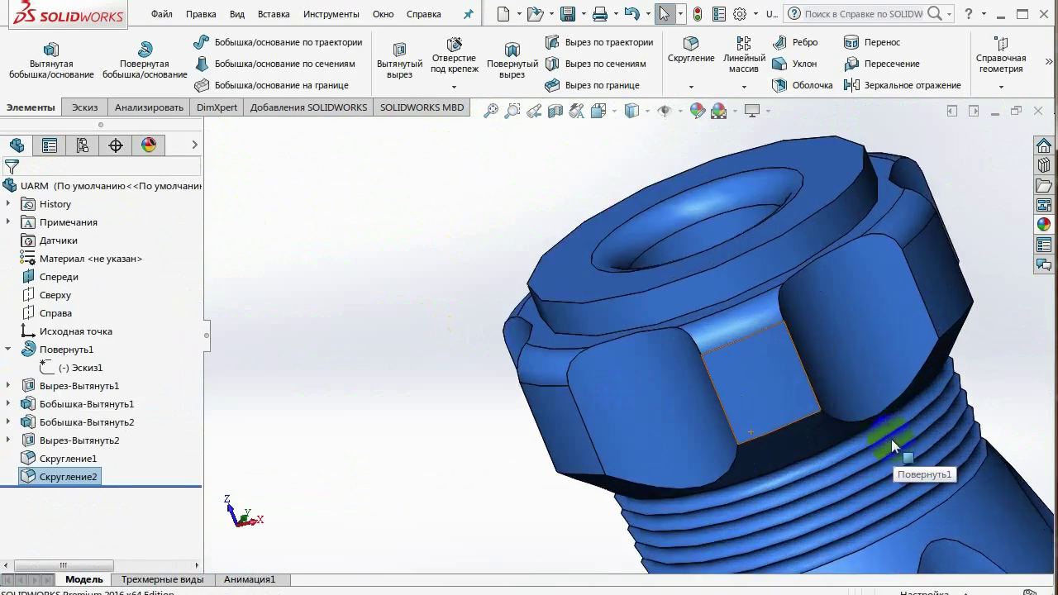
scroll(890, 438, "up", 3)
scroll(872, 458, "up", 2)
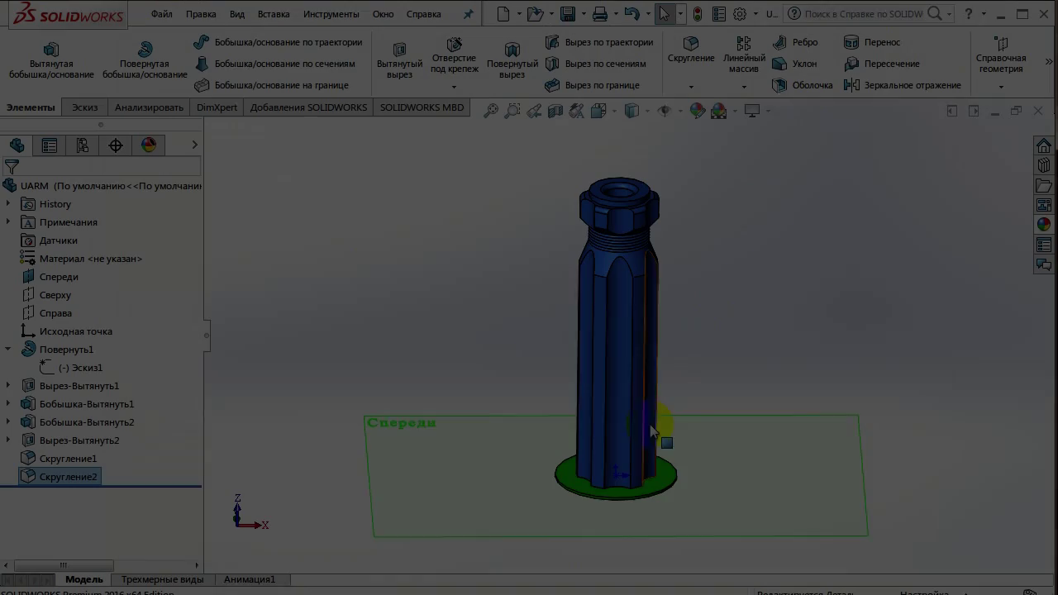
scroll(651, 417, "up", 2)
scroll(628, 396, "up", 1)
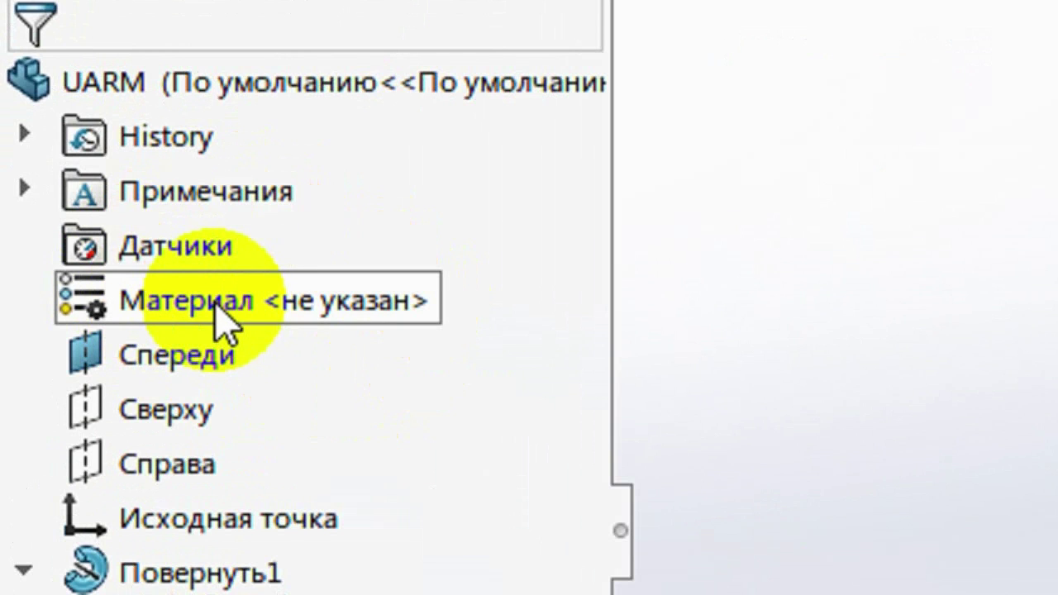
right_click(216, 306)
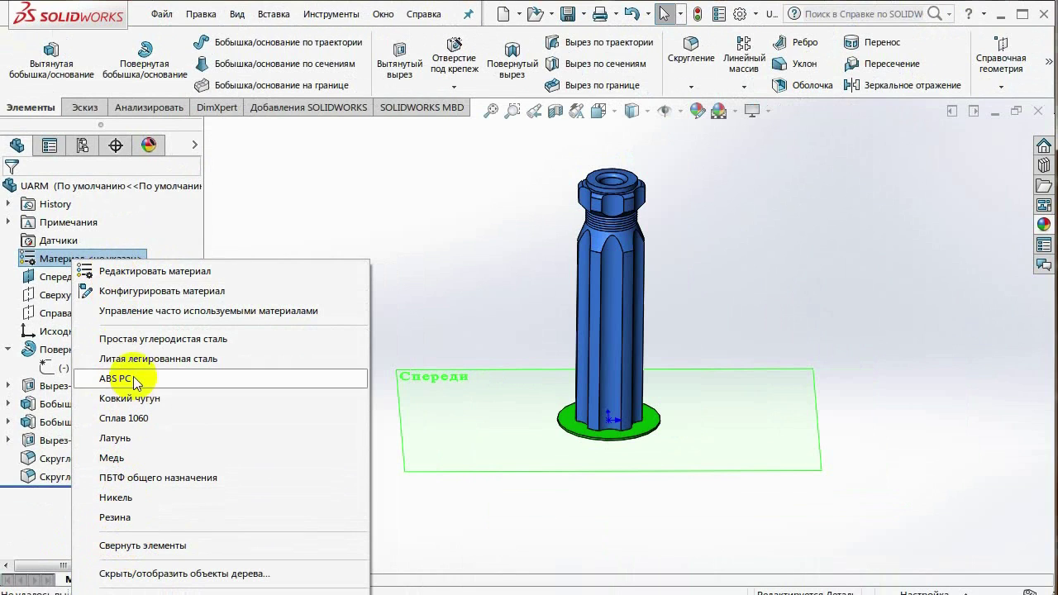
left_click(140, 273)
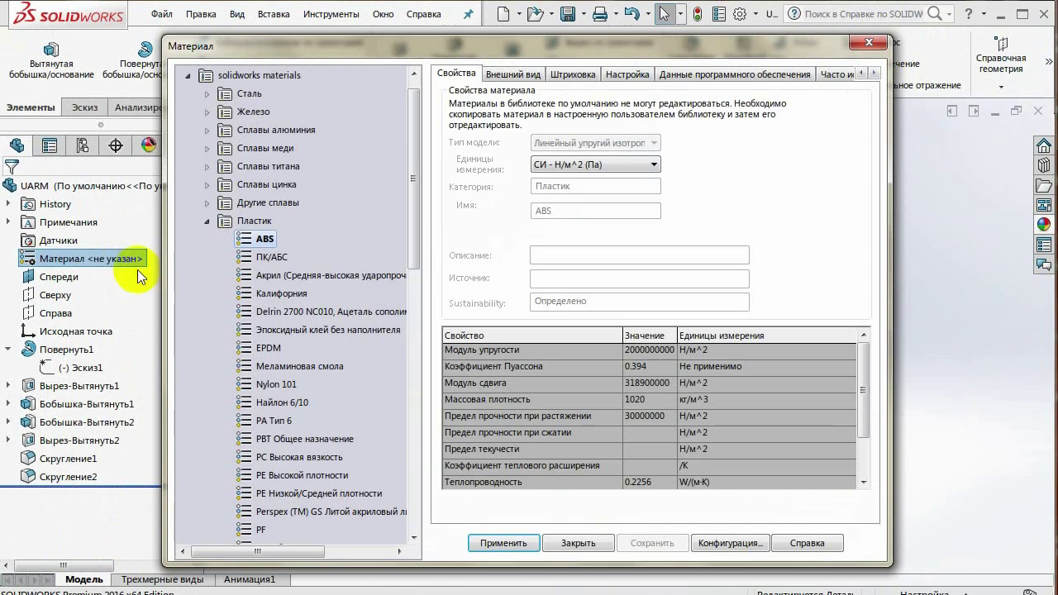
left_click(268, 242)
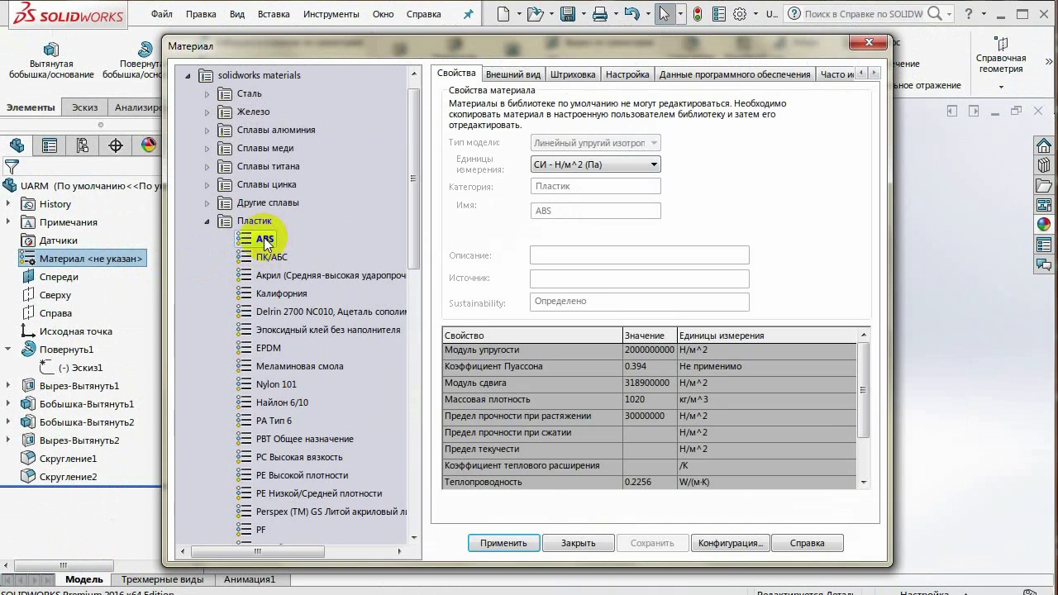
left_click(505, 545)
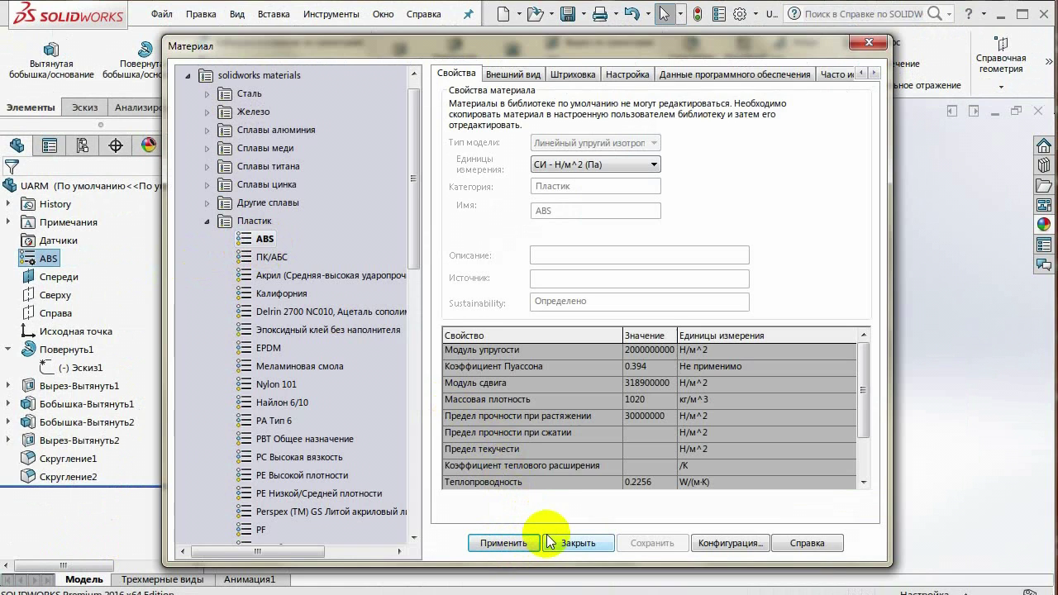
Close the Material dialog with ABS applied and tilt the handle.
left_click(576, 542)
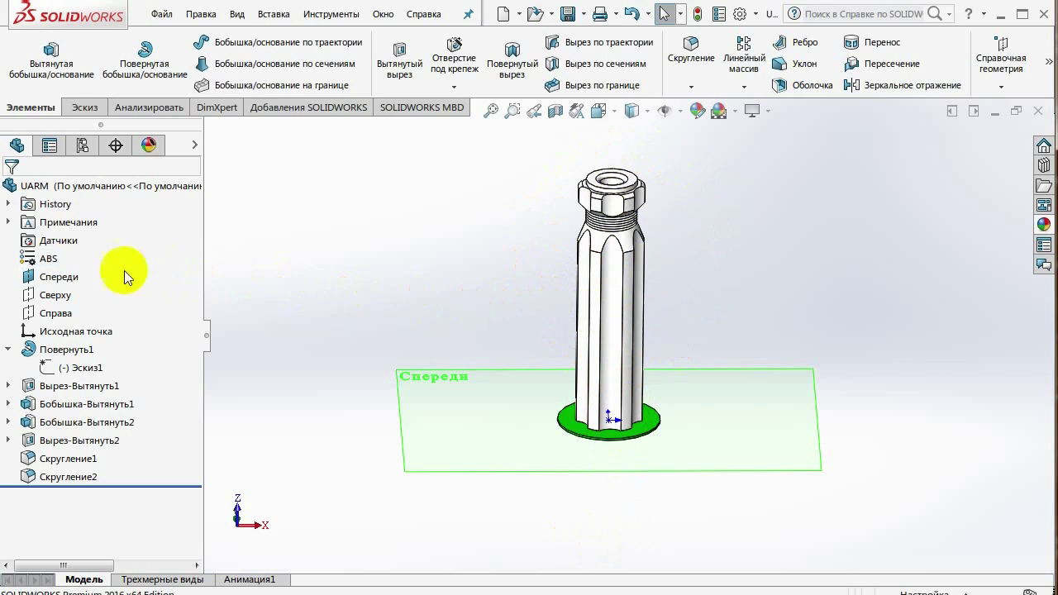
right_click(613, 283)
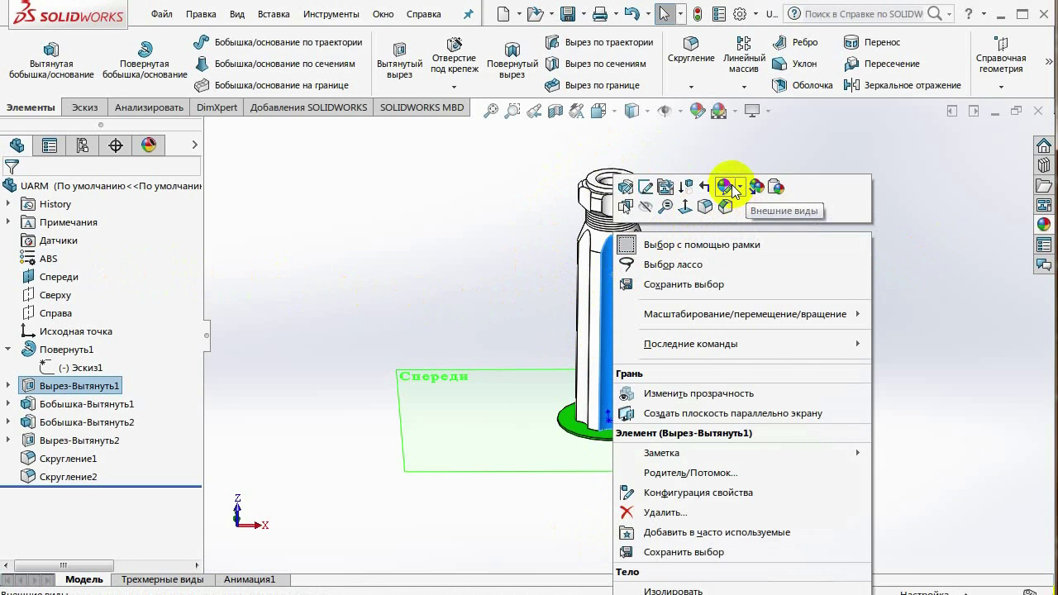
left_click(932, 219)
middle_click_drag(624, 301, 650, 355)
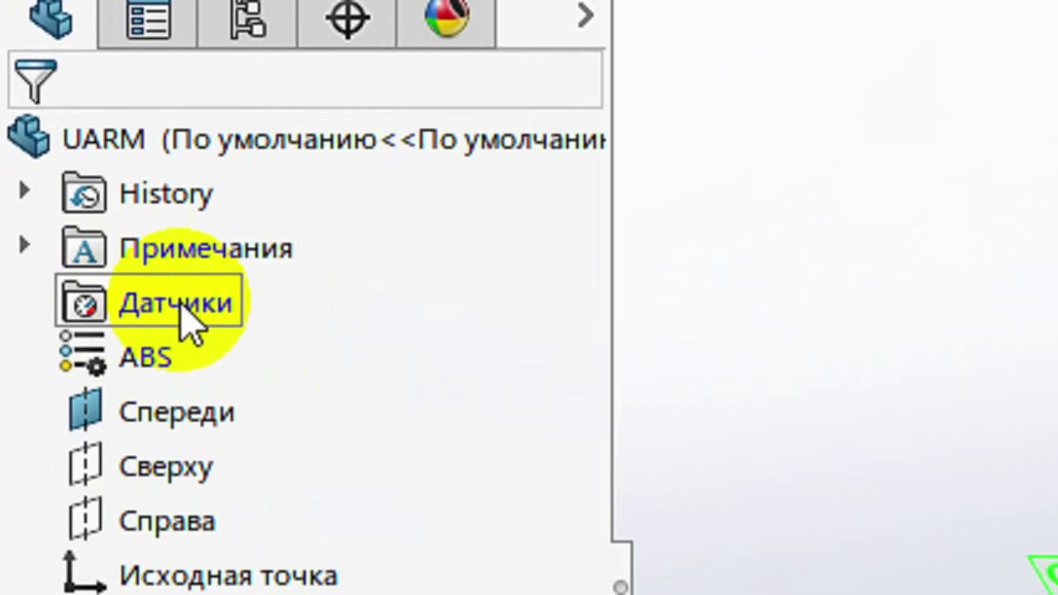
Add a Mass Properties sensor under Датчики, showing 0.0415486991 kg.
right_click(183, 310)
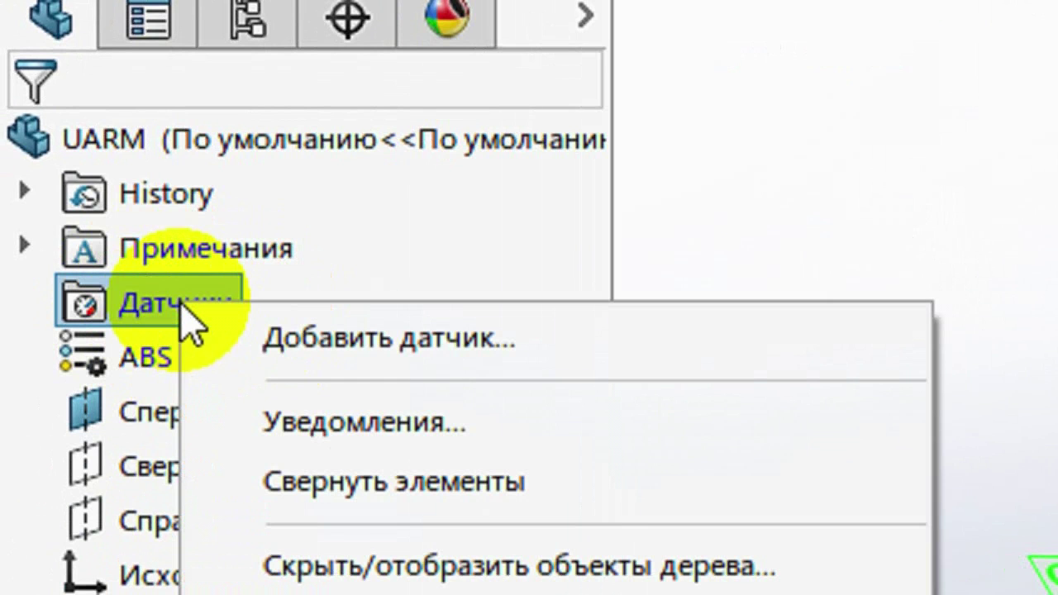
left_click(329, 347)
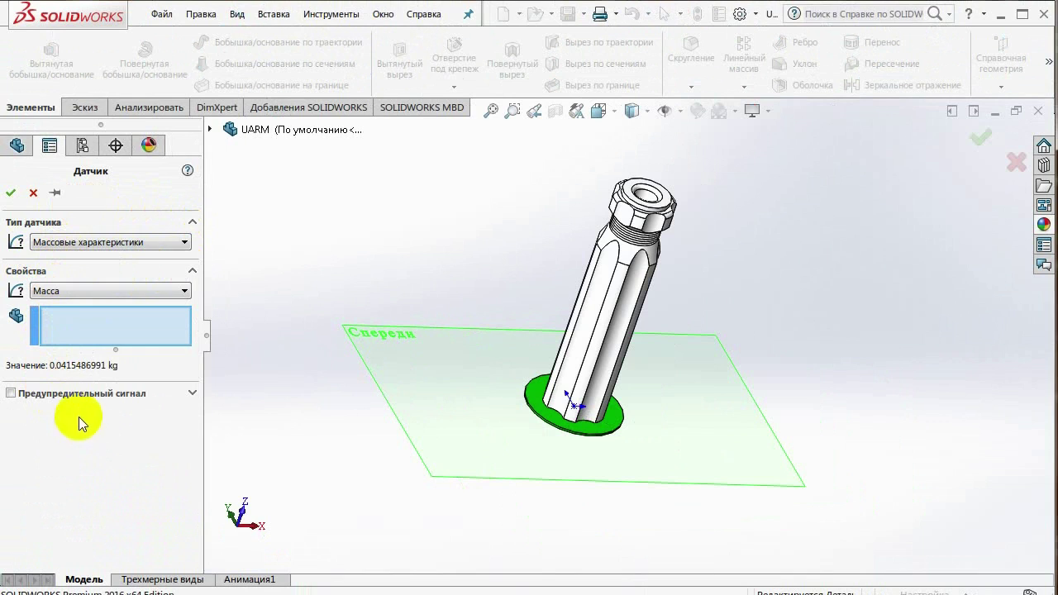
left_click(98, 242)
left_click(94, 268)
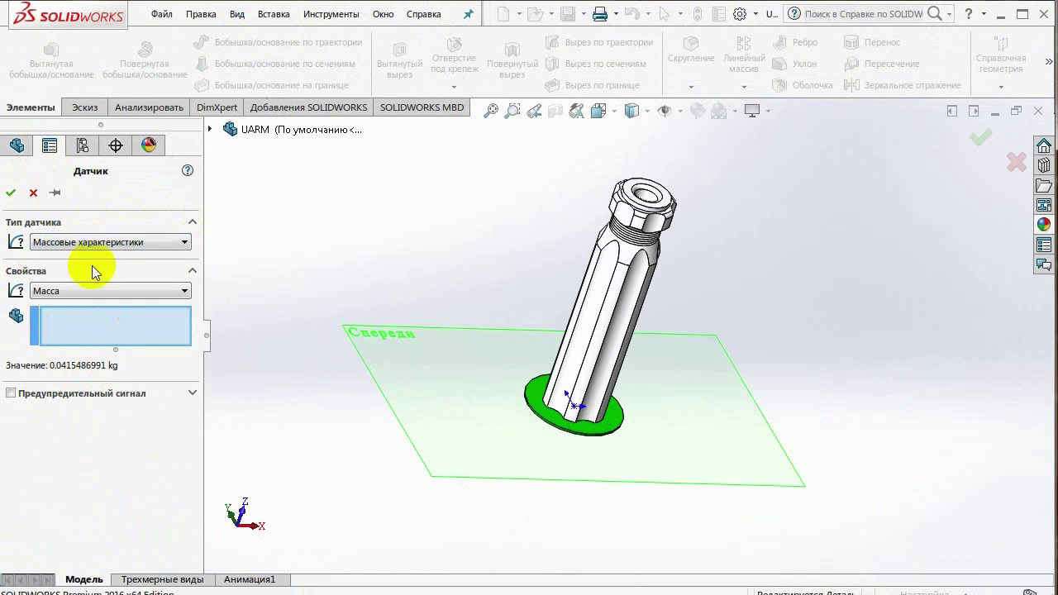
left_click(12, 195)
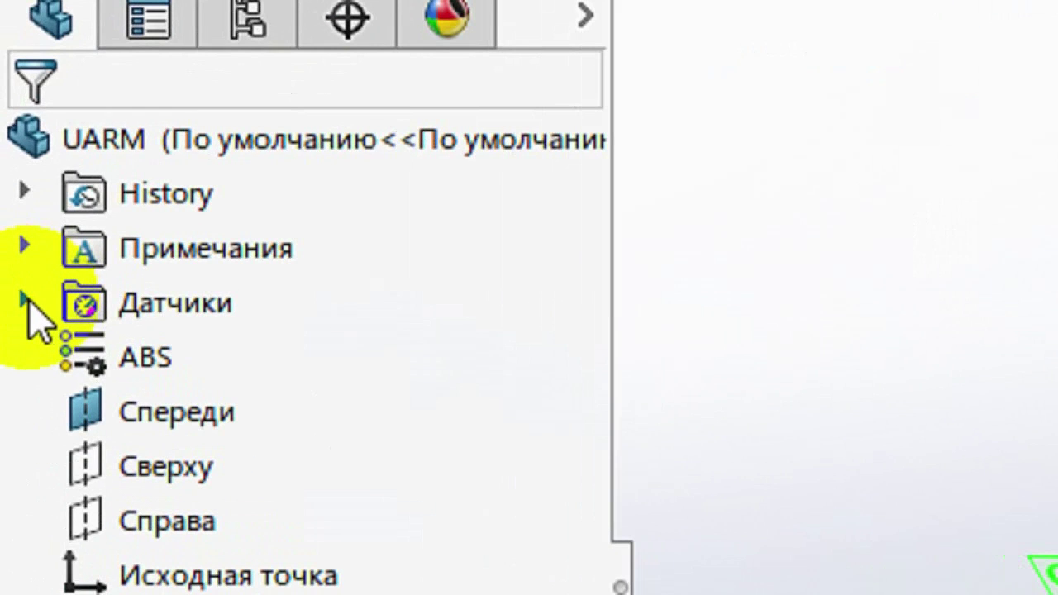
left_click(25, 301)
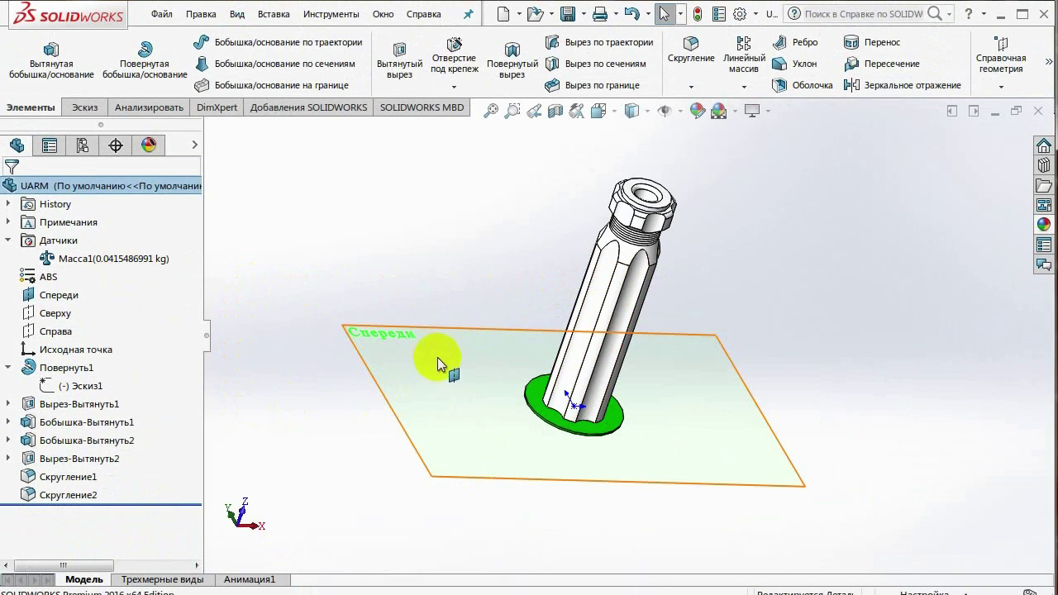
Zoom and rotate the handle so its flat circular base faces the viewer.
scroll(635, 359, "down", 1)
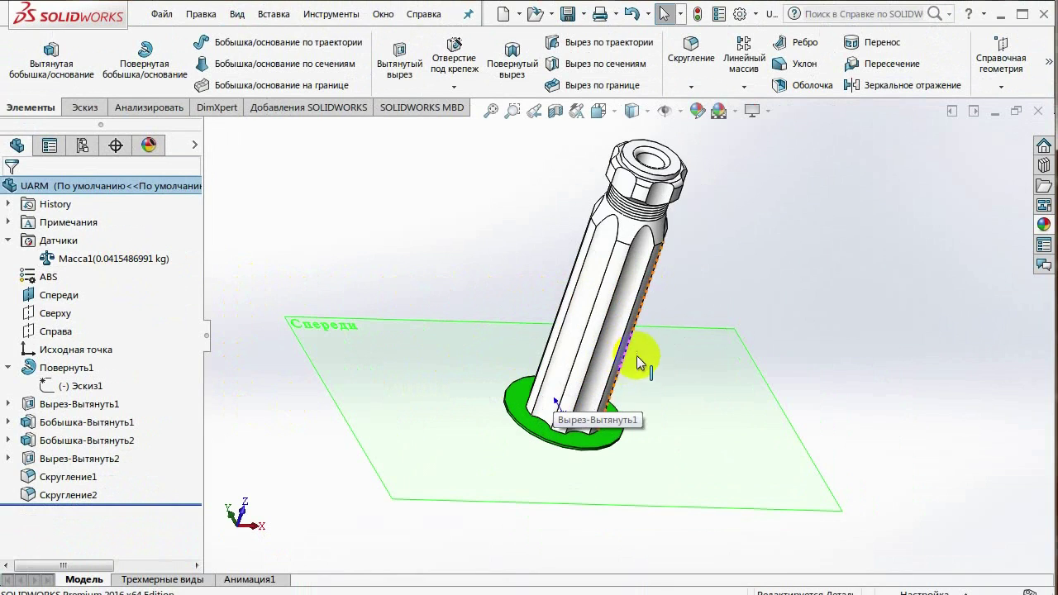
scroll(657, 237, "up", 1)
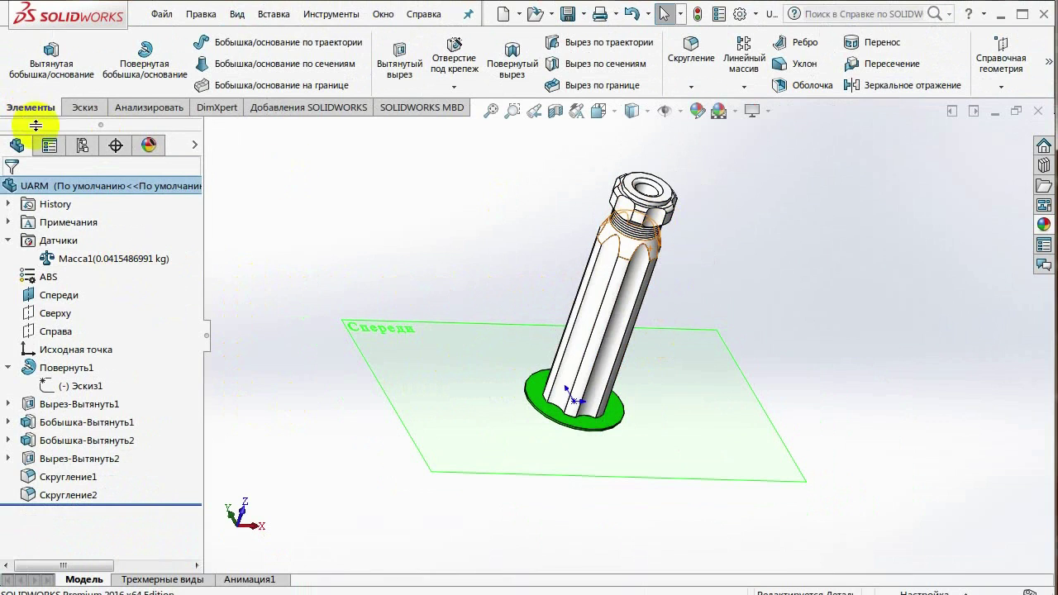
middle_click_drag(711, 226, 665, 228)
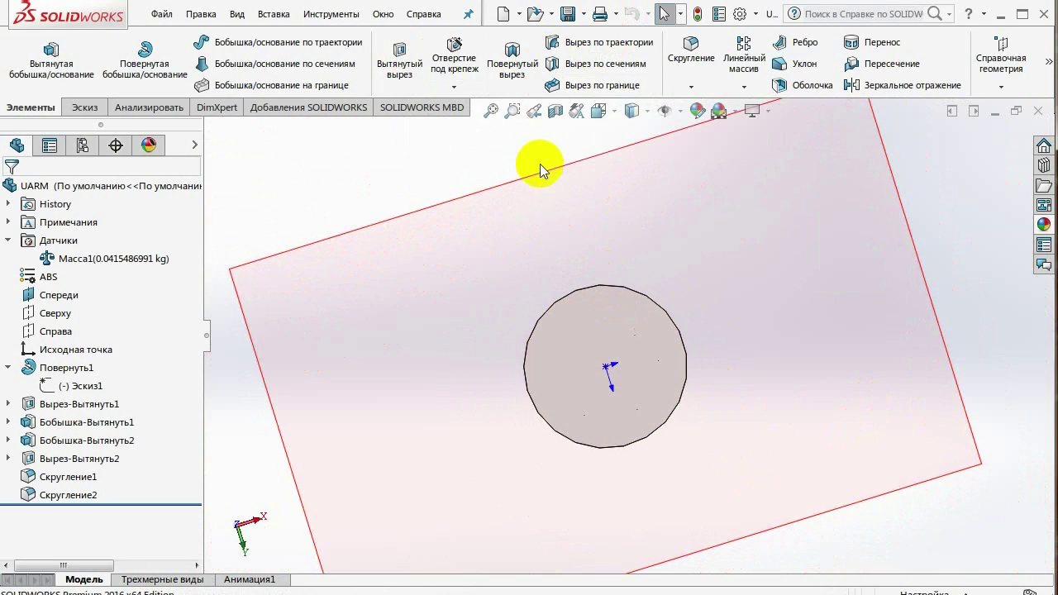
Start a sketch on the base face, viewed Normal To with Hidden Lines Visible.
right_click(598, 307)
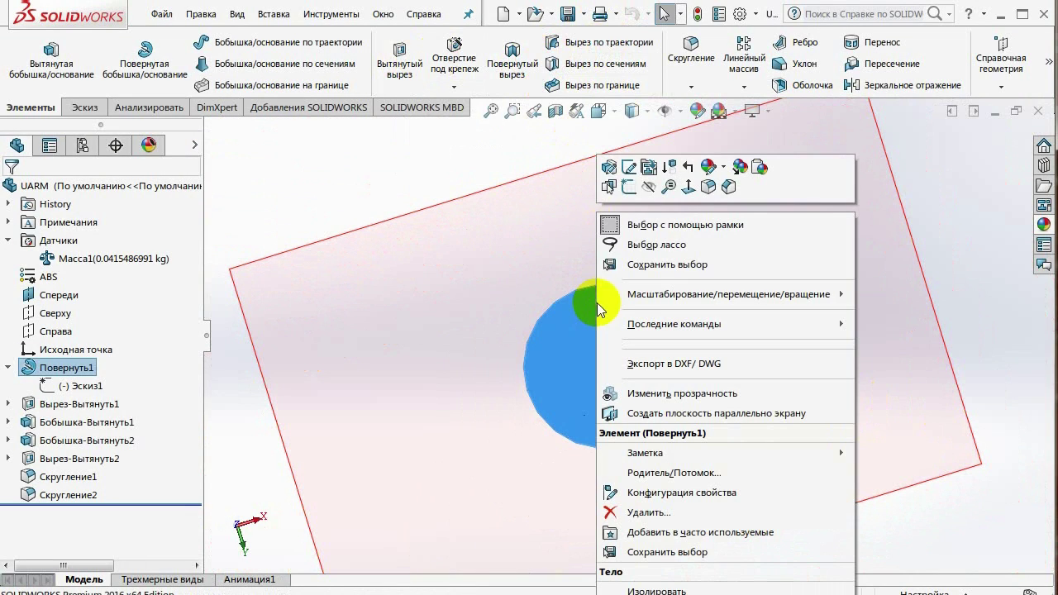
left_click(630, 188)
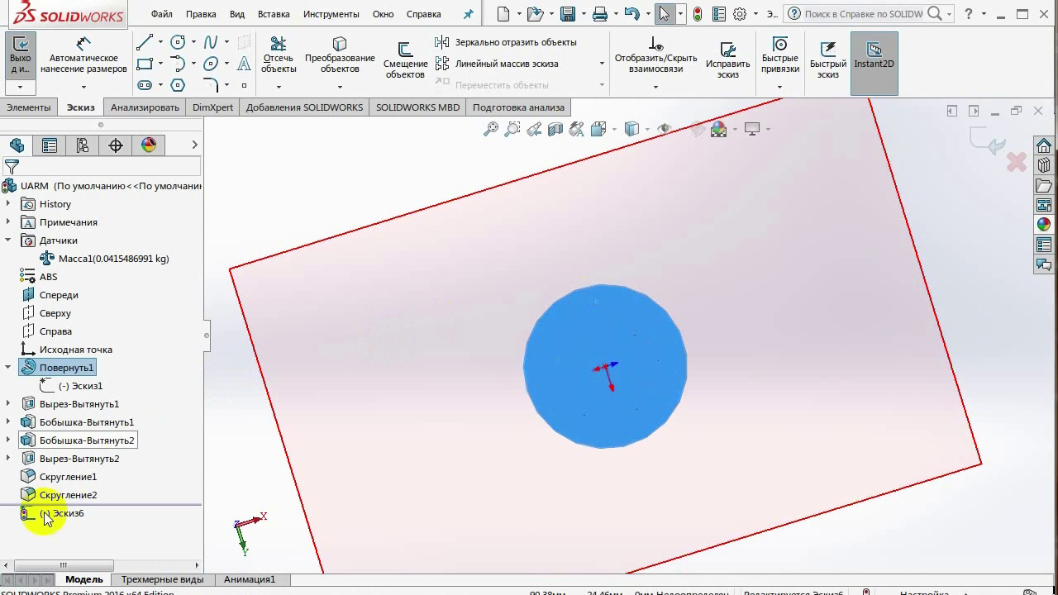
right_click(52, 527)
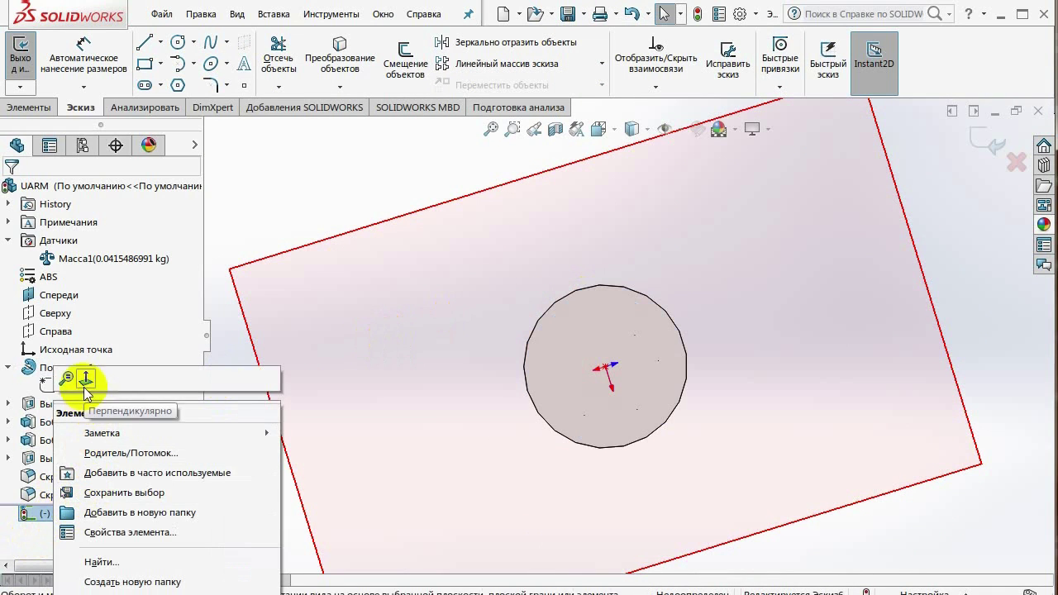
left_click(81, 377)
scroll(636, 358, "down", 3)
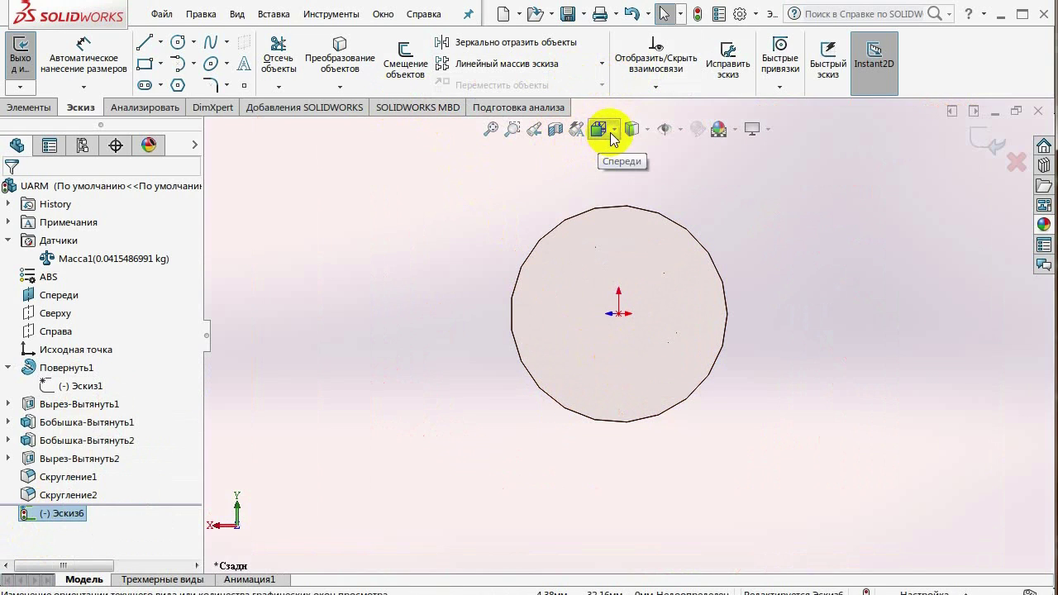
left_click(643, 133)
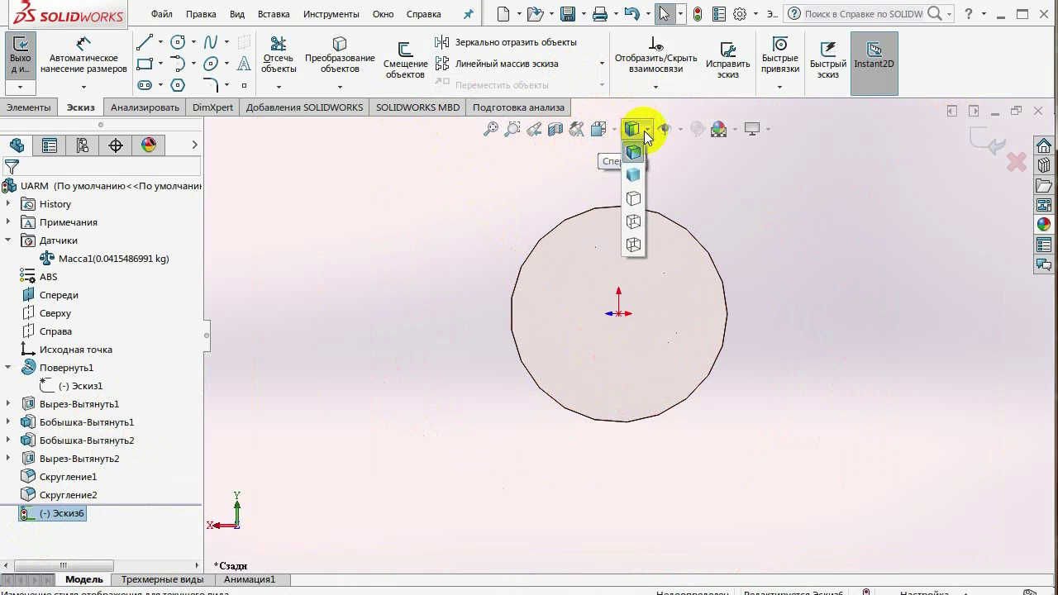
left_click(642, 196)
scroll(653, 328, "down", 2)
scroll(650, 330, "down", 1)
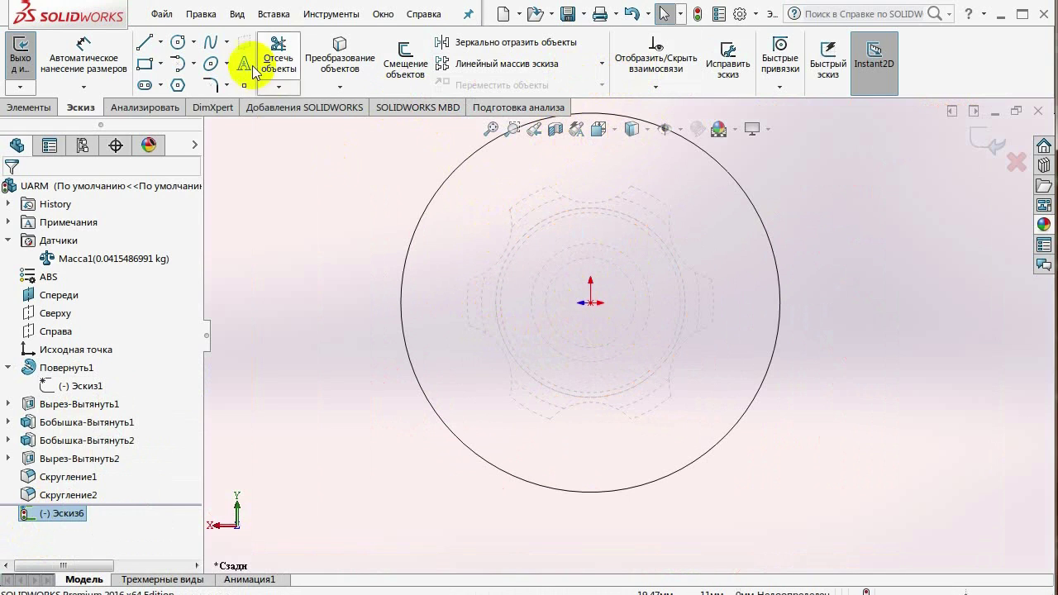
Draw a circle centred on the origin and dimension its diameter to 17 mm.
left_click(179, 44)
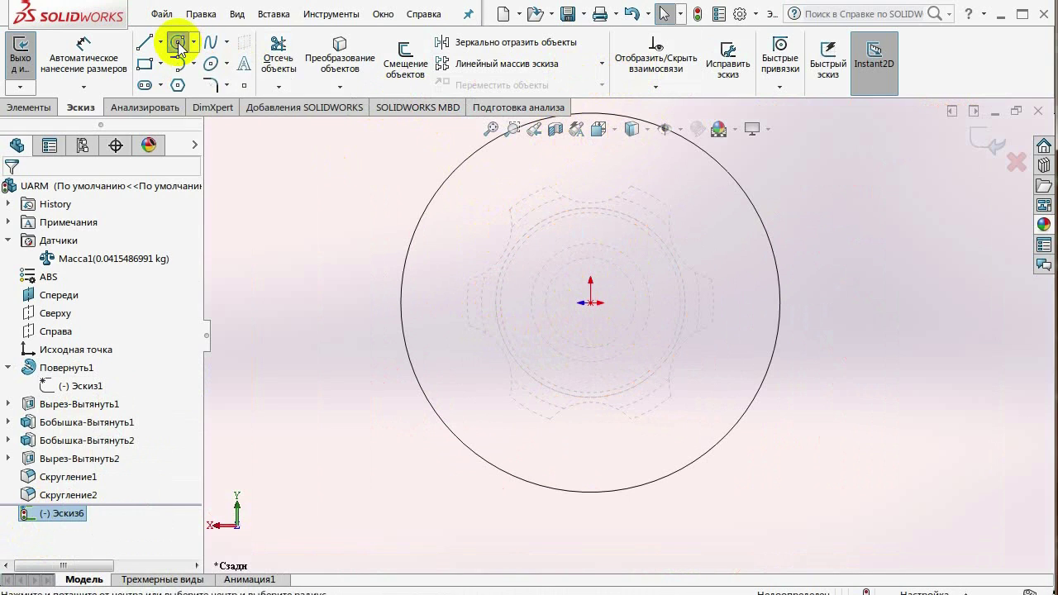
left_click(591, 304)
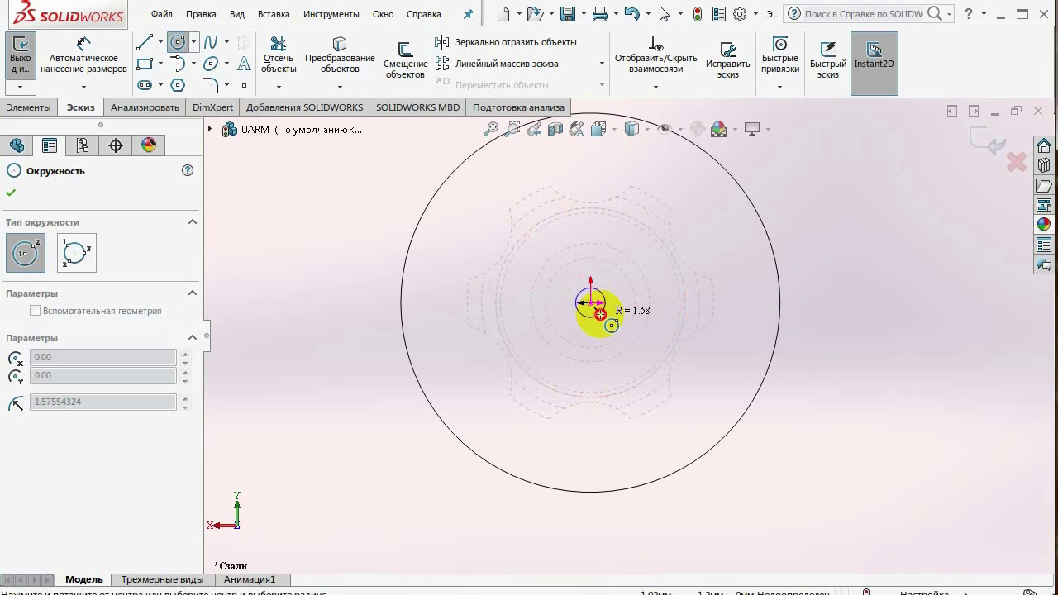
left_click(604, 224)
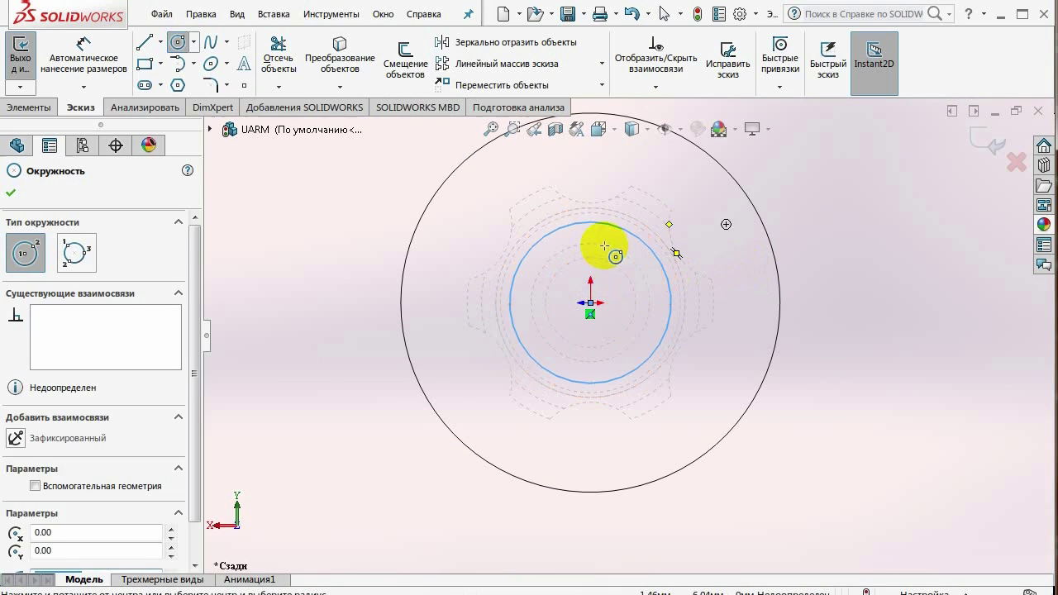
right_click_drag(850, 224, 855, 161)
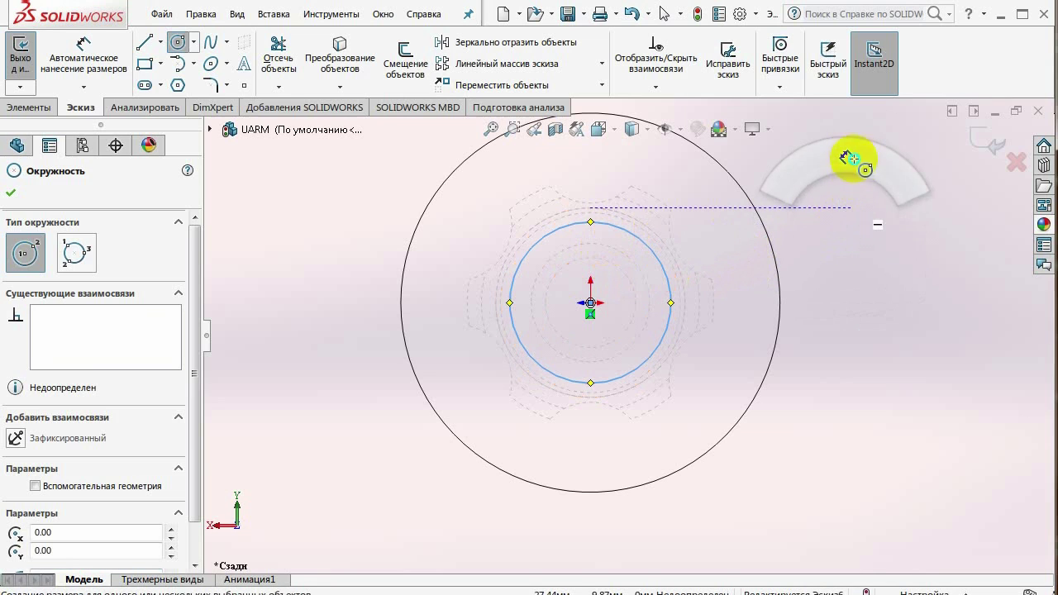
left_click(608, 228)
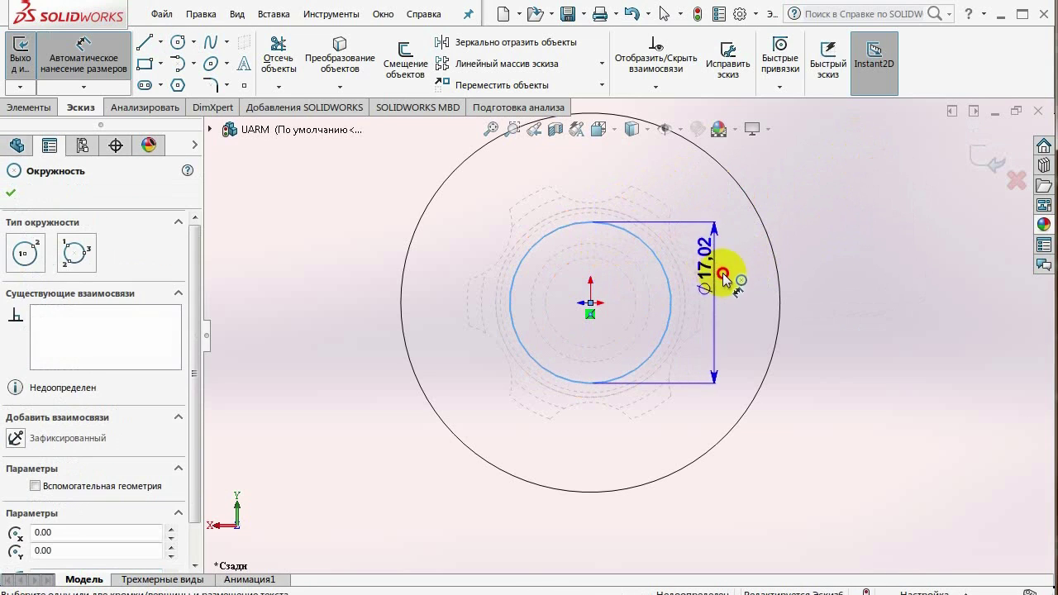
left_click(843, 297)
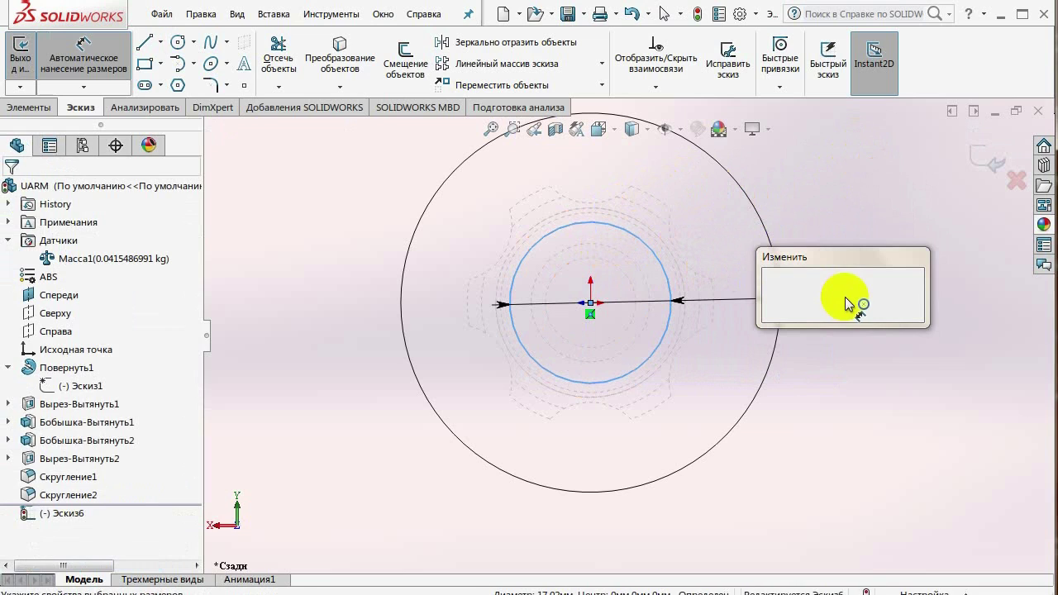
type("1")
key("Return")
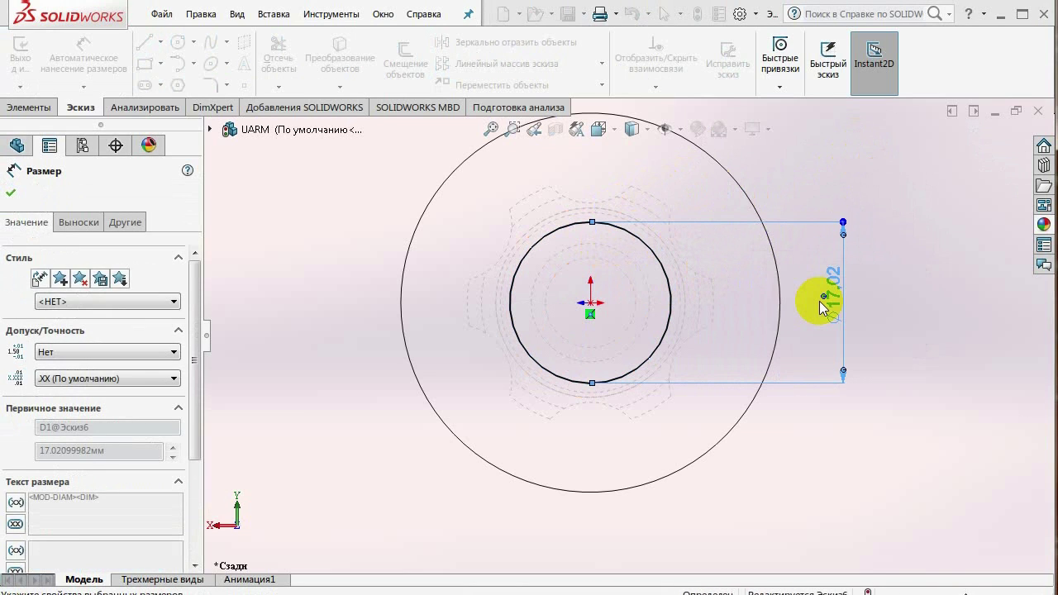
key("Escape")
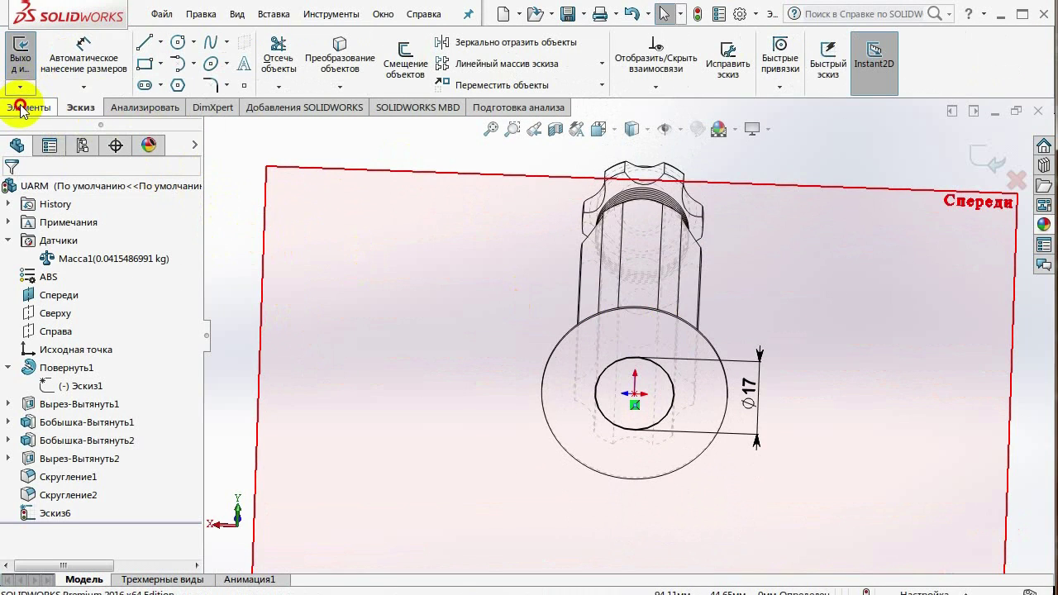
Extrude-cut the 17 mm base circle, dragging its depth to 50 mm.
left_click(20, 107)
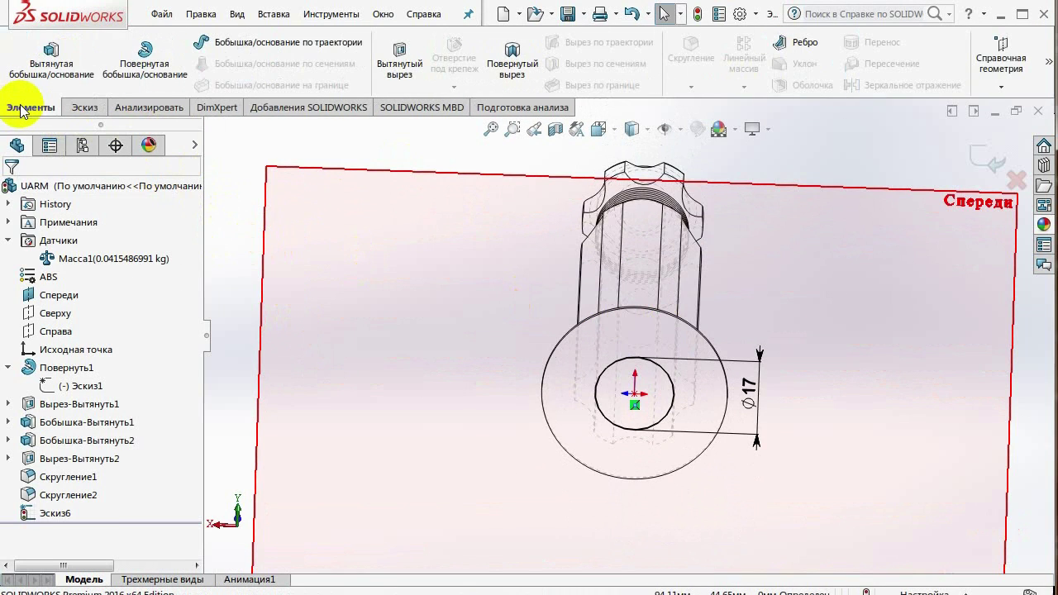
left_click(399, 74)
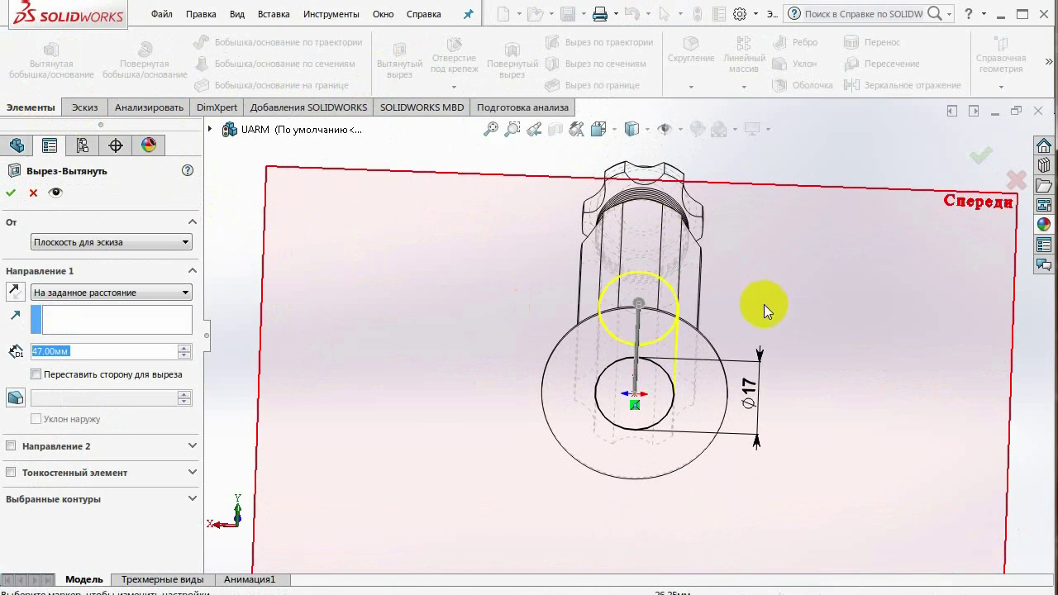
middle_click_drag(691, 323, 679, 355)
mouse_move(673, 394)
middle_mouse_down()
mouse_move(672, 449)
mouse_move(692, 472)
mouse_move(680, 465)
mouse_move(656, 529)
mouse_move(677, 507)
mouse_move(678, 458)
middle_mouse_up()
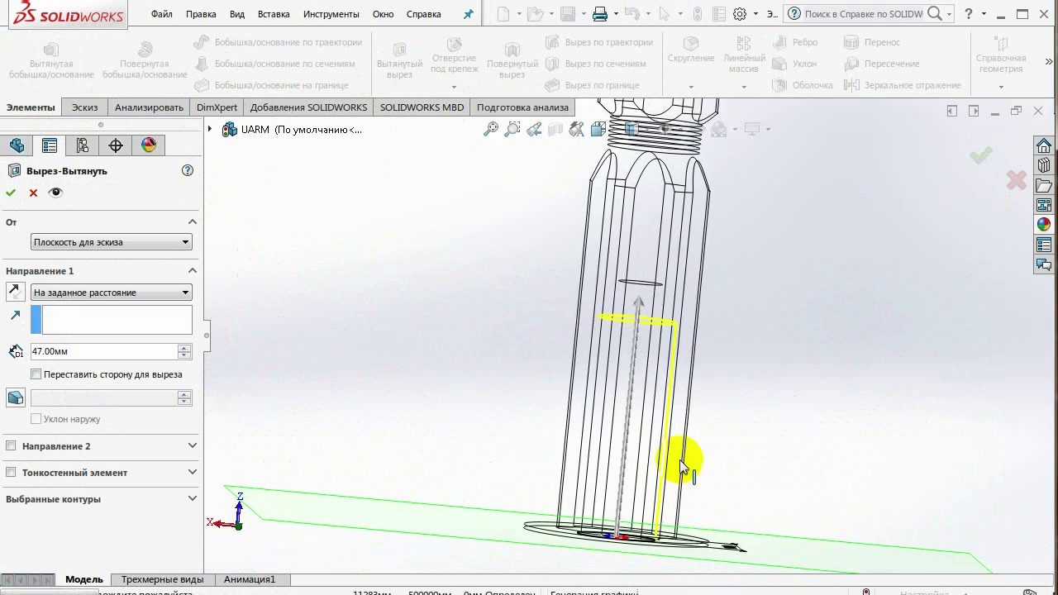
left_click(643, 304)
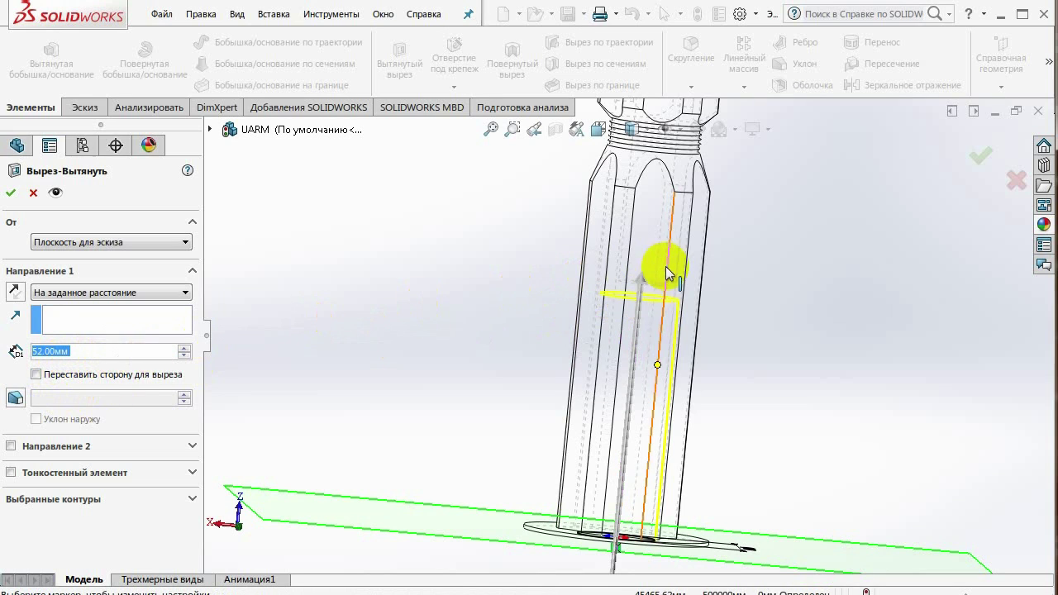
left_click(643, 284)
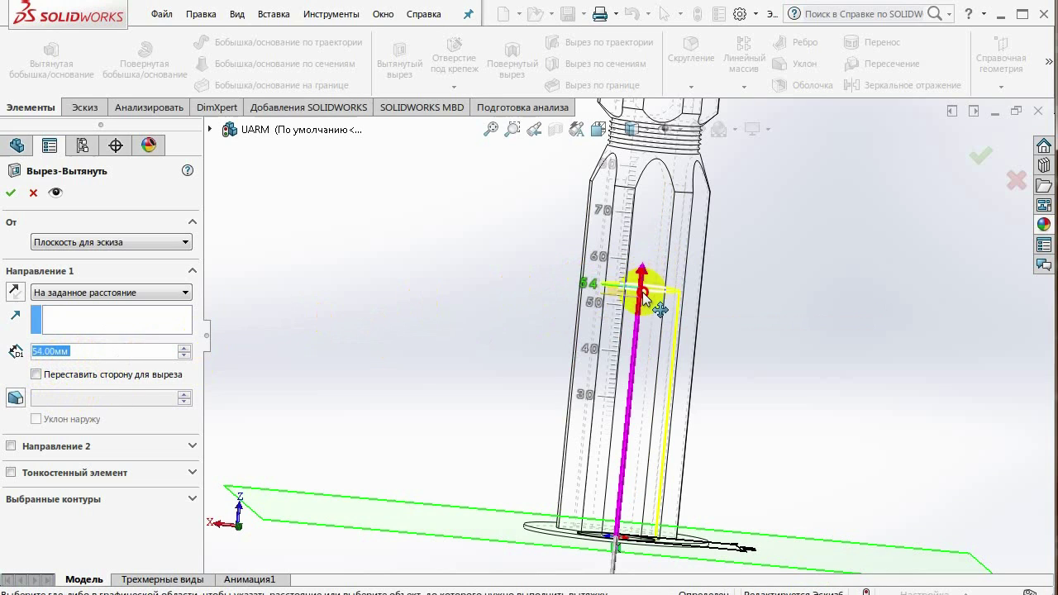
left_click(643, 304)
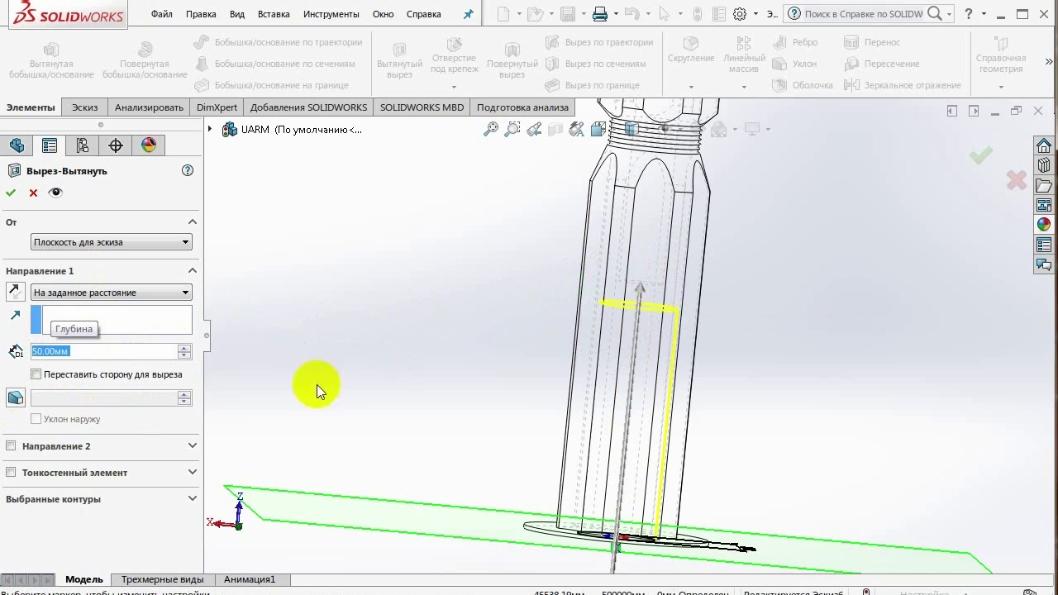
mouse_move(718, 434)
middle_mouse_down()
mouse_move(704, 377)
mouse_move(706, 449)
mouse_move(708, 432)
middle_mouse_up()
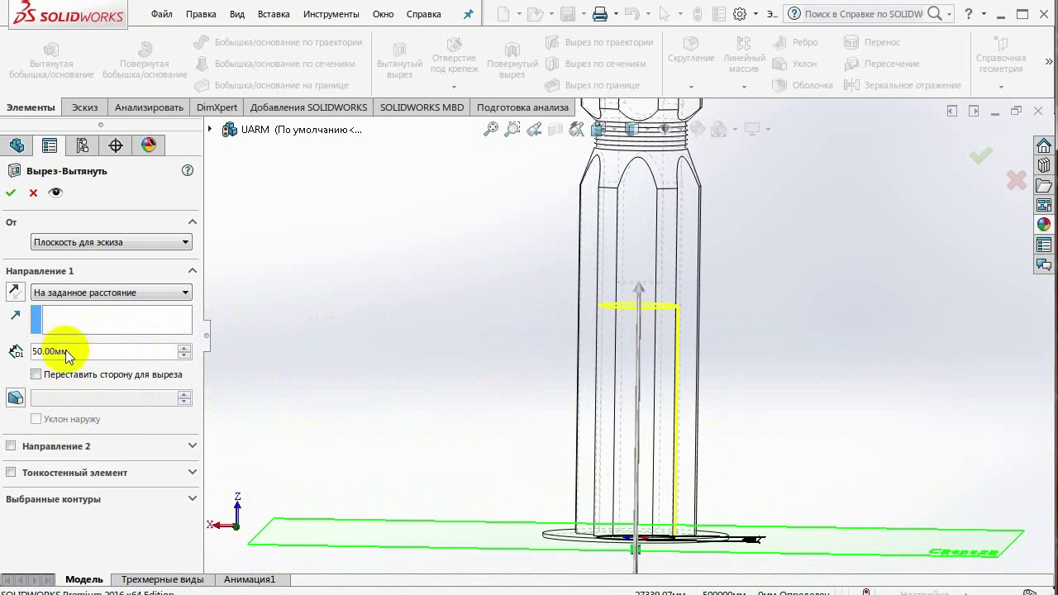
Start the 50 mm bore cut from a 2 mm Смещение offset and accept it as Вырез-Вытянуть3.
left_click(88, 247)
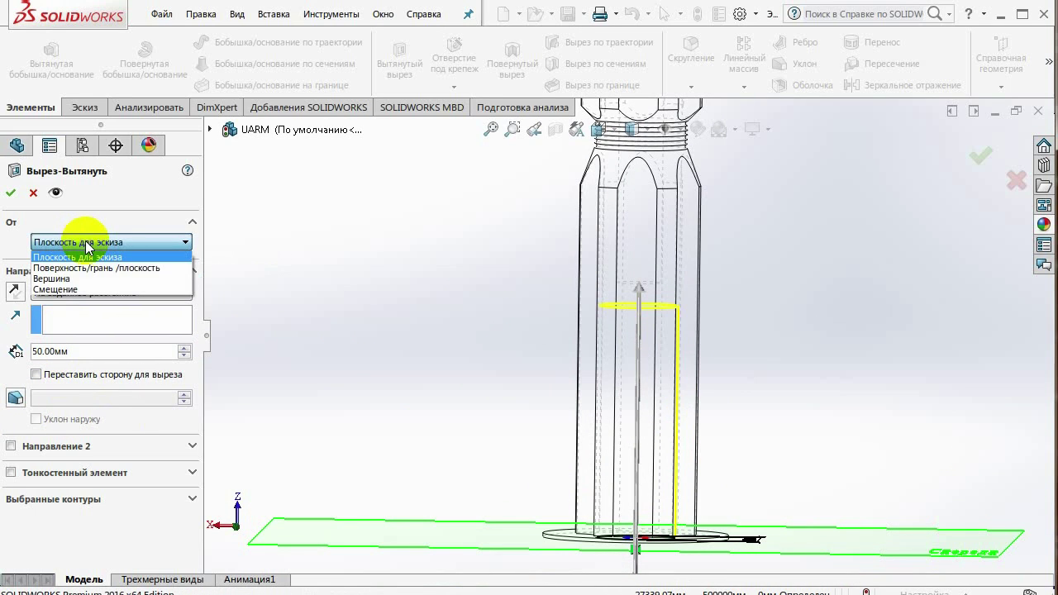
left_click(76, 290)
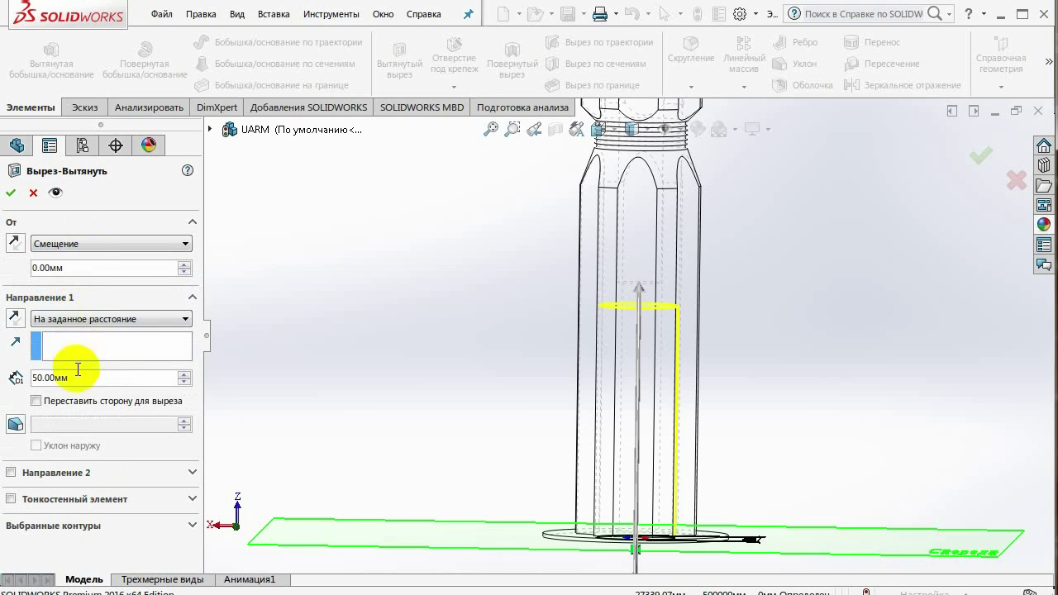
type("2")
key("Return")
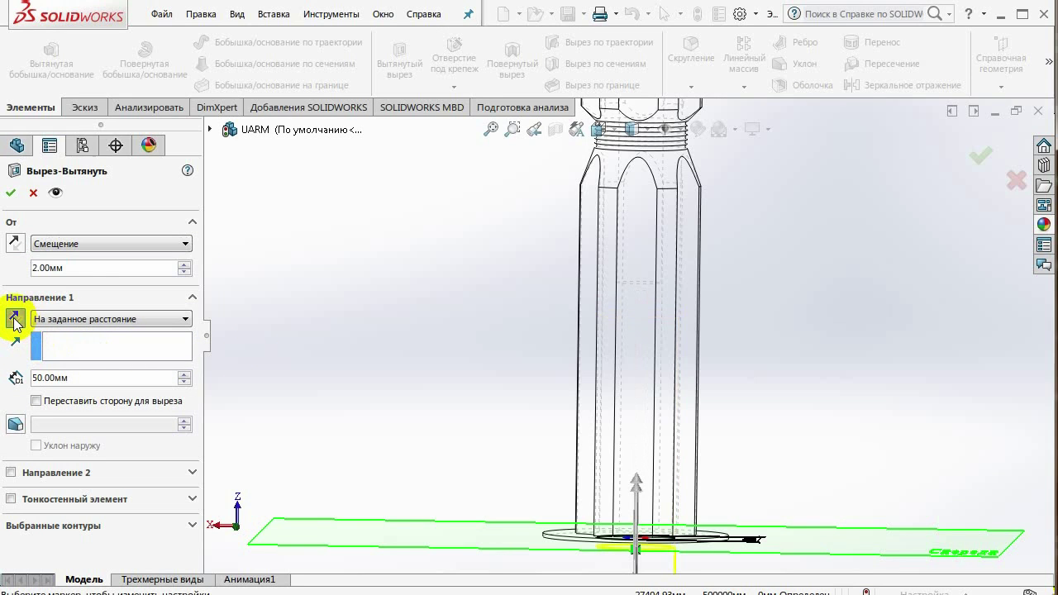
scroll(646, 507, "down", 4)
scroll(691, 345, "up", 3)
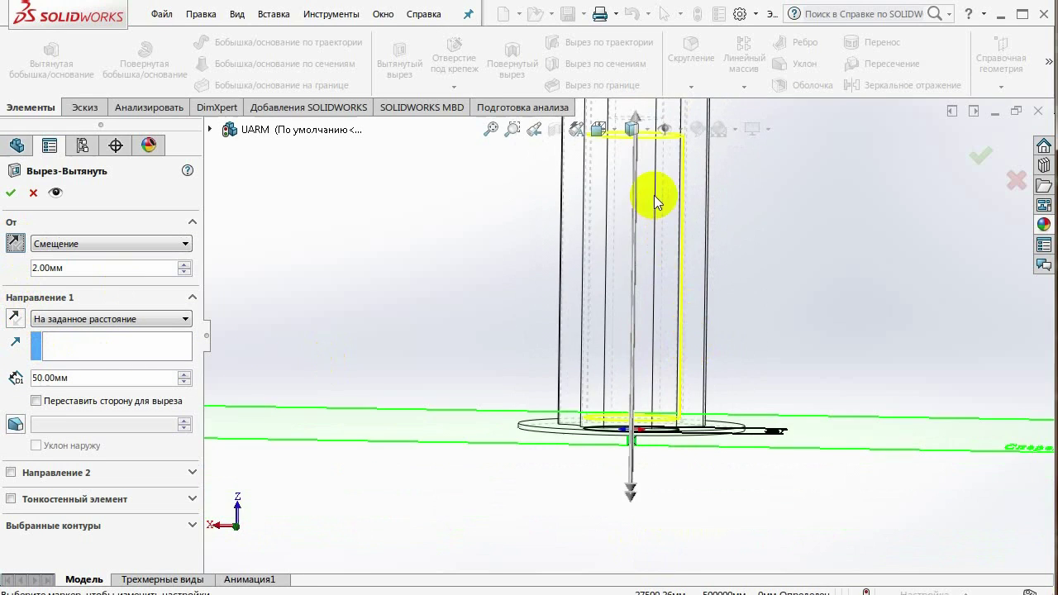
middle_click_drag(654, 193, 651, 188)
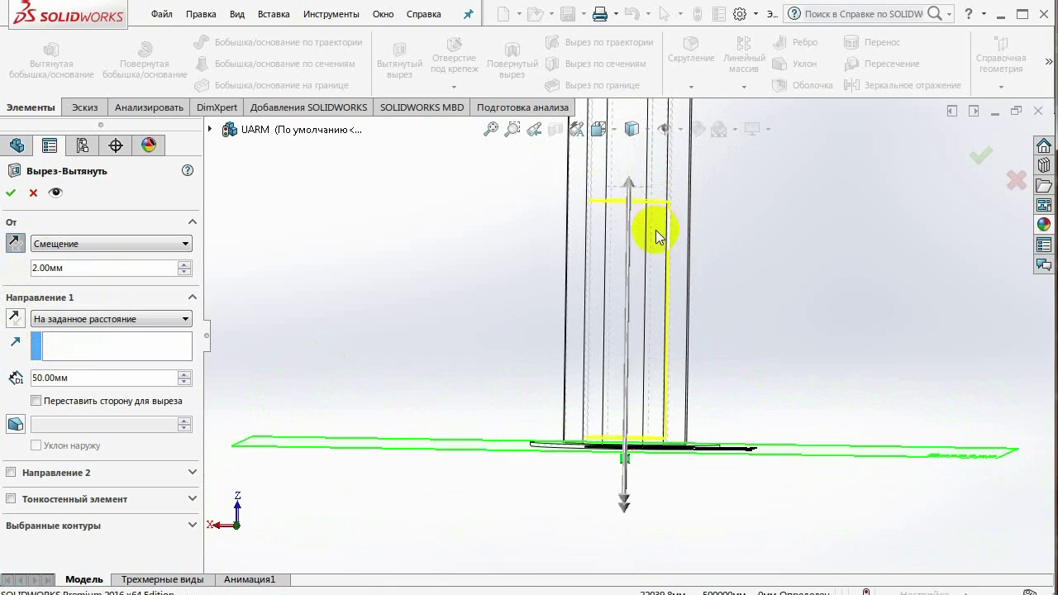
middle_click_drag(645, 241, 51, 204)
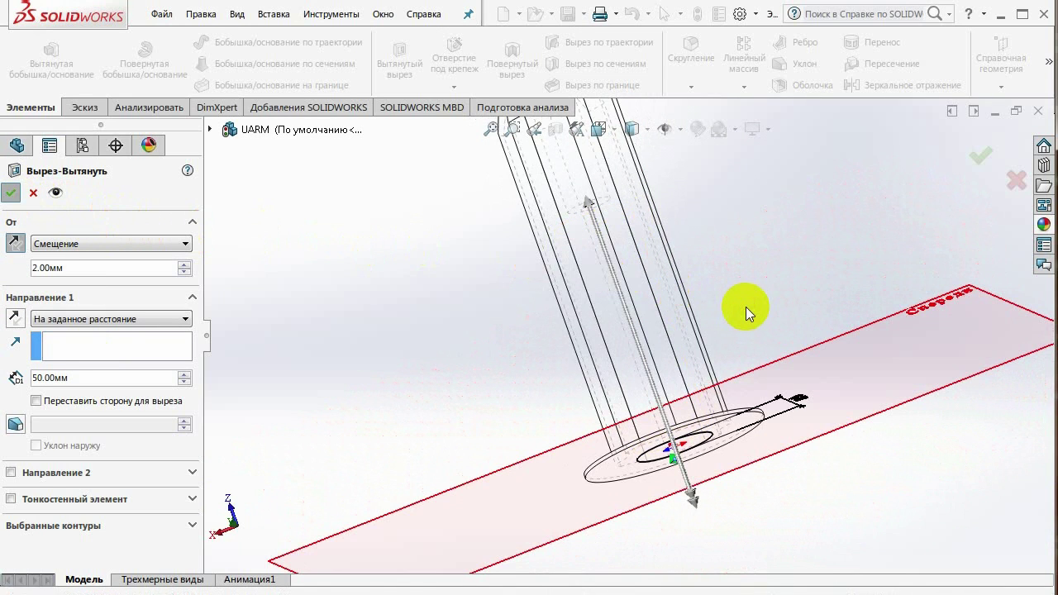
key("Return")
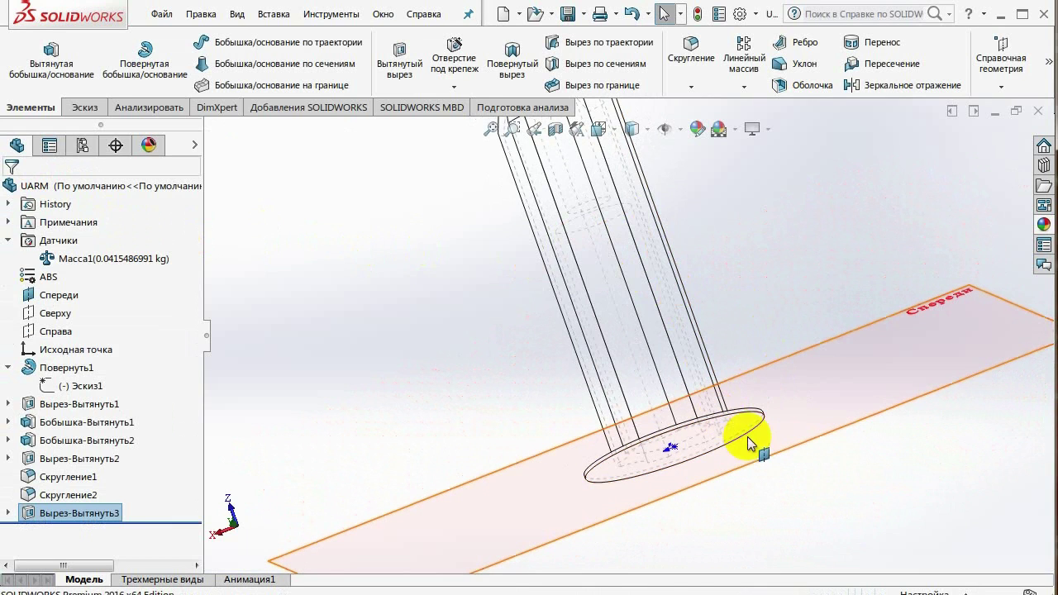
mouse_move(677, 383)
middle_mouse_down()
mouse_move(661, 396)
mouse_move(637, 390)
middle_mouse_up()
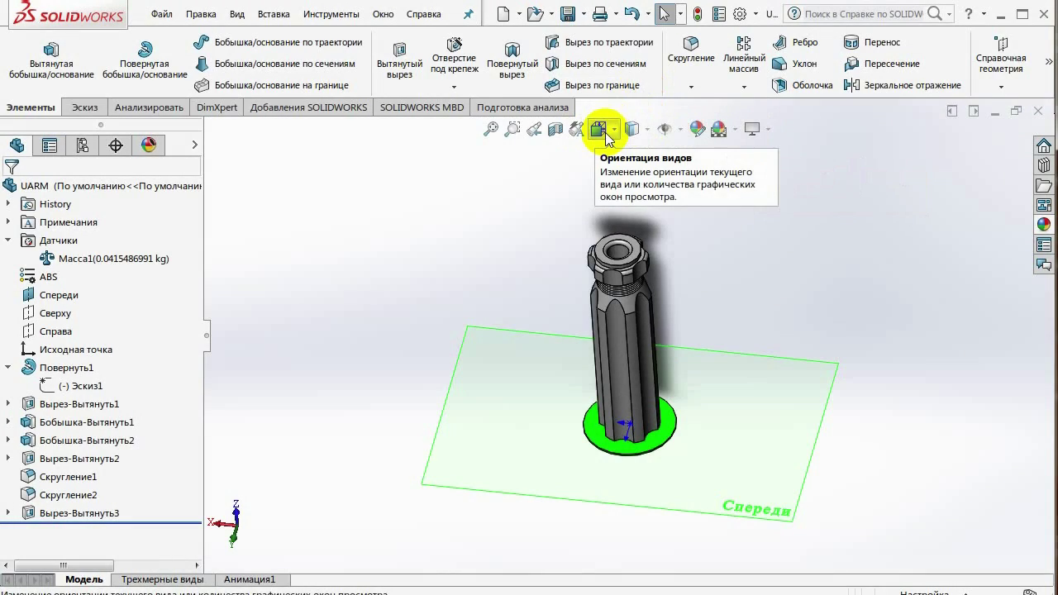
left_click(554, 131)
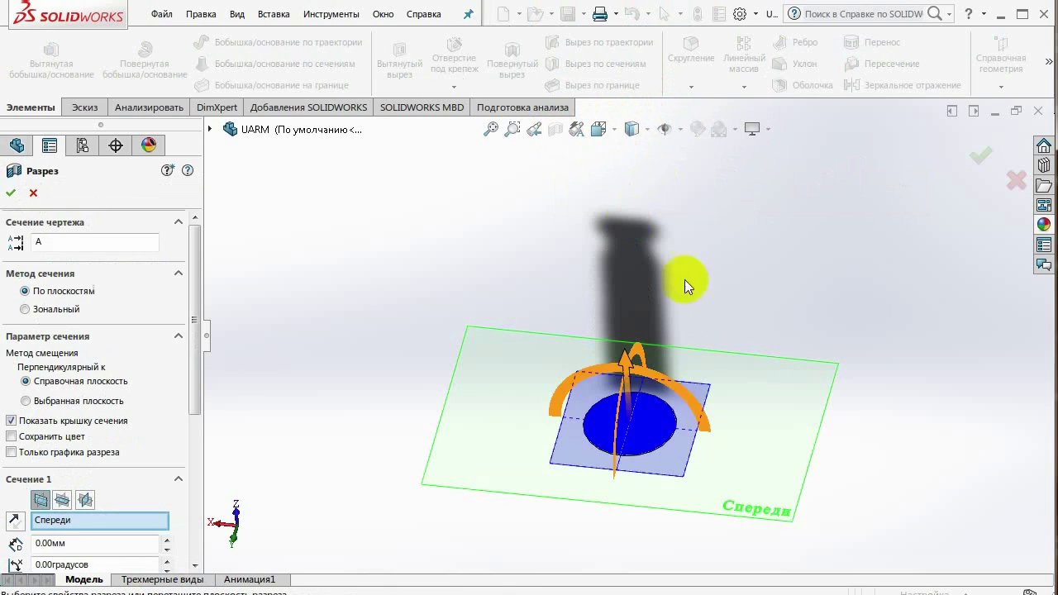
mouse_move(630, 361)
left_mouse_down()
mouse_move(621, 185)
mouse_move(634, 304)
left_mouse_up()
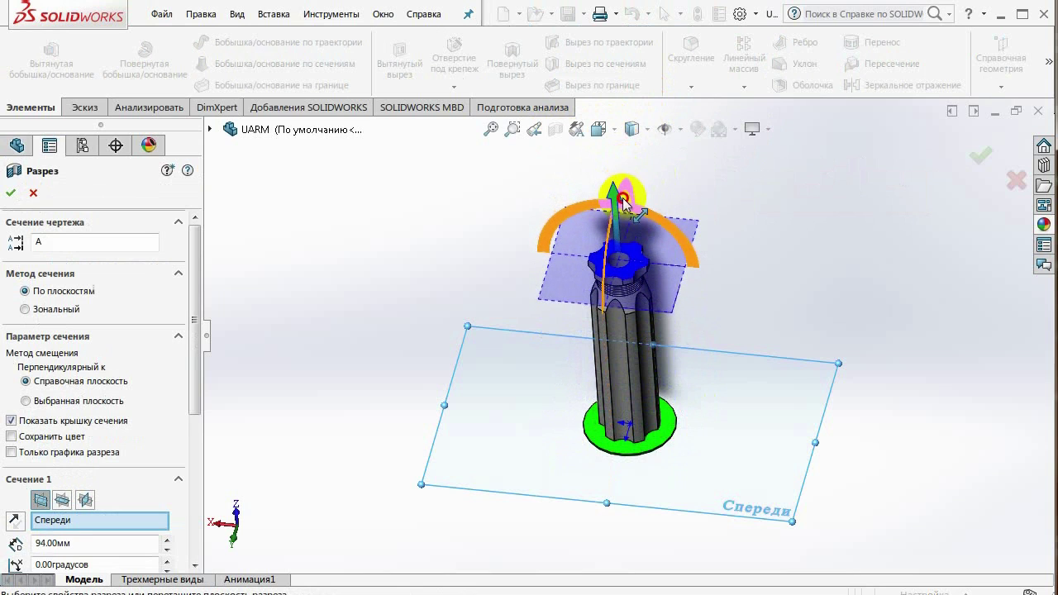
scroll(633, 303, "down", 2)
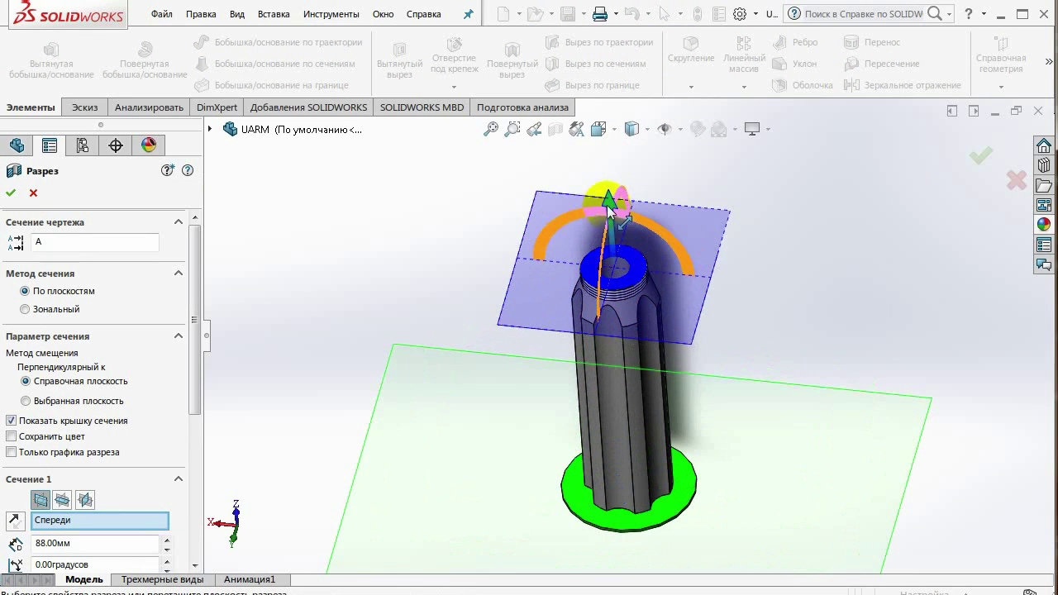
mouse_move(609, 200)
left_mouse_down()
mouse_move(595, 386)
mouse_move(596, 374)
left_mouse_up()
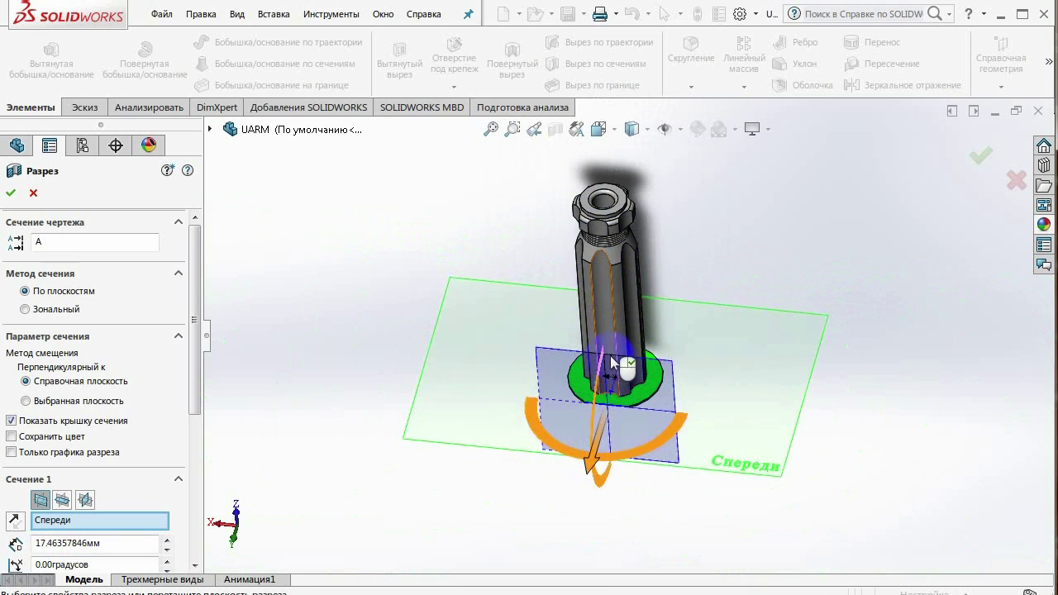
left_click_drag(592, 466, 611, 435)
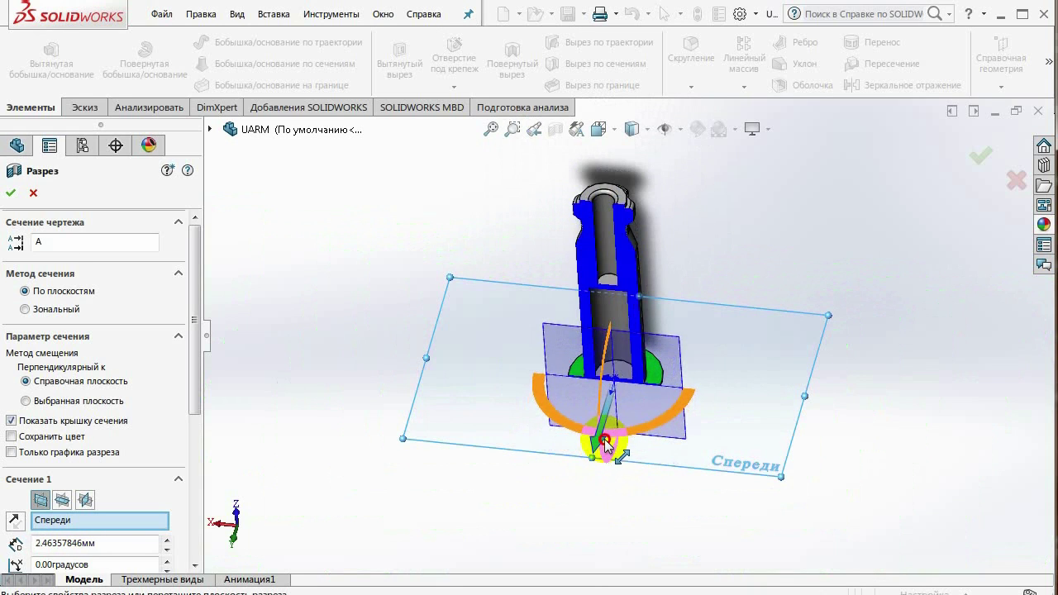
middle_click_drag(616, 420, 683, 261)
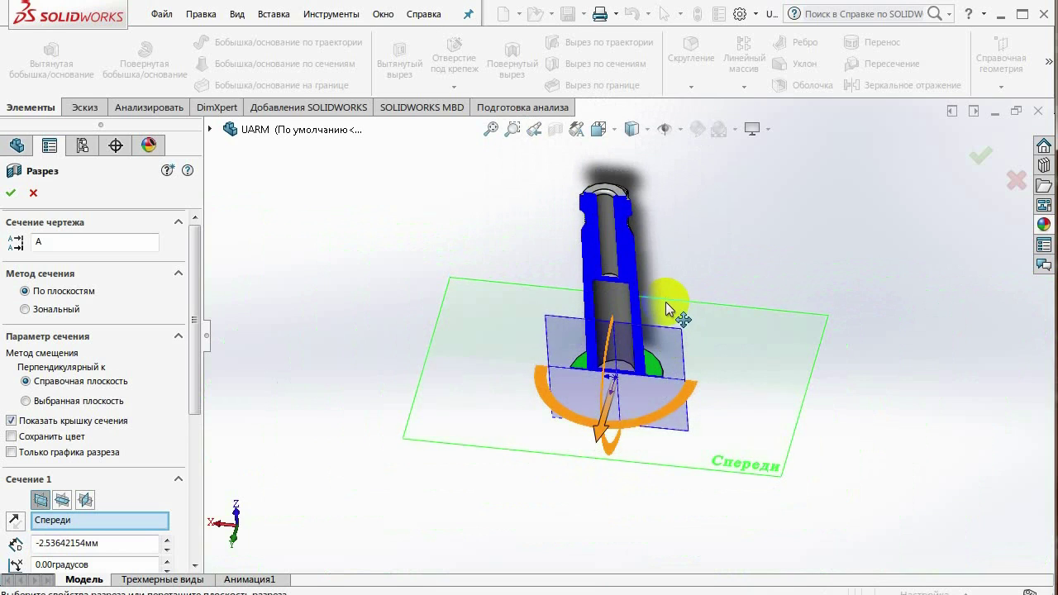
mouse_move(598, 430)
left_mouse_down()
mouse_move(597, 413)
mouse_move(600, 426)
left_mouse_up()
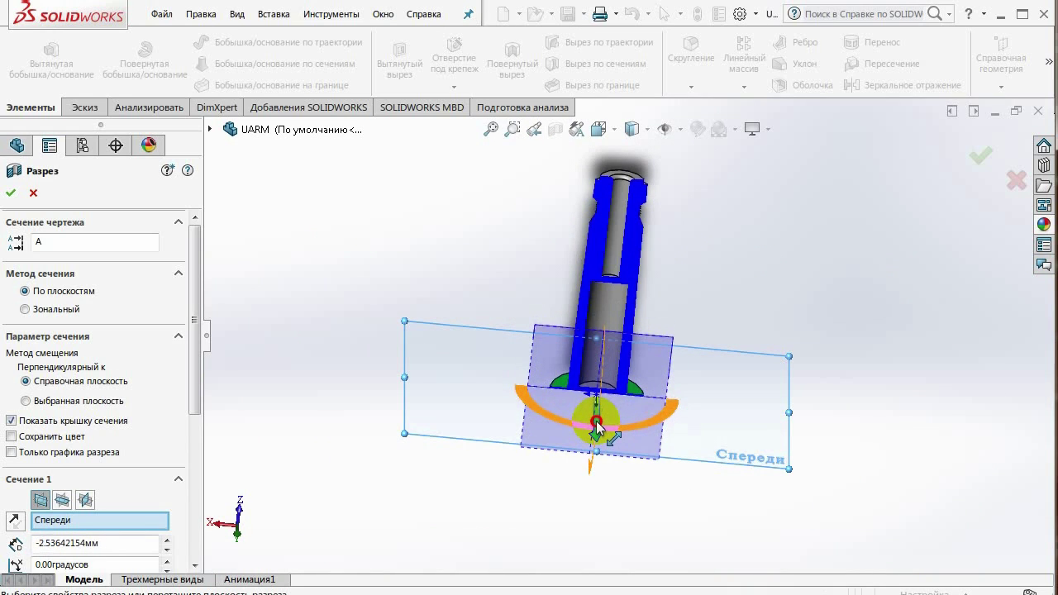
left_click(555, 129)
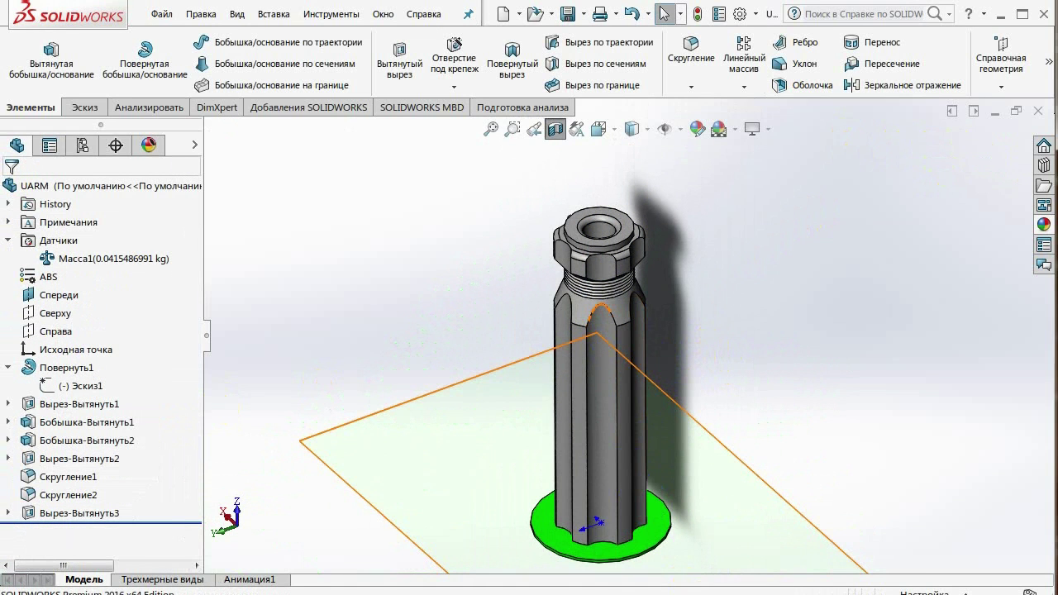
Save the handle as STL file UARM.STL, replacing the existing file.
left_click(164, 15)
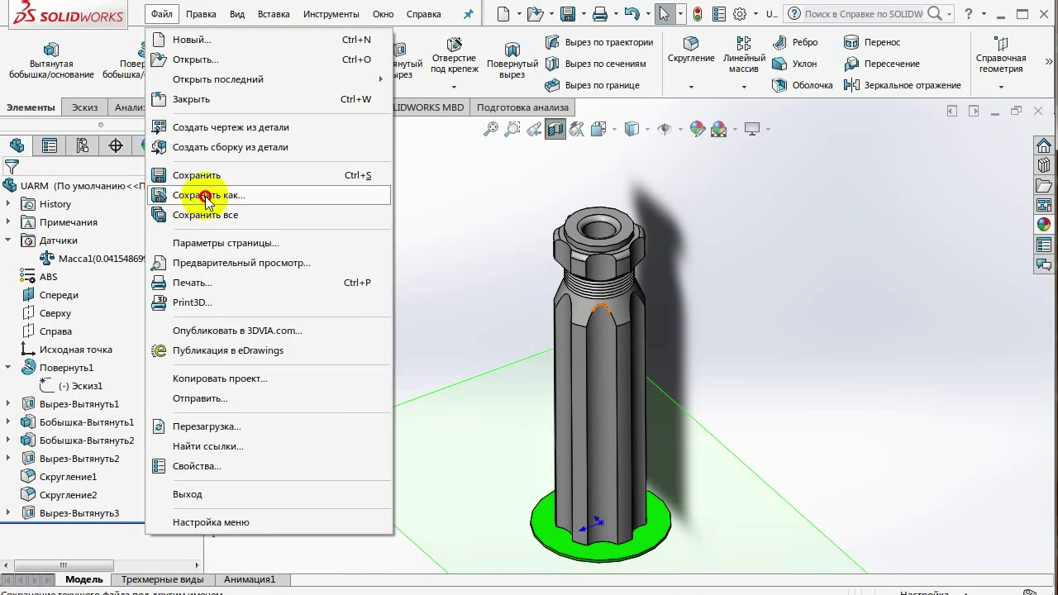
left_click(205, 198)
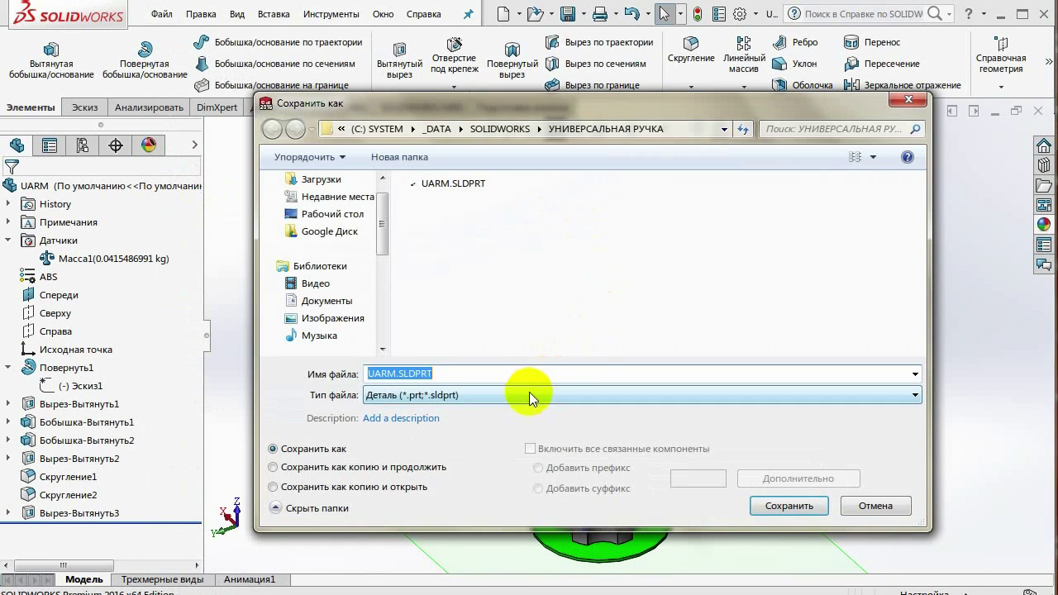
left_click(529, 394)
left_click(411, 205)
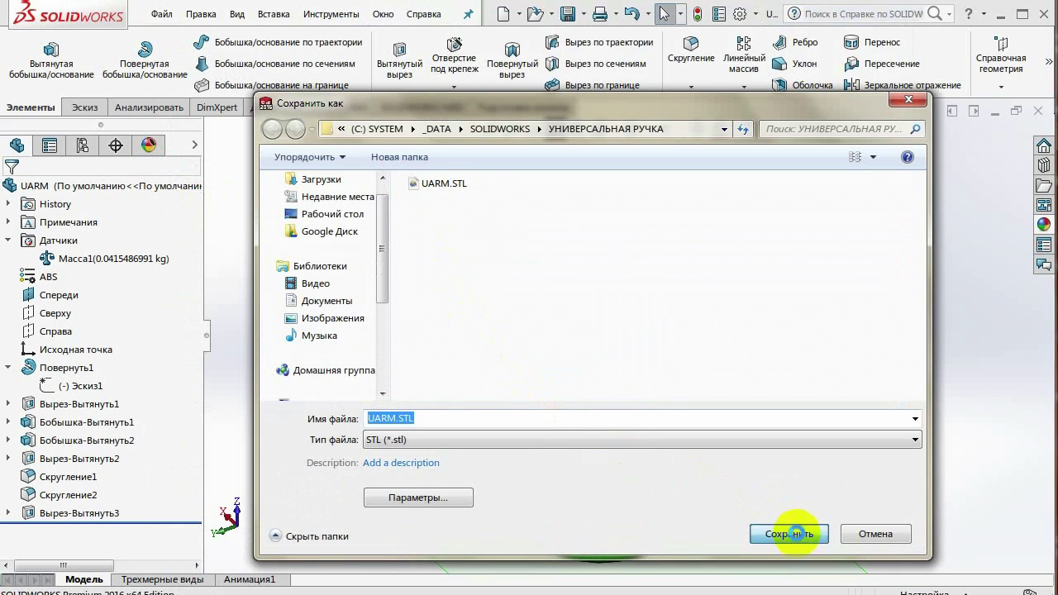
left_click(789, 533)
left_click(552, 290)
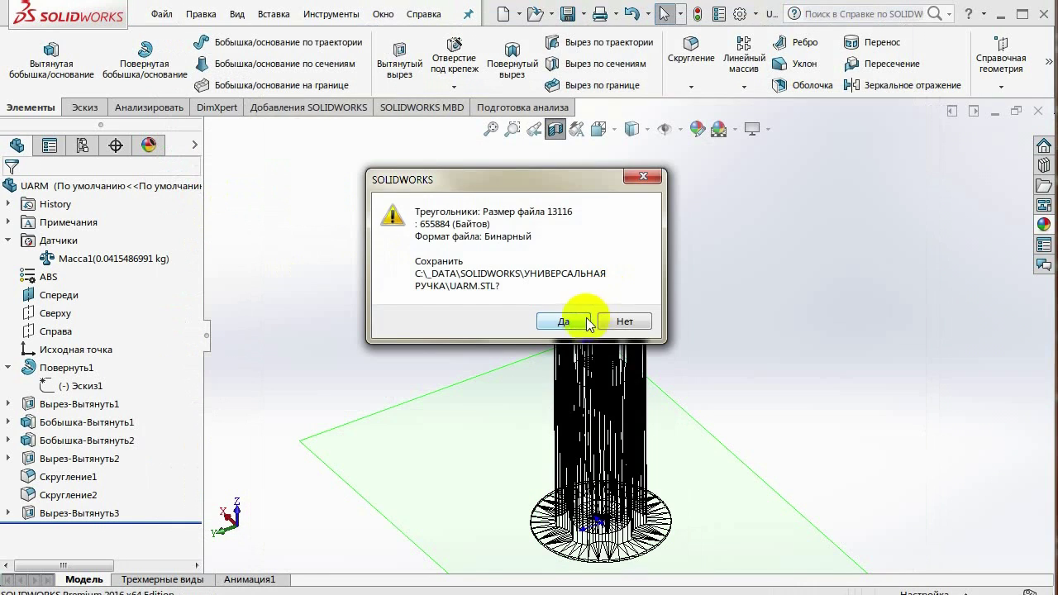
left_click(589, 323)
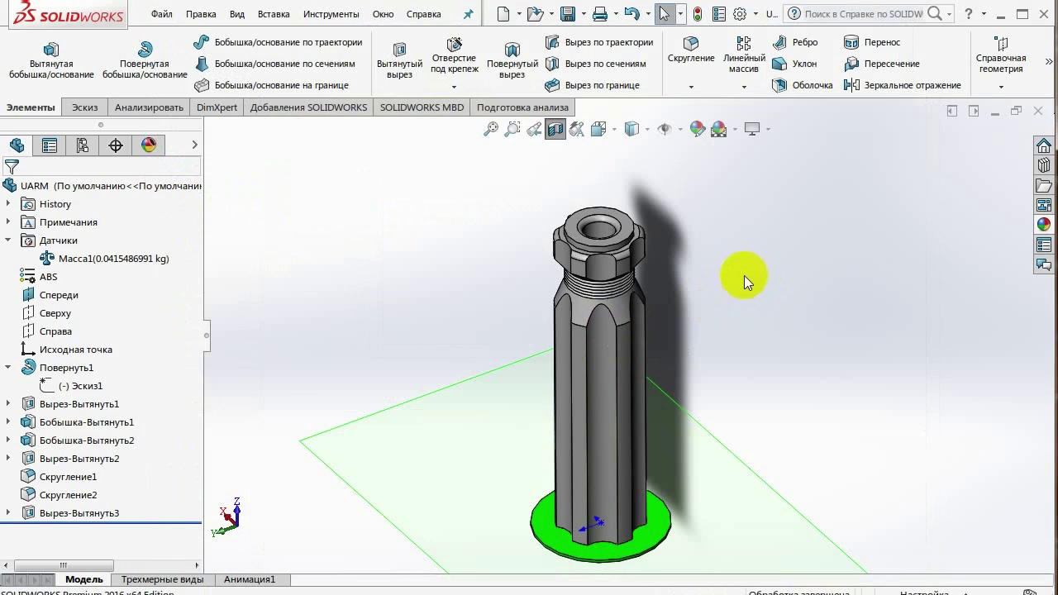